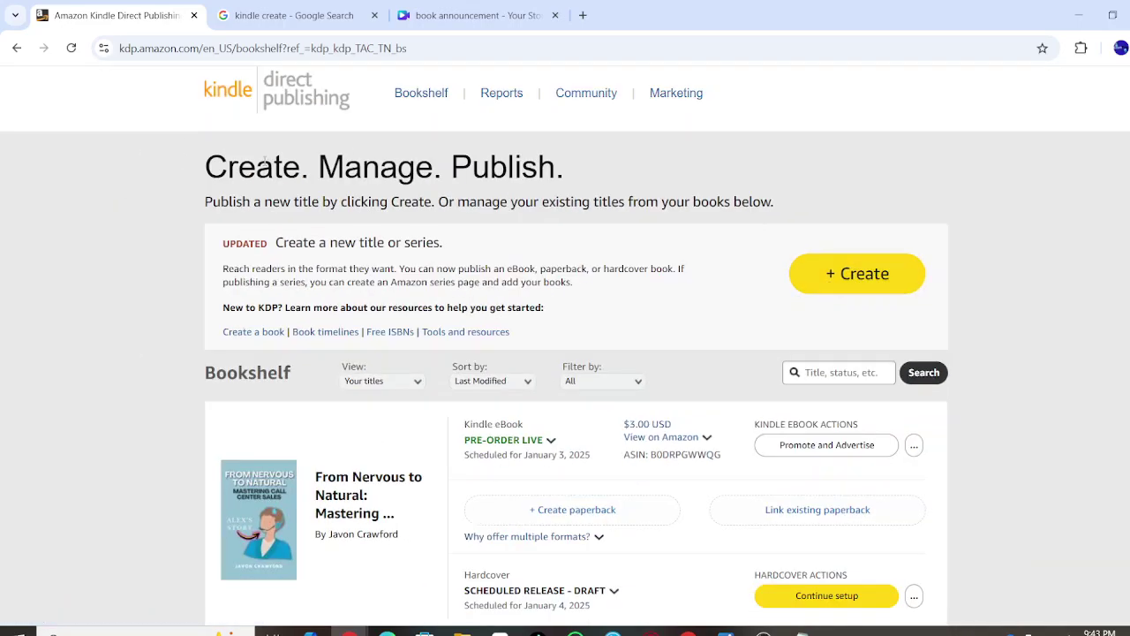
Open Amazon's Kindle Create page from the "kindle create" search results
left_click(259, 12)
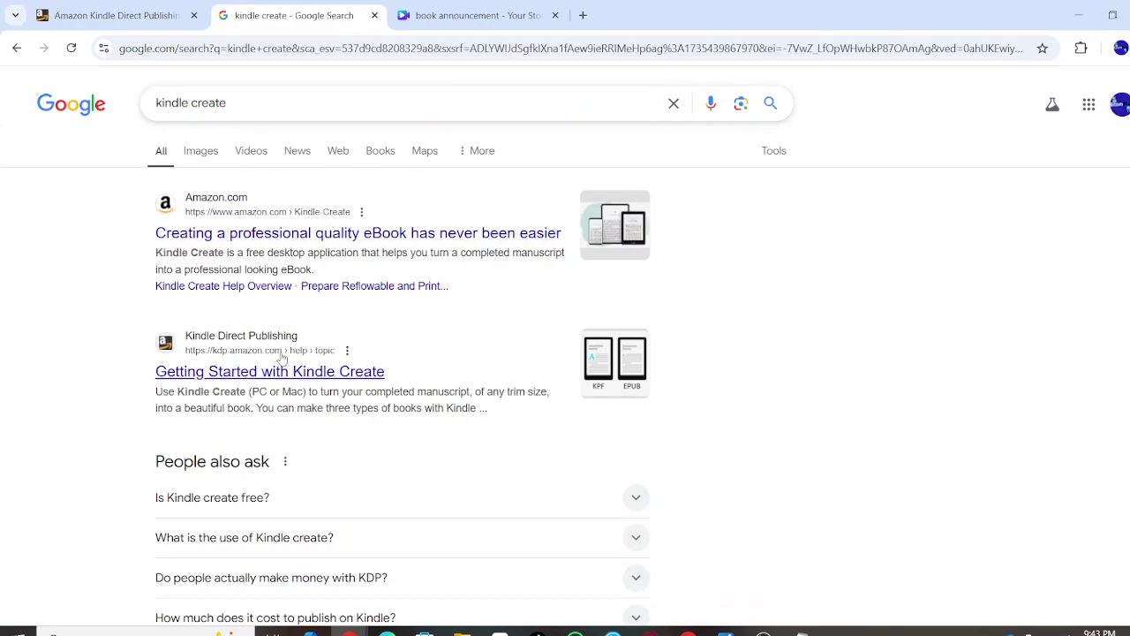
scroll(349, 371, "down", 1)
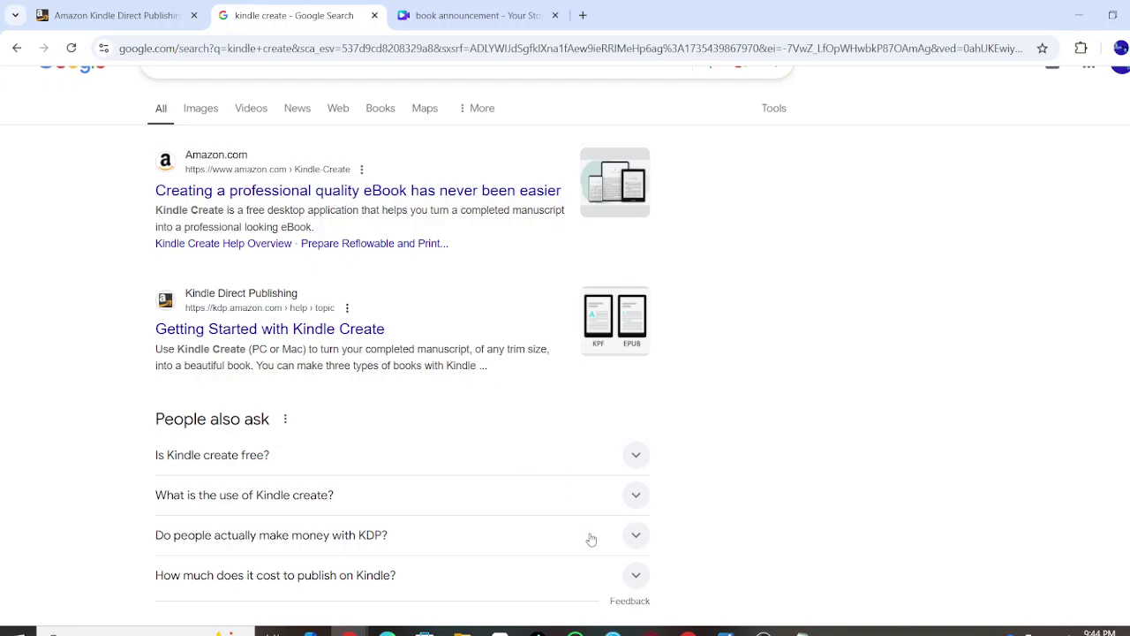
mouse_move(613, 630)
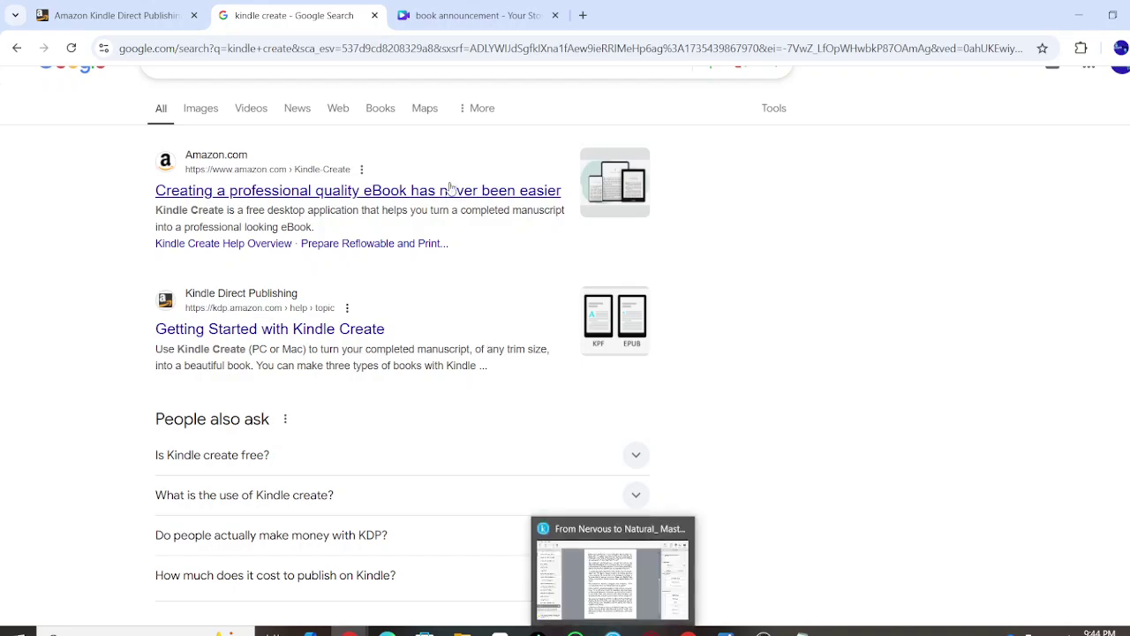
left_click(417, 198)
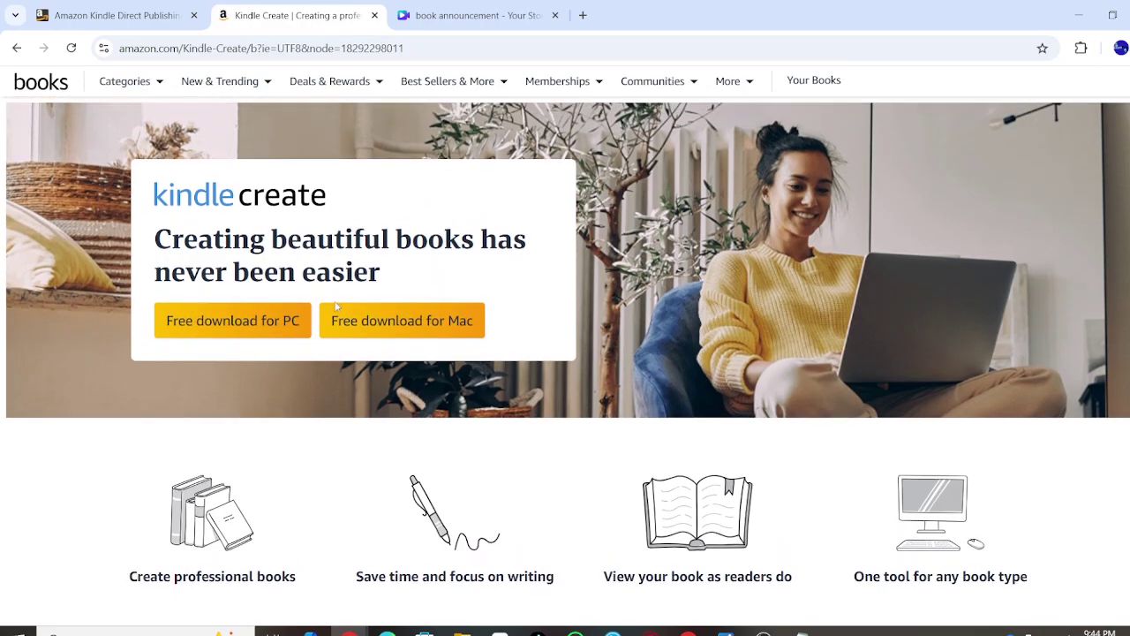
Examine the Kindle Create page's PC and Mac download options and its feature overview
scroll(251, 323, "up", 3)
scroll(250, 323, "down", 3)
scroll(380, 348, "up", 3)
scroll(384, 351, "down", 3)
scroll(383, 349, "down", 1)
scroll(420, 434, "down", 2)
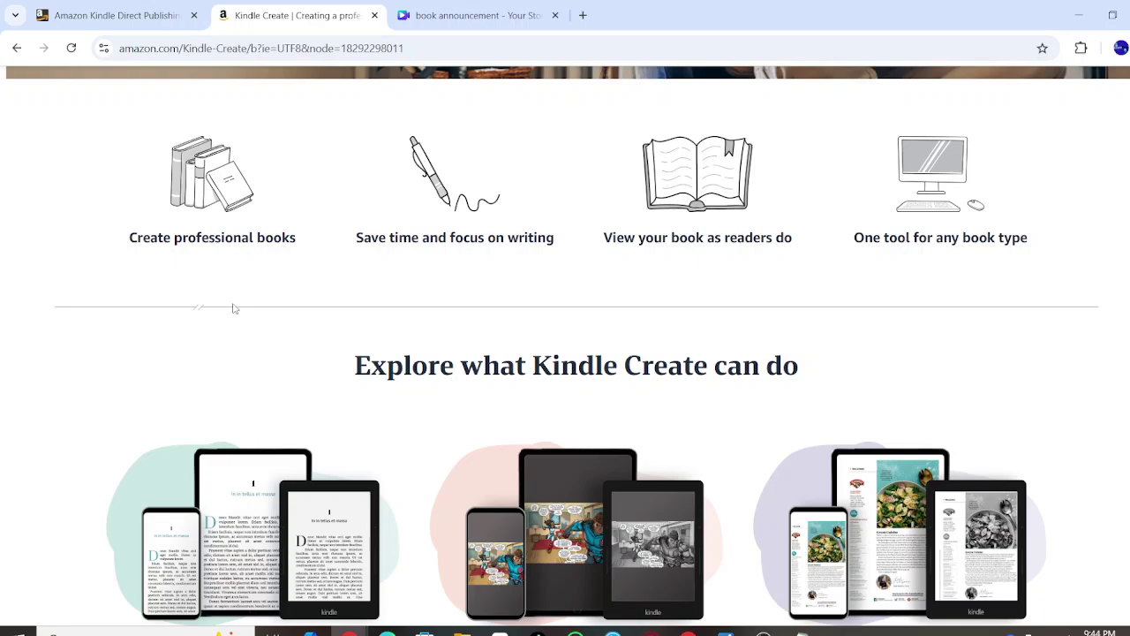
scroll(351, 295, "up", 2)
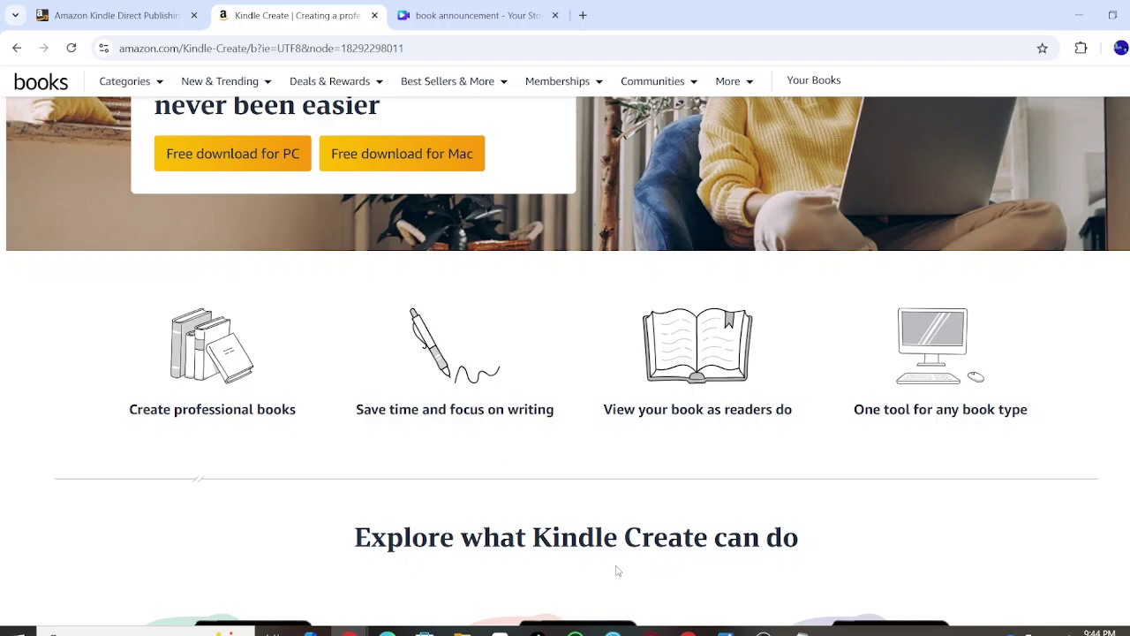
Switch to Kindle Create and start a new project, saving the changes to the open book project
left_click(613, 631)
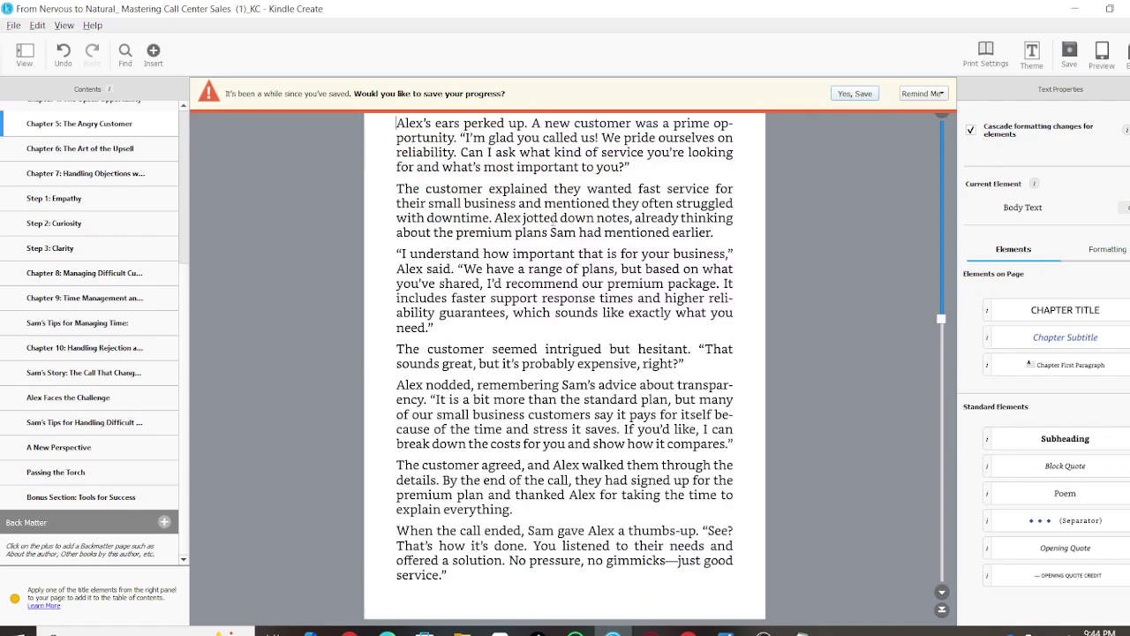
scroll(542, 234, "up", 5)
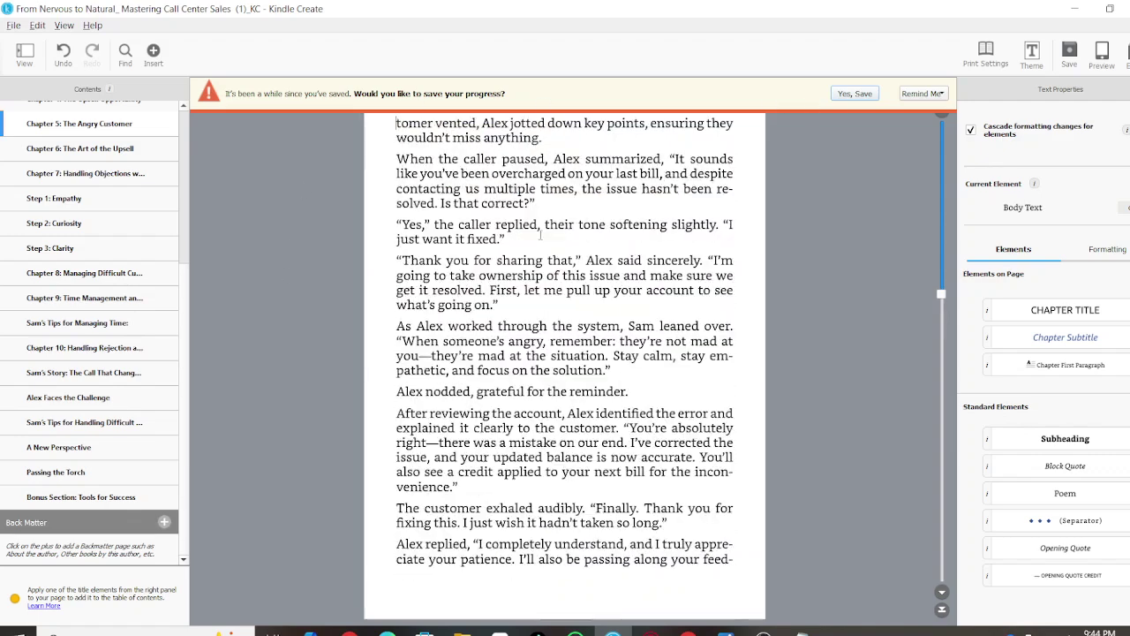
left_click(15, 26)
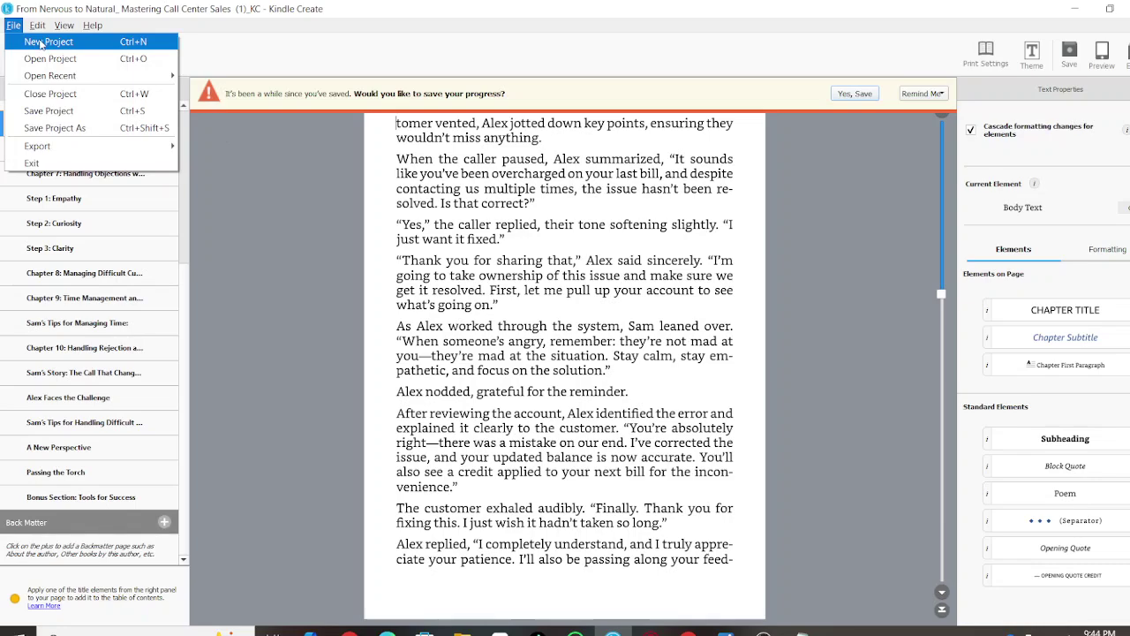
key("Escape")
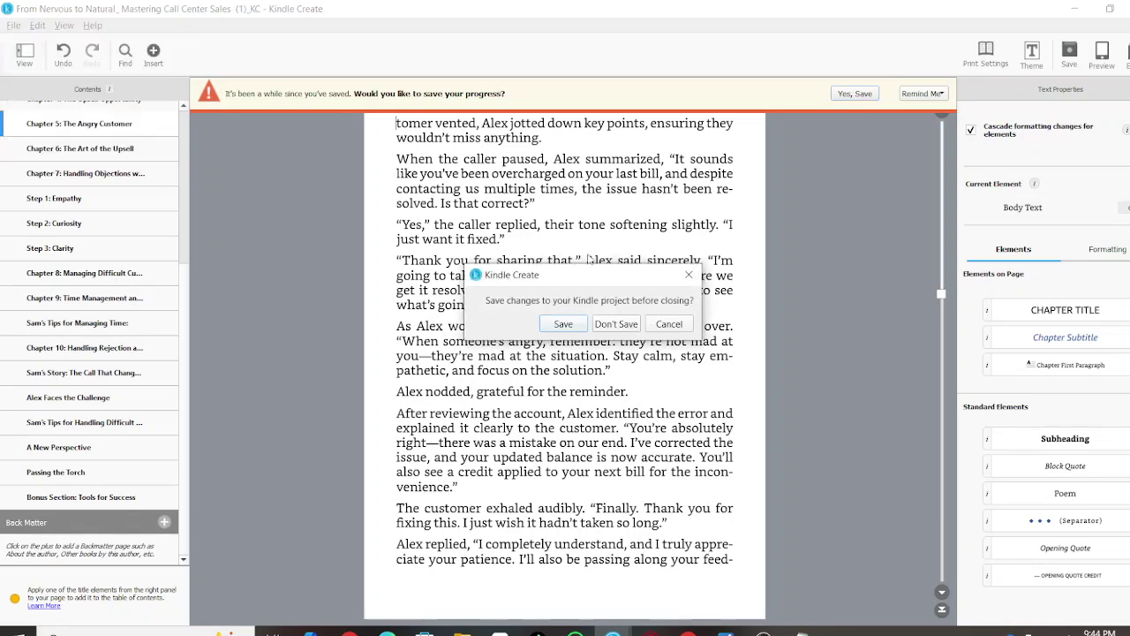
left_click(563, 324)
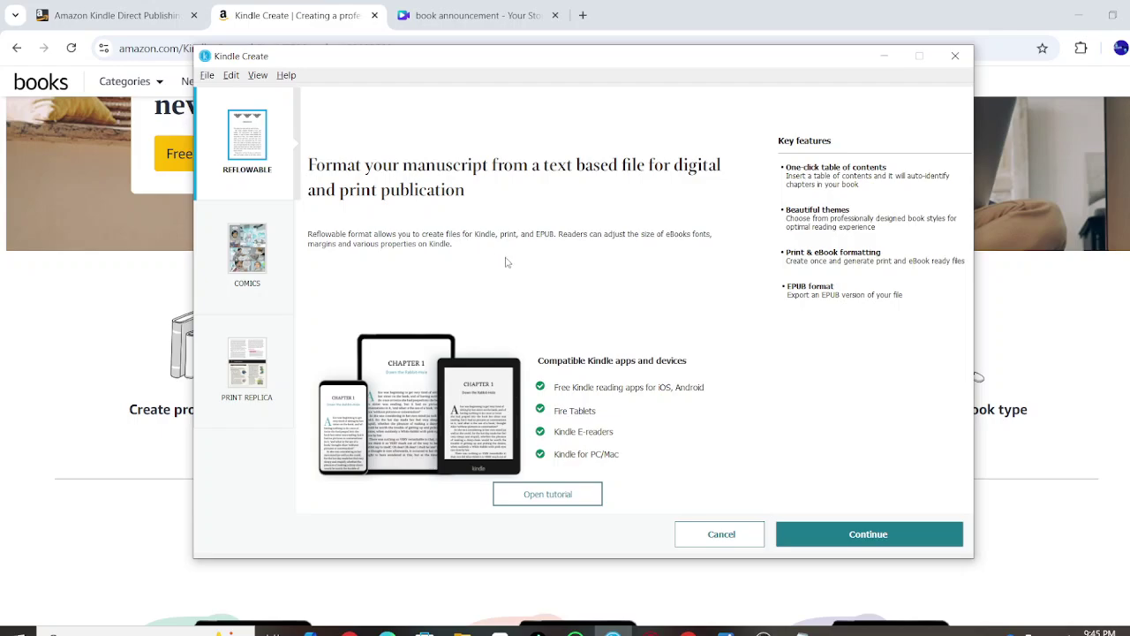
Review the Comics and Print Replica project types and return to Reflowable
left_click(248, 242)
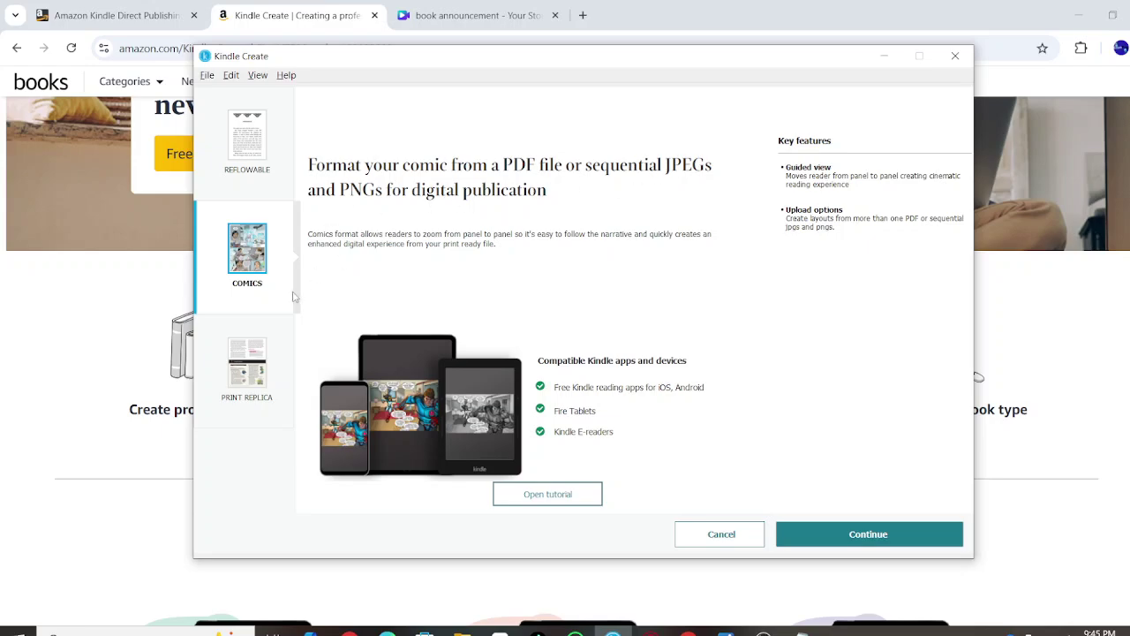
left_click(268, 360)
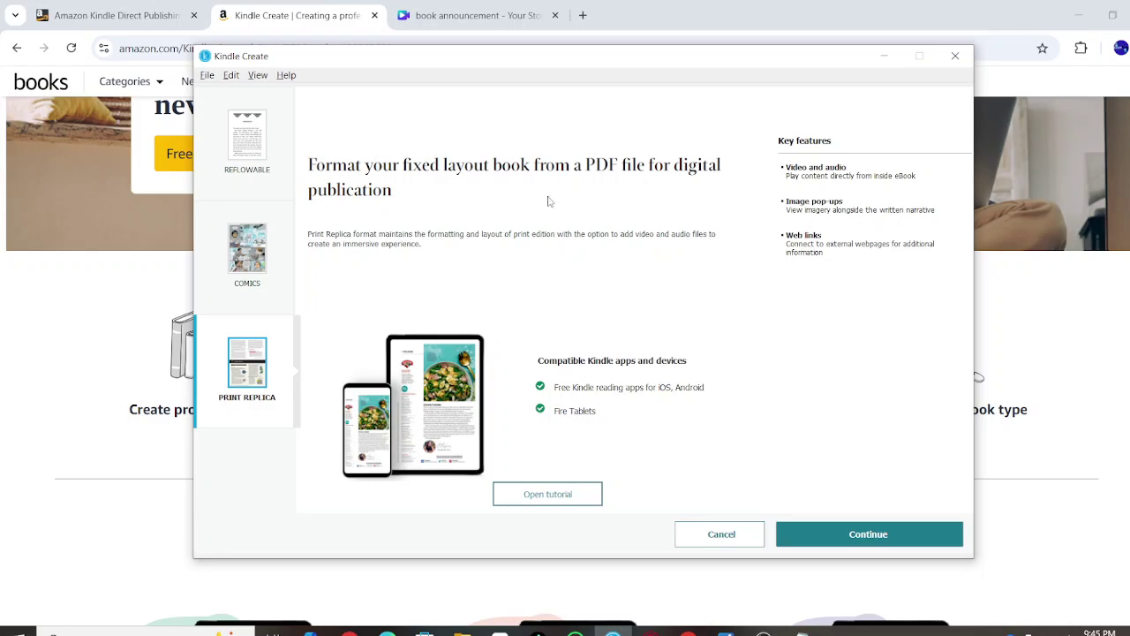
left_click(253, 154)
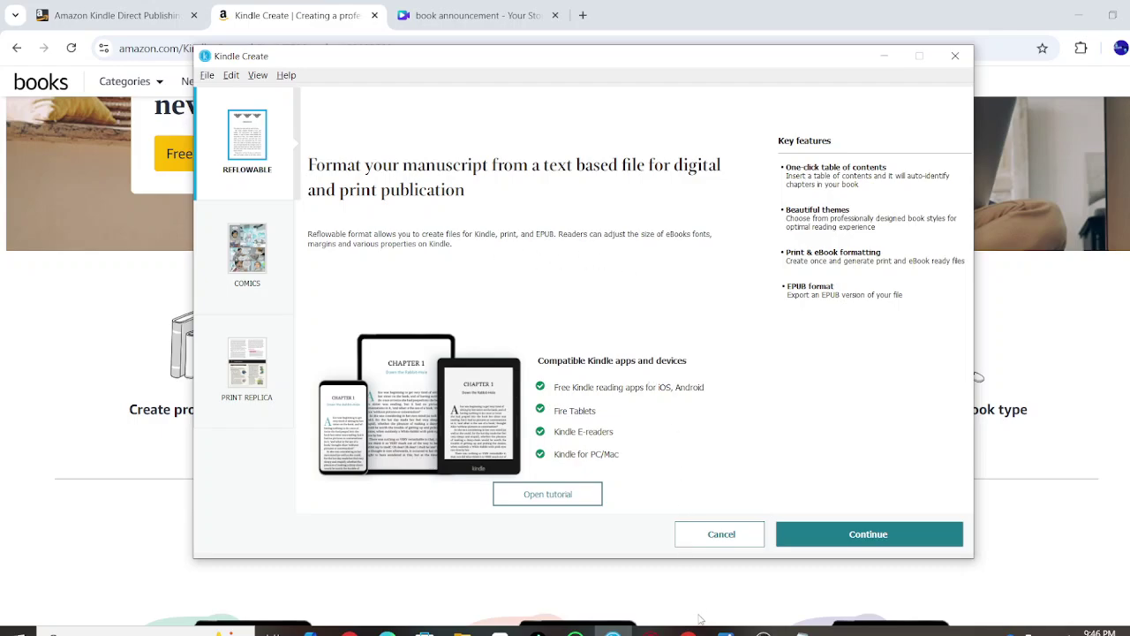
Switch to the "introverted Selling" manuscript in Google Docs and leave the title field
mouse_move(689, 633)
left_click(771, 570)
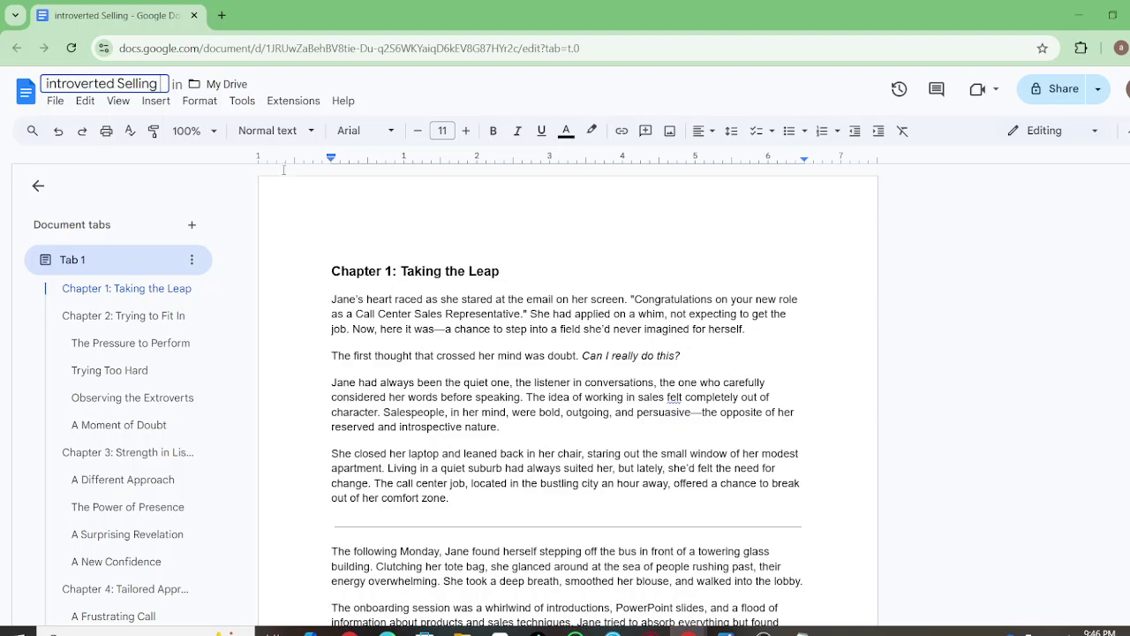
left_click(423, 95)
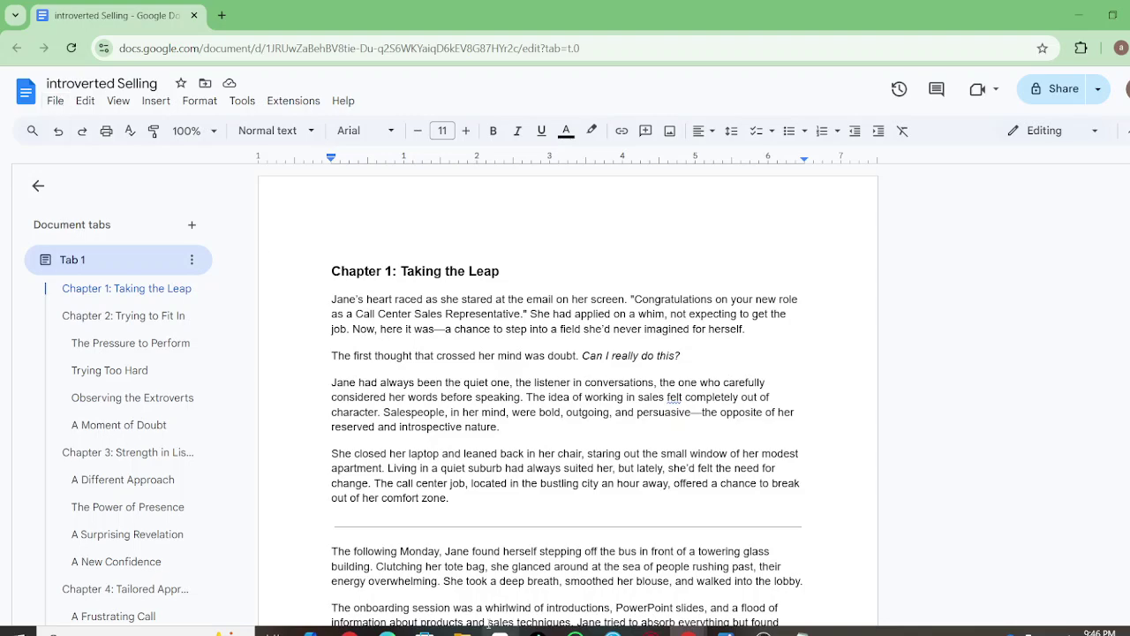
Insert the green Introverted Selling cover image from the Downloads folder before the Chapter 1 heading and center it
mouse_move(461, 629)
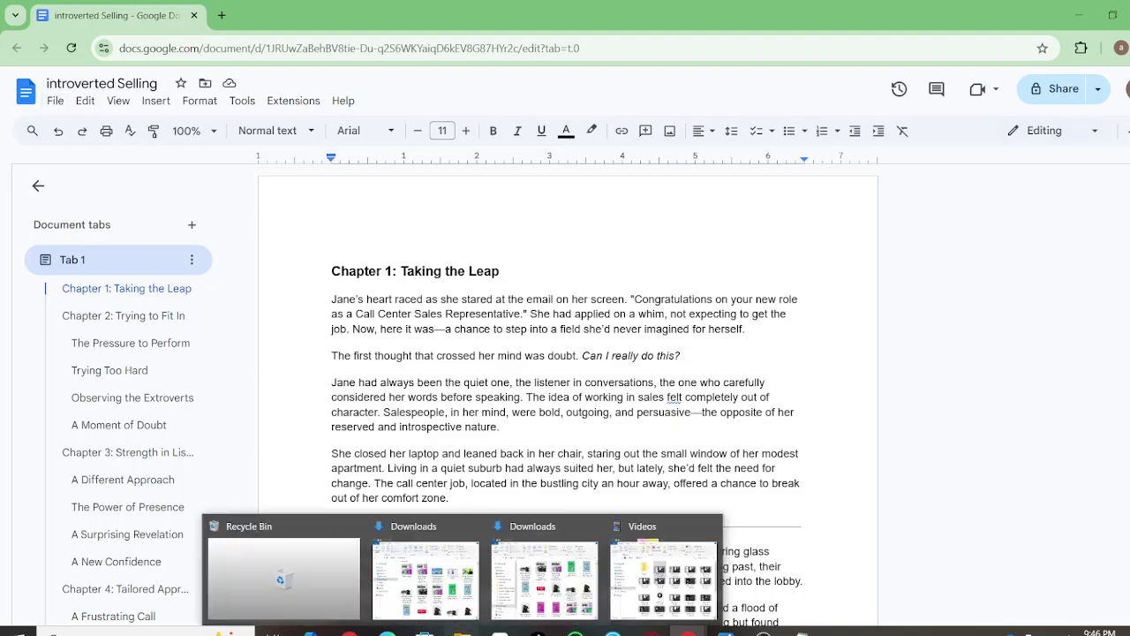
left_click(458, 583)
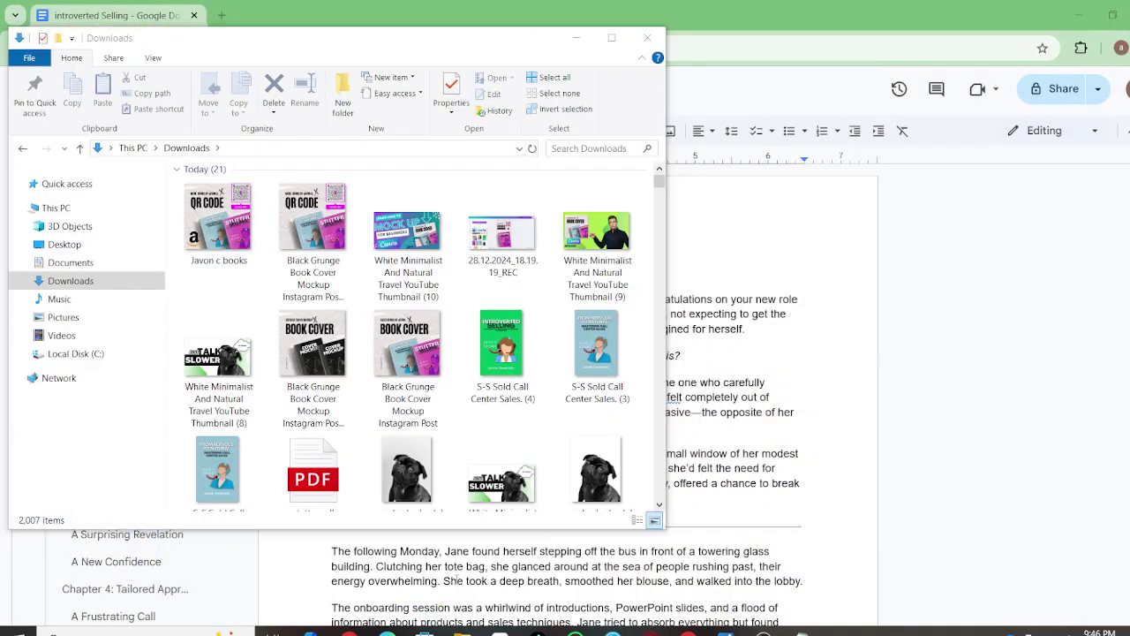
left_click_drag(509, 357, 696, 255)
scroll(588, 304, "up", 4)
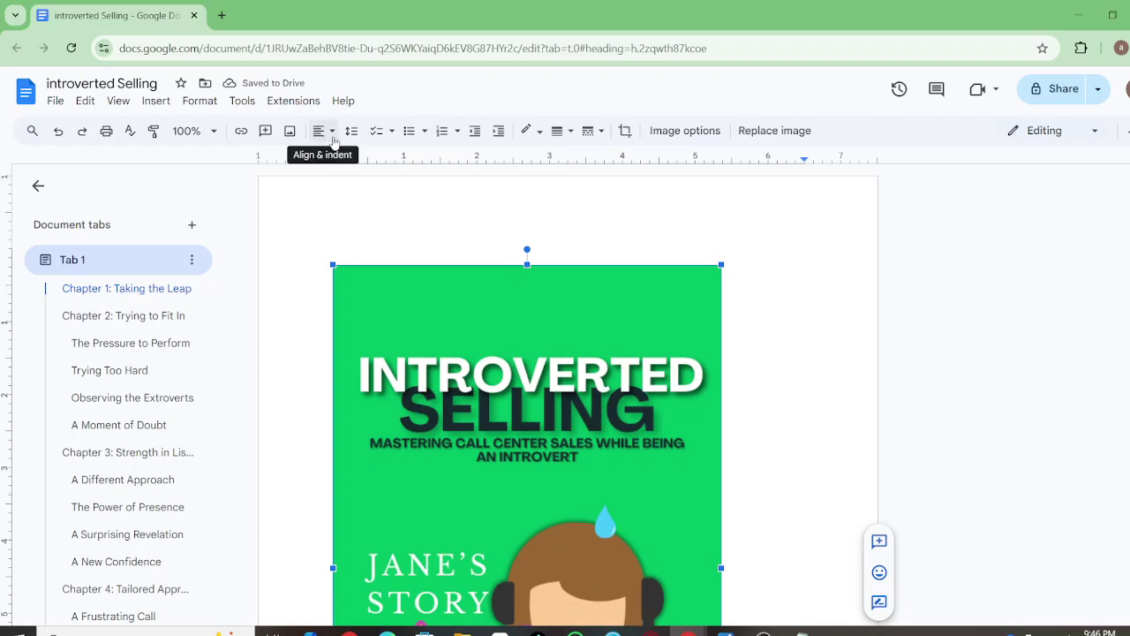
left_click(323, 134)
left_click(344, 159)
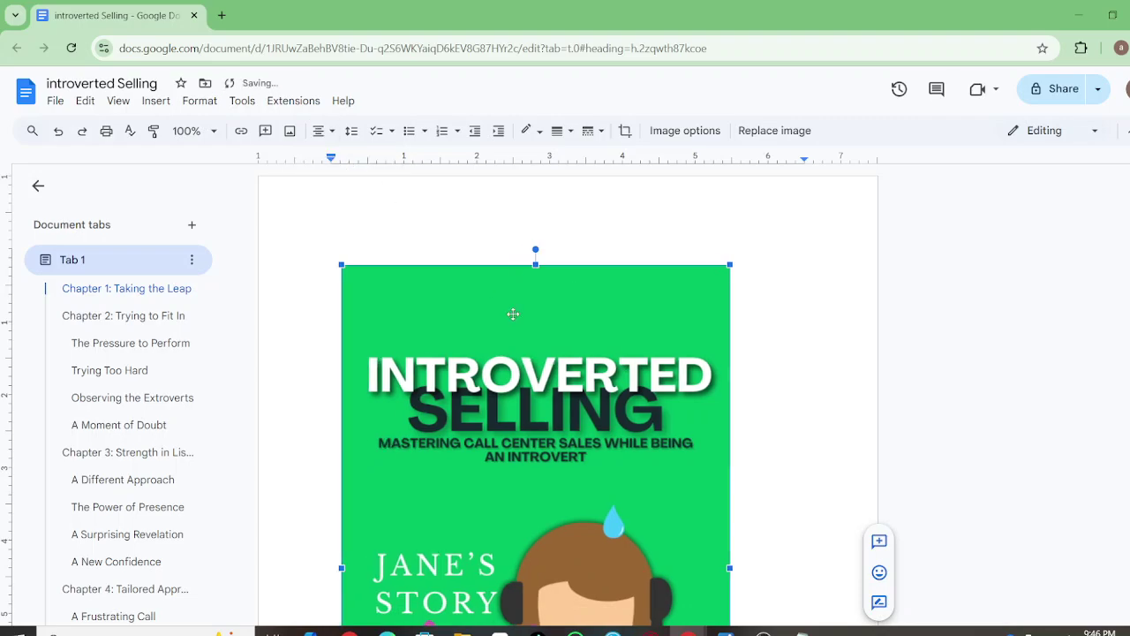
Insert a page break between the cover image and the Chapter 1 heading
scroll(741, 314, "down", 3)
scroll(743, 315, "down", 3)
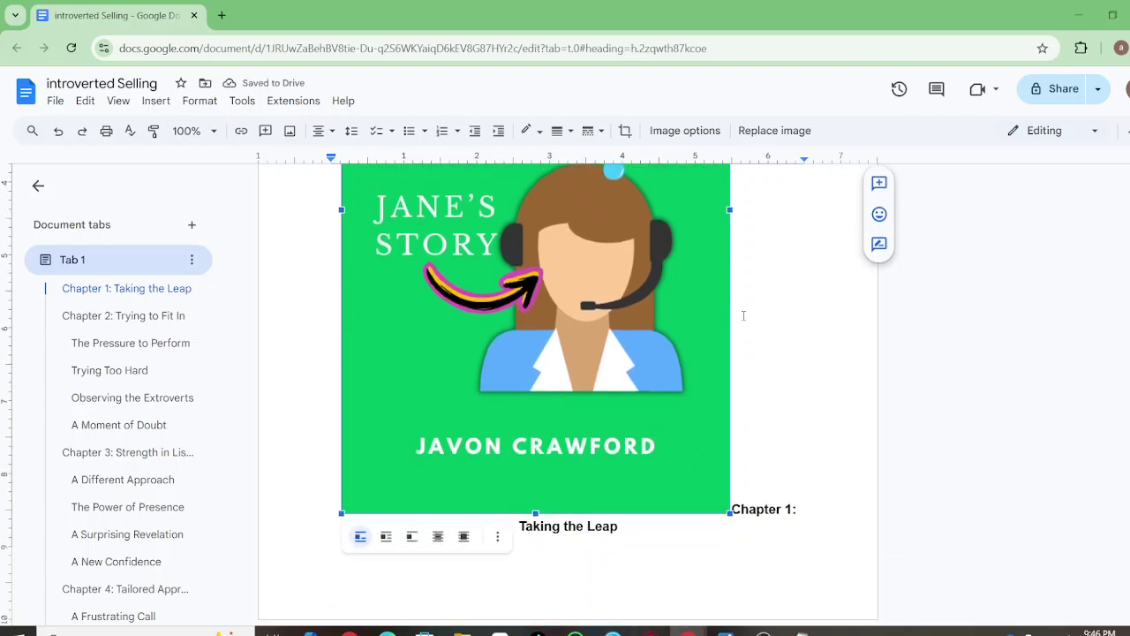
scroll(738, 413, "up", 1)
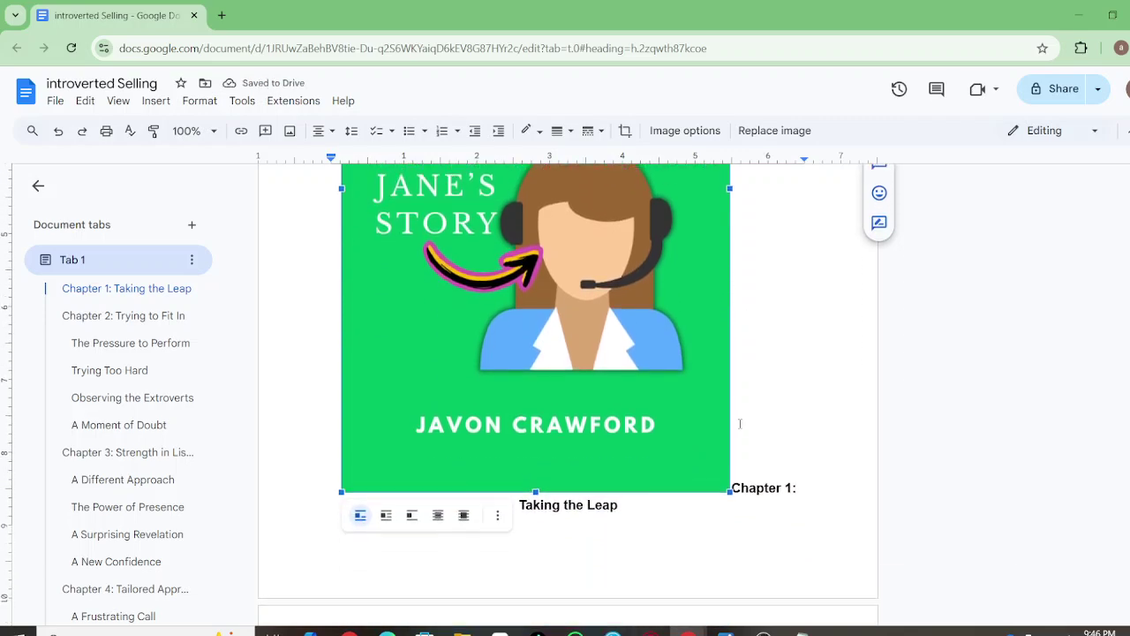
right_click(740, 424)
left_click(732, 220)
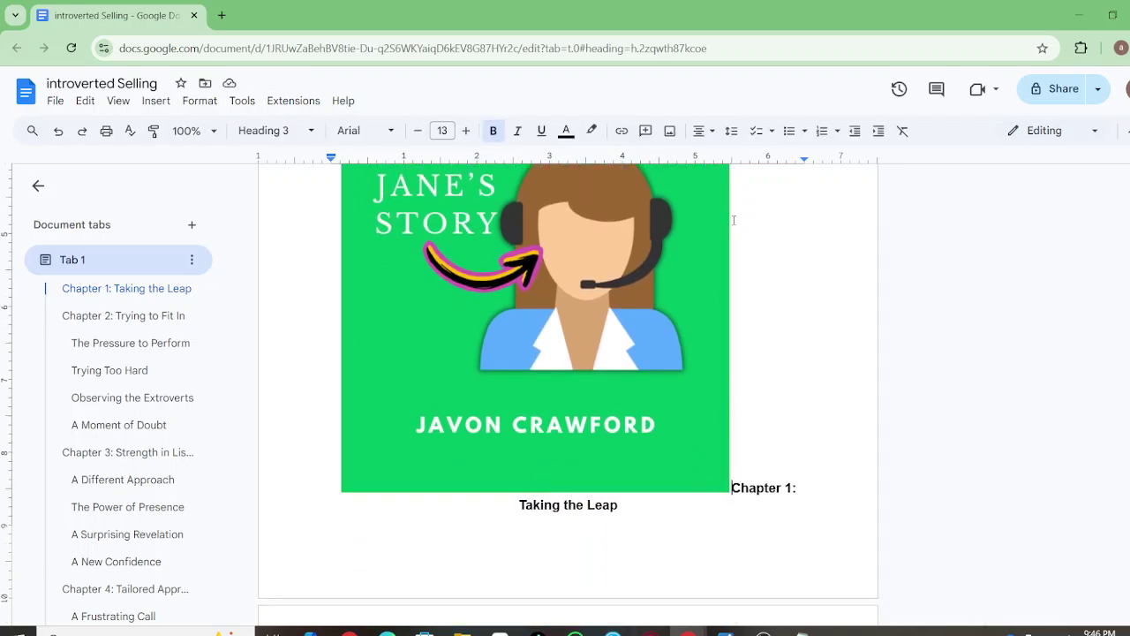
key("ctrl+Return")
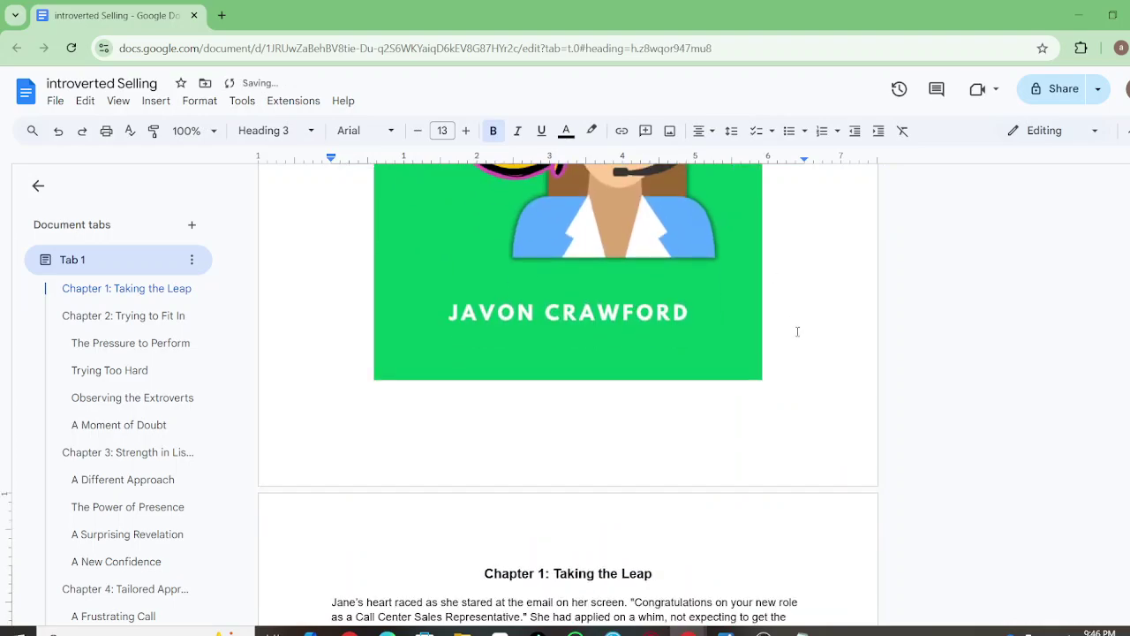
Recolor the cover image with the Dark 2 preset
scroll(798, 331, "up", 5)
left_click(654, 315)
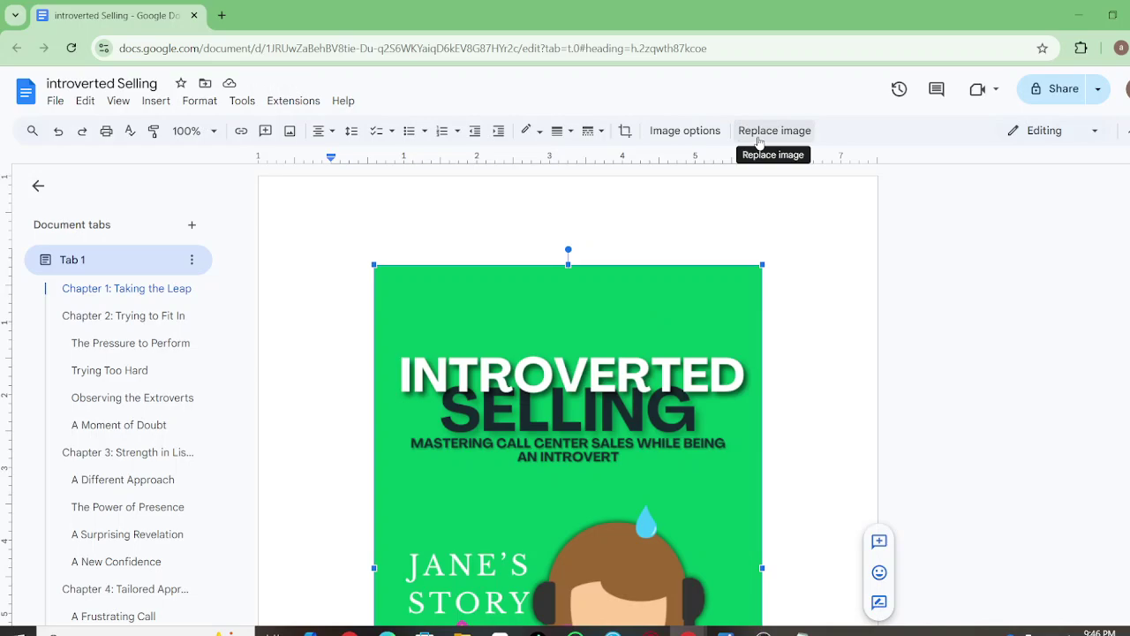
left_click(686, 130)
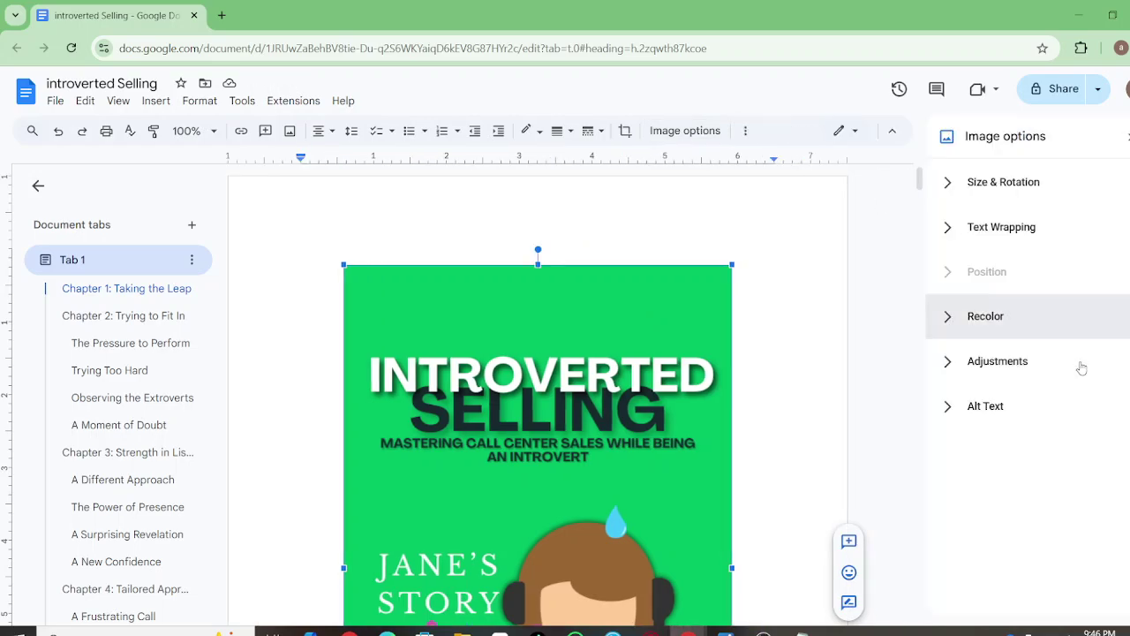
left_click(996, 328)
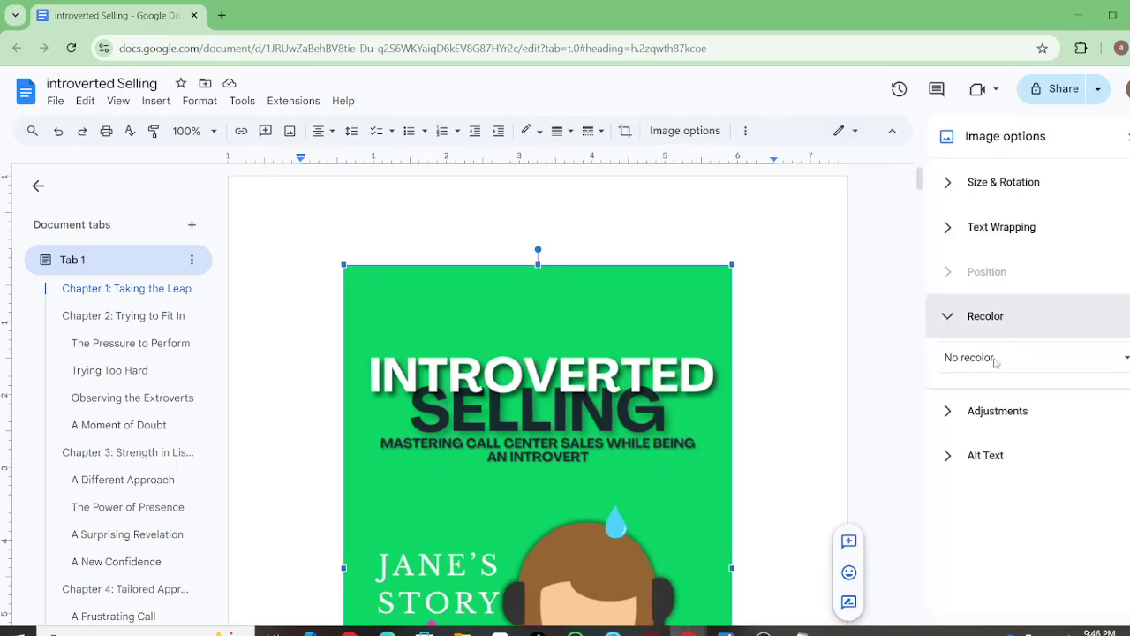
left_click(997, 360)
scroll(1012, 427, "down", 2)
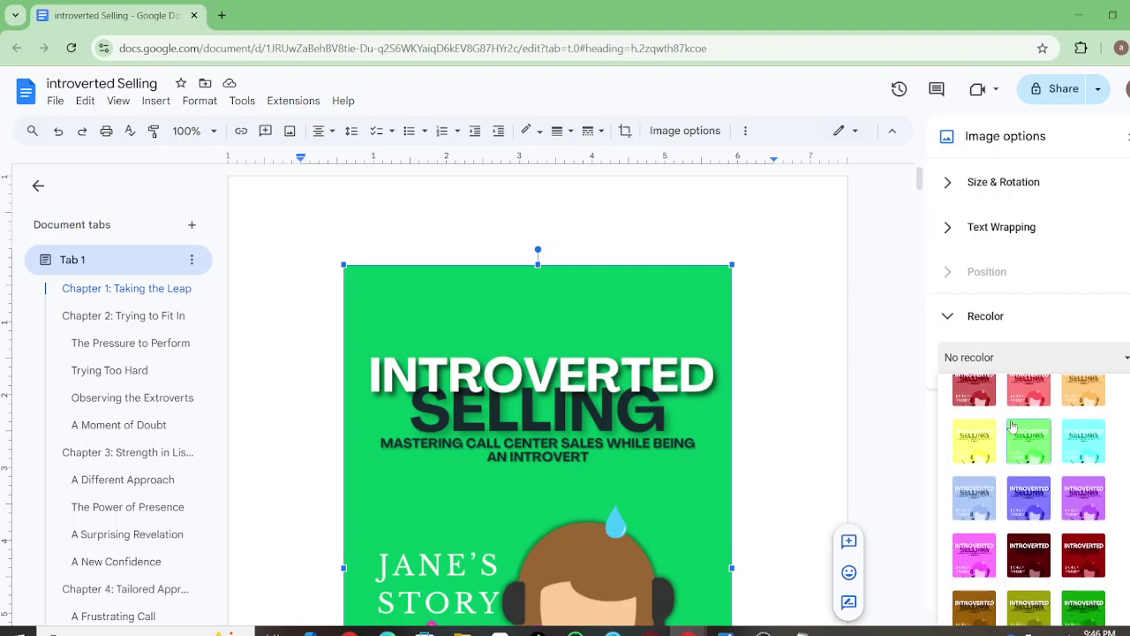
scroll(1007, 459, "down", 3)
scroll(1001, 502, "down", 1)
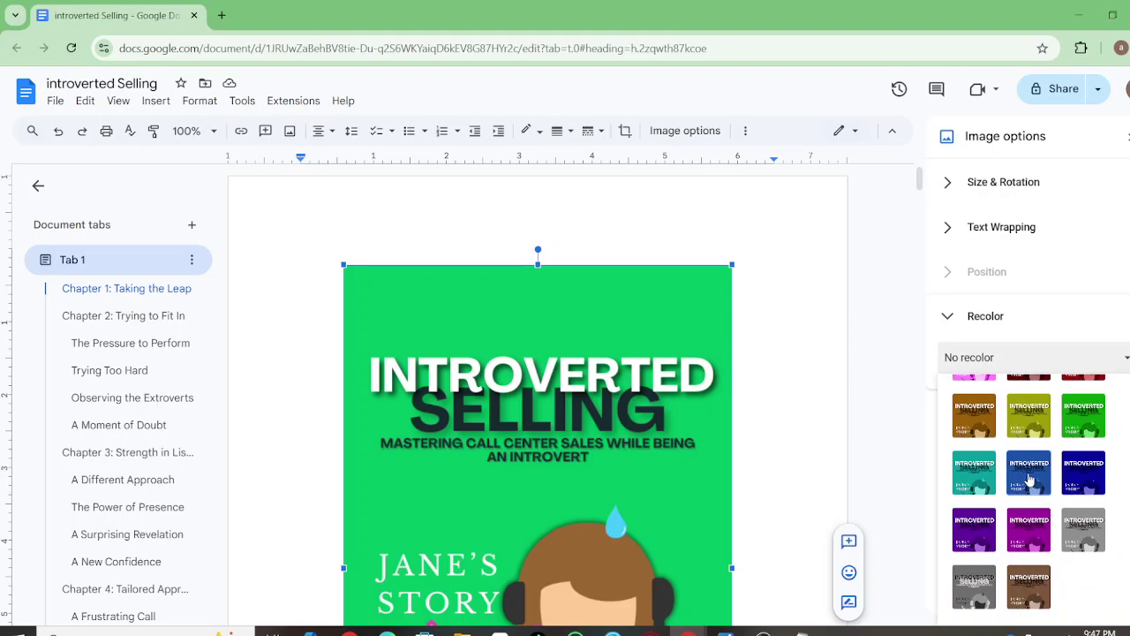
scroll(1029, 479, "up", 1)
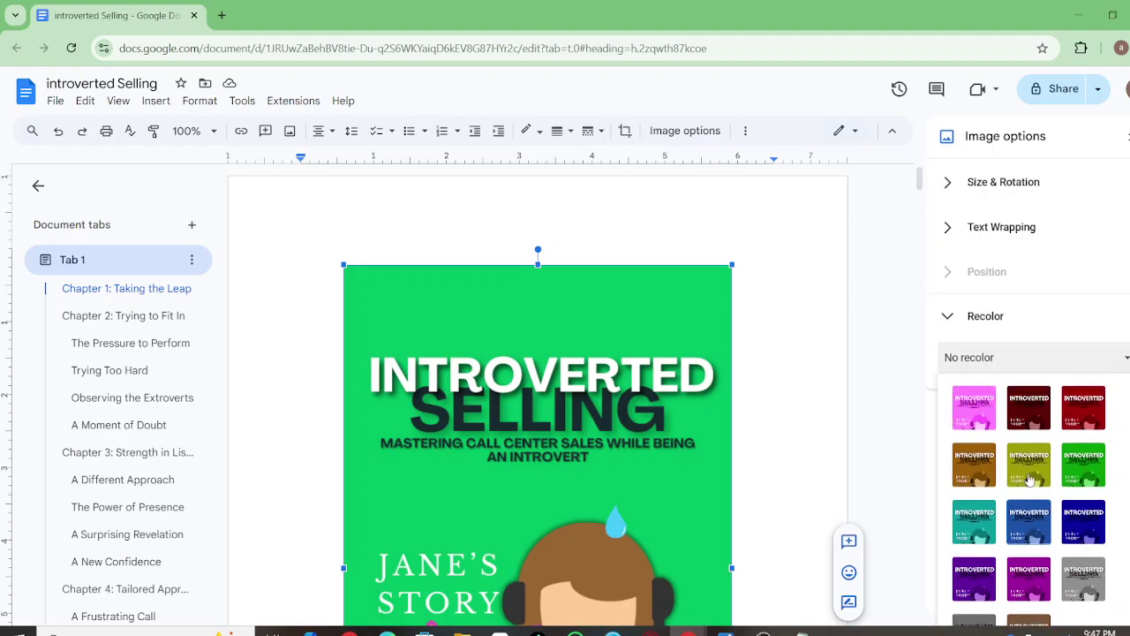
left_click(1082, 415)
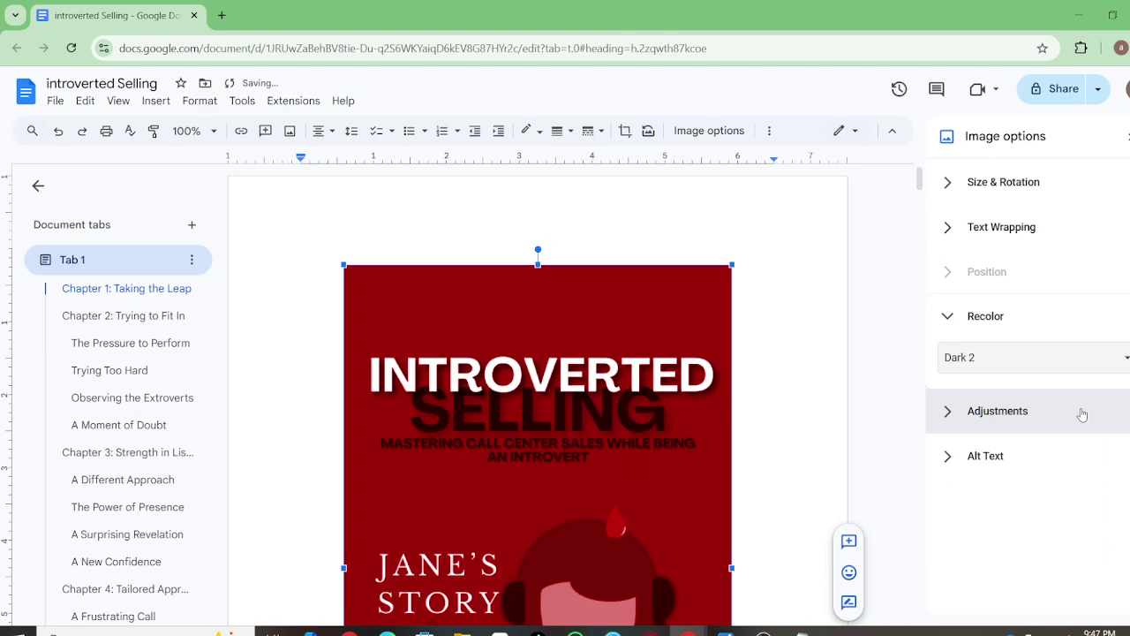
Recolor the cover image with the Light 2 preset and expand its adjustment settings
left_click(1071, 357)
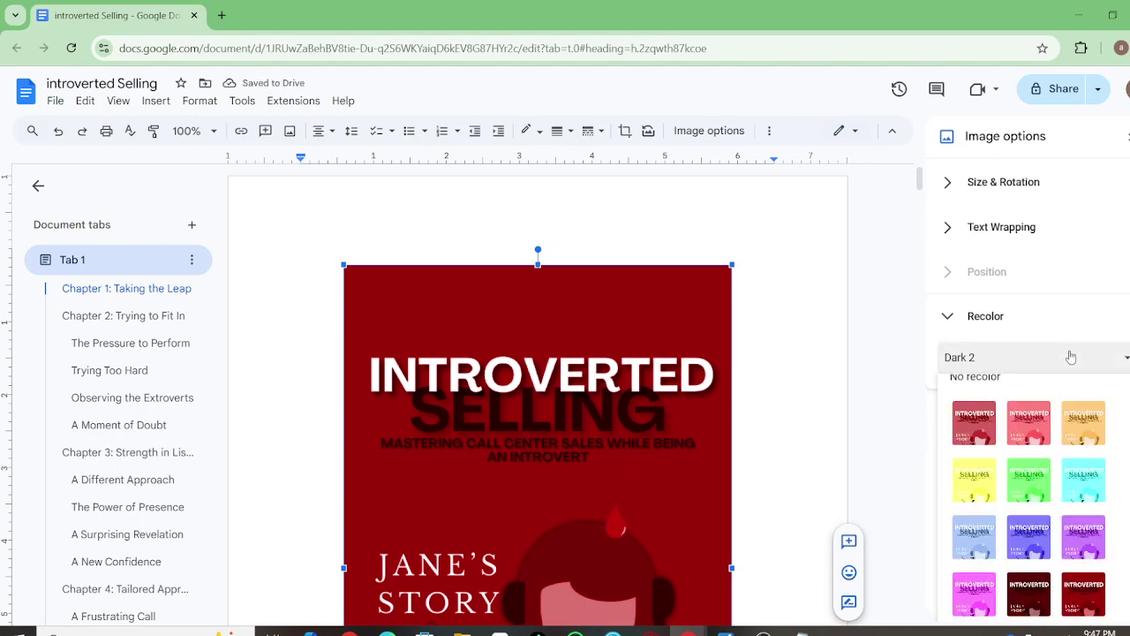
left_click(1030, 423)
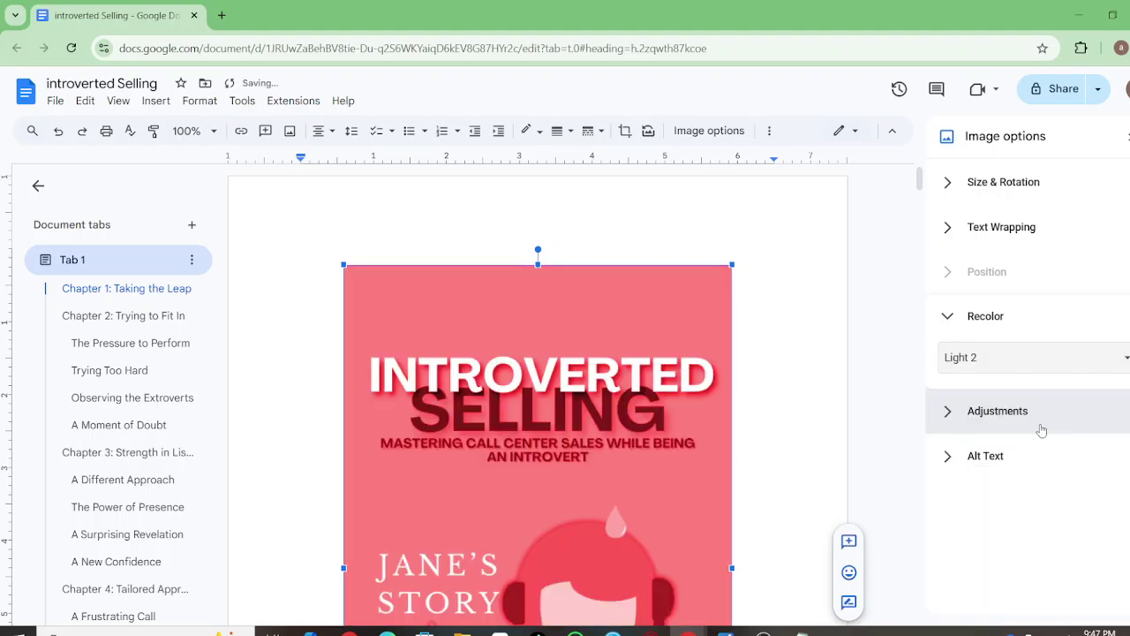
left_click(1070, 413)
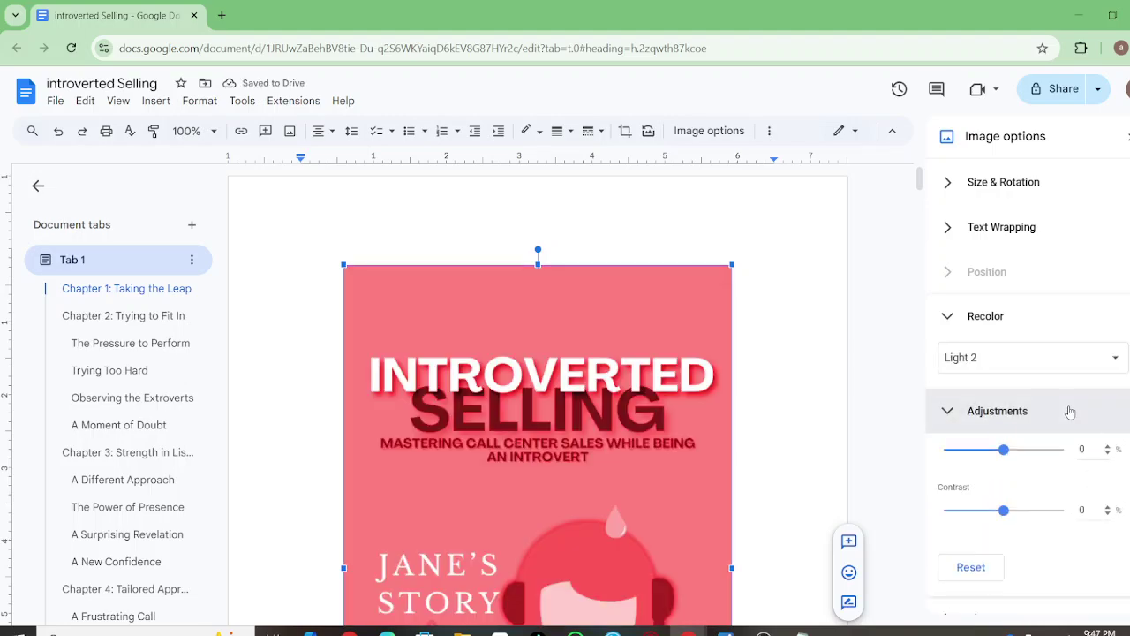
Recolor the cover image with the Dark 6 preset and deselect it
left_click(1038, 358)
scroll(1044, 408, "down", 3)
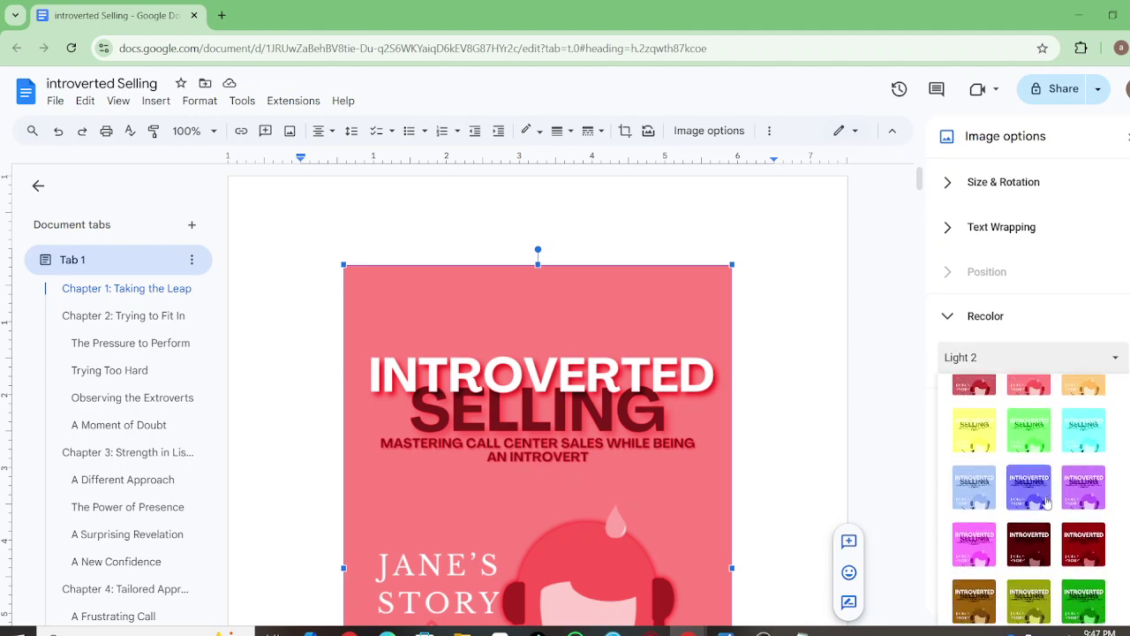
scroll(1046, 502, "down", 1)
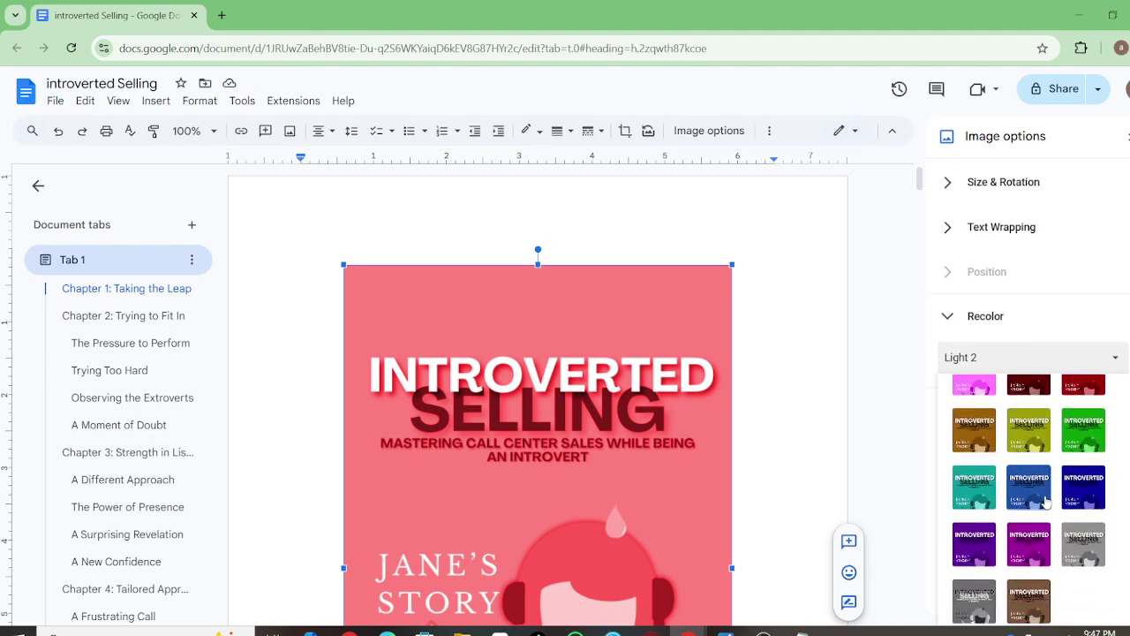
left_click(974, 487)
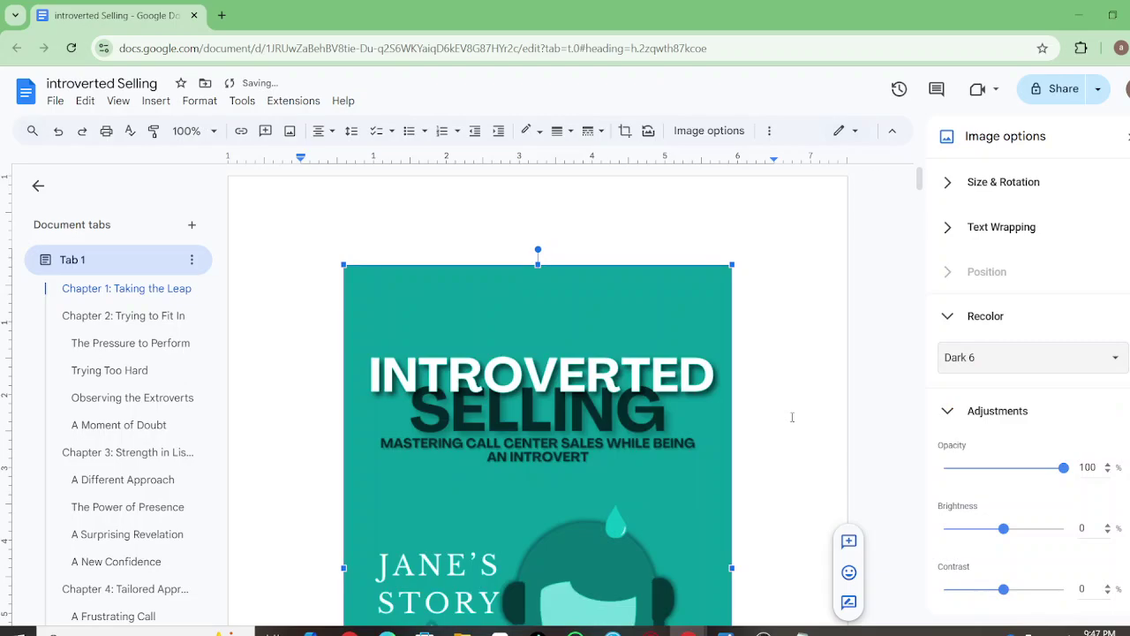
left_click(783, 394)
Look through the manuscript from the recolored cover to the closing promotional page to check its layout
scroll(783, 395, "up", 3)
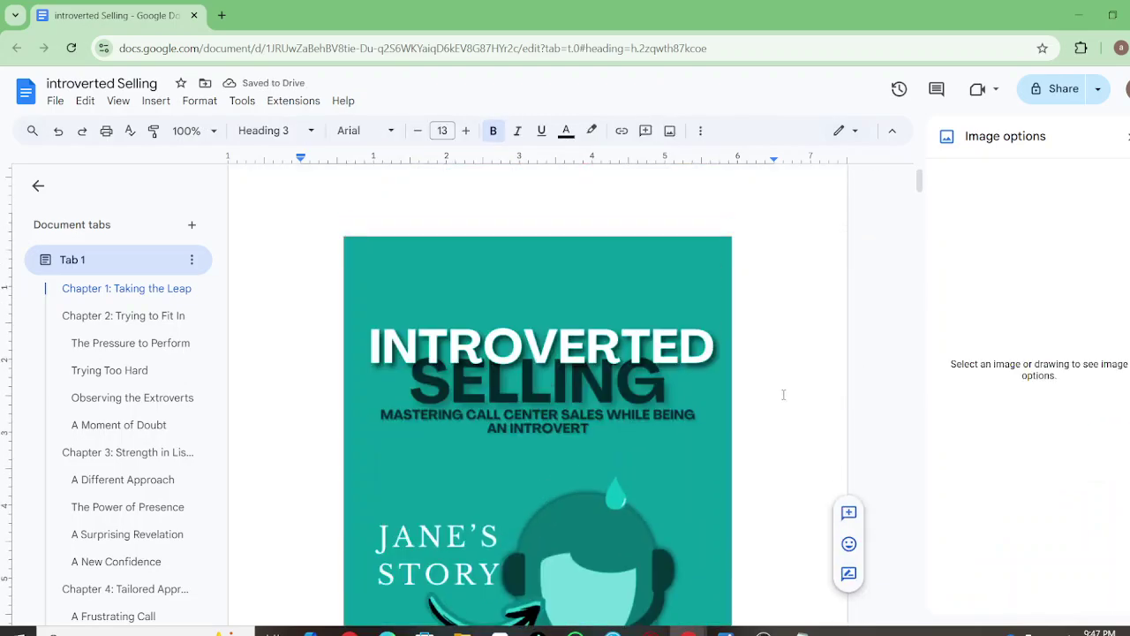
scroll(698, 282, "down", 4)
scroll(699, 282, "down", 15)
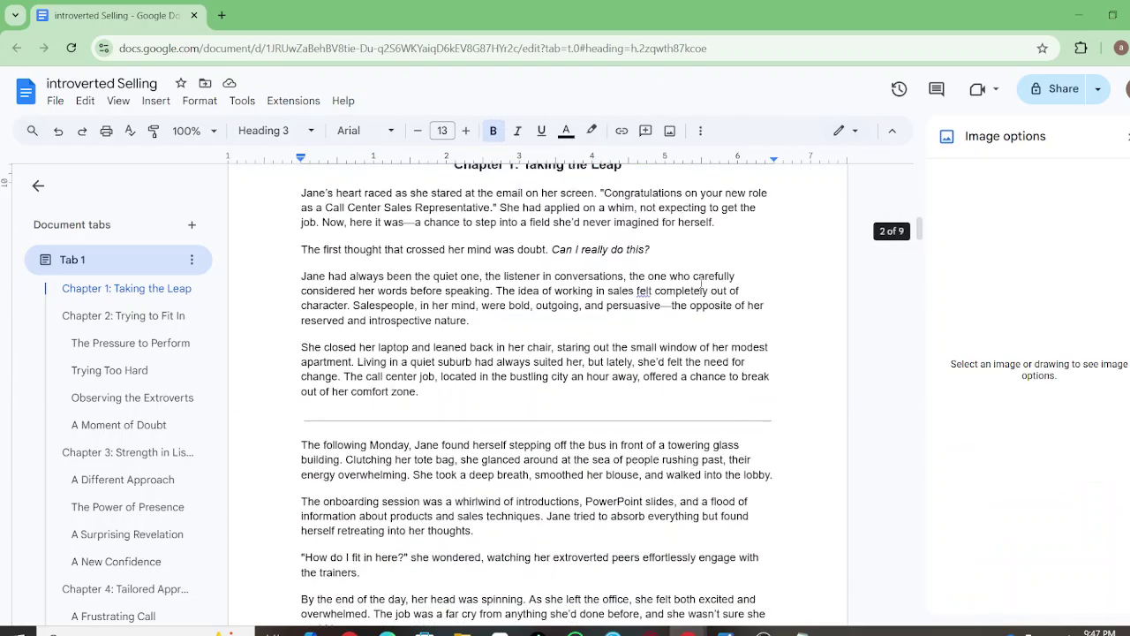
scroll(701, 283, "down", 20)
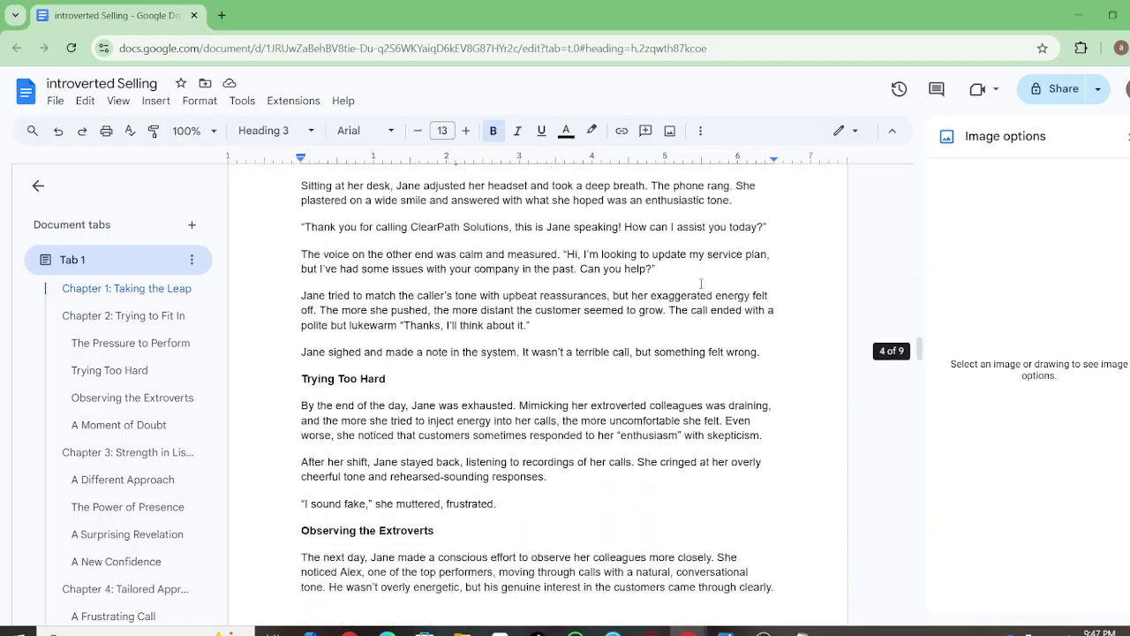
scroll(701, 284, "down", 20)
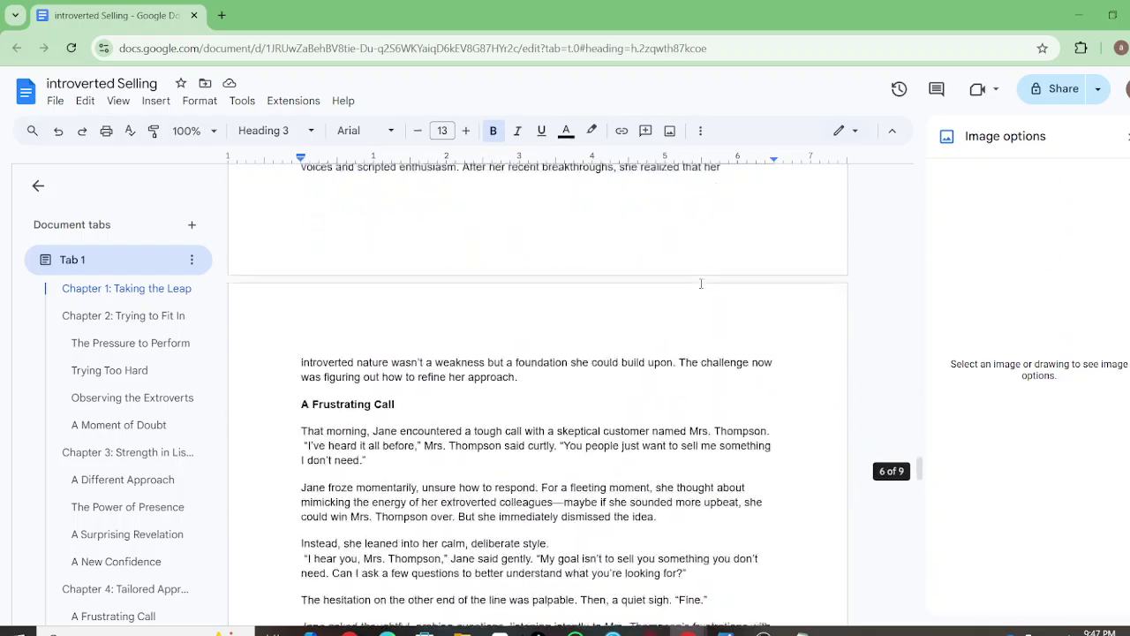
scroll(728, 400, "down", 15)
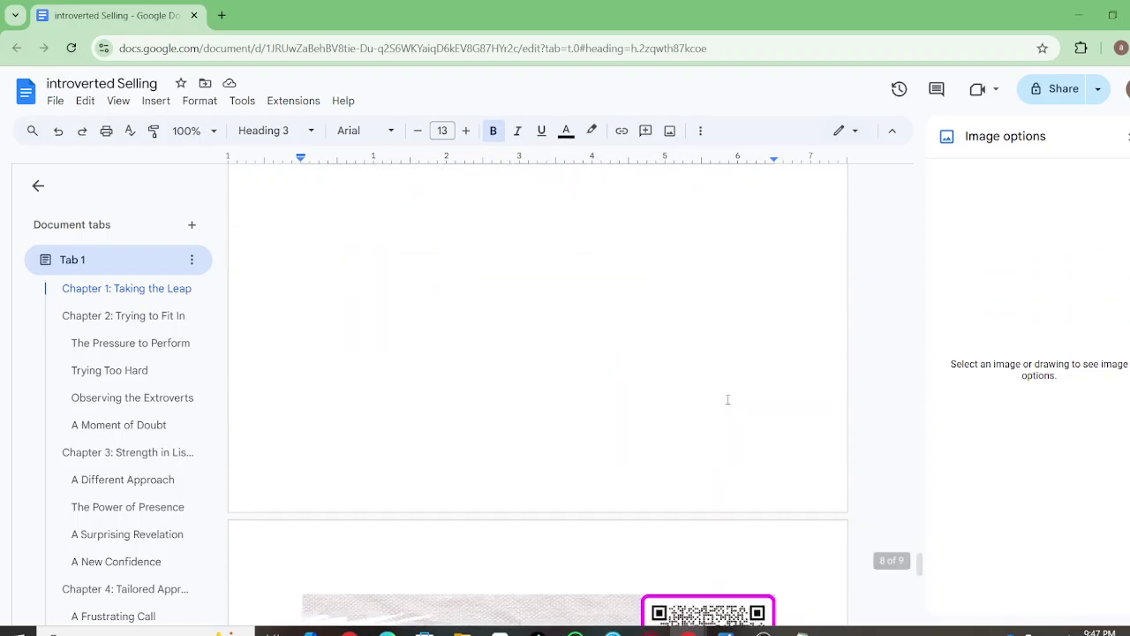
scroll(726, 400, "down", 2)
scroll(698, 380, "up", 5)
scroll(678, 365, "up", 10)
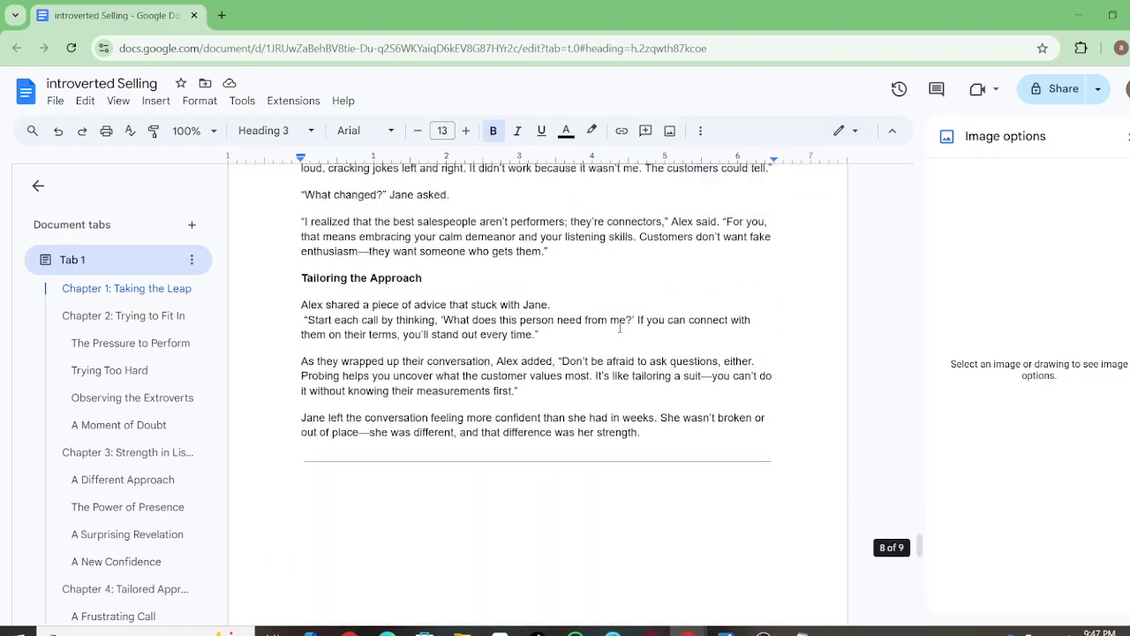
Download the manuscript as a Microsoft Word (.docx) file
left_click(55, 103)
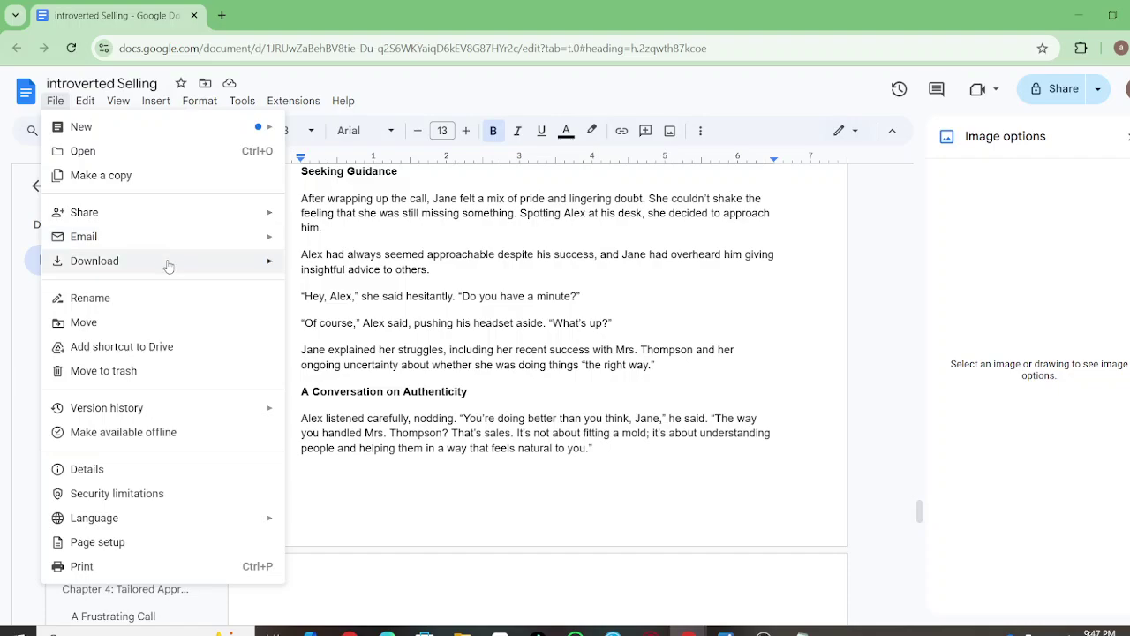
mouse_move(167, 263)
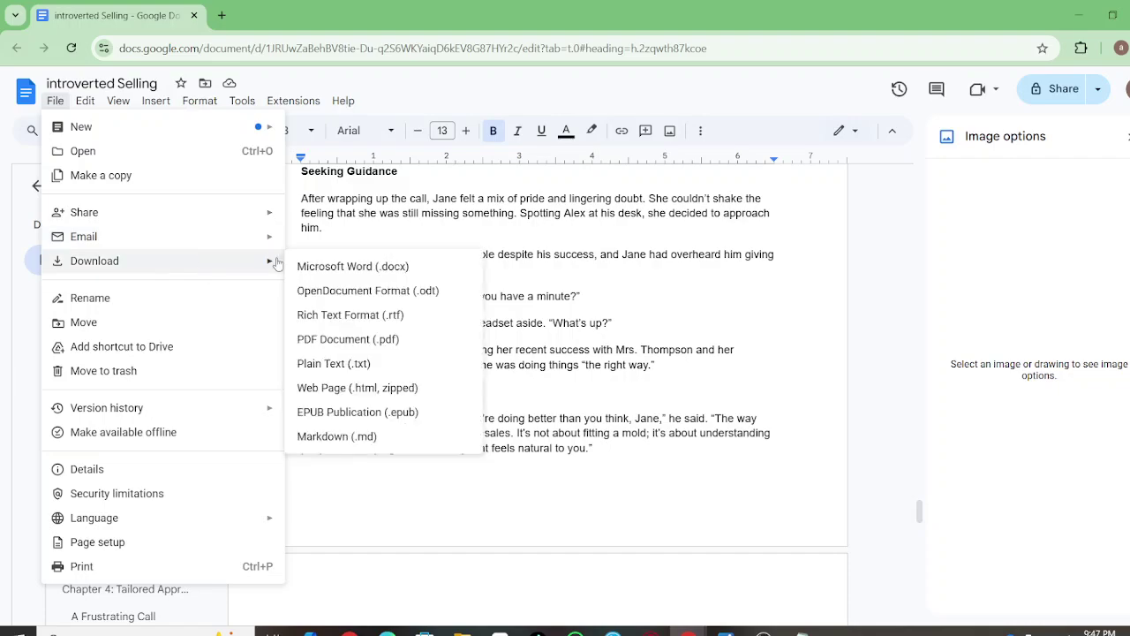
left_click(324, 272)
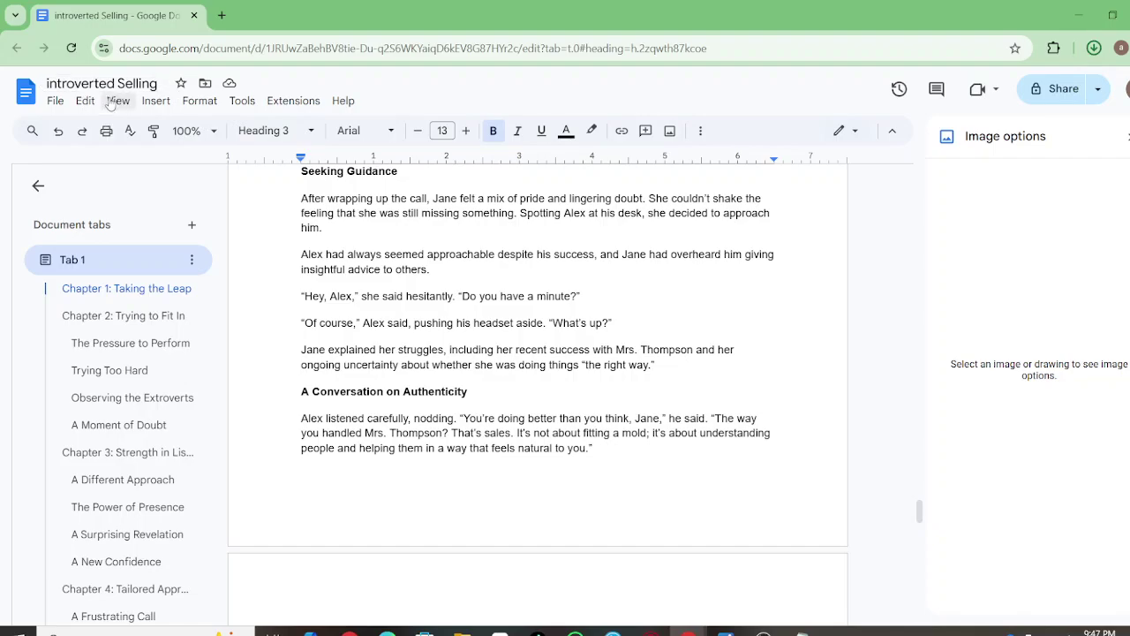
key("ctrl+plus")
key("ctrl+plus")
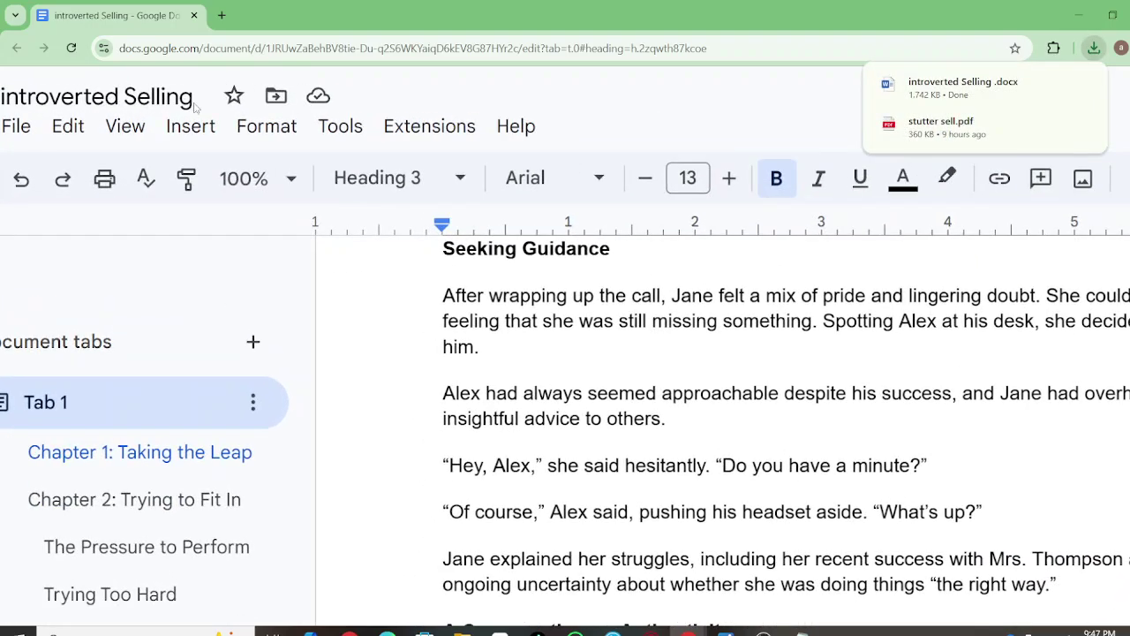
key("ctrl+minus")
key("ctrl+minus")
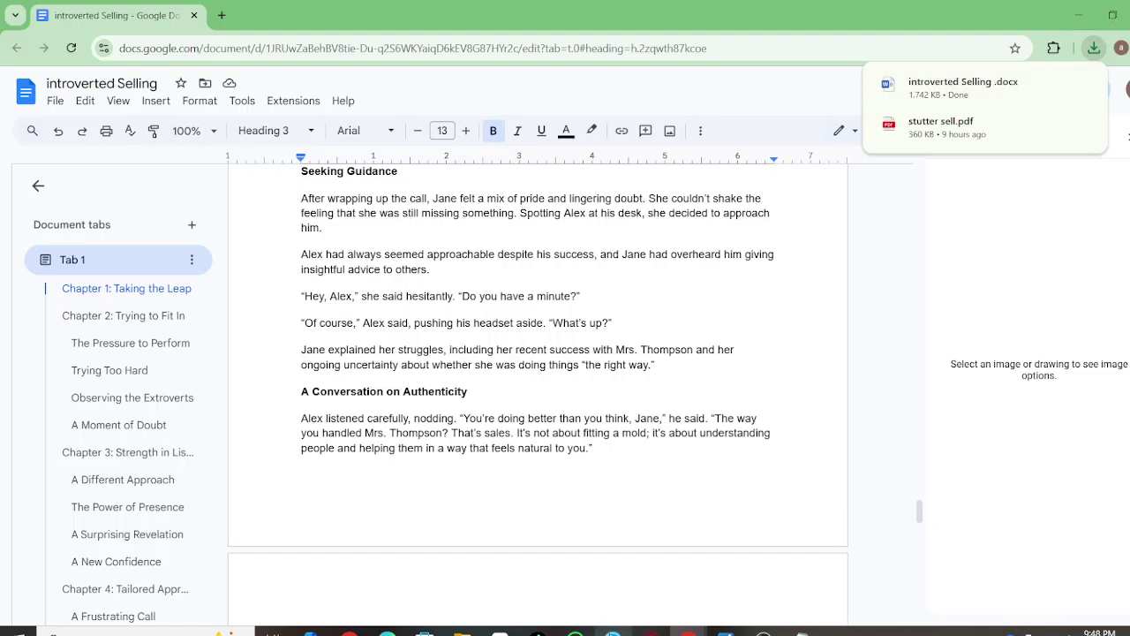
left_click(614, 631)
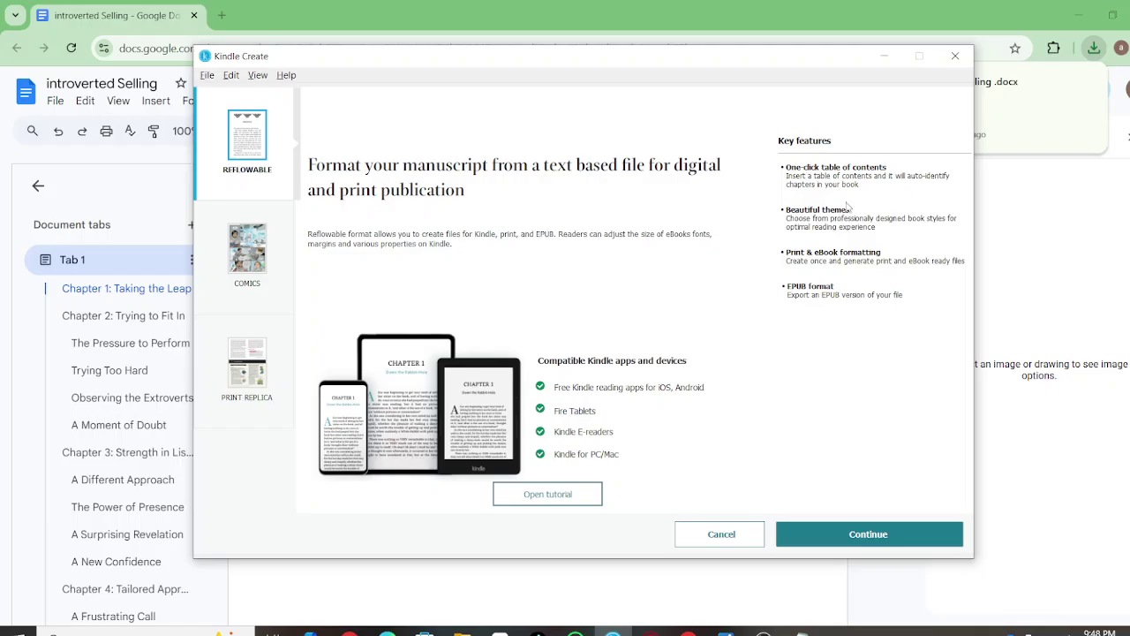
left_click(1011, 269)
scroll(536, 357, "up", 15)
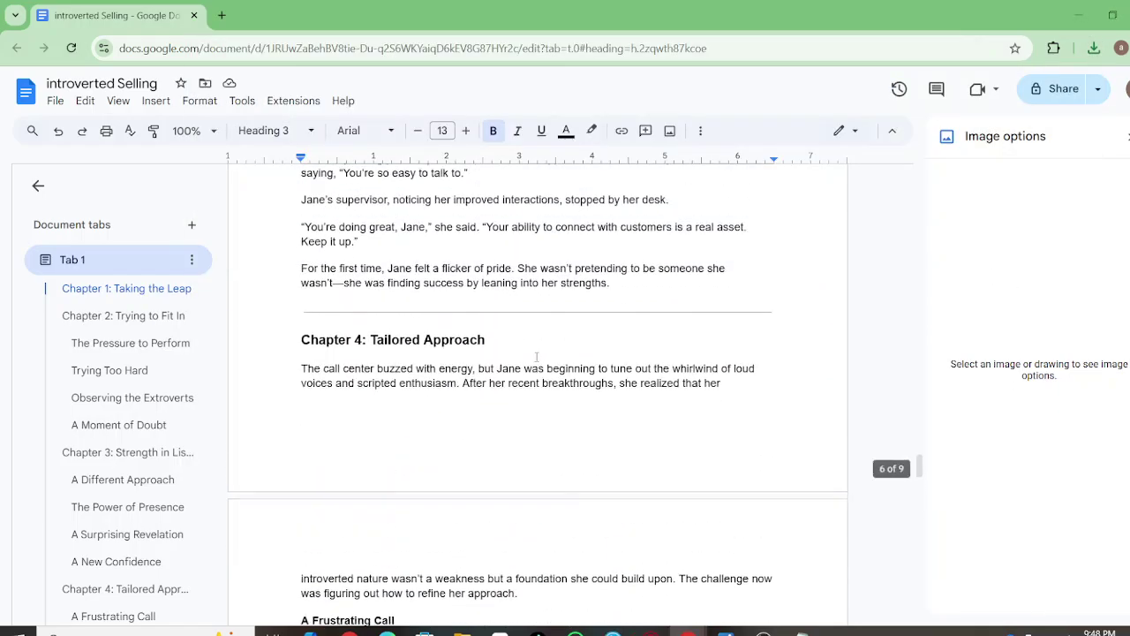
scroll(536, 357, "down", 20)
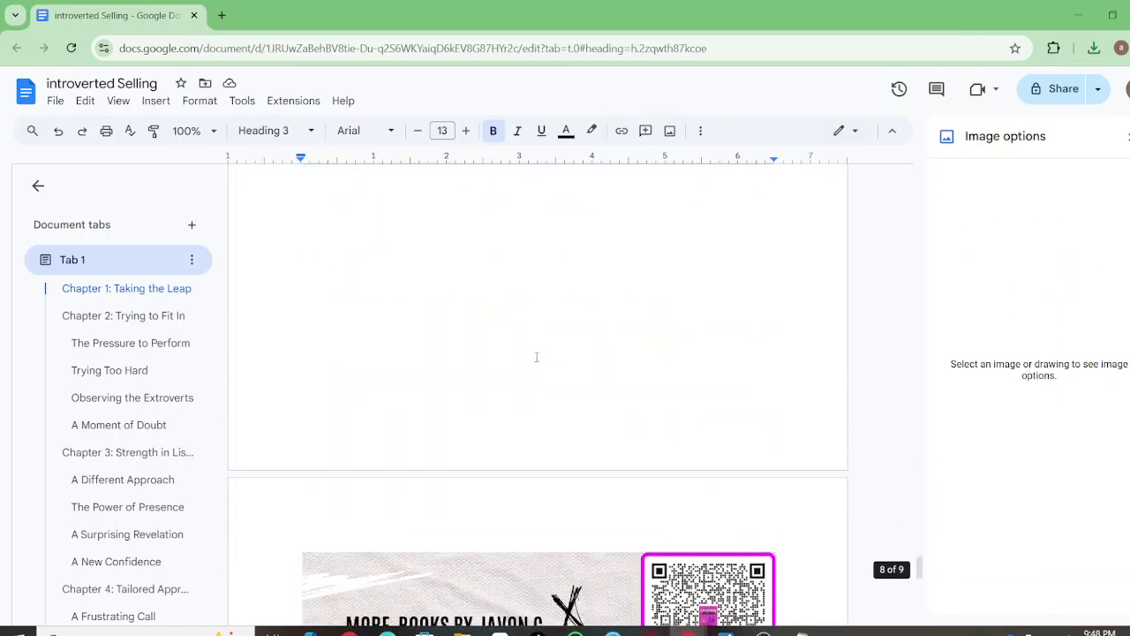
scroll(536, 357, "up", 20)
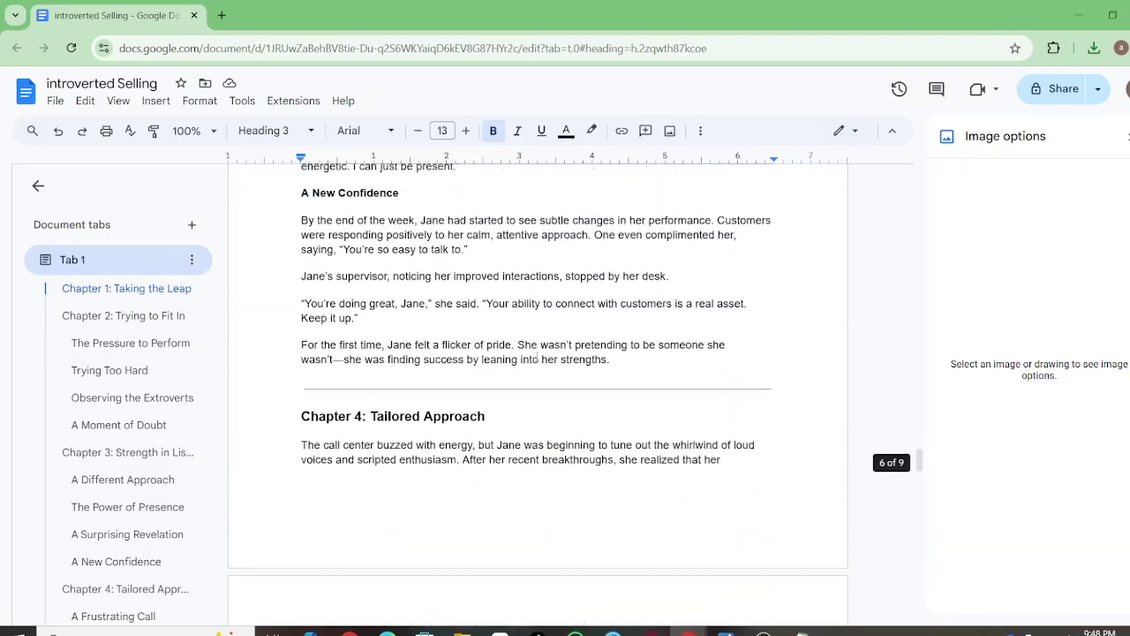
scroll(536, 357, "up", 1)
Switch to Kindle Create, start a reflowable book and enter Introverted Selling as the book title
mouse_move(689, 632)
mouse_move(613, 630)
left_click(616, 569)
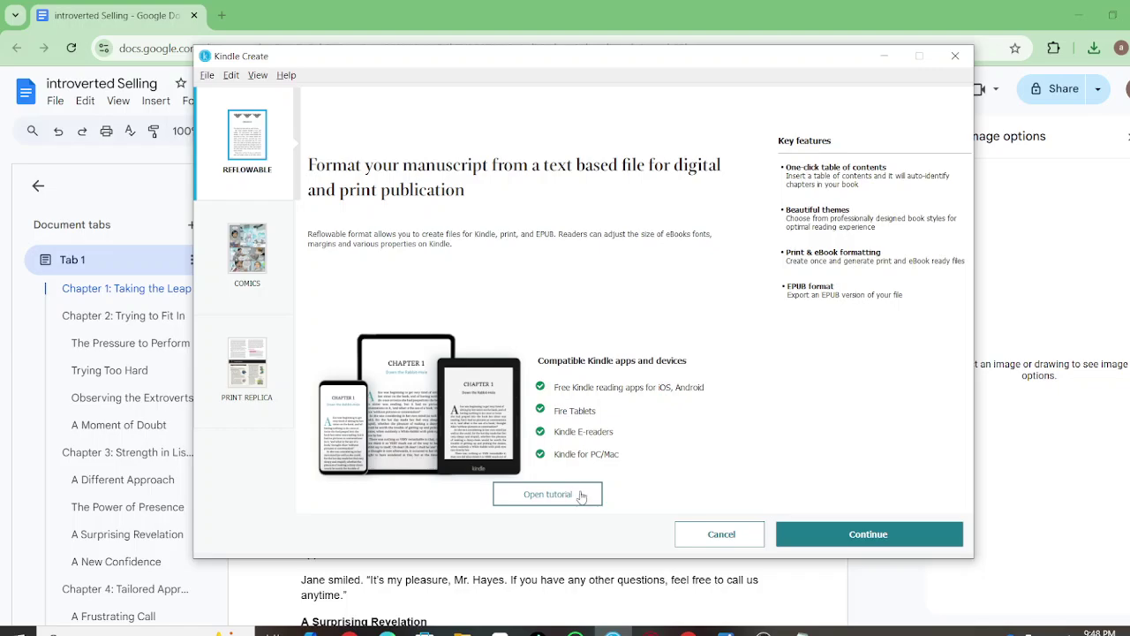
left_click(857, 536)
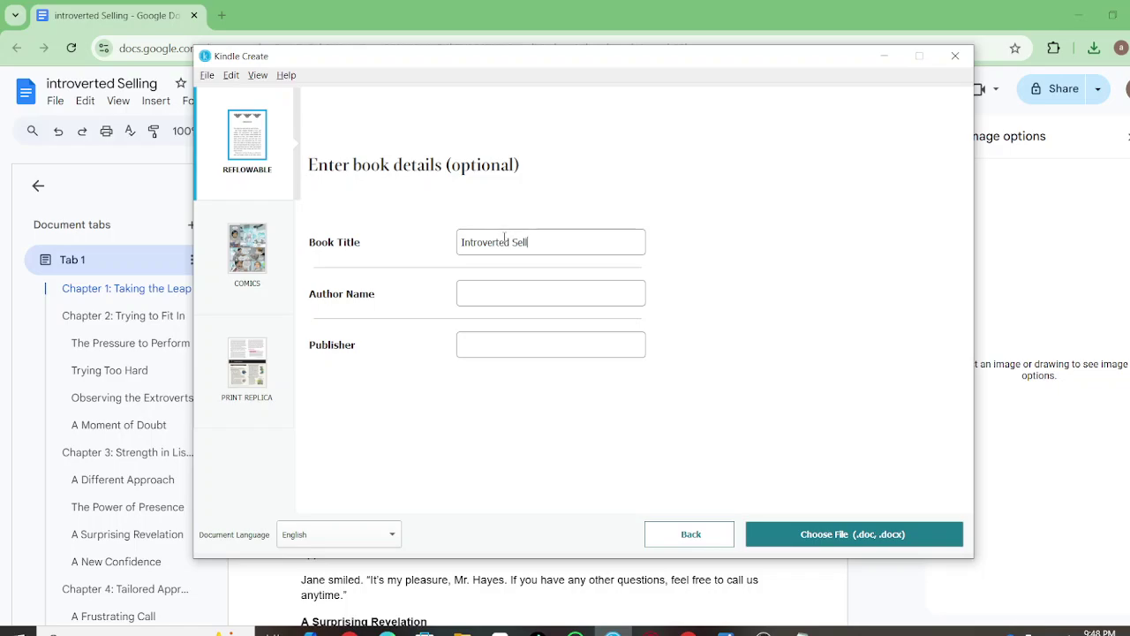
type("ng")
Import the file "introverted Selling .docx" from the Downloads folder as the book's manuscript
left_click(825, 535)
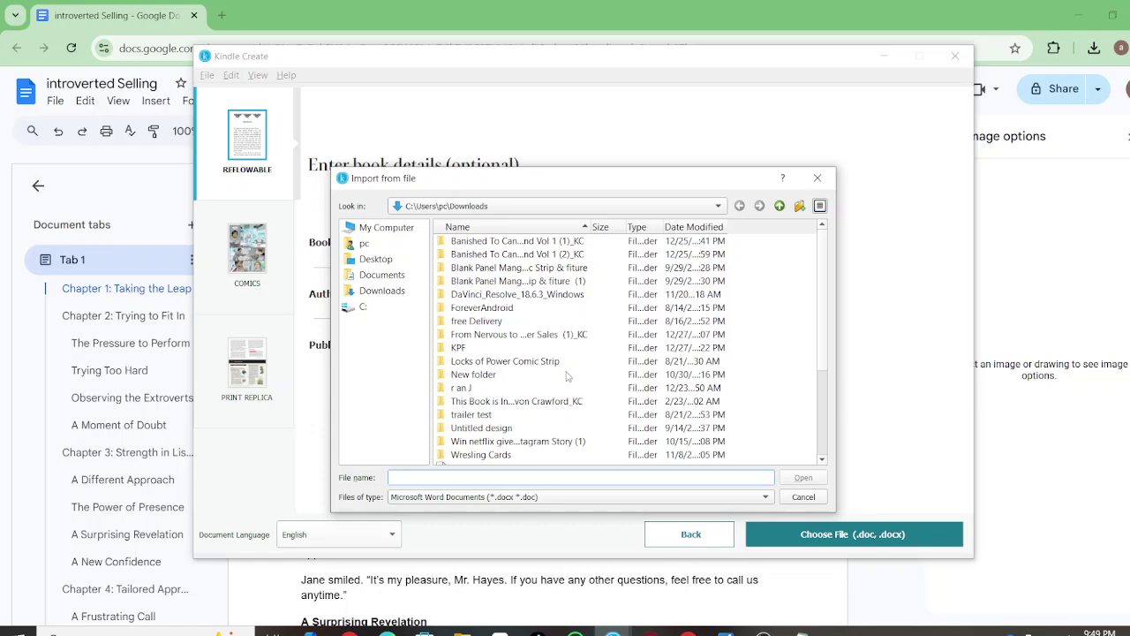
scroll(568, 377, "down", 3)
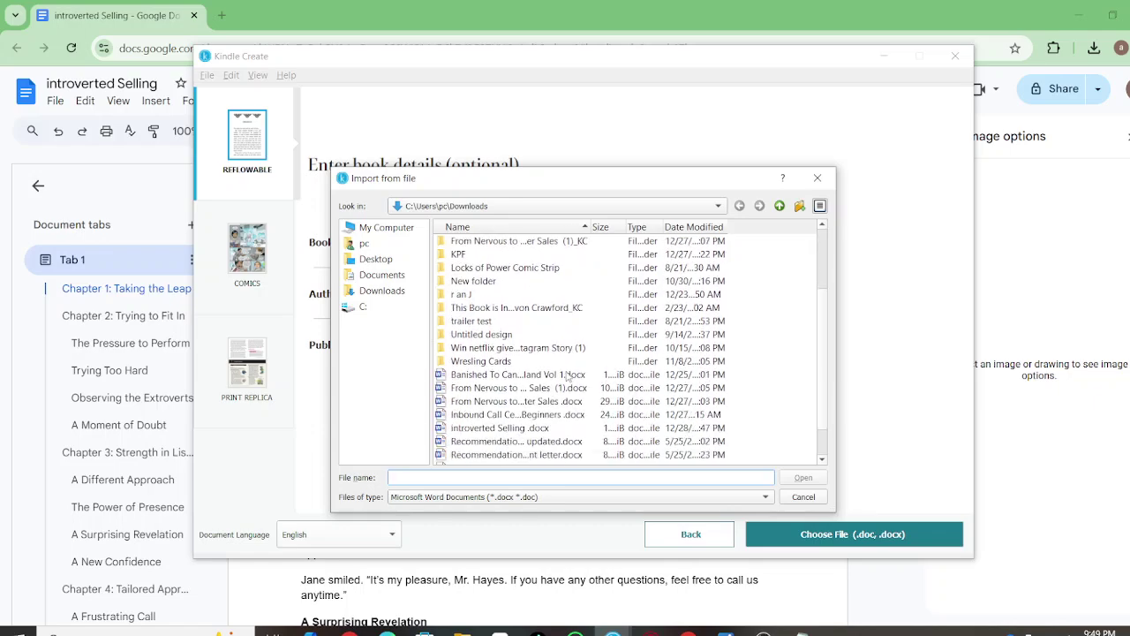
scroll(568, 377, "down", 1)
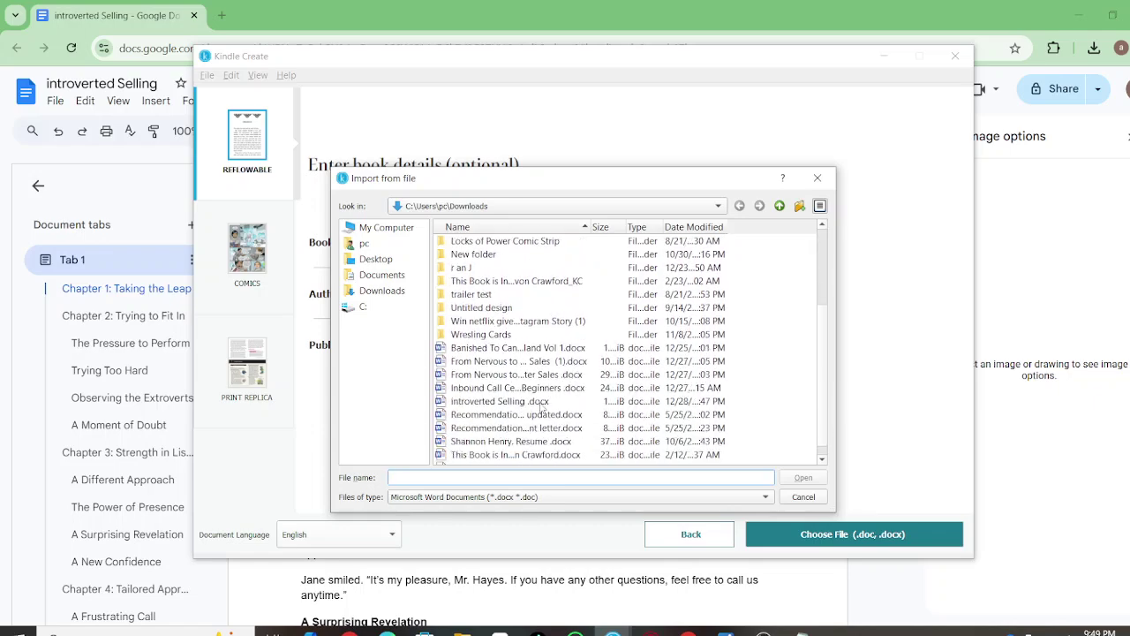
left_click(542, 405)
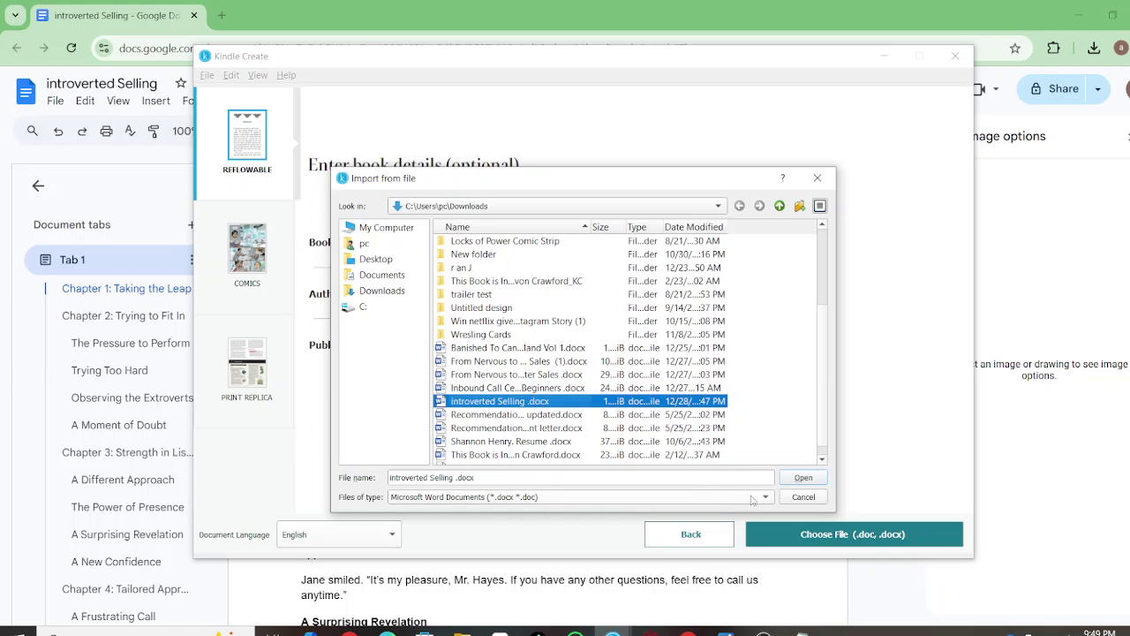
left_click(799, 478)
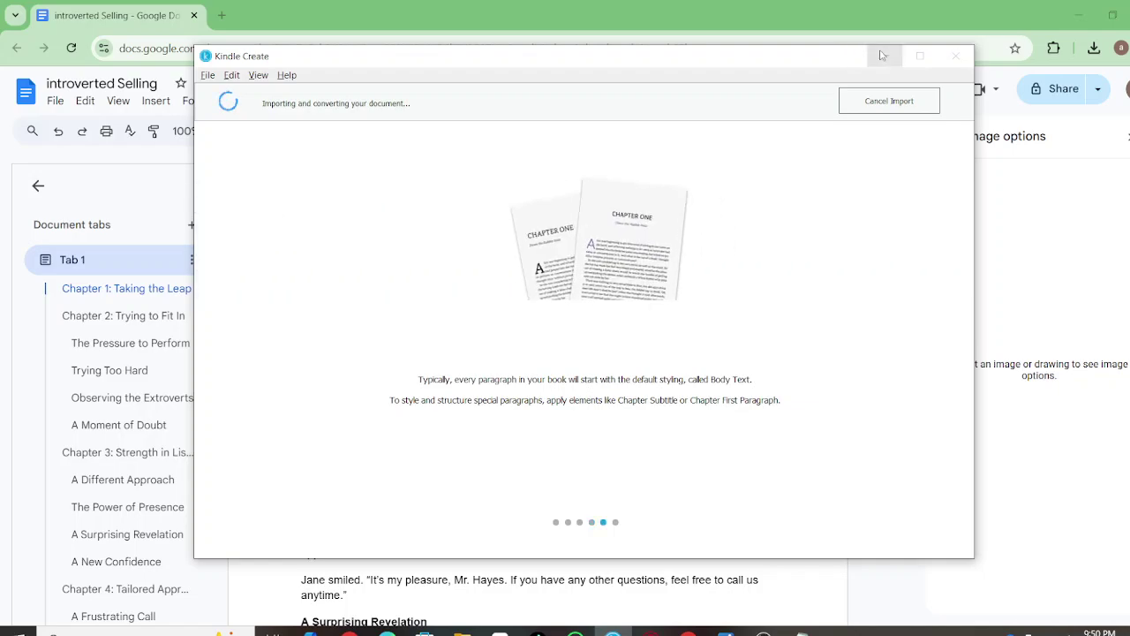
Switch to the browser window with the Kindle Create page and view the Kindle Direct Publishing bookshelf
left_click(1011, 226)
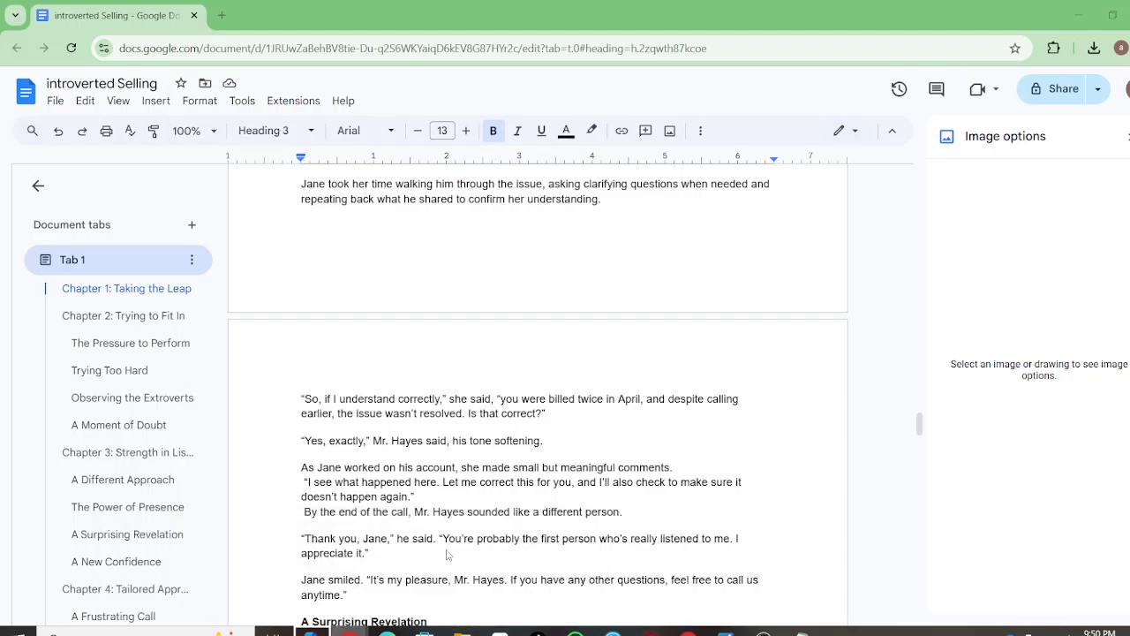
mouse_move(350, 631)
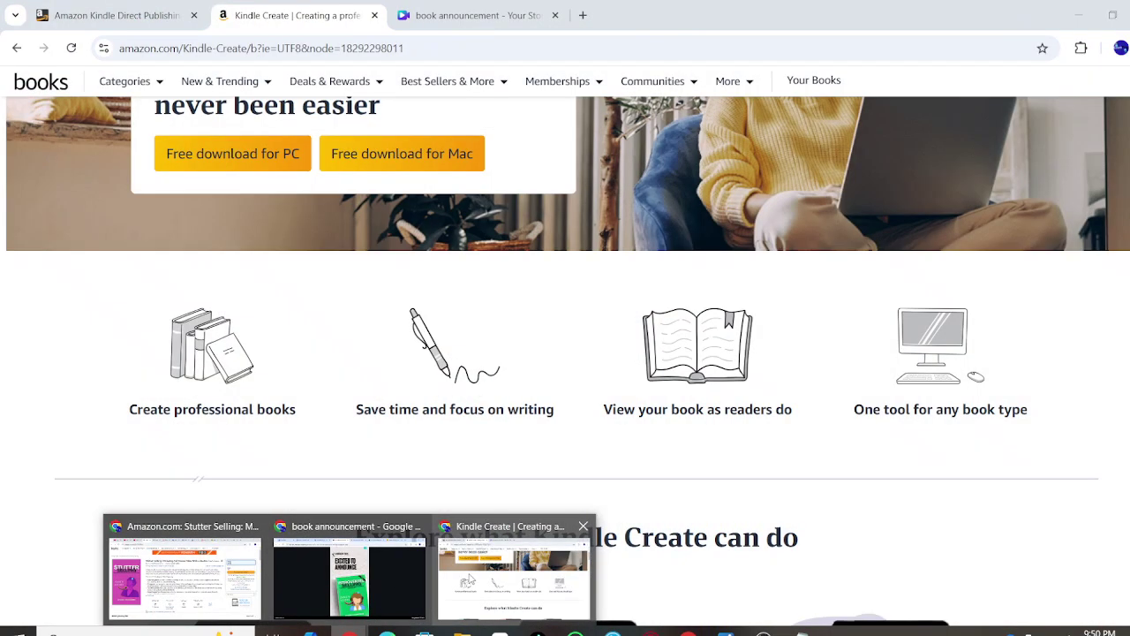
left_click(514, 574)
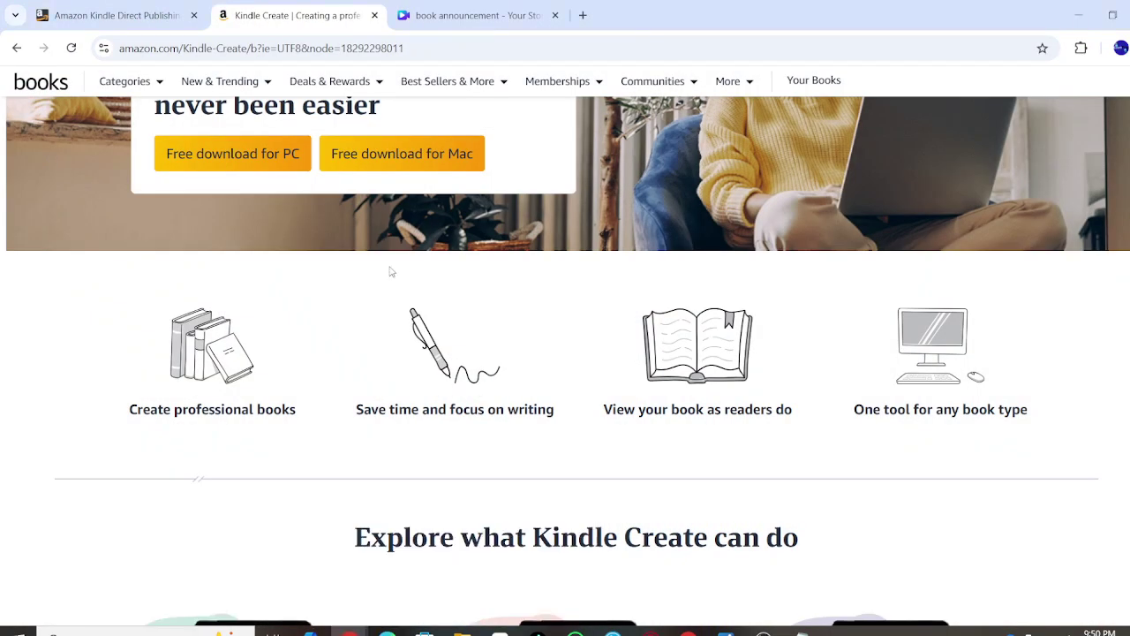
right_click(350, 630)
left_click(149, 15)
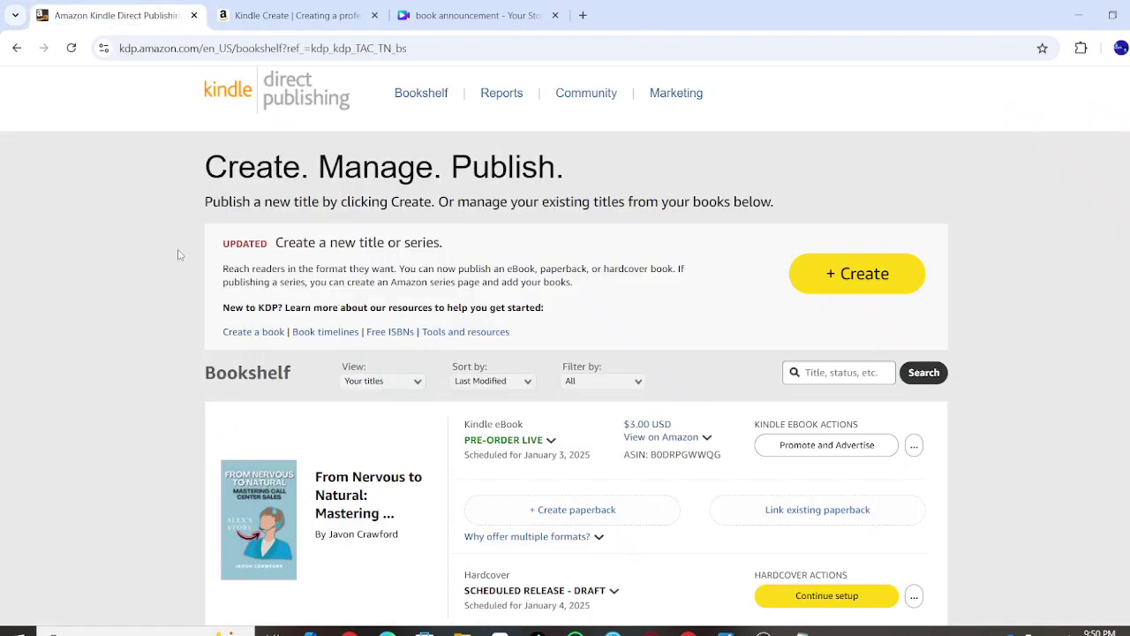
Return to the Kindle Create import window, continue into the imported book and start the automatic chapter title detection
mouse_move(618, 629)
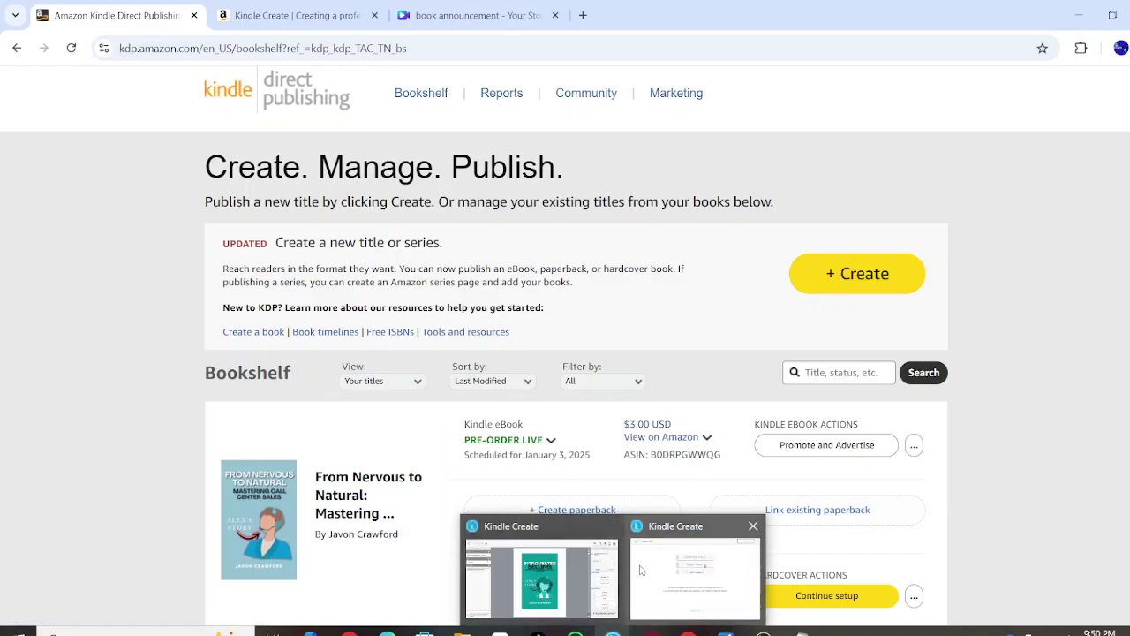
mouse_move(662, 560)
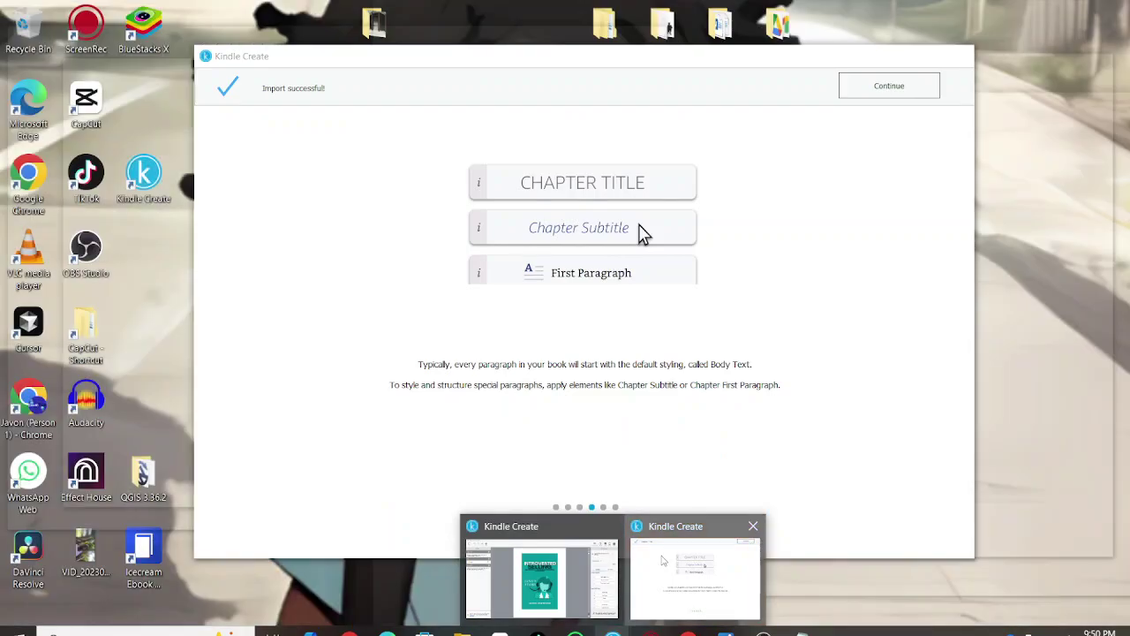
left_click(662, 560)
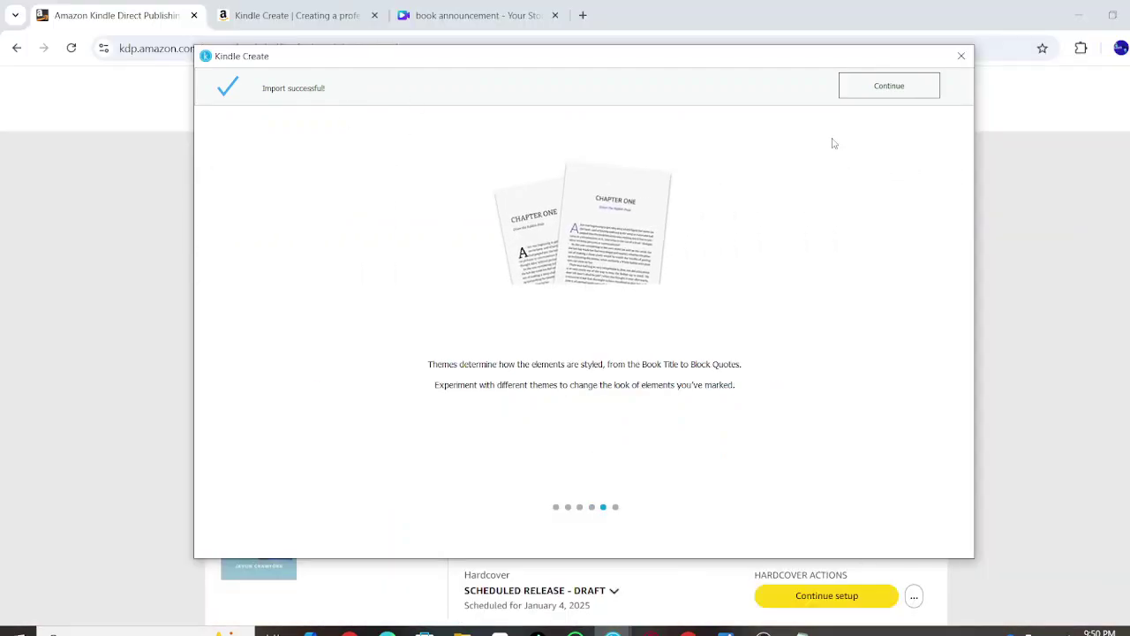
left_click(888, 88)
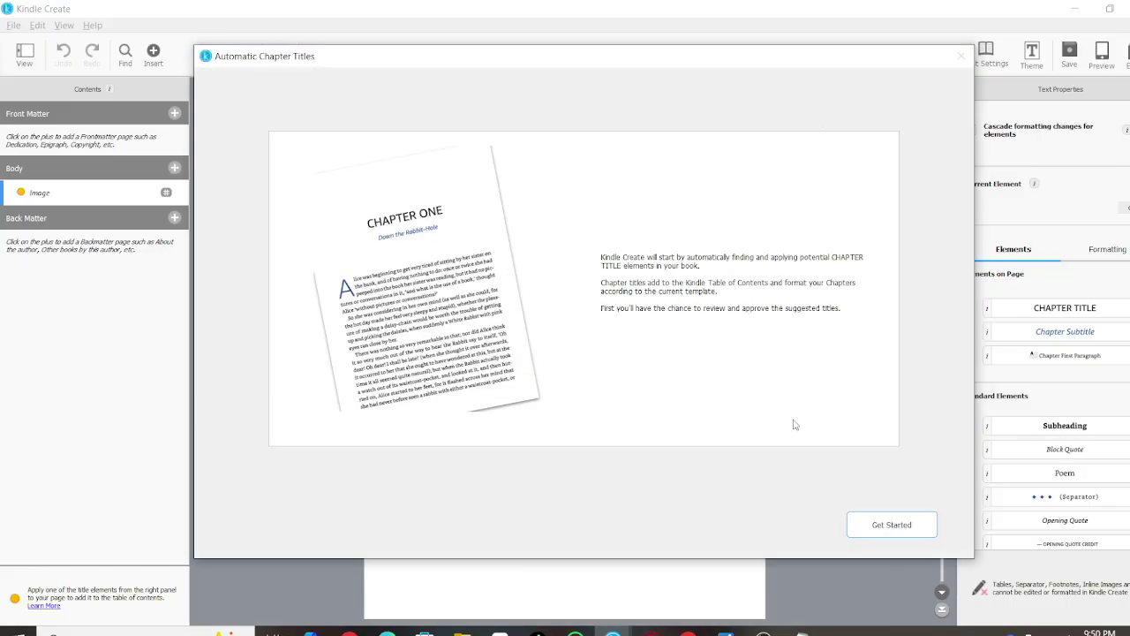
left_click(892, 524)
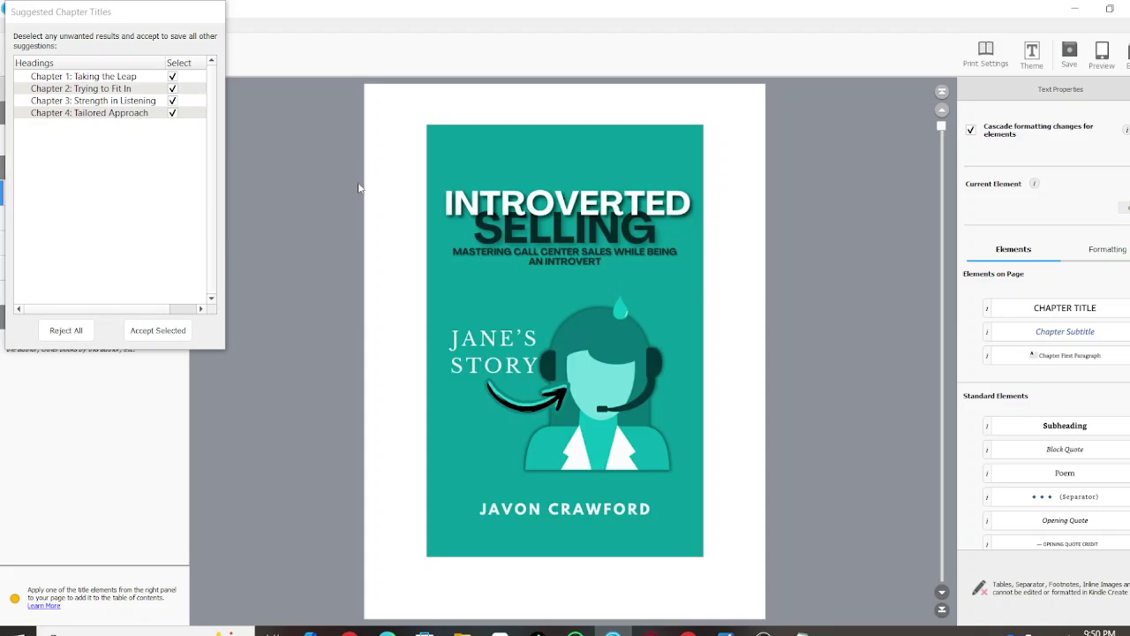
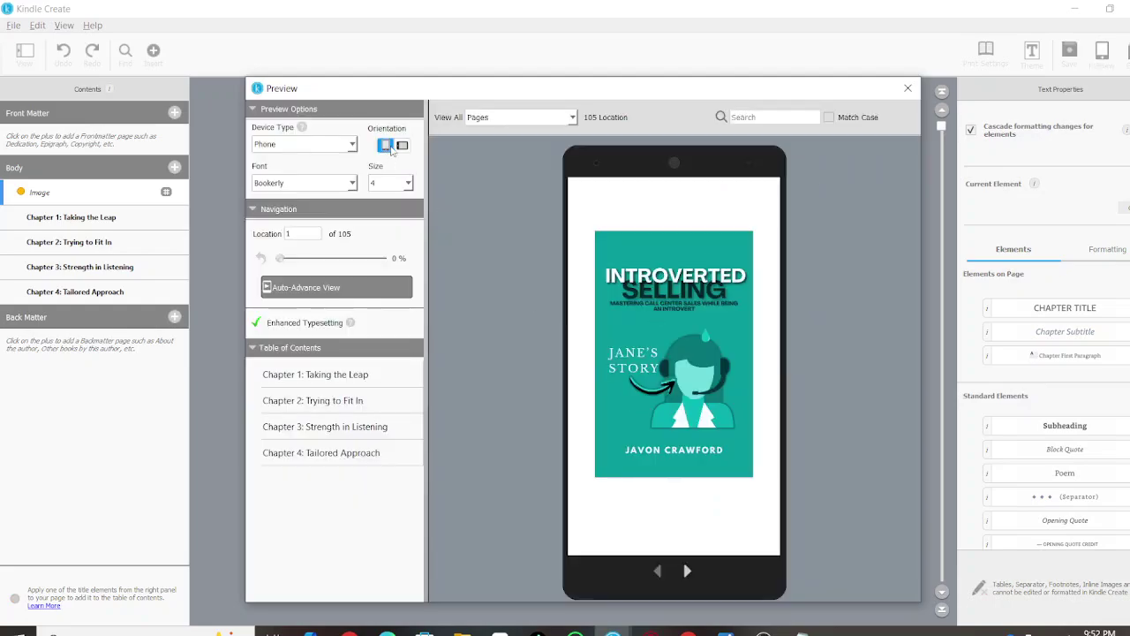
Preview the book on the Kindle E-reader device type, page through the cover and the first two chapters, and close the preview
left_click(350, 149)
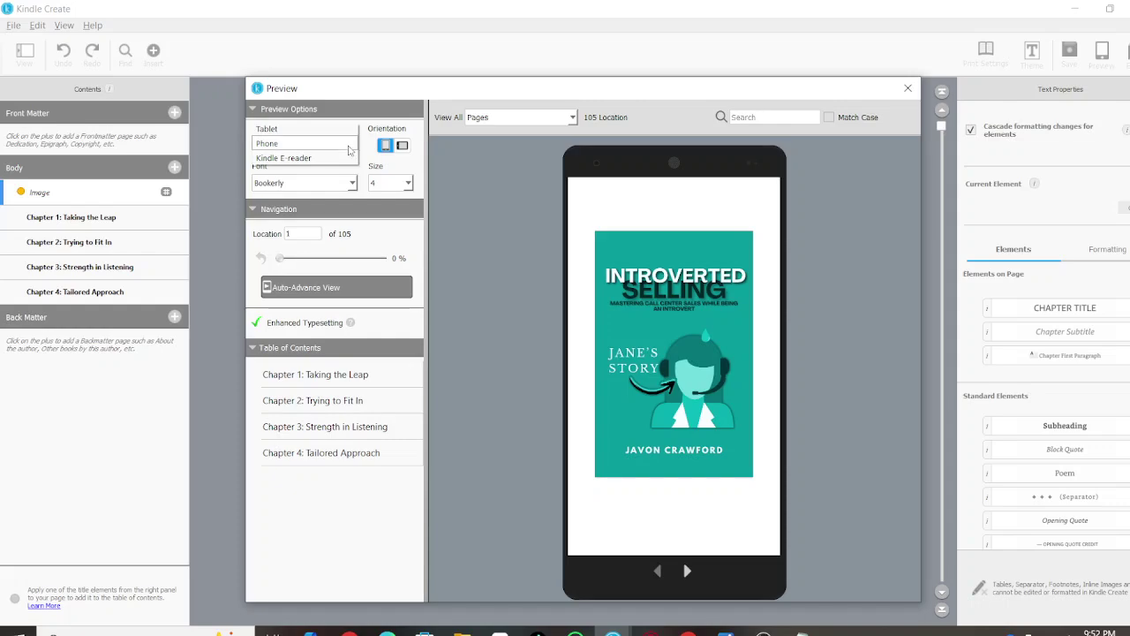
left_click(346, 158)
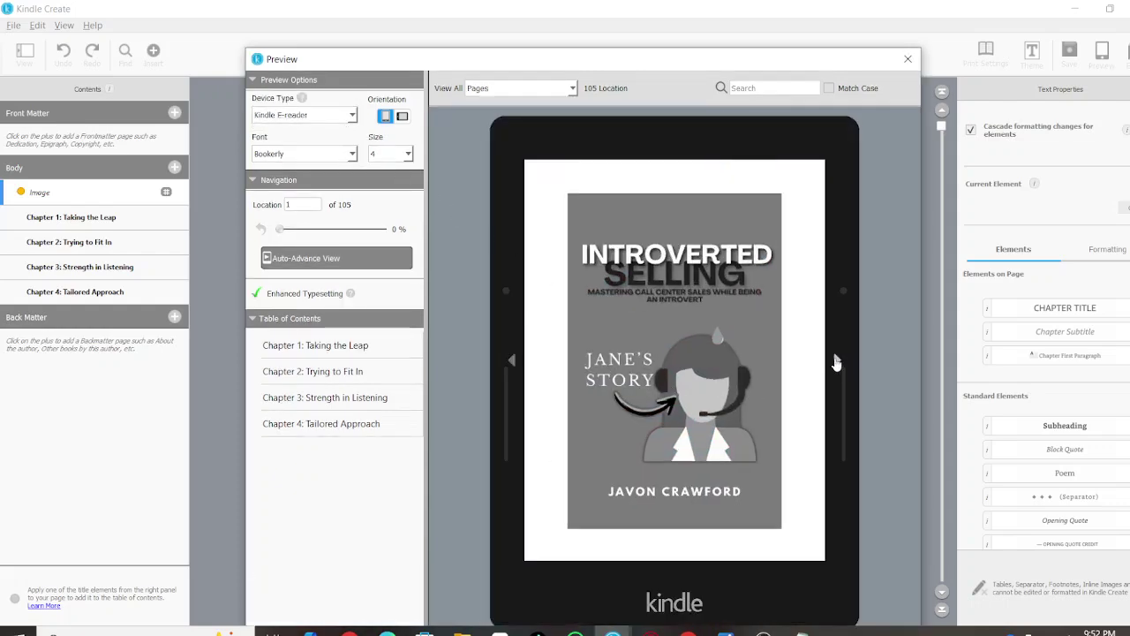
left_click(837, 361)
left_click(838, 361)
left_click(837, 361)
left_click(837, 361)
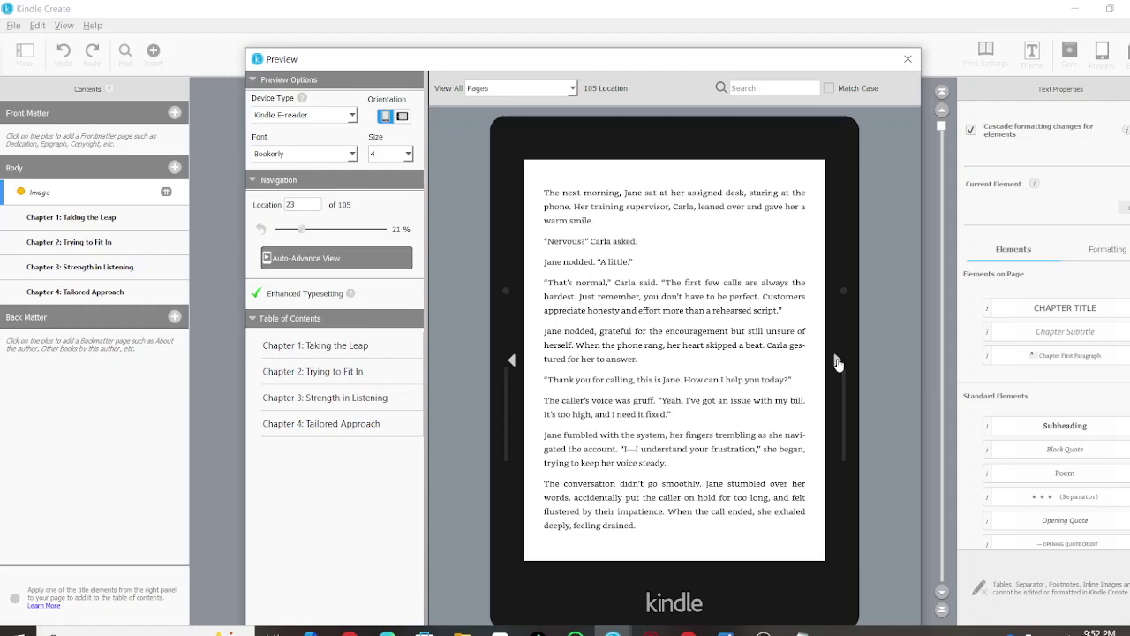
left_click(837, 361)
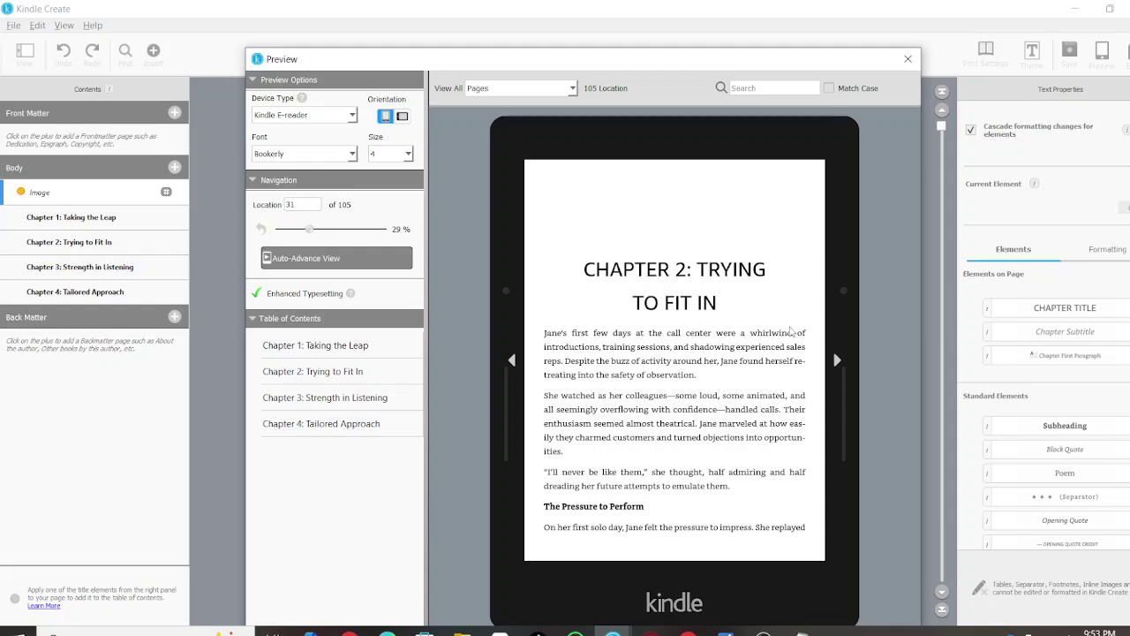
left_click(839, 360)
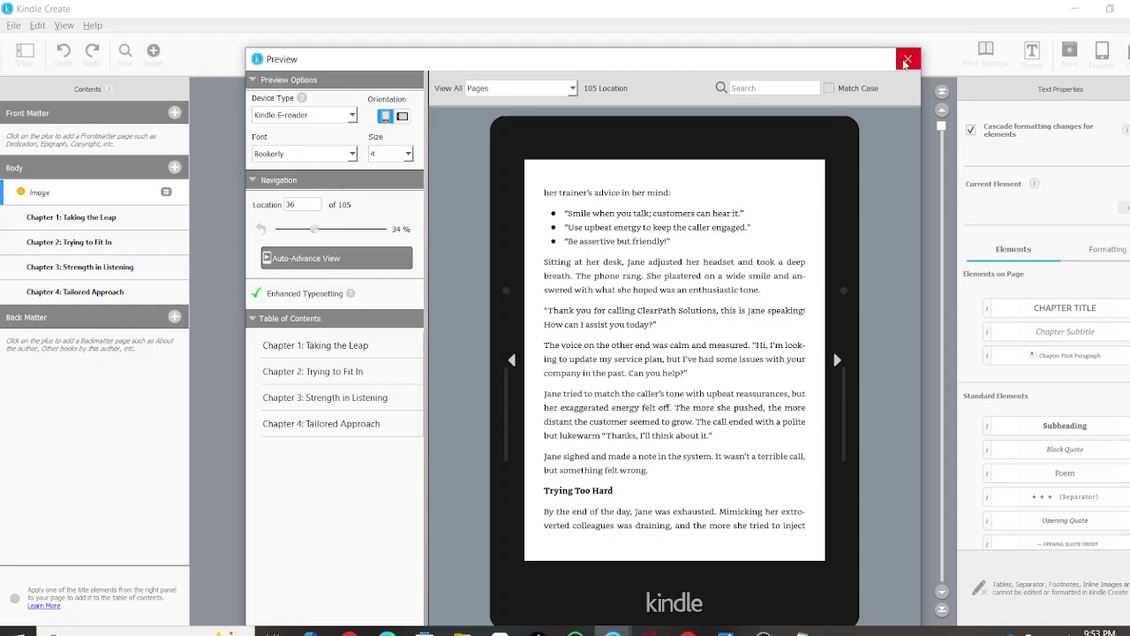
left_click(837, 360)
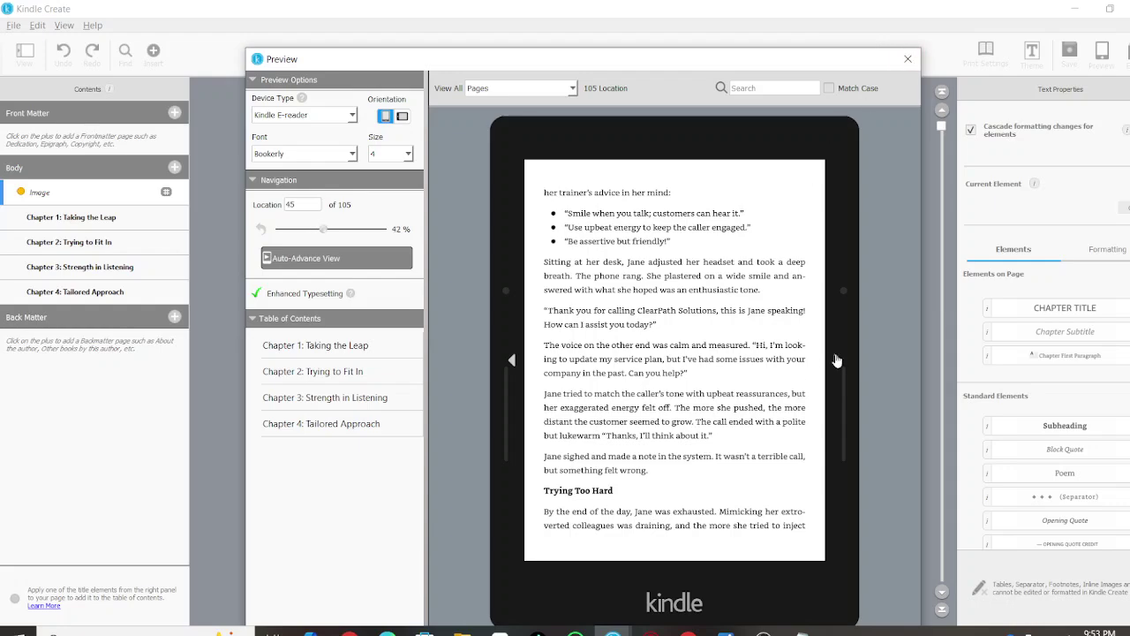
left_click(837, 360)
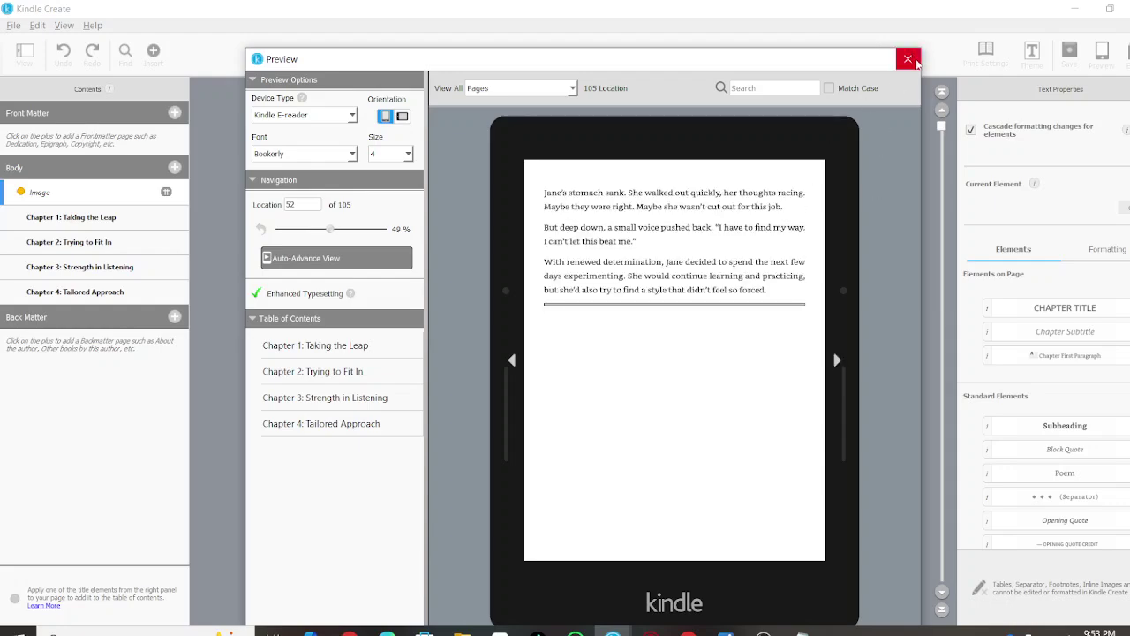
left_click(911, 60)
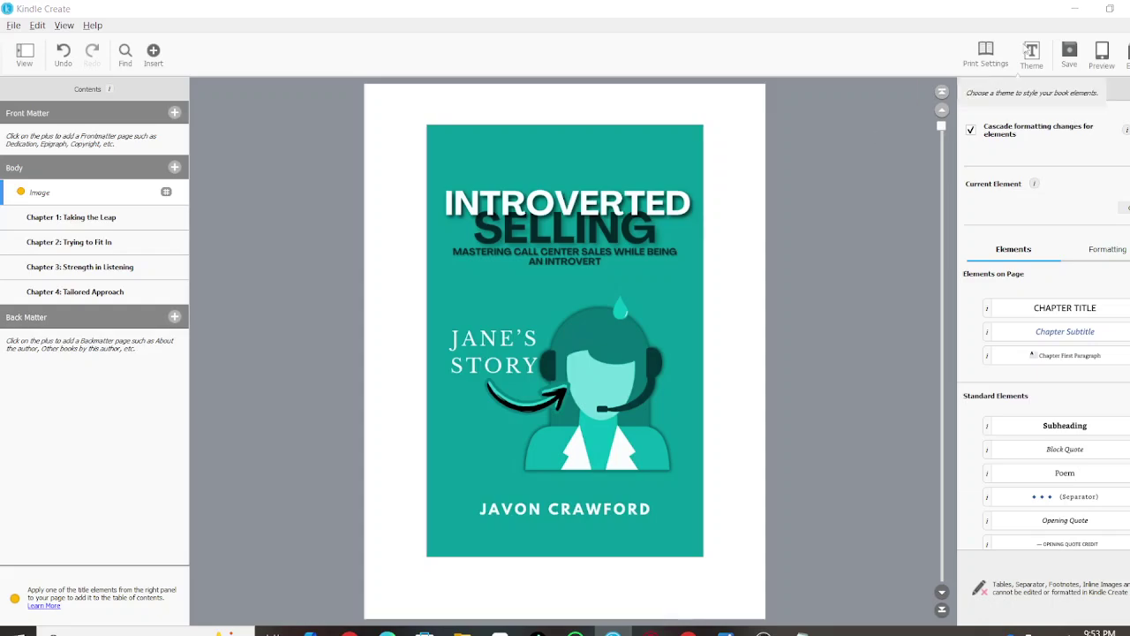
Export the book in KPF format under the file name introsales and show the exported file in its folder
left_click(1126, 55)
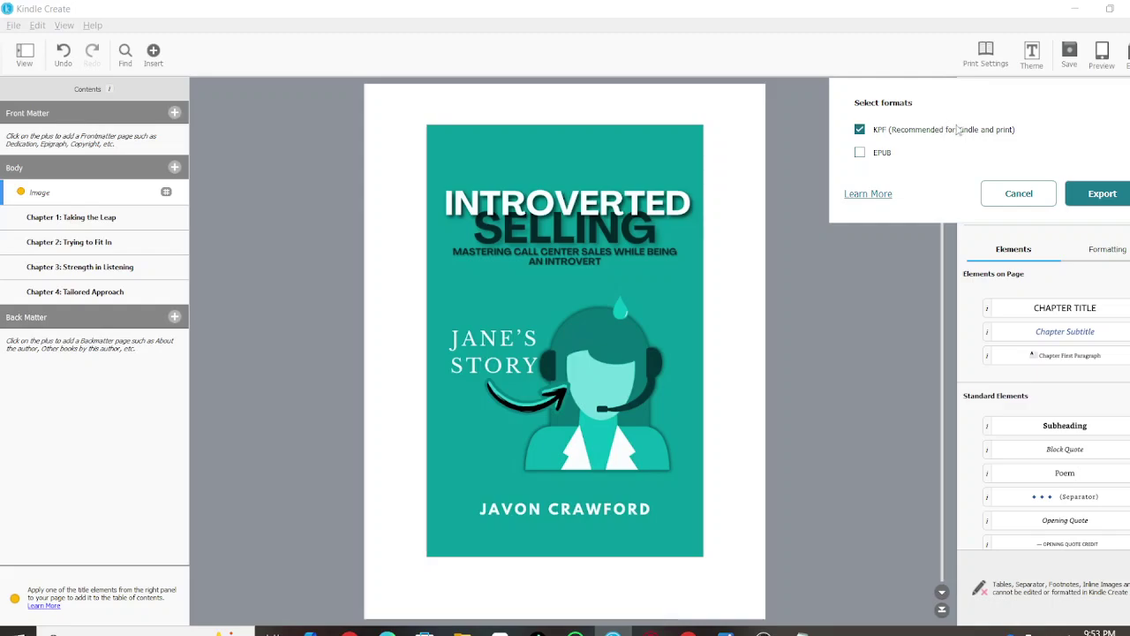
left_click(1098, 196)
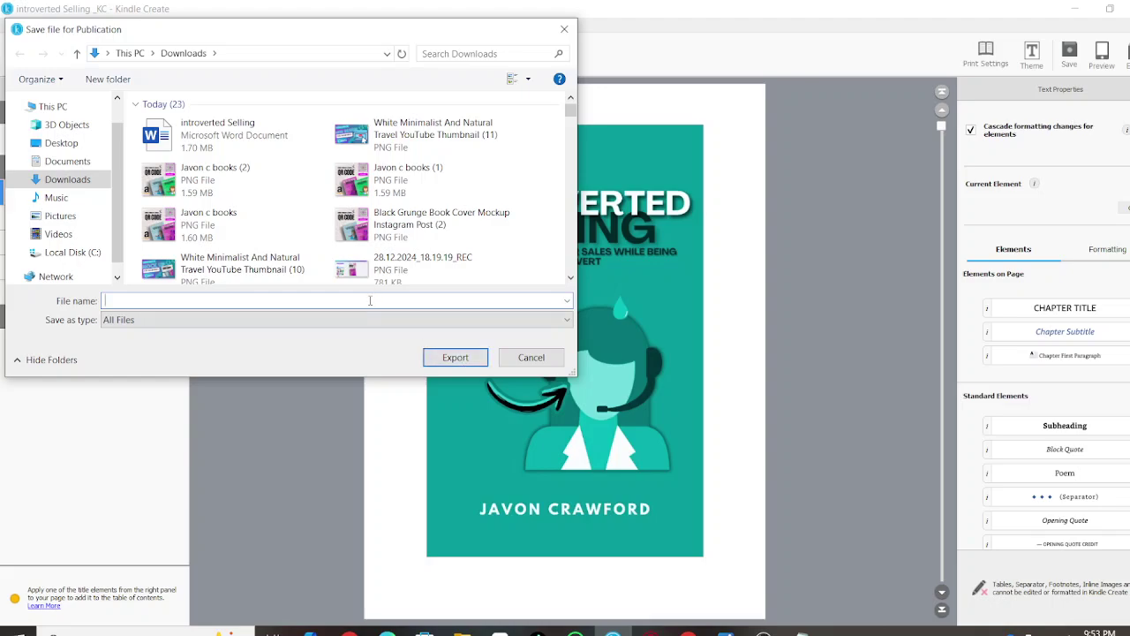
type("intro")
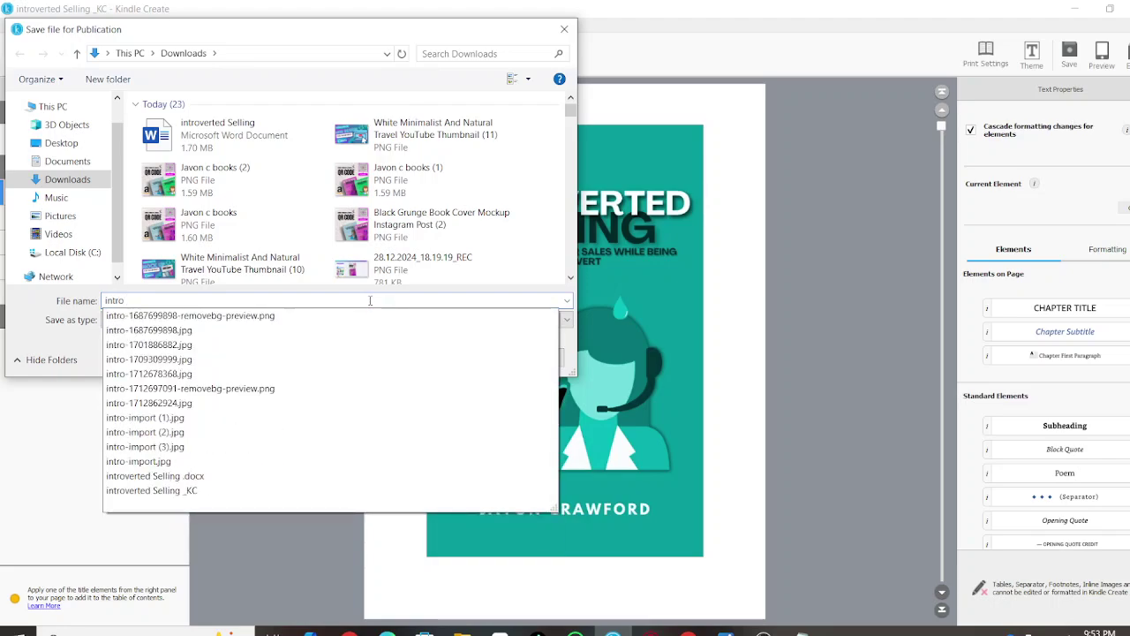
type("sales")
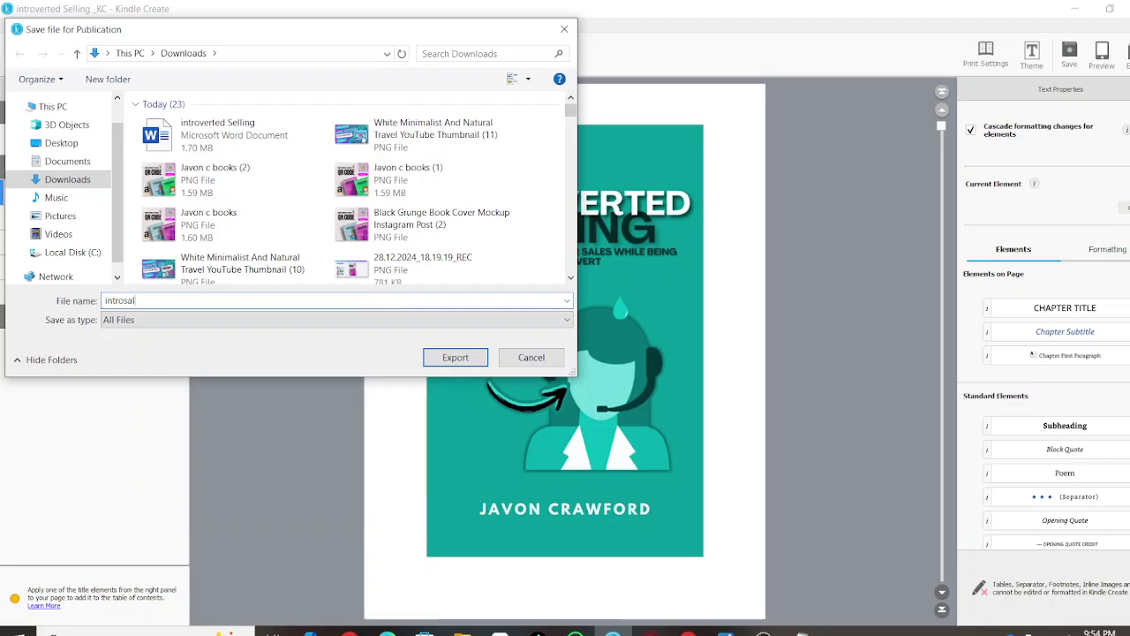
left_click(465, 357)
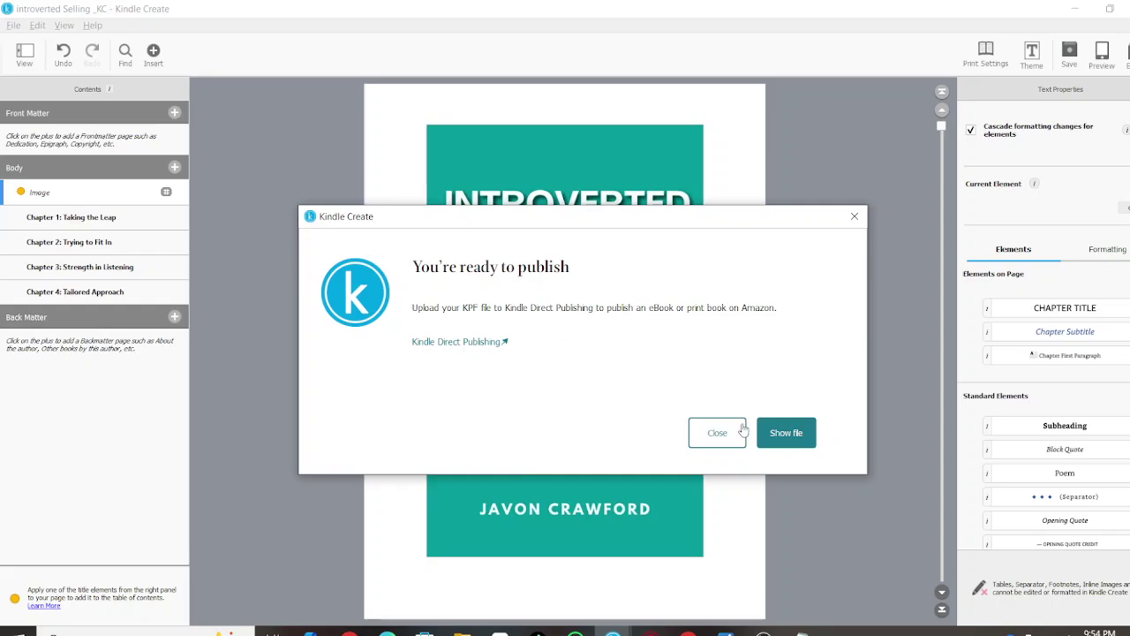
left_click(786, 434)
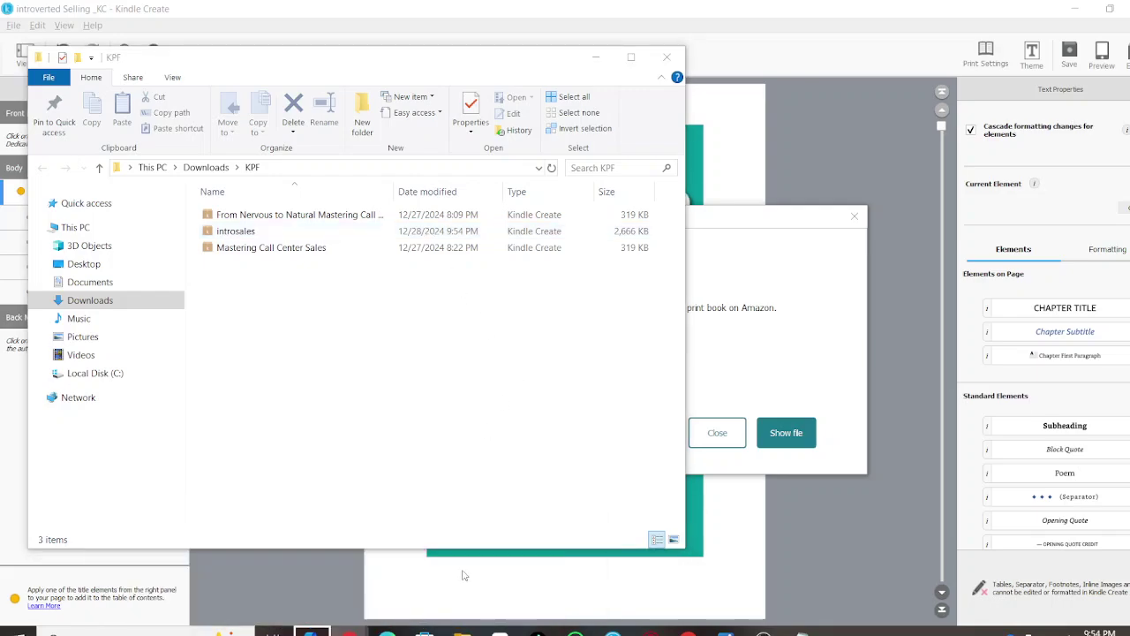
Switch to the browser window with the Kindle Direct Publishing bookshelf and start creating a new Kindle eBook
right_click(350, 629)
left_click(350, 629)
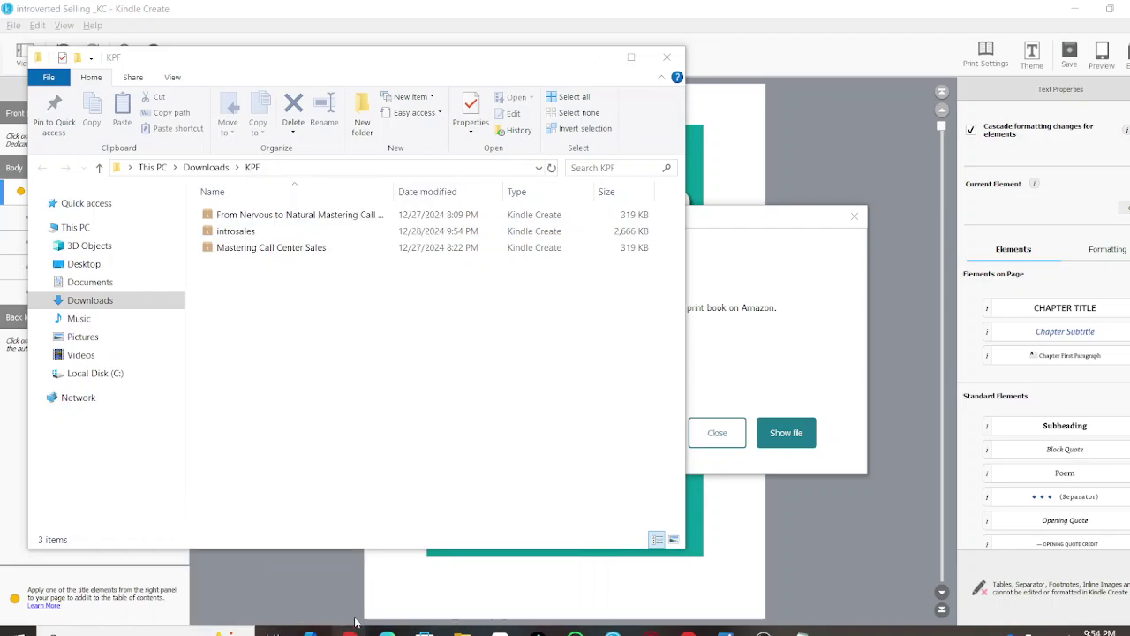
mouse_move(350, 629)
left_click(477, 565)
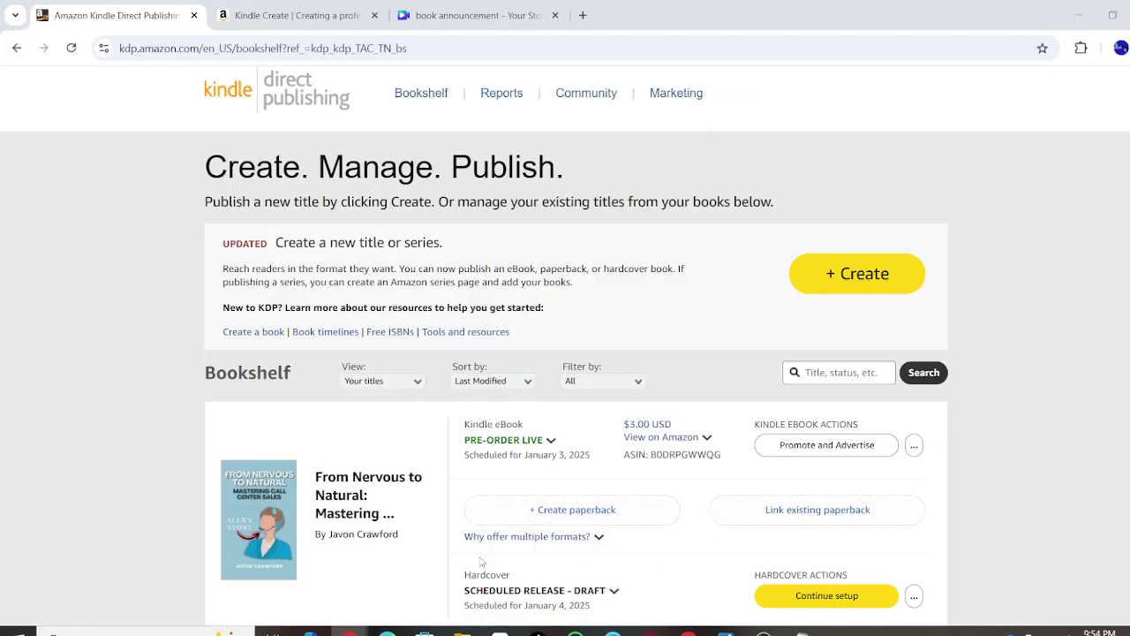
left_click(848, 279)
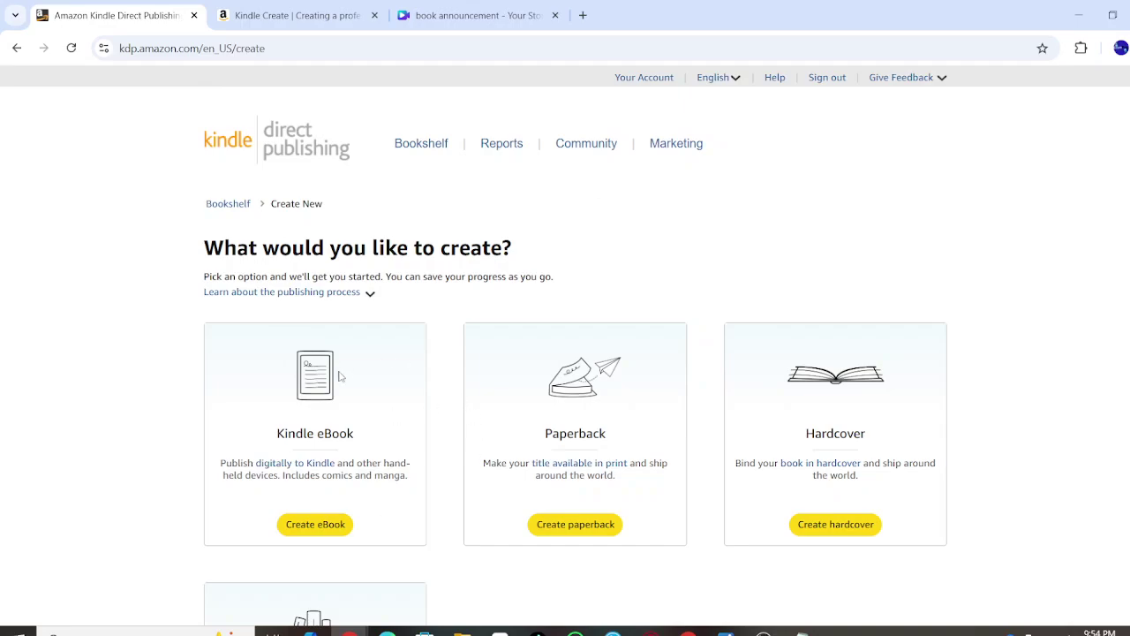
scroll(425, 497, "down", 2)
scroll(425, 497, "up", 2)
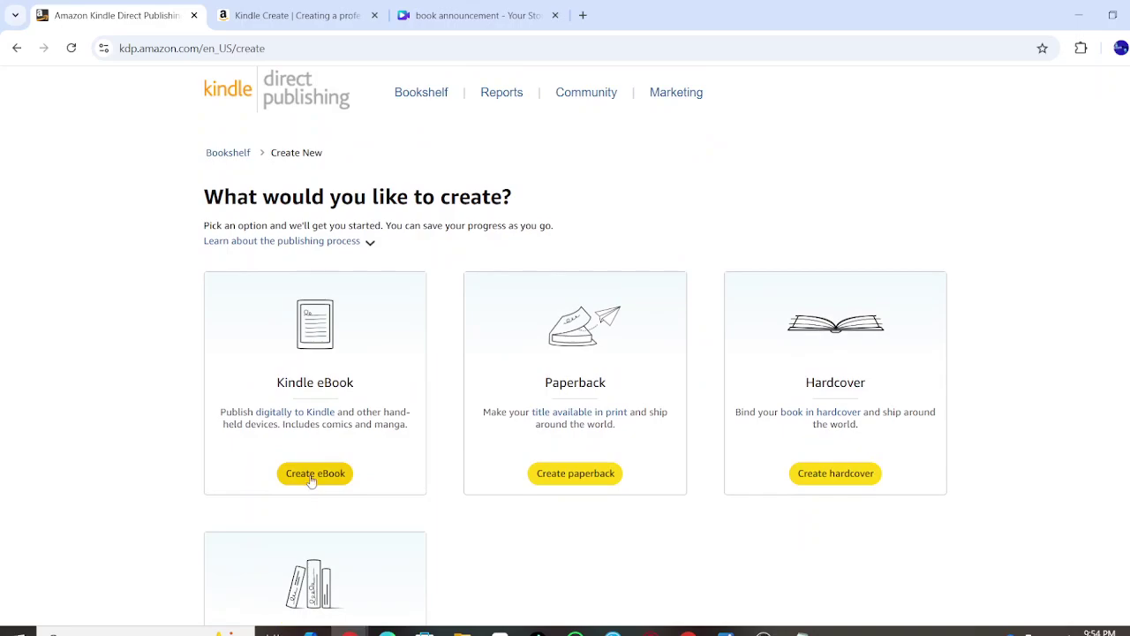
left_click(317, 478)
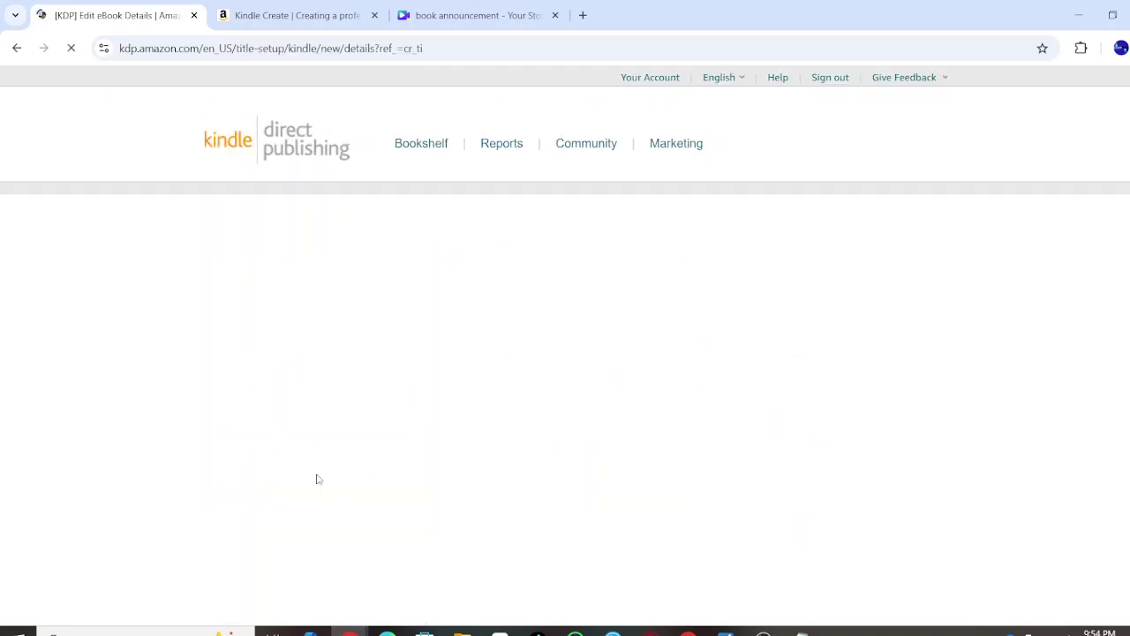
Look over the eBook details form and enter Introverted Sales as the book title
scroll(501, 358, "down", 10)
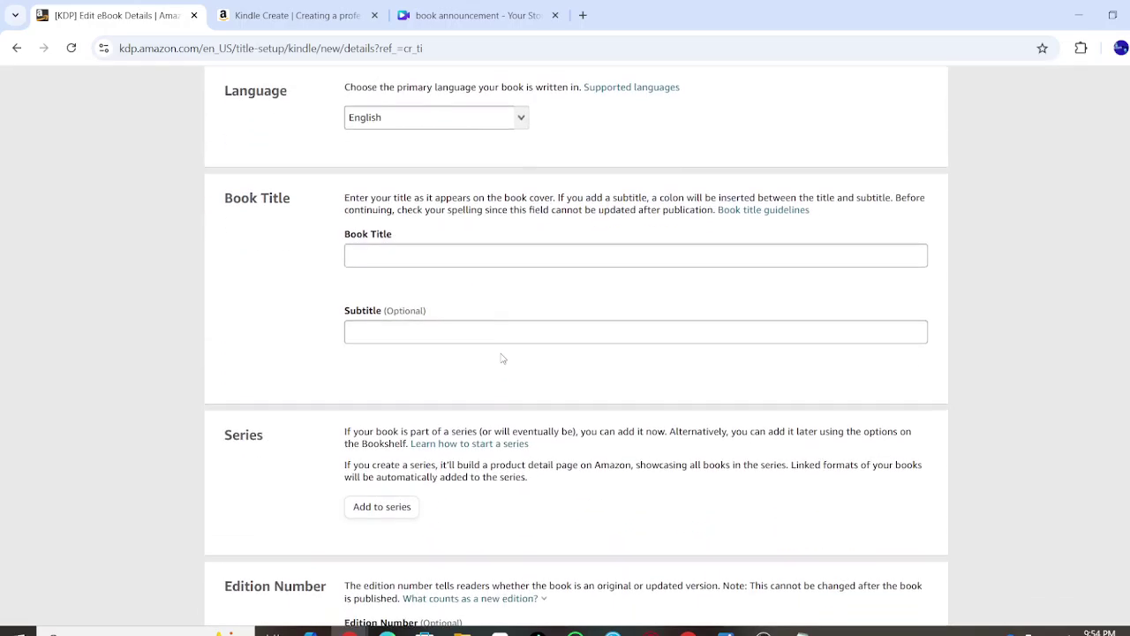
scroll(501, 357, "down", 6)
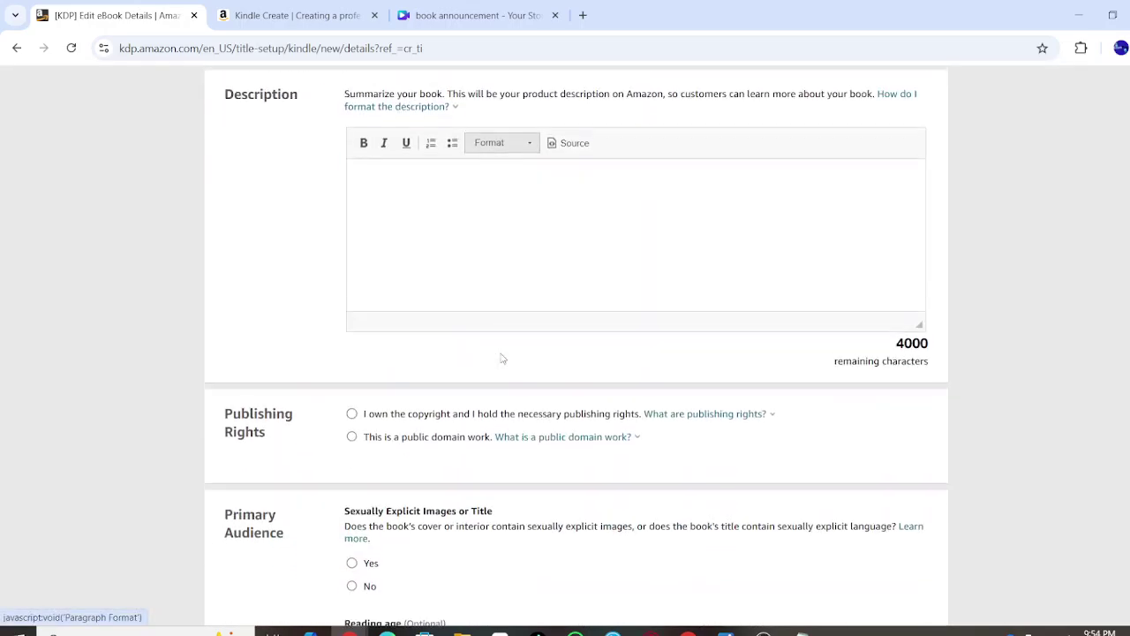
scroll(502, 358, "down", 4)
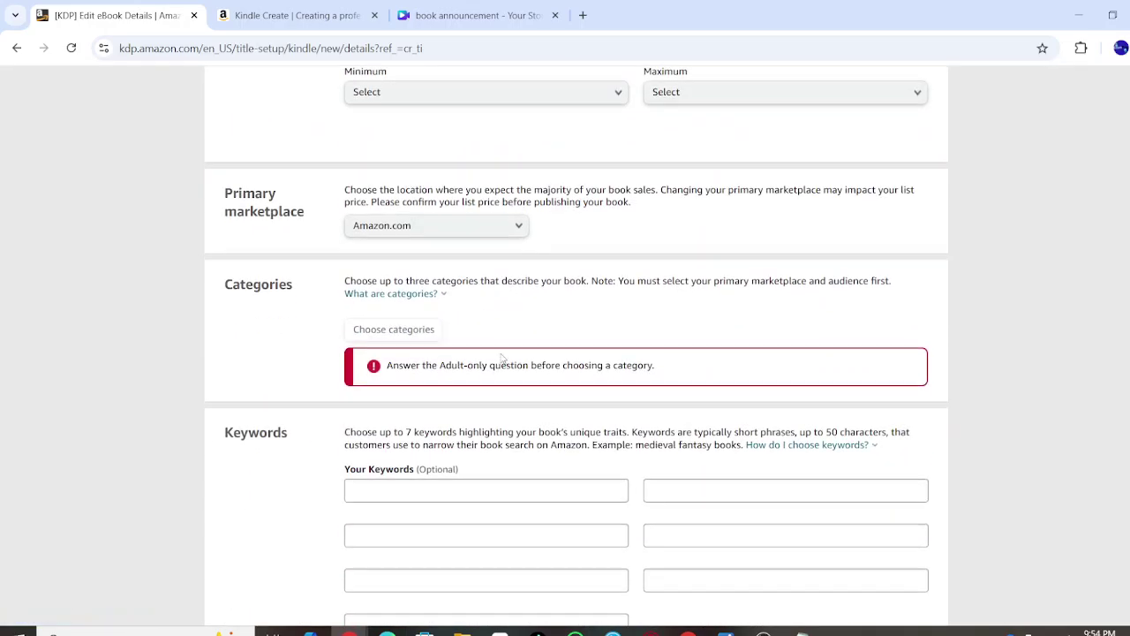
scroll(501, 358, "down", 5)
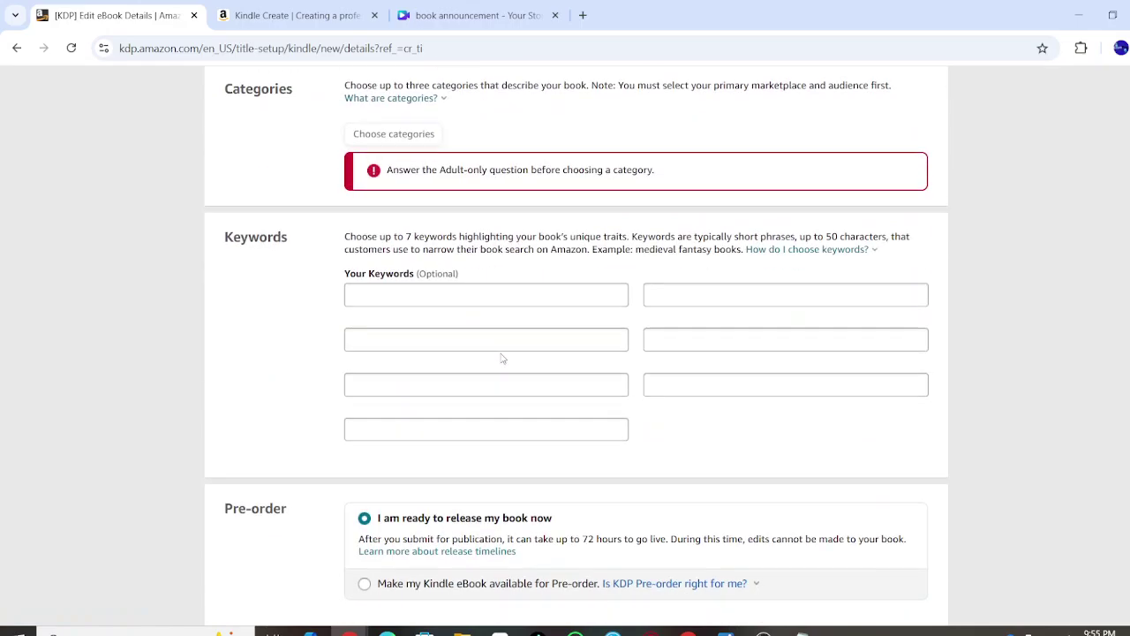
scroll(502, 358, "up", 15)
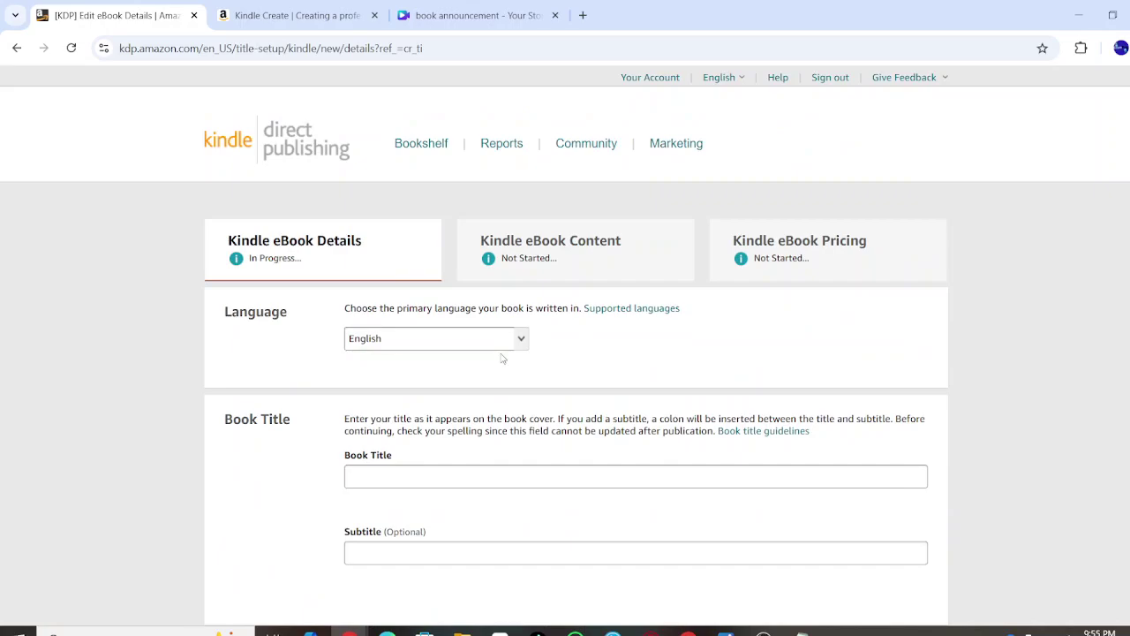
left_click(410, 477)
type("In")
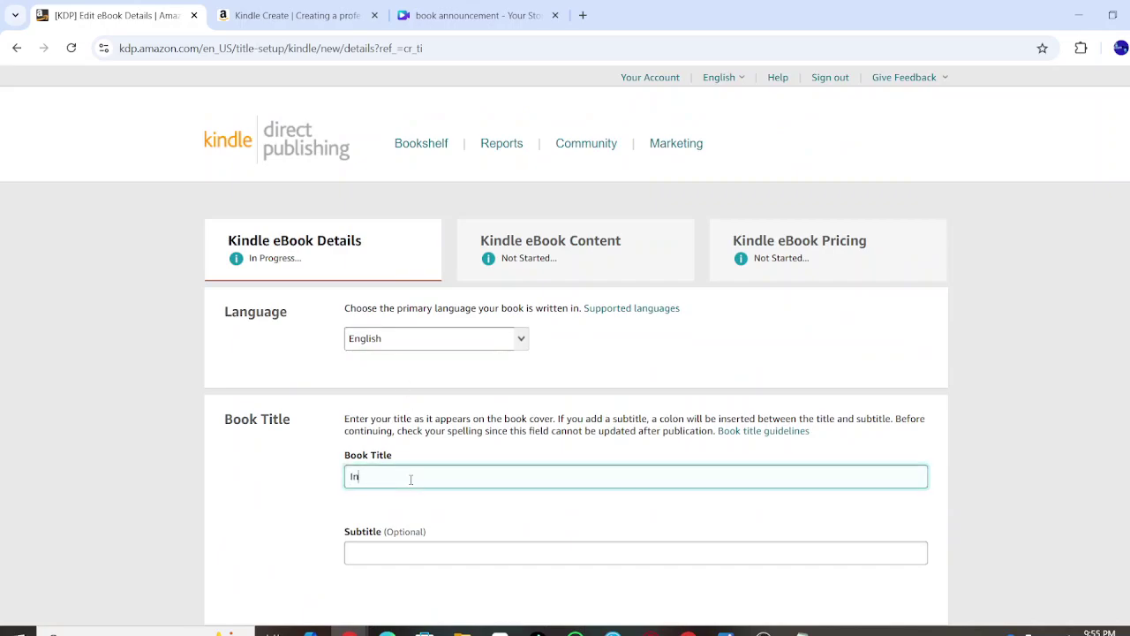
type("troverted SAales")
scroll(411, 479, "down", 1)
Enter the subtitle "Mastering Call Center Sales as an Introvert" for the eBook
left_click(421, 545)
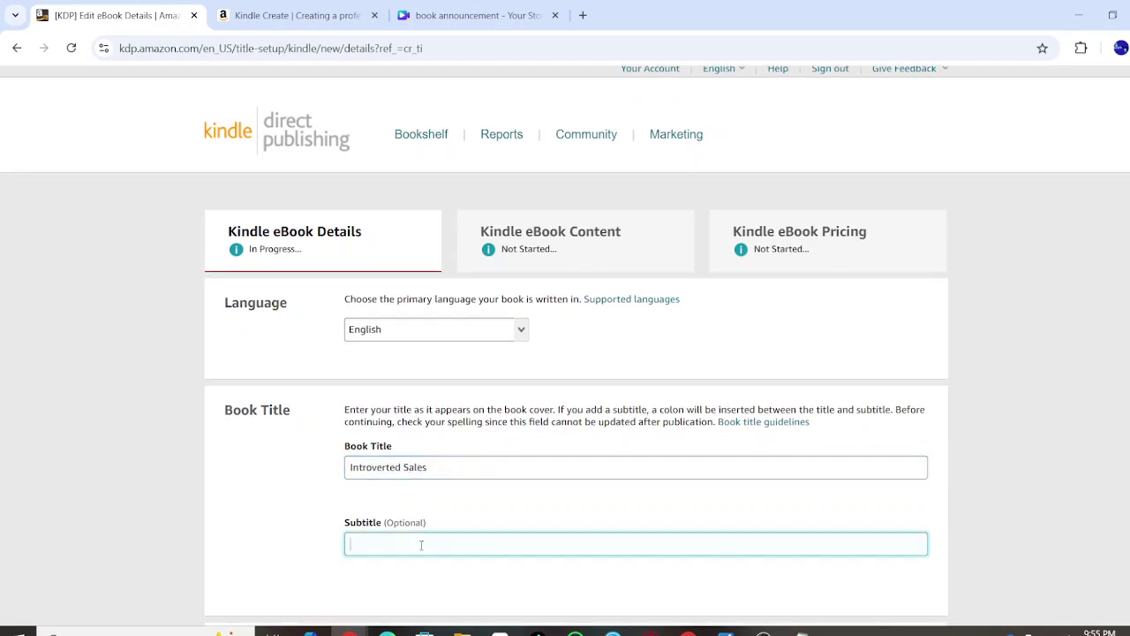
type("Masteer")
type("un")
type("ing Call ")
type("Cen")
type("ter sa")
key("BackSpace")
type("A")
key("BackSpace")
type("S")
key("BackSpace")
type("Sales an")
type(" an Introvert")
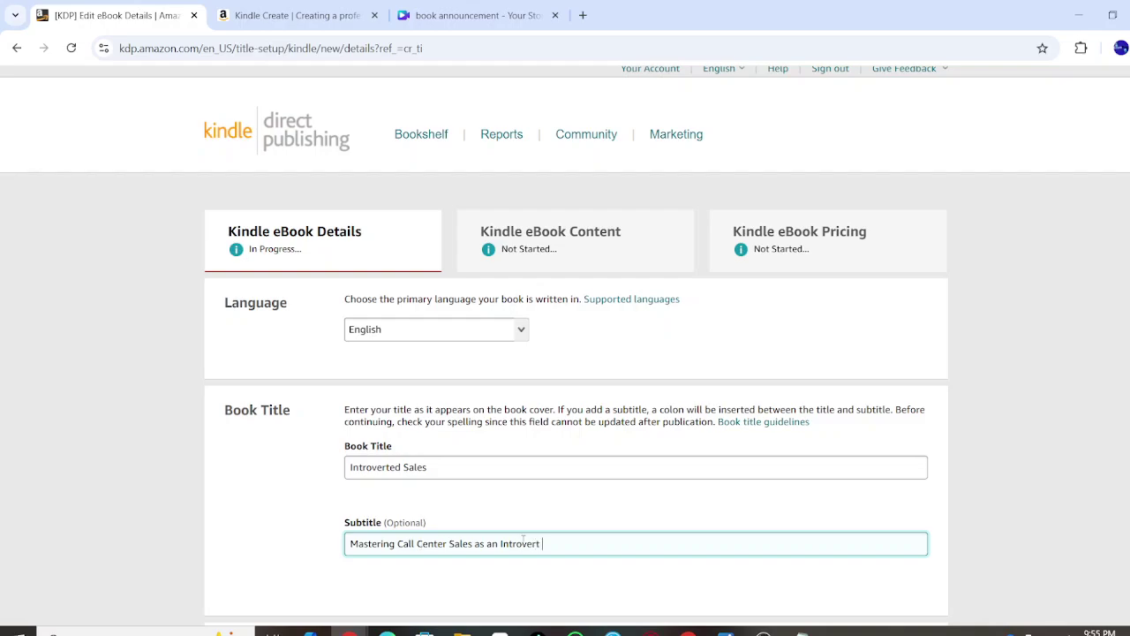
Examine the Series section of the eBook details form and its explanation of adding a book to a series
scroll(466, 542, "down", 5)
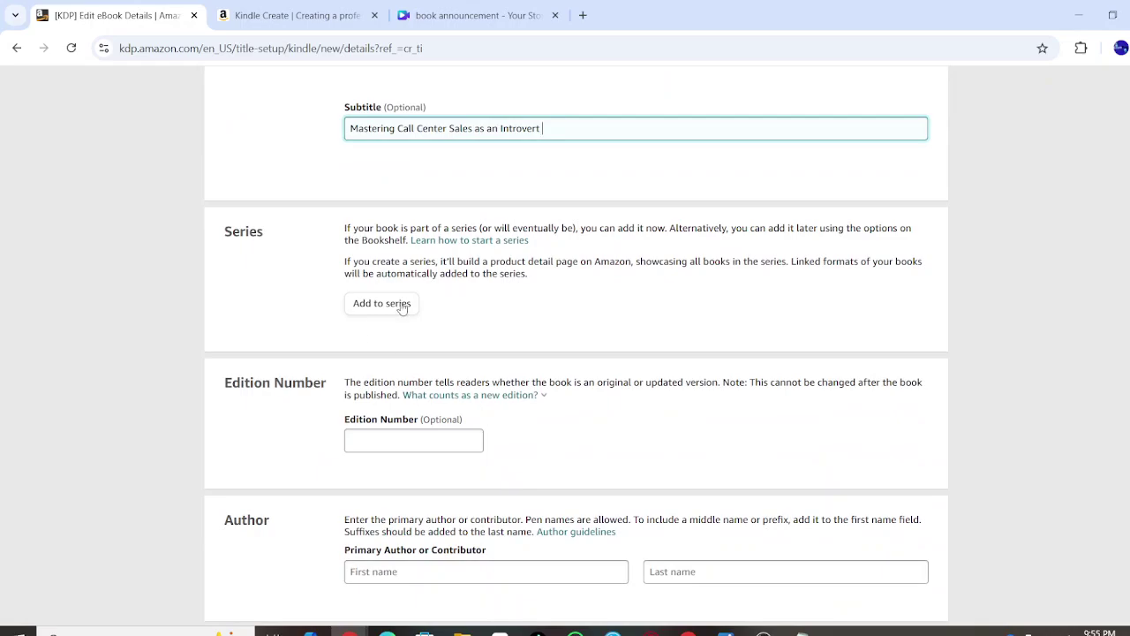
scroll(376, 292, "up", 3)
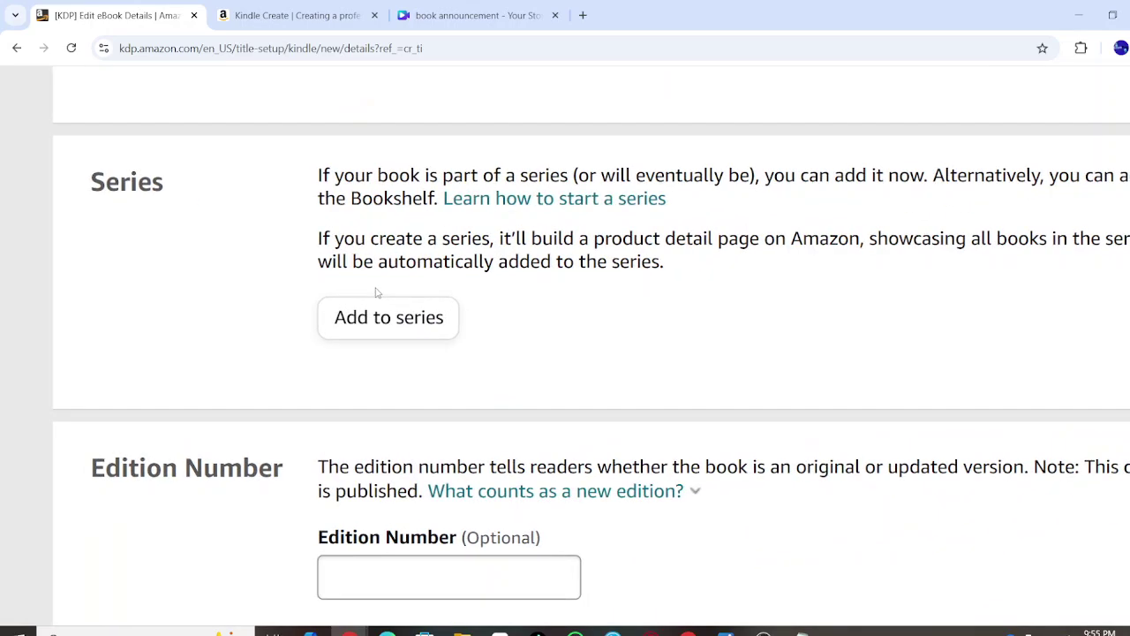
scroll(374, 291, "up", 1)
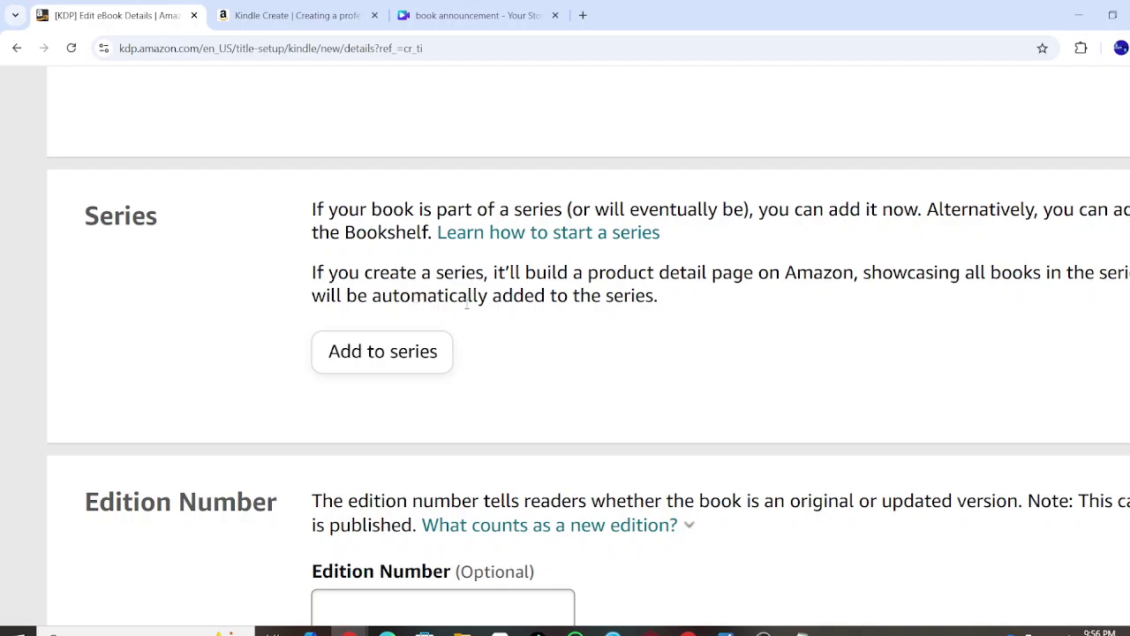
key("ctrl+minus")
key("ctrl+minus")
key("ctrl+minus")
key("ctrl+minus")
key("ctrl+minus")
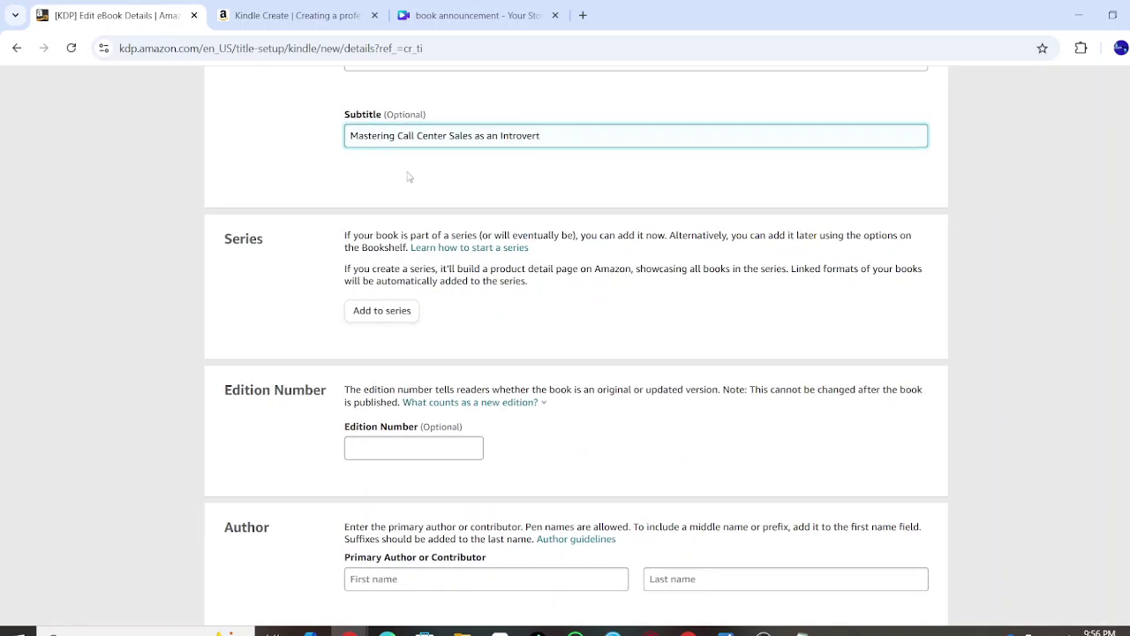
Try adding the title to the existing series "mastering call center sales" as main content, and close the series dialog without confirming
left_click(396, 318)
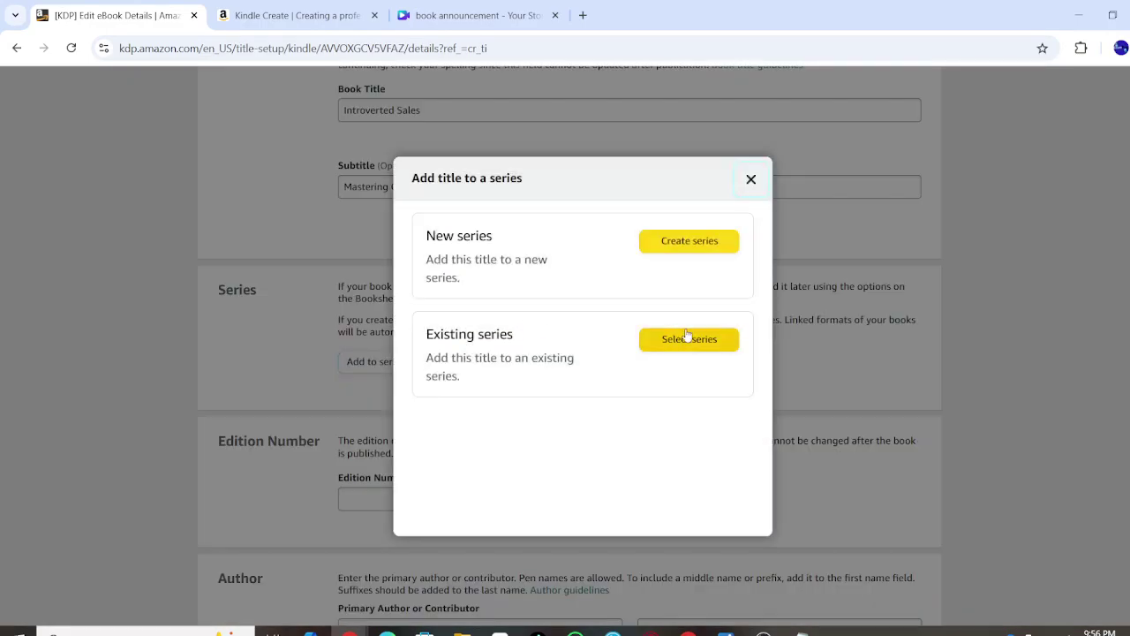
left_click(688, 338)
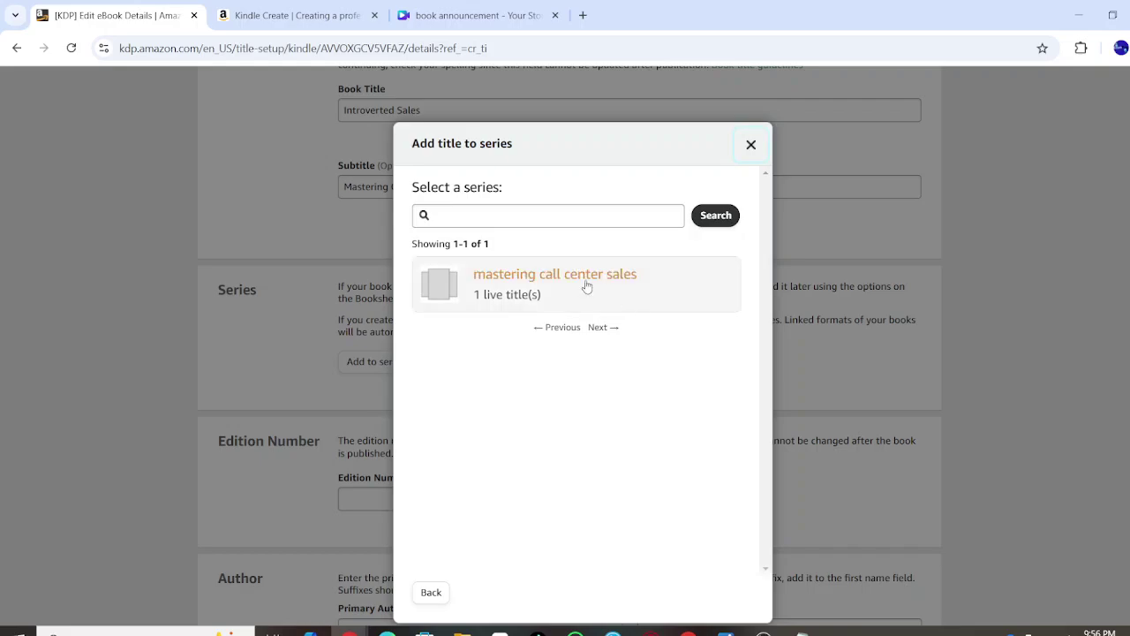
left_click(655, 286)
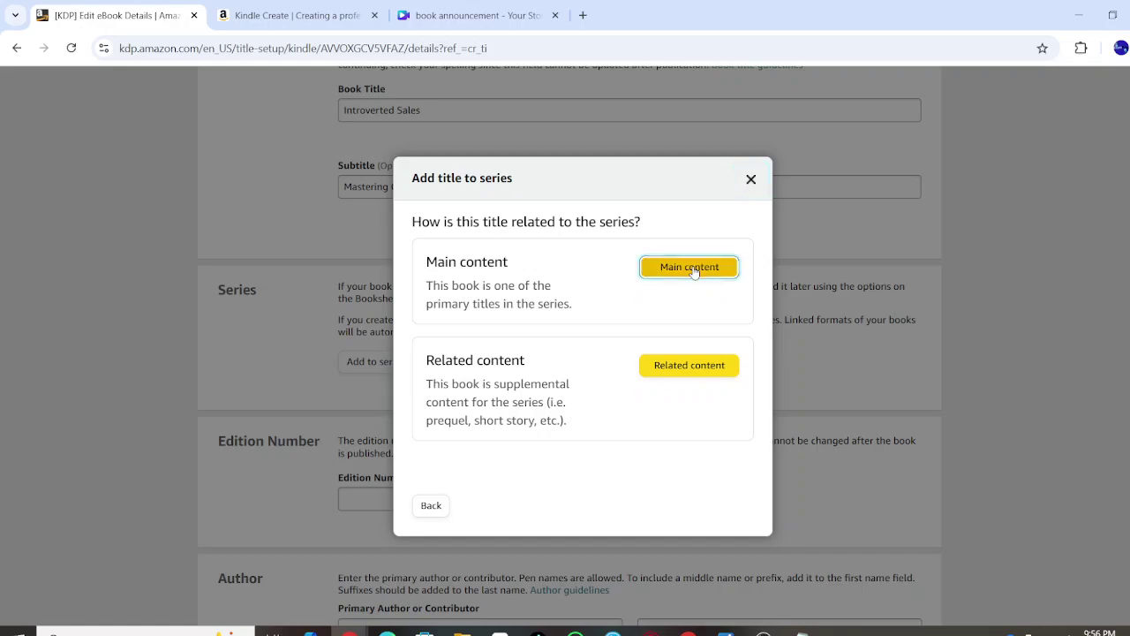
left_click(694, 271)
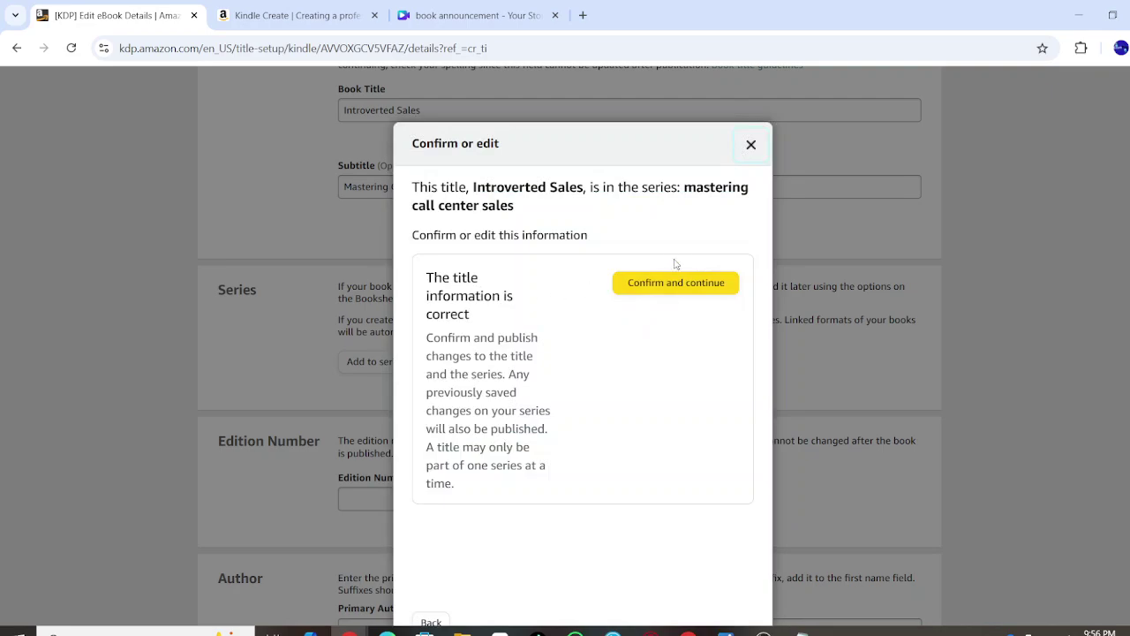
left_click(750, 145)
Examine the optional Edition Number section of the eBook details form
scroll(494, 364, "down", 3)
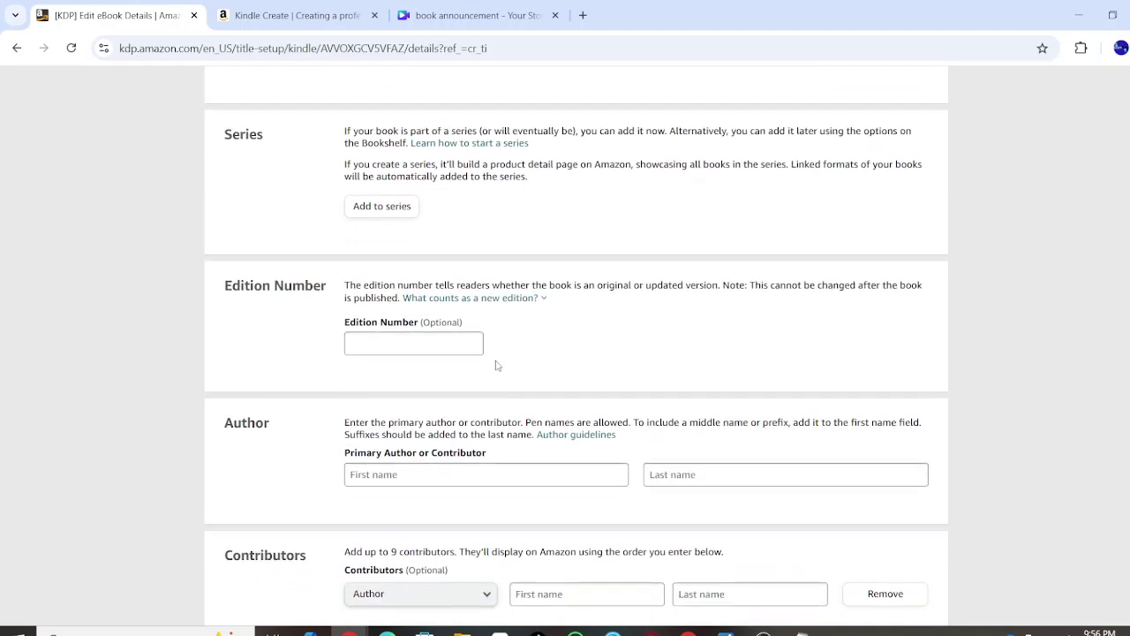
scroll(496, 365, "down", 1)
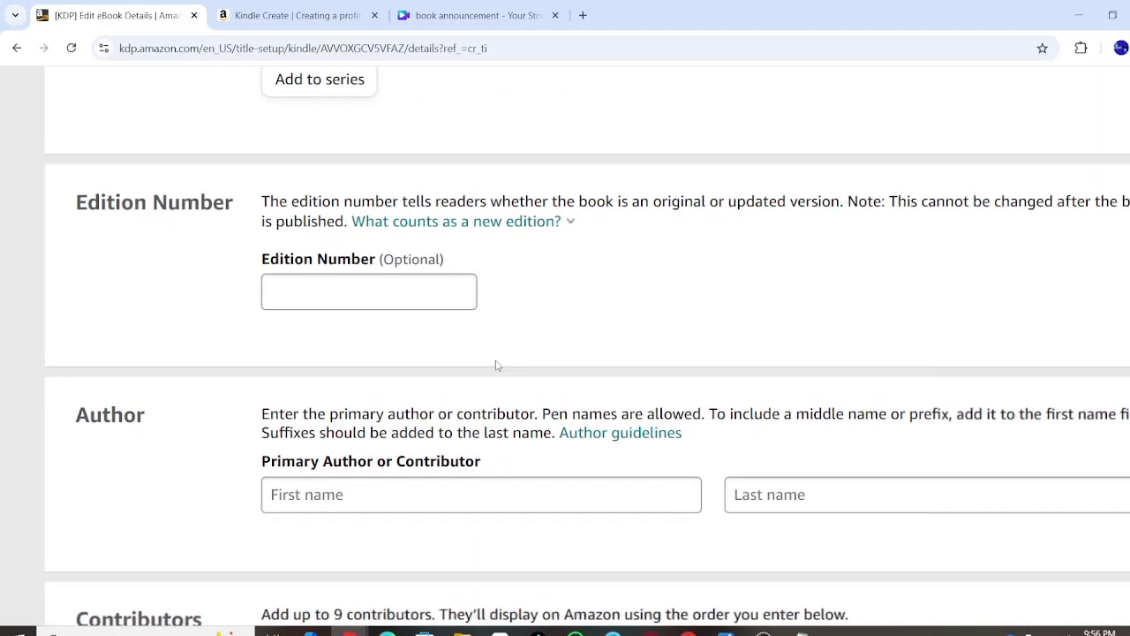
key("ctrl+plus")
key("ctrl+plus")
key("ctrl+plus")
key("ctrl+minus")
key("ctrl+minus")
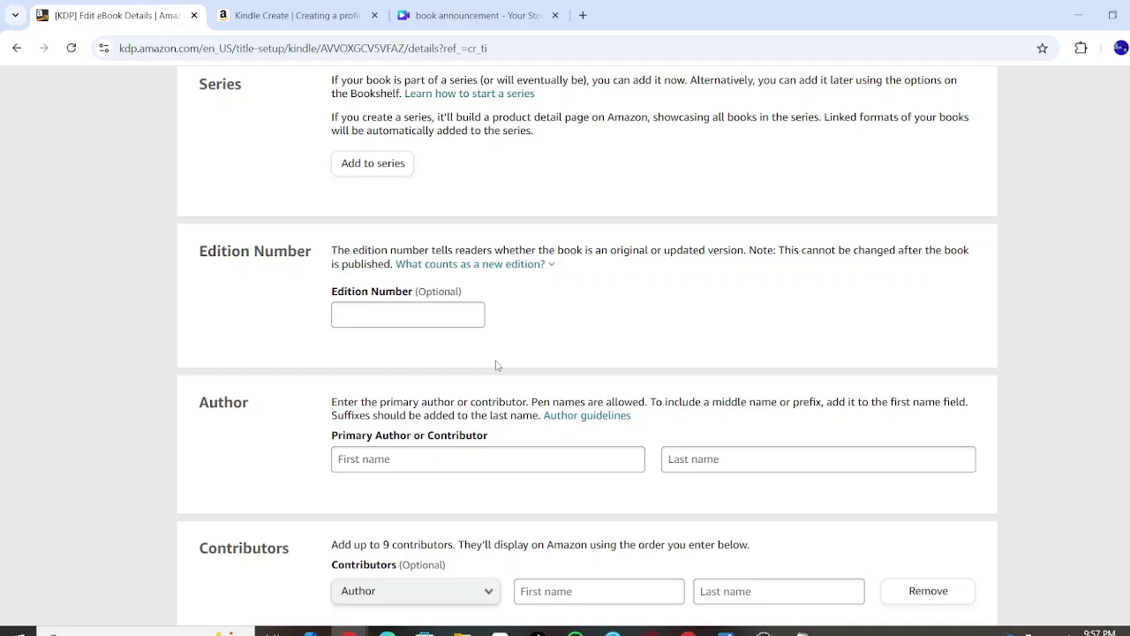
Enter the author's first and last name as the primary author or contributor
scroll(497, 365, "down", 2)
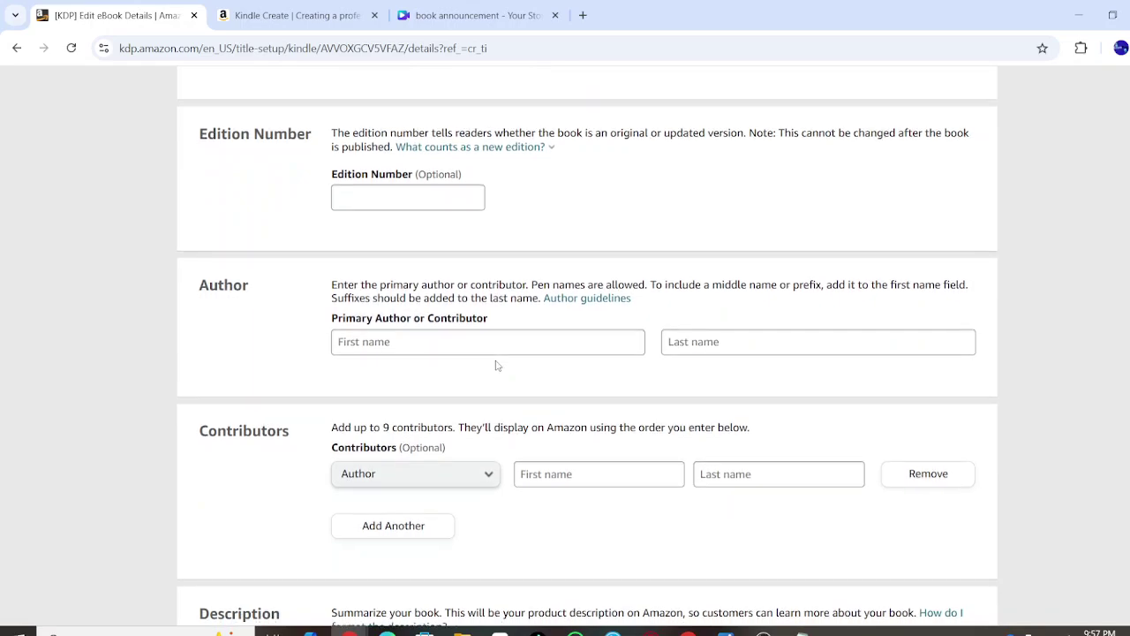
left_click(374, 350)
type("Javom")
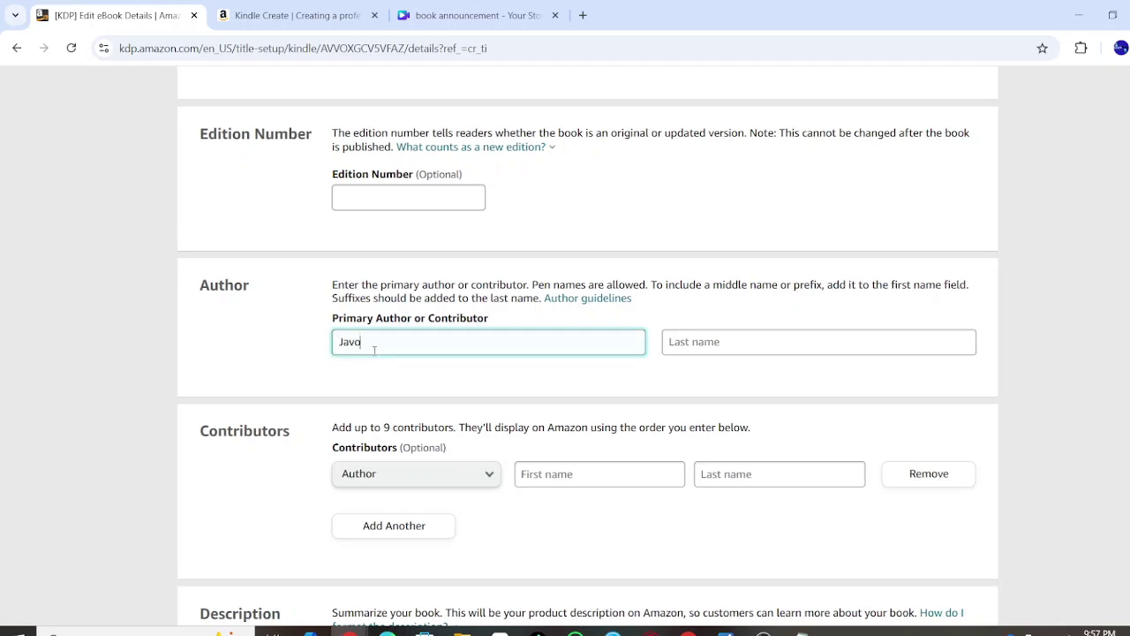
key("BackSpace")
type("n")
left_click(740, 340)
type("Crawford")
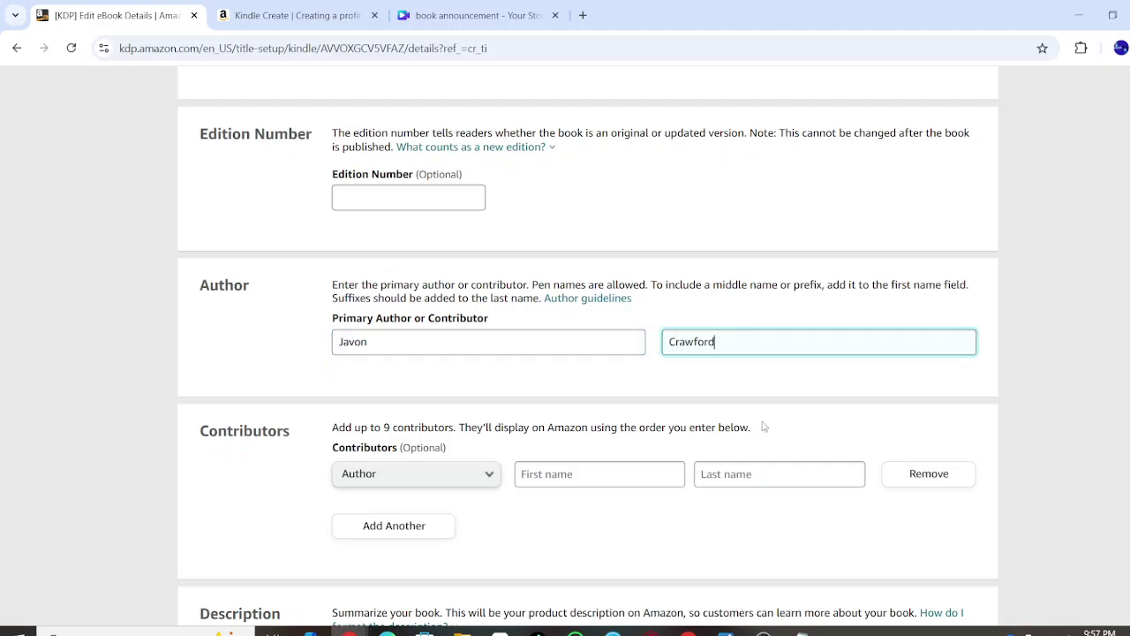
Begin the book description with "This book is to help introverts succeed", correcting the spelling of the last word
scroll(707, 389, "down", 2)
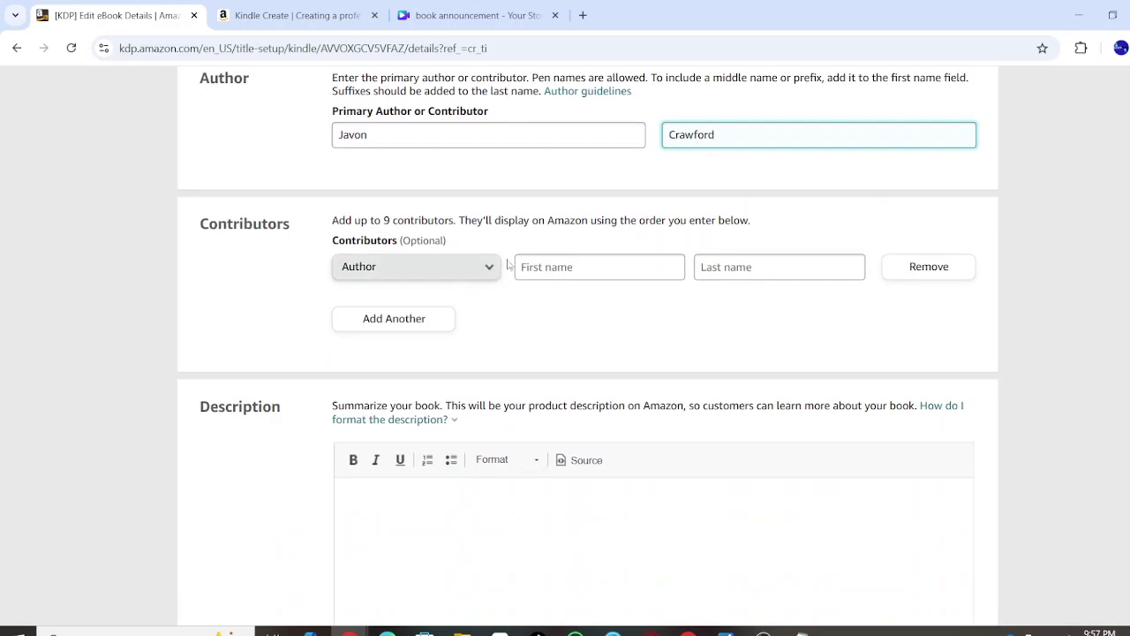
scroll(547, 398, "down", 2)
scroll(547, 398, "down", 1)
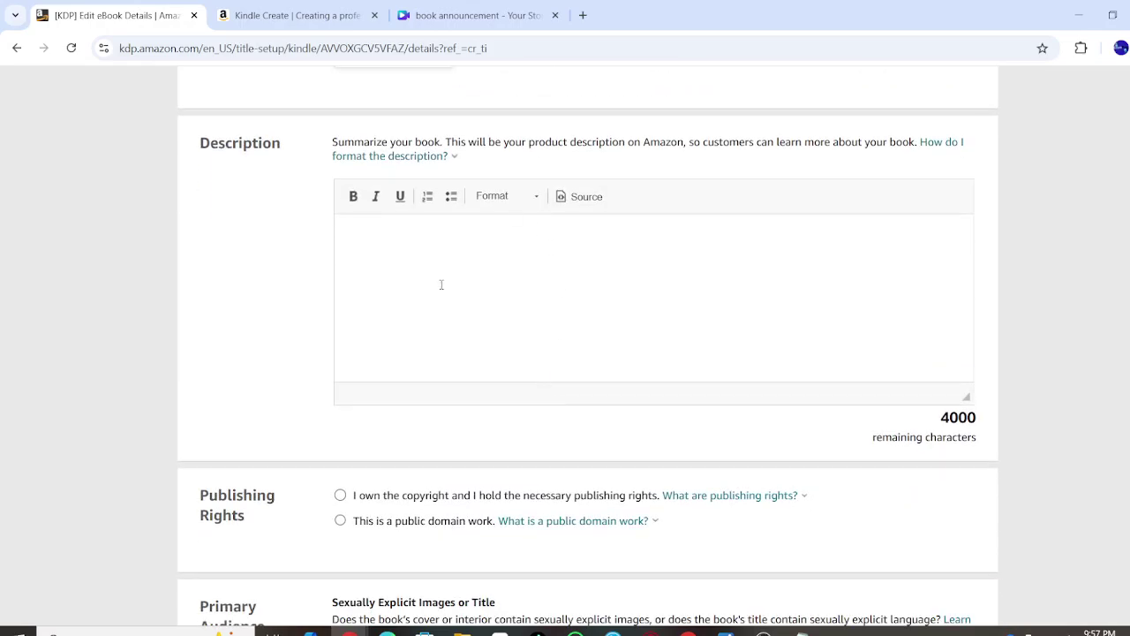
left_click(506, 304)
type("This book is to h")
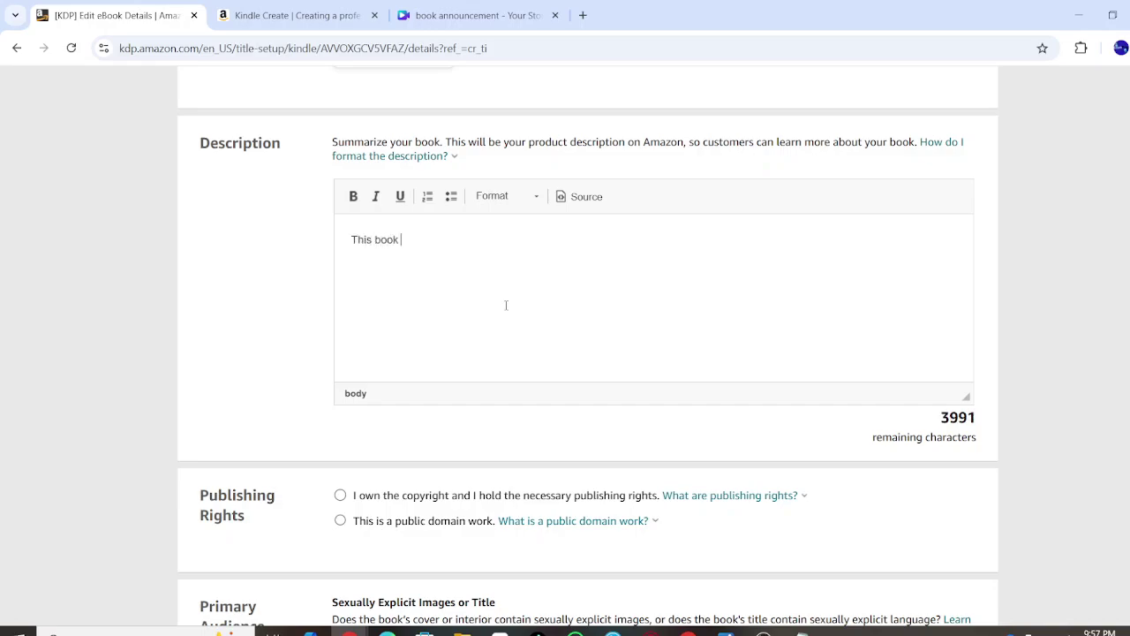
type("elp introverts ")
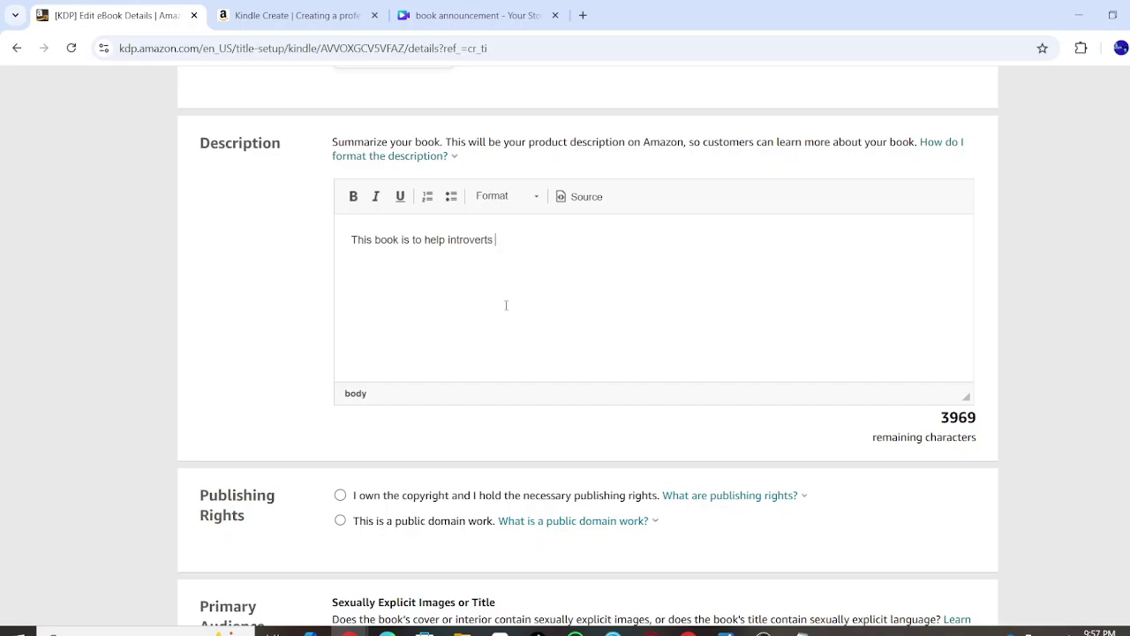
type(" su")
key("BackSpace")
key("BackSpace")
key("BackSpace")
type("s")
type("uc")
type("eed")
right_click(517, 239)
left_click(530, 253)
Continue the description with "in the game of sales by understanding themselves and using the"
type("in the")
key("BackSpace")
key("BackSpace")
type("e game of sales by un")
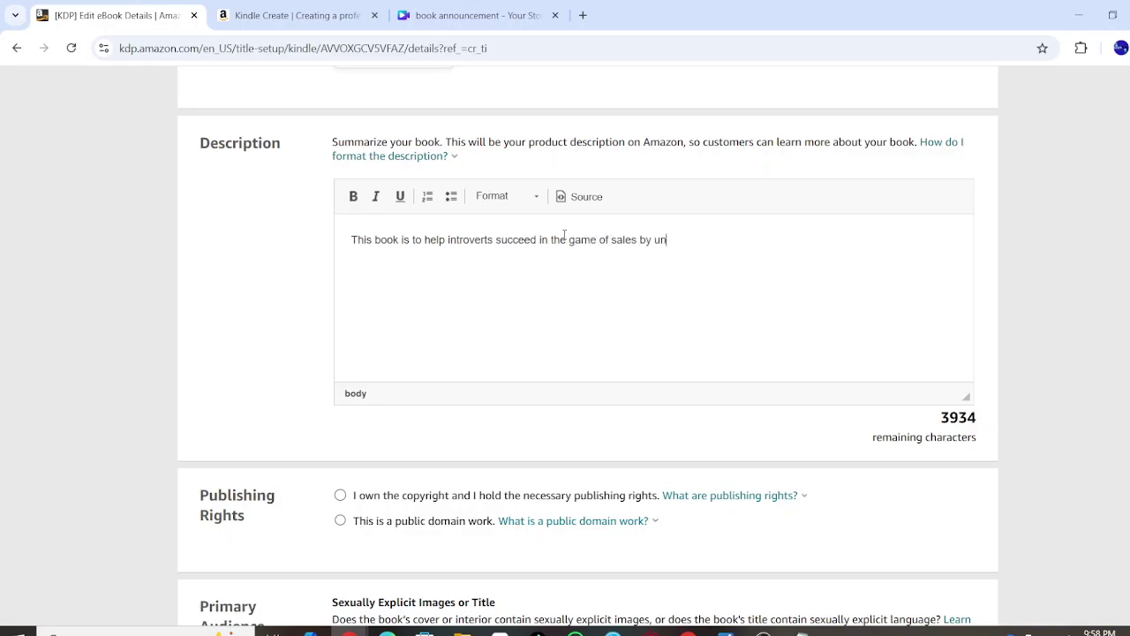
type("derstanding them")
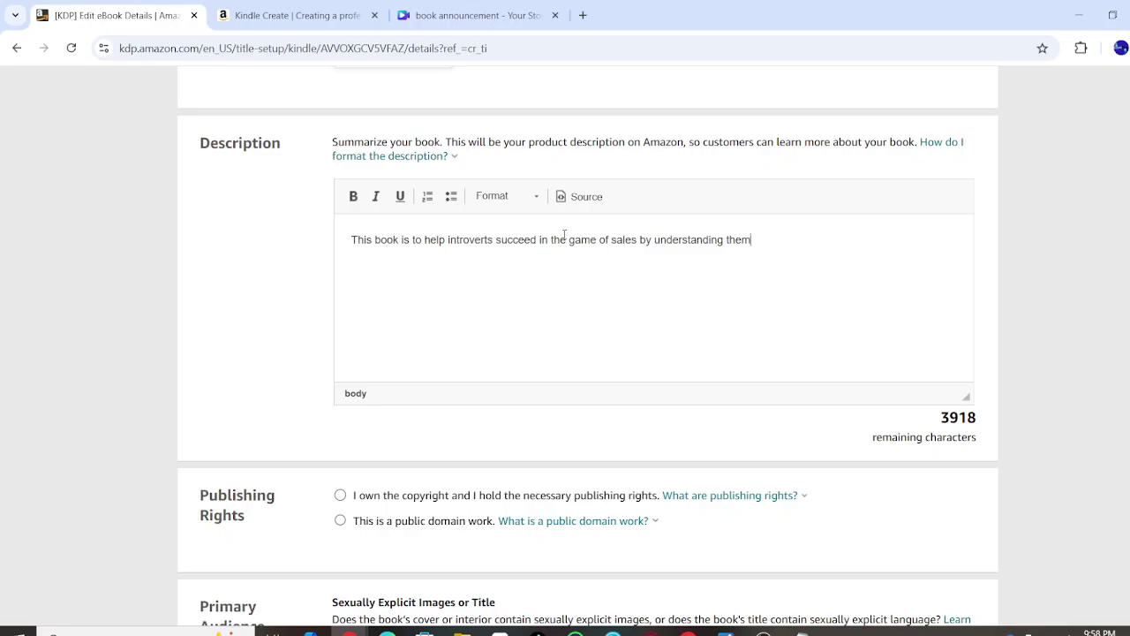
type("selves and using the")
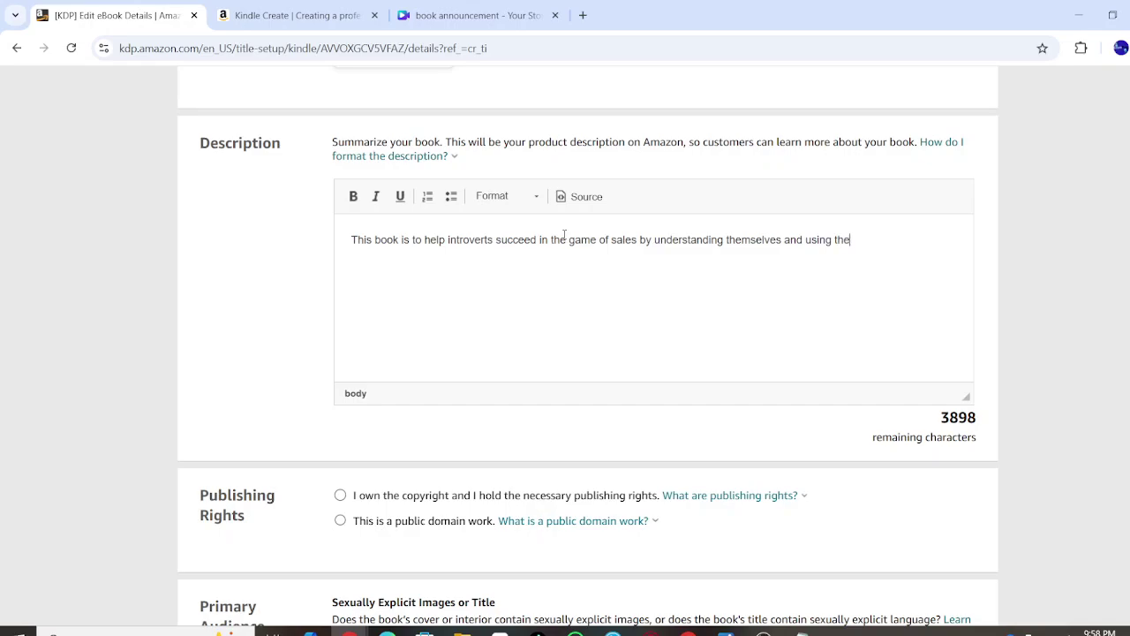
Finish the description so that it ends with "using their introversion as a superpower rather than a curse"
type("ir")
type(" intro")
type("version")
type(" as ")
type(" a")
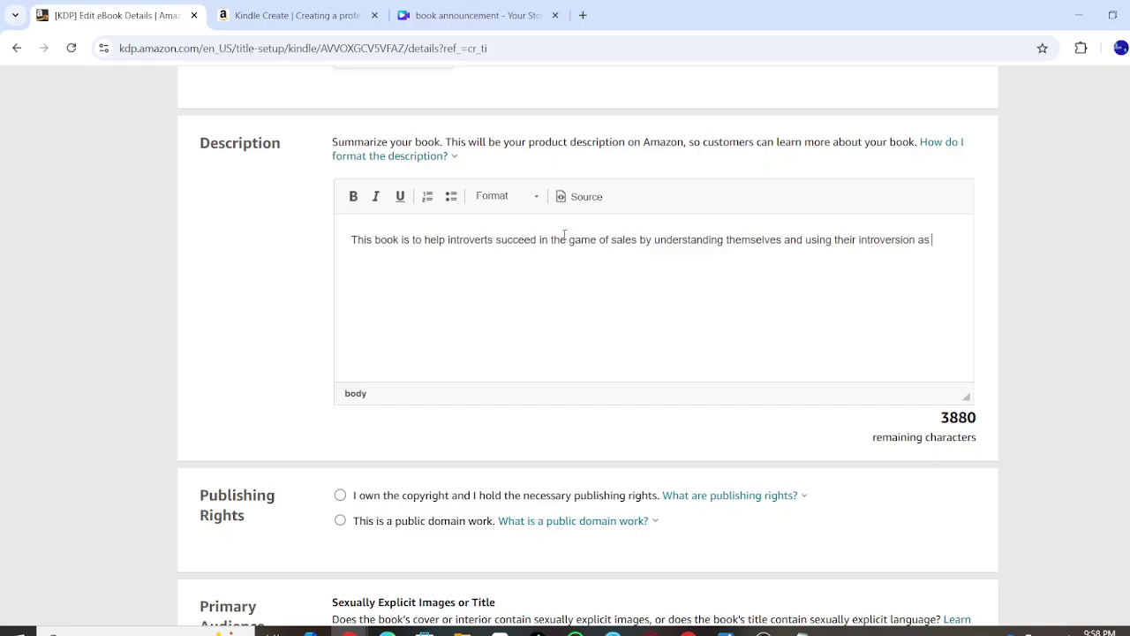
type(" superp")
type("ower t")
type("ather t")
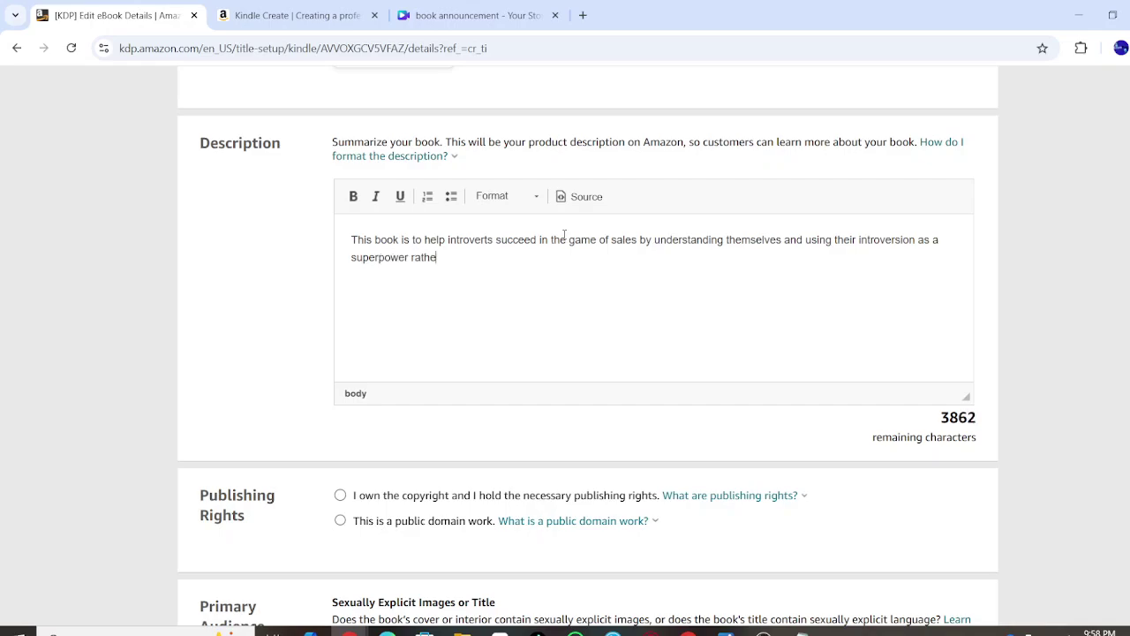
type("a curse")
Declare ownership of the copyright and publishing rights, and answer No to sexually explicit images or title
scroll(366, 459, "down", 1)
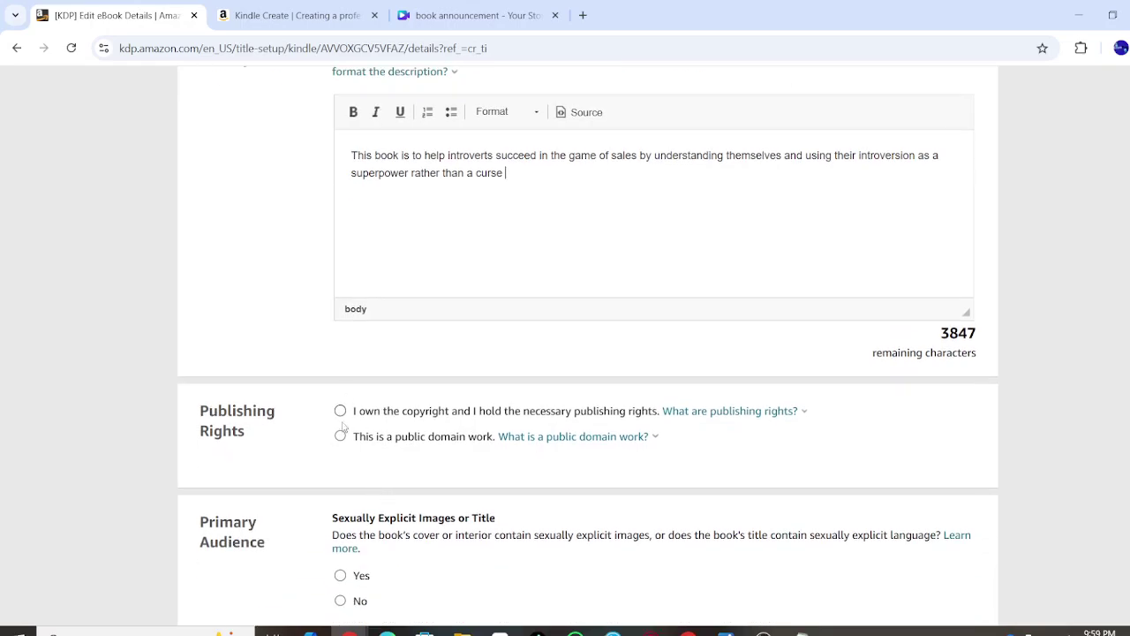
left_click(341, 412)
scroll(393, 435, "down", 2)
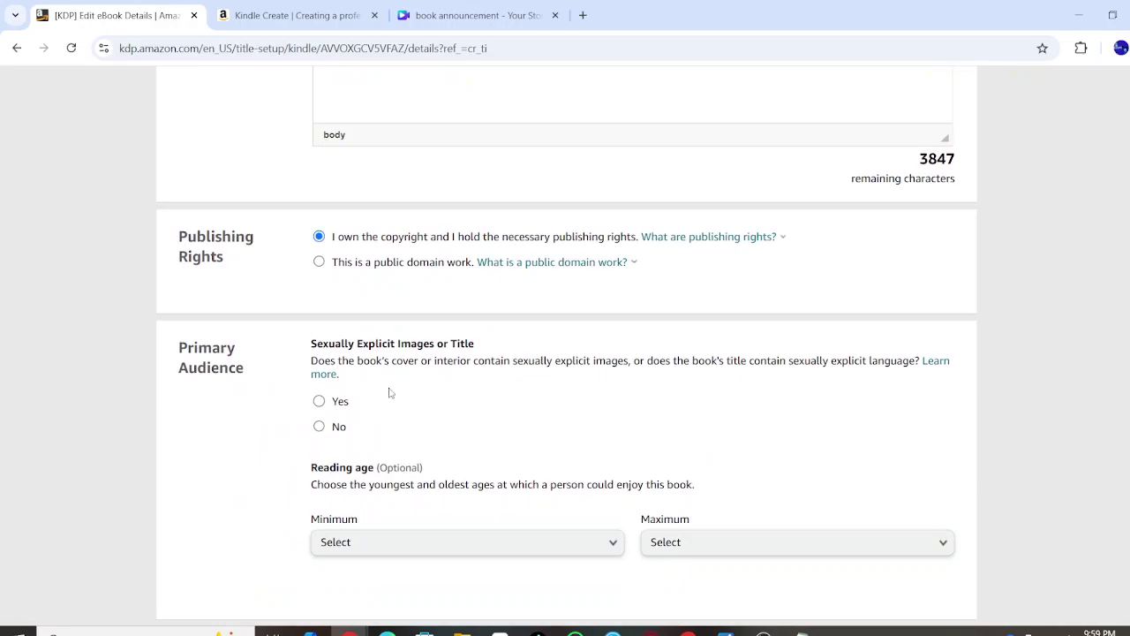
left_click(319, 427)
Set the book's reading age to a minimum of 14 and a maximum of 18+
scroll(480, 437, "down", 2)
left_click(568, 371)
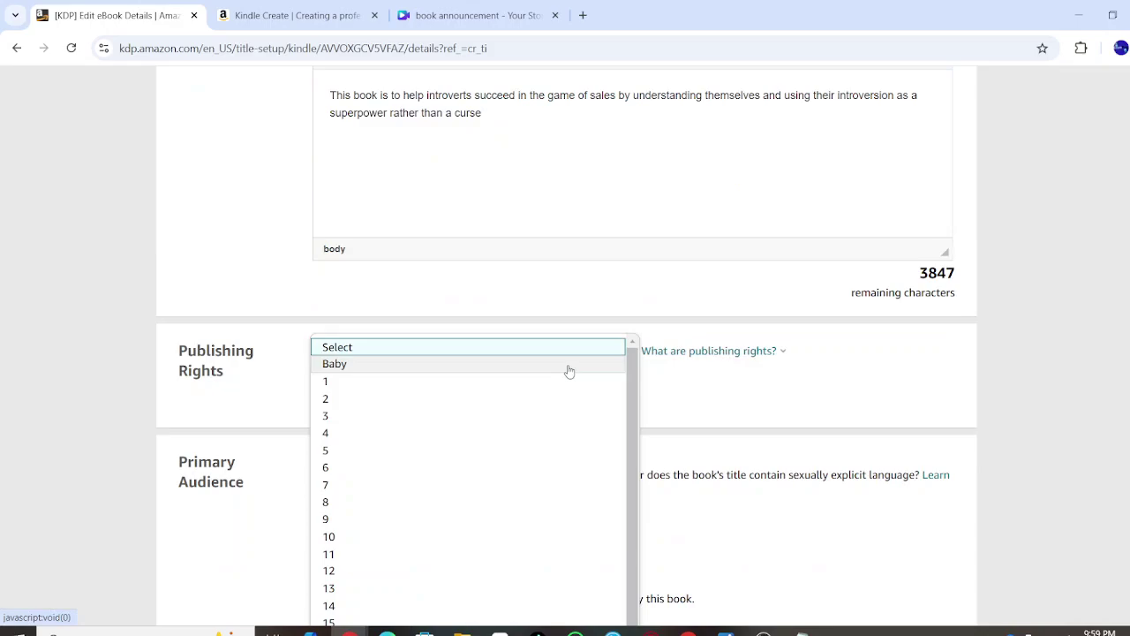
scroll(492, 424, "down", 1)
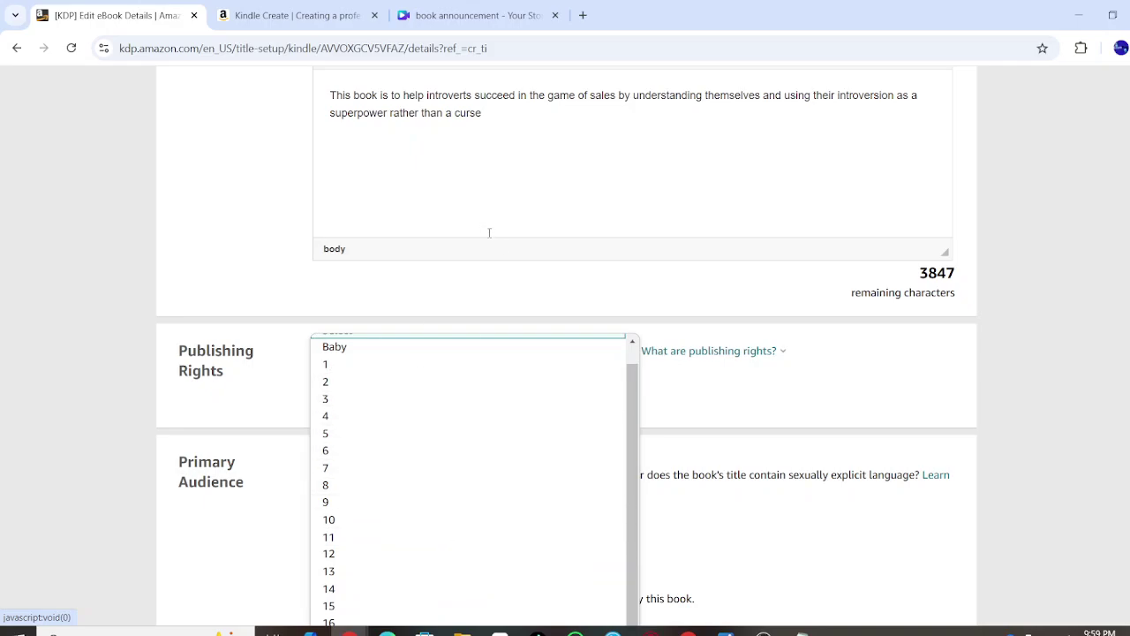
left_click(519, 305)
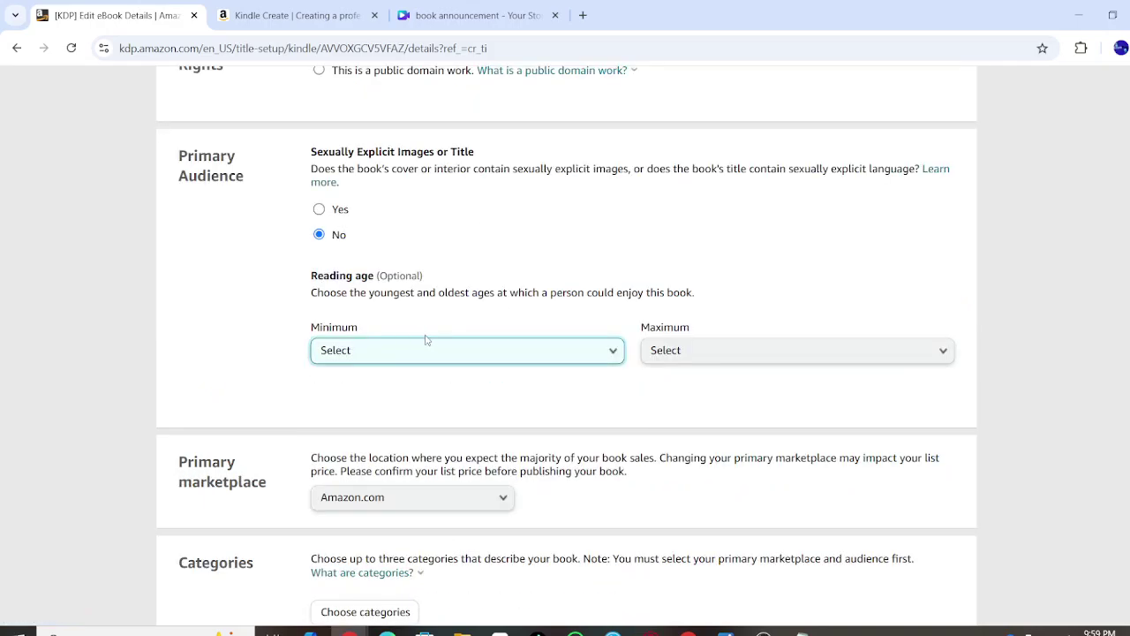
left_click(448, 351)
scroll(448, 430, "down", 2)
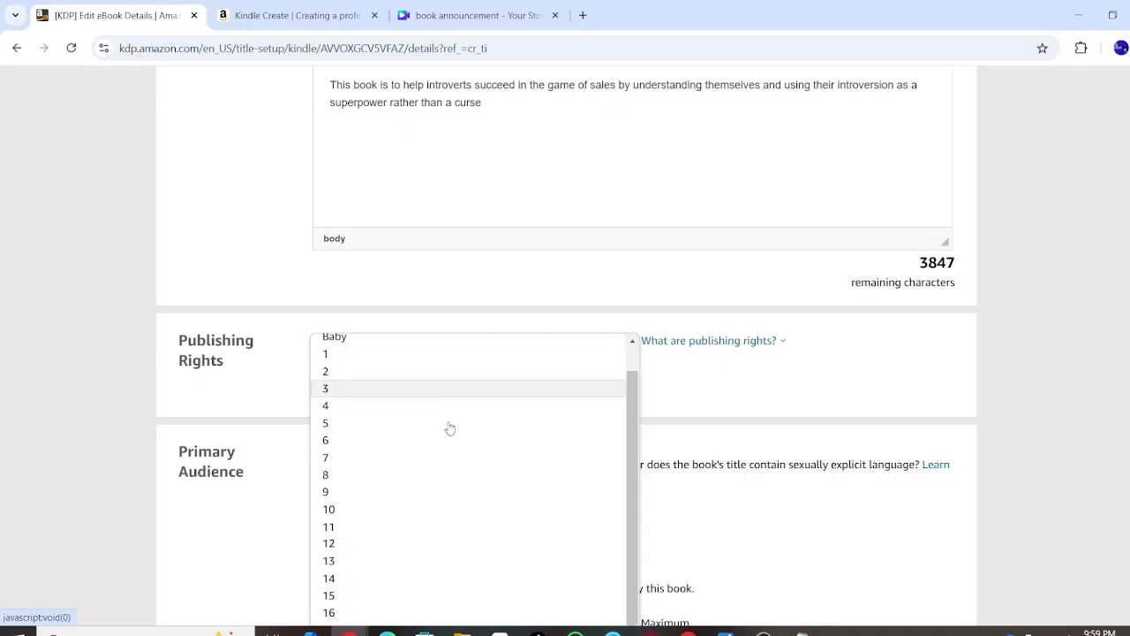
left_click(395, 579)
scroll(651, 285, "down", 3)
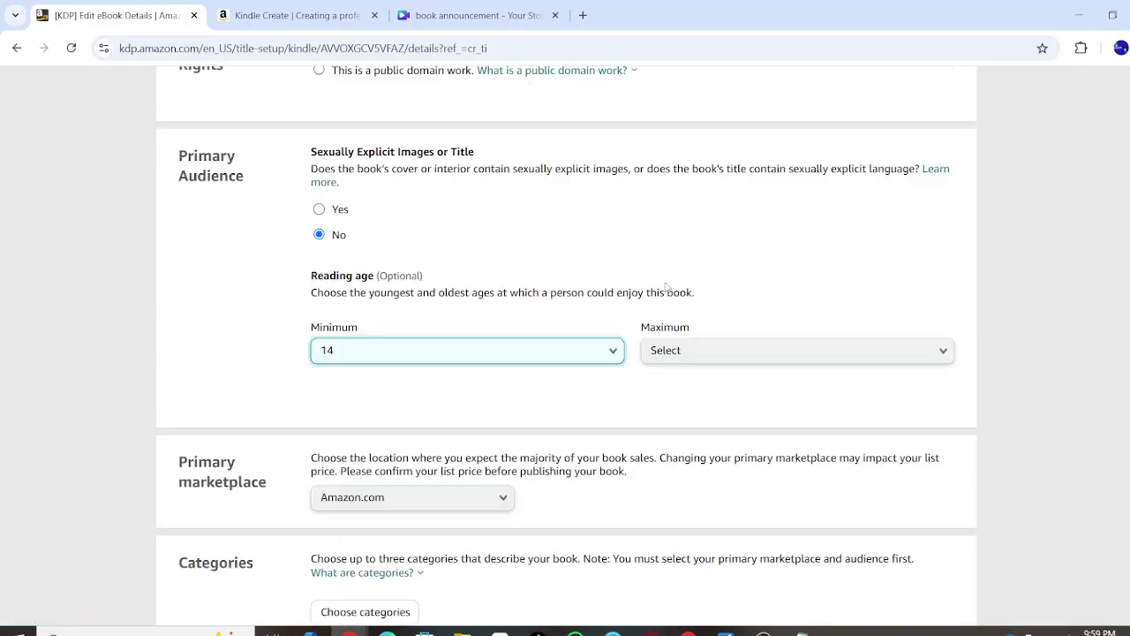
left_click(698, 350)
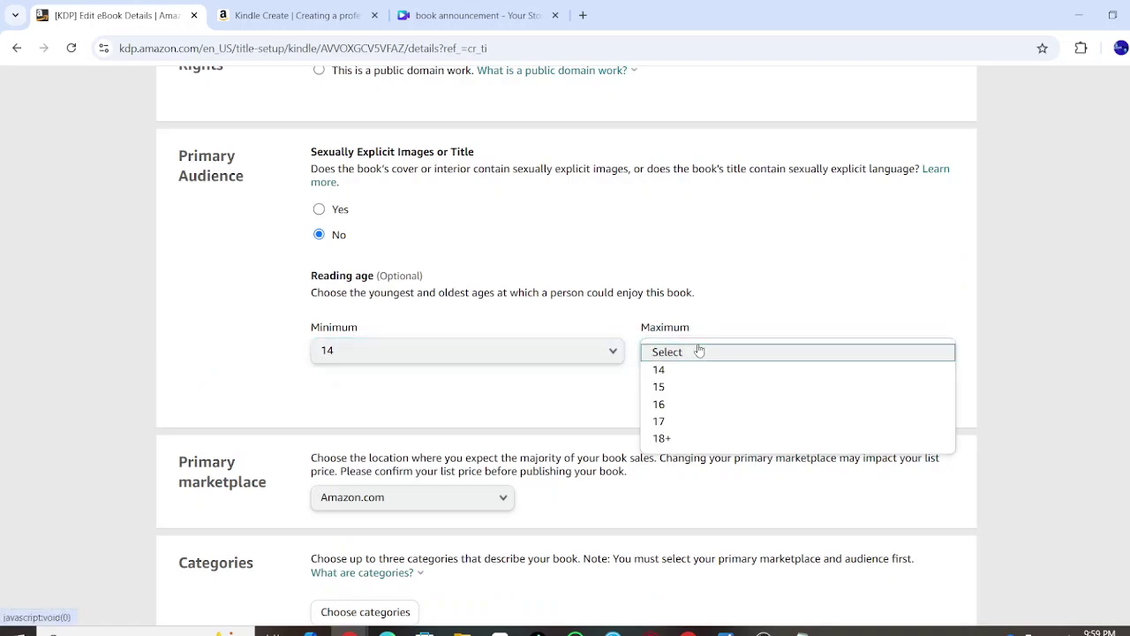
left_click(686, 441)
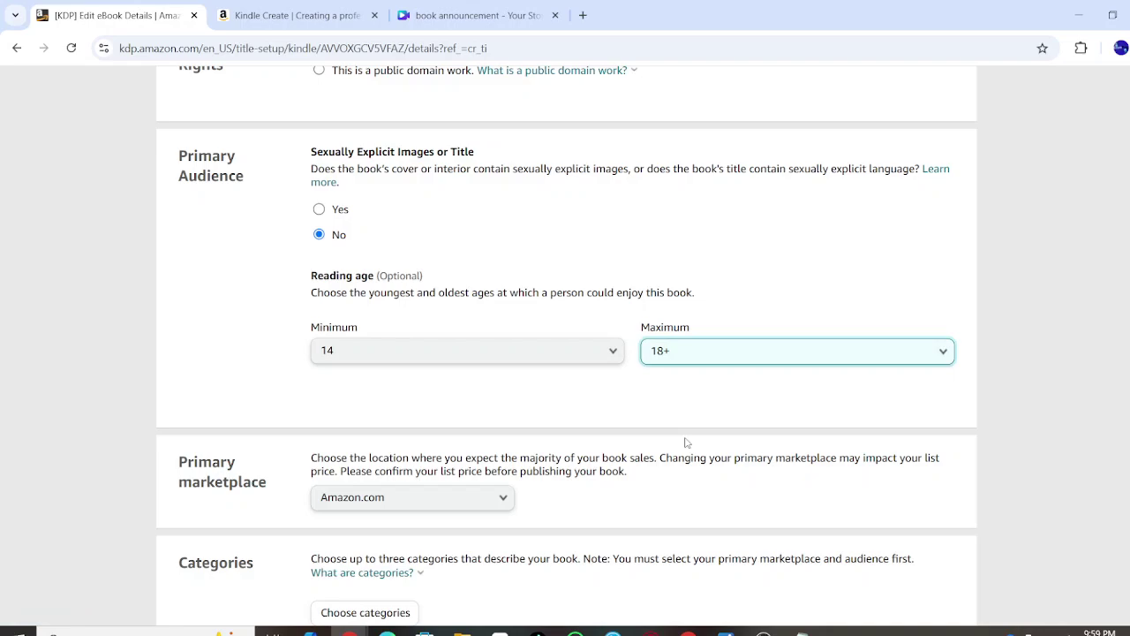
Start choosing the book's categories, with Business & Money as the category and Skills as the subcategory
scroll(686, 441, "down", 2)
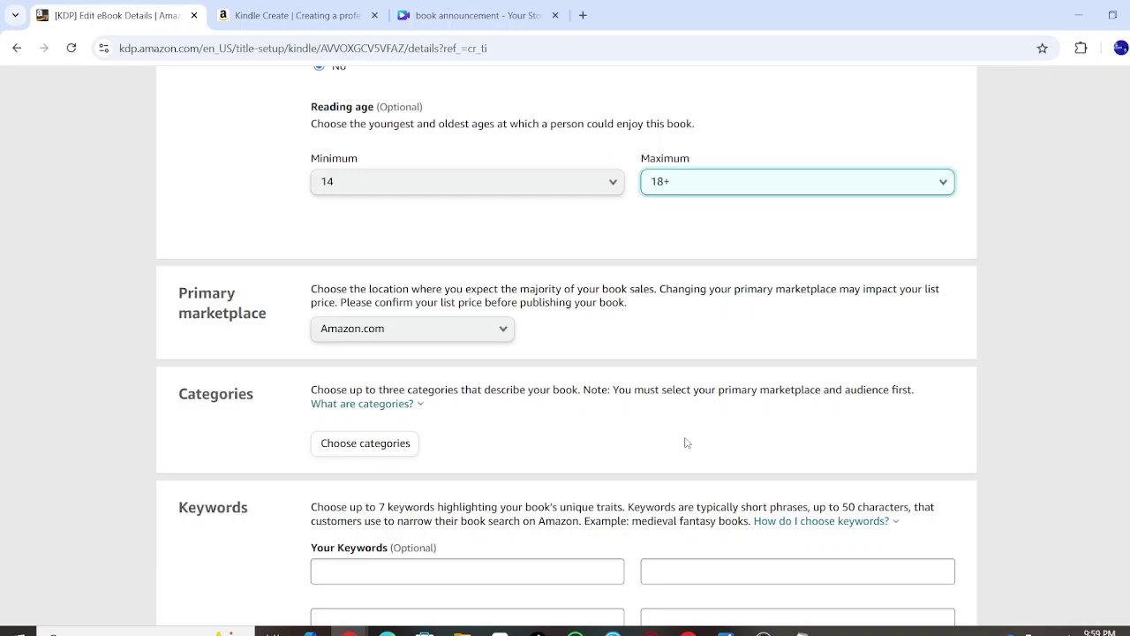
scroll(511, 430, "down", 2)
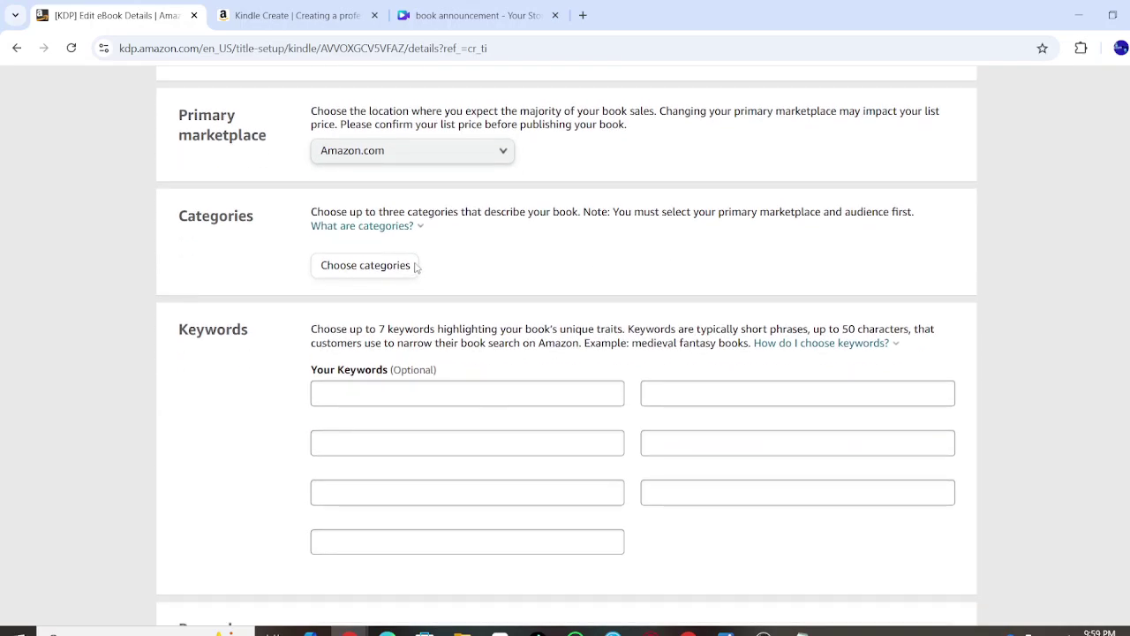
left_click(388, 265)
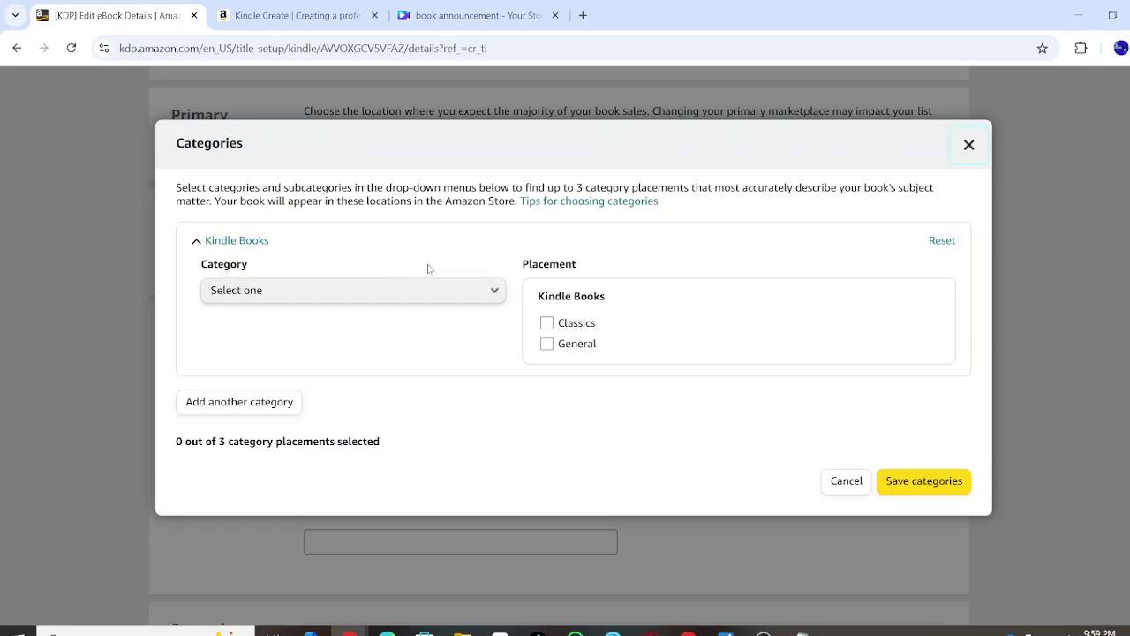
left_click(430, 293)
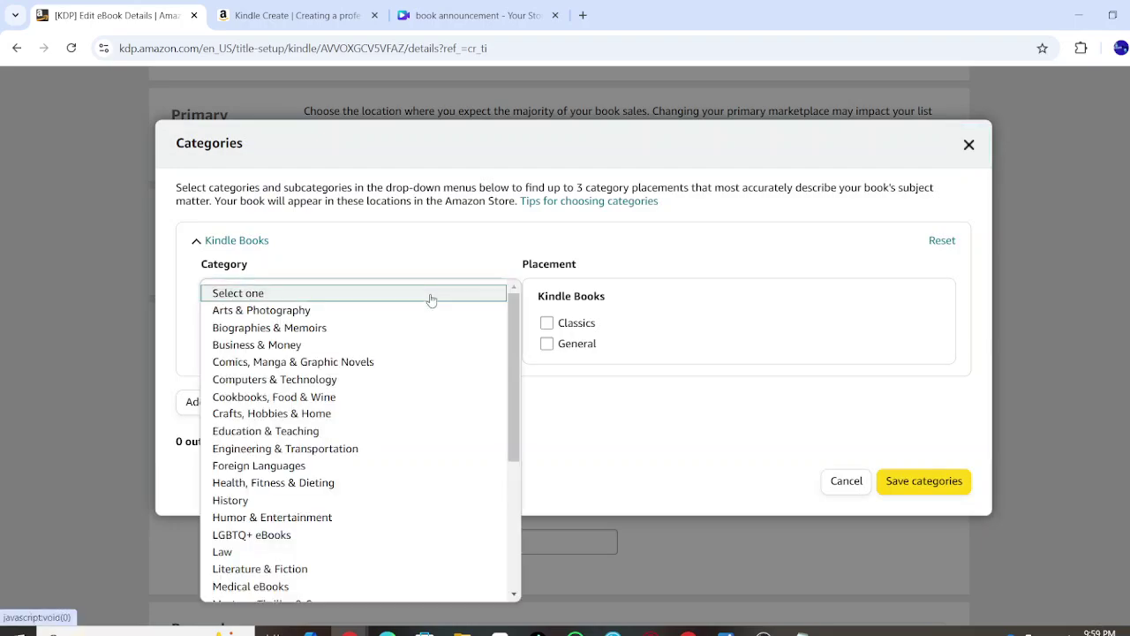
left_click(411, 348)
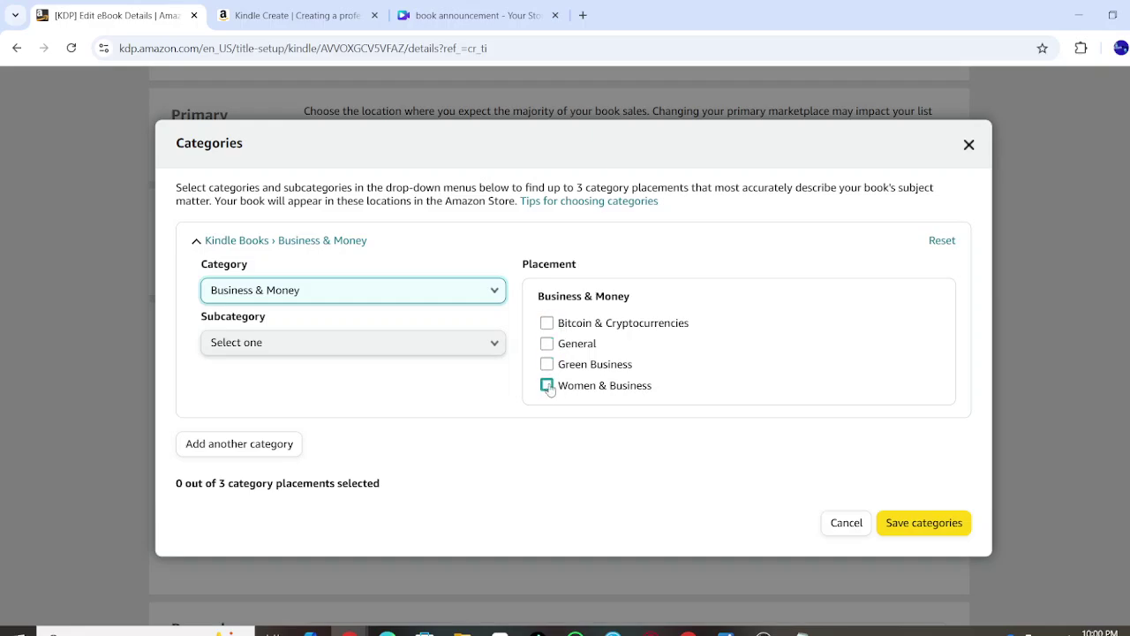
left_click(460, 350)
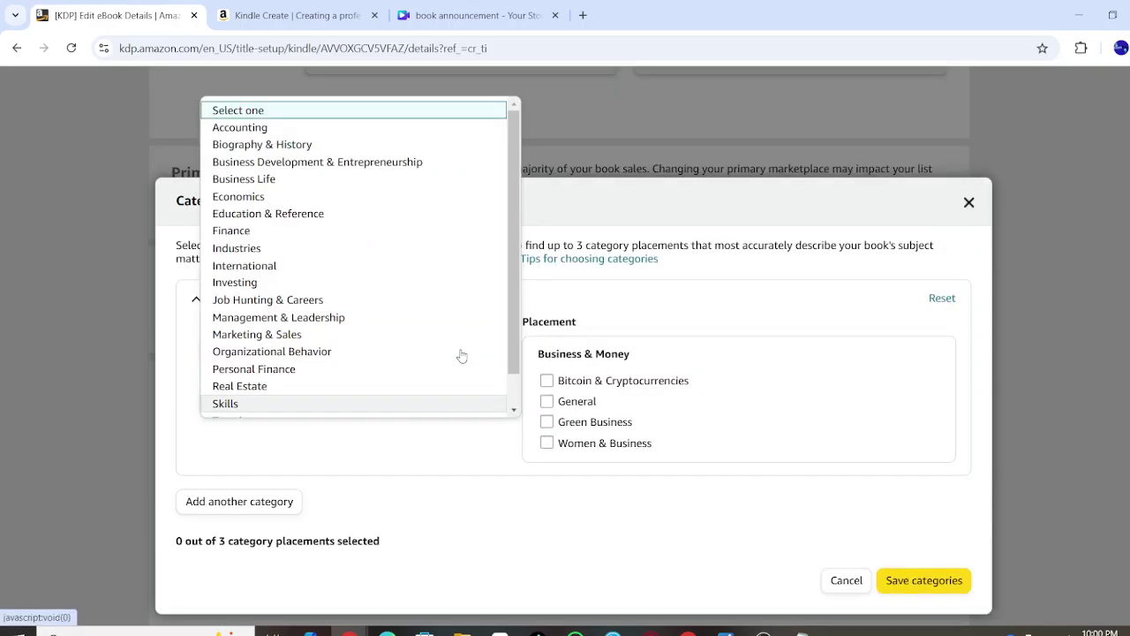
scroll(393, 378, "down", 1)
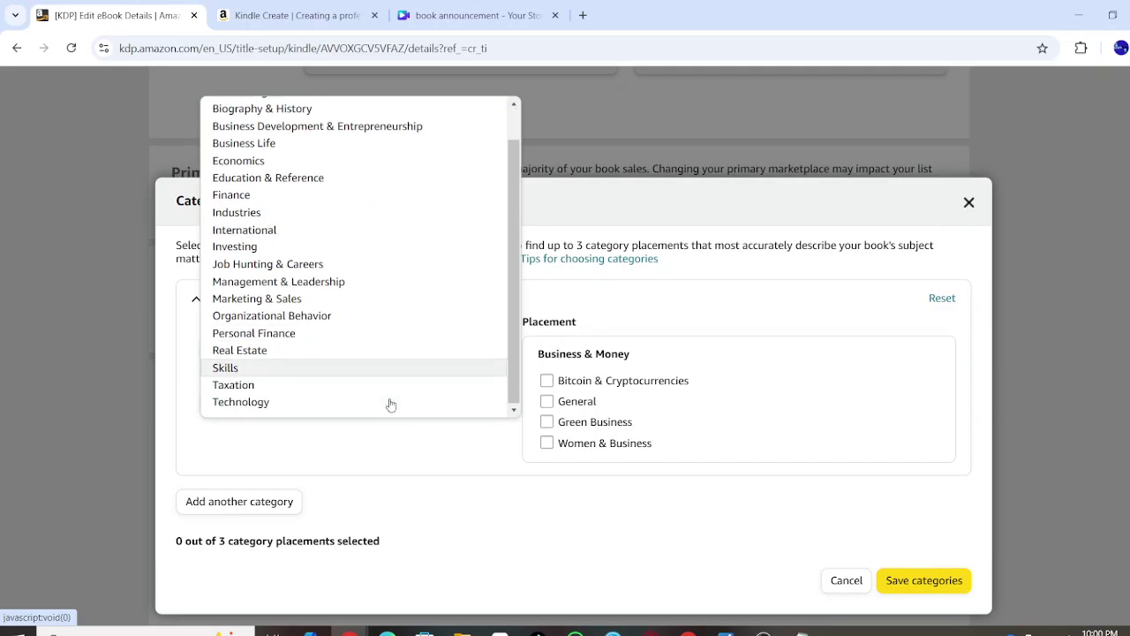
left_click(386, 377)
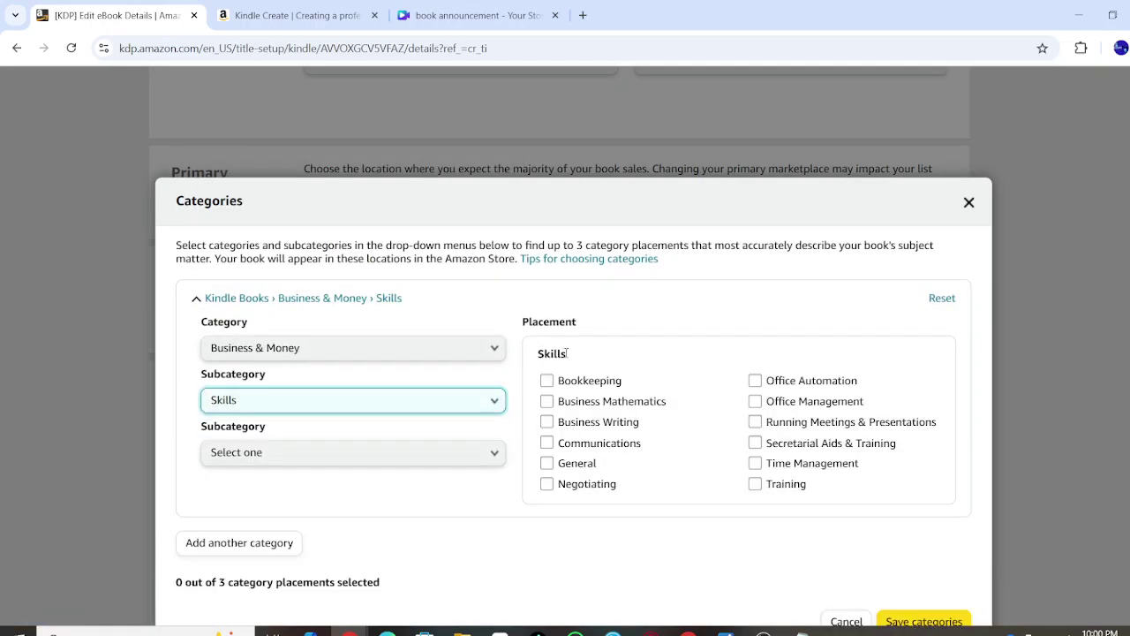
Select the Negotiating, Communications and Training placements under Skills and save the categories
left_click(563, 489)
left_click(548, 442)
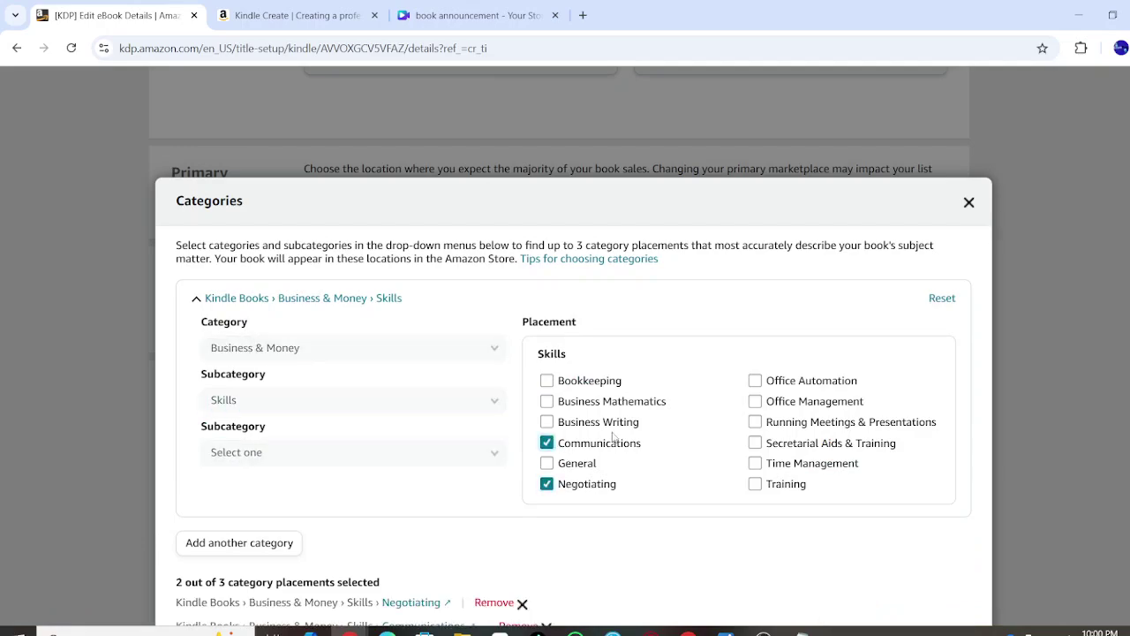
left_click(768, 487)
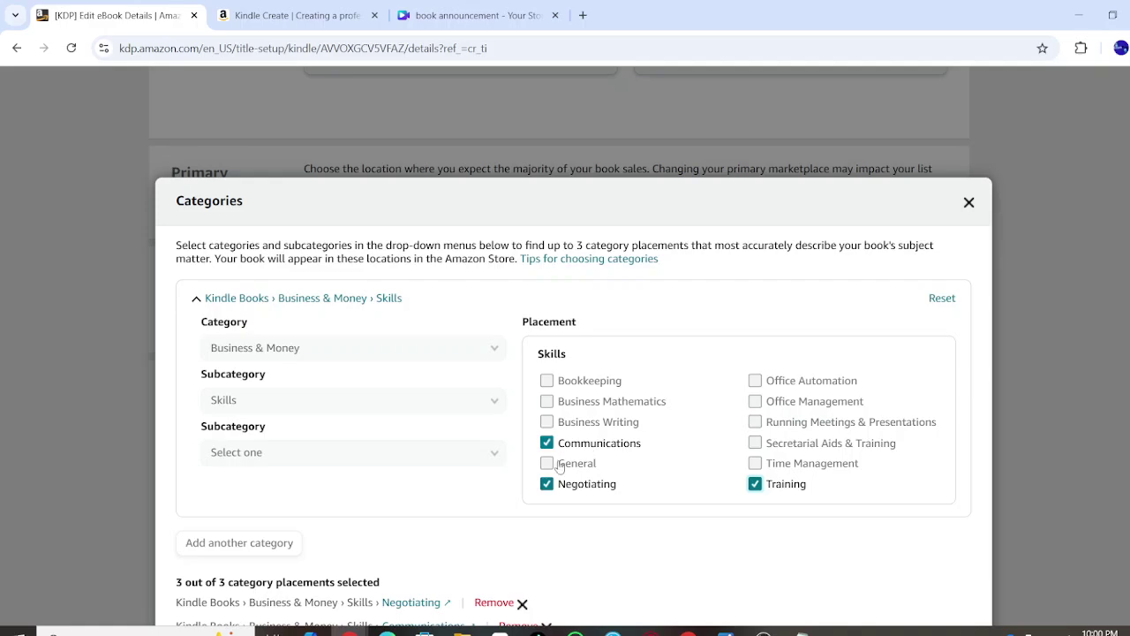
scroll(547, 441, "down", 1)
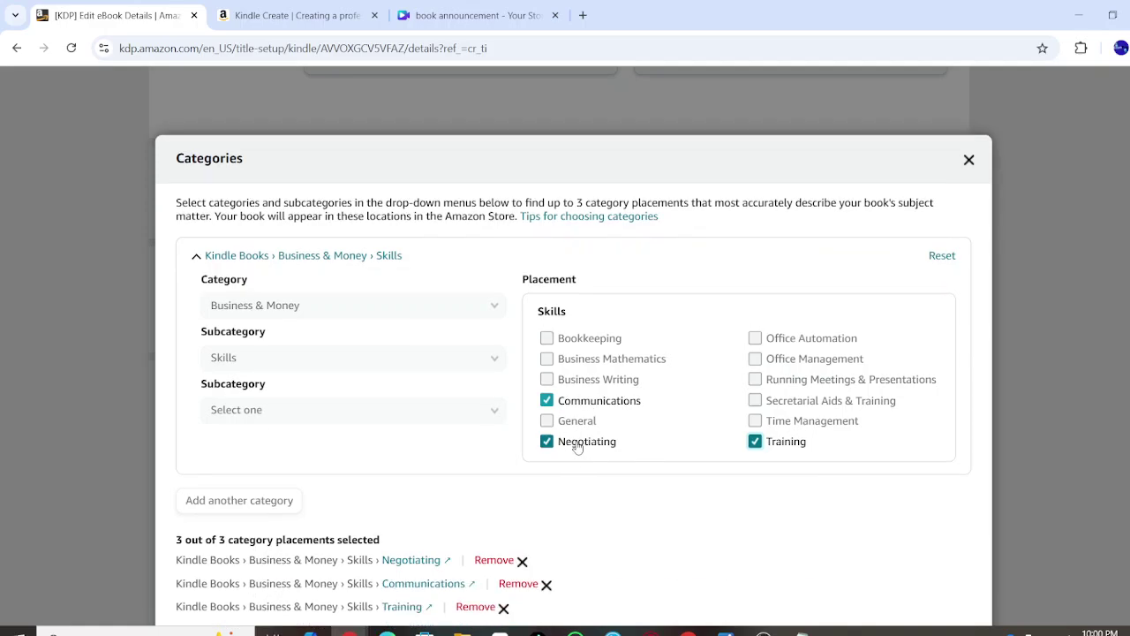
scroll(547, 427, "down", 1)
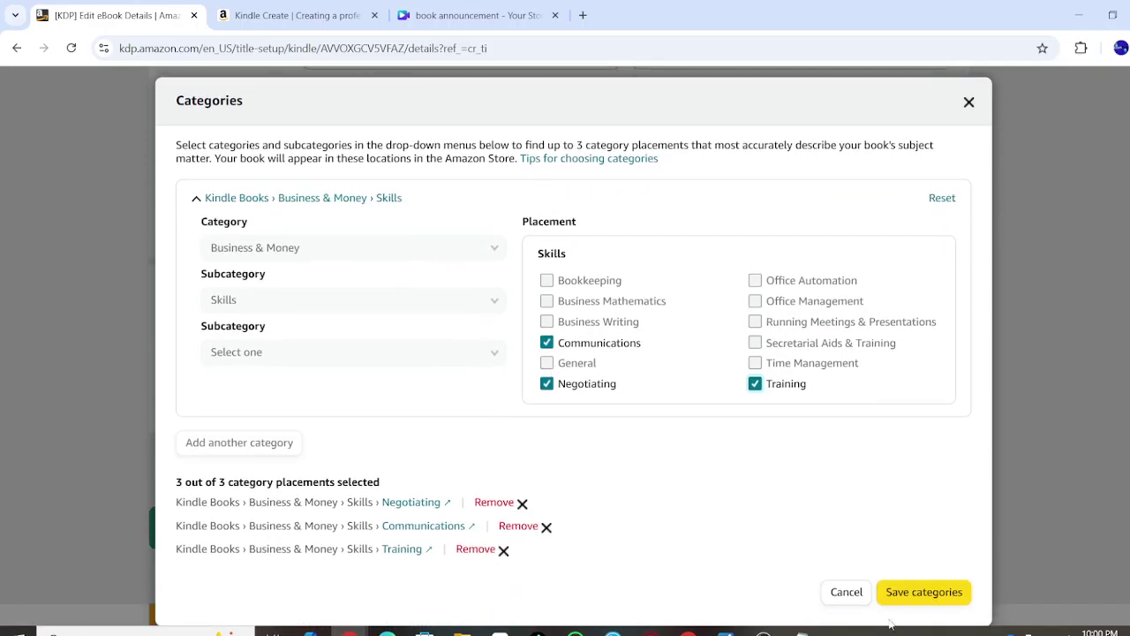
left_click(924, 593)
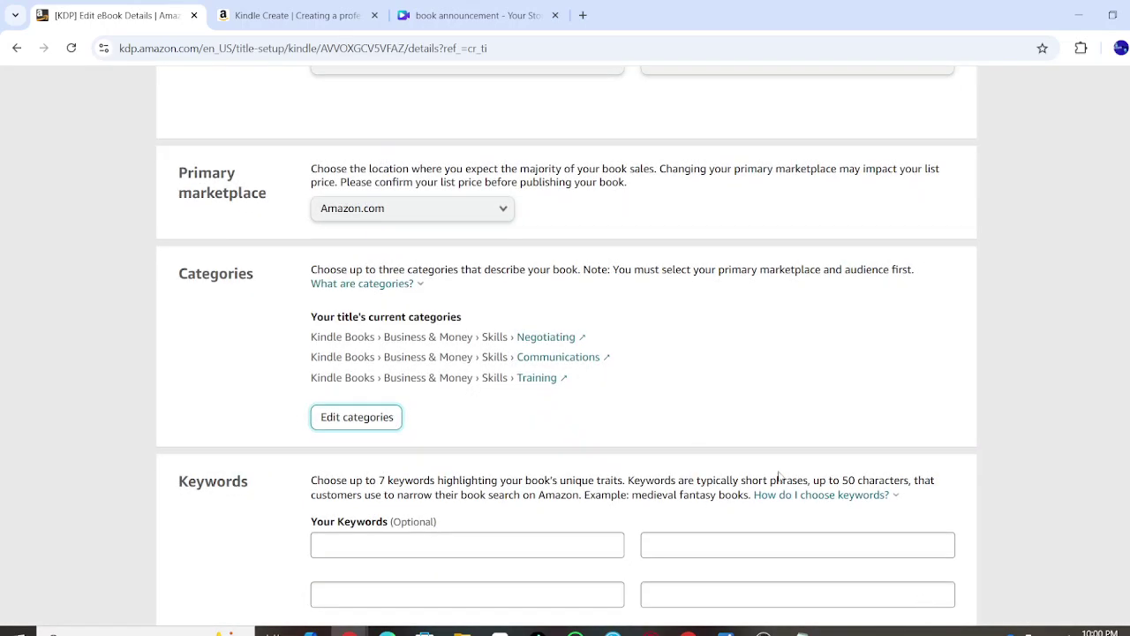
Enter "Sales beginner" as the book's first keyword
scroll(779, 477, "down", 3)
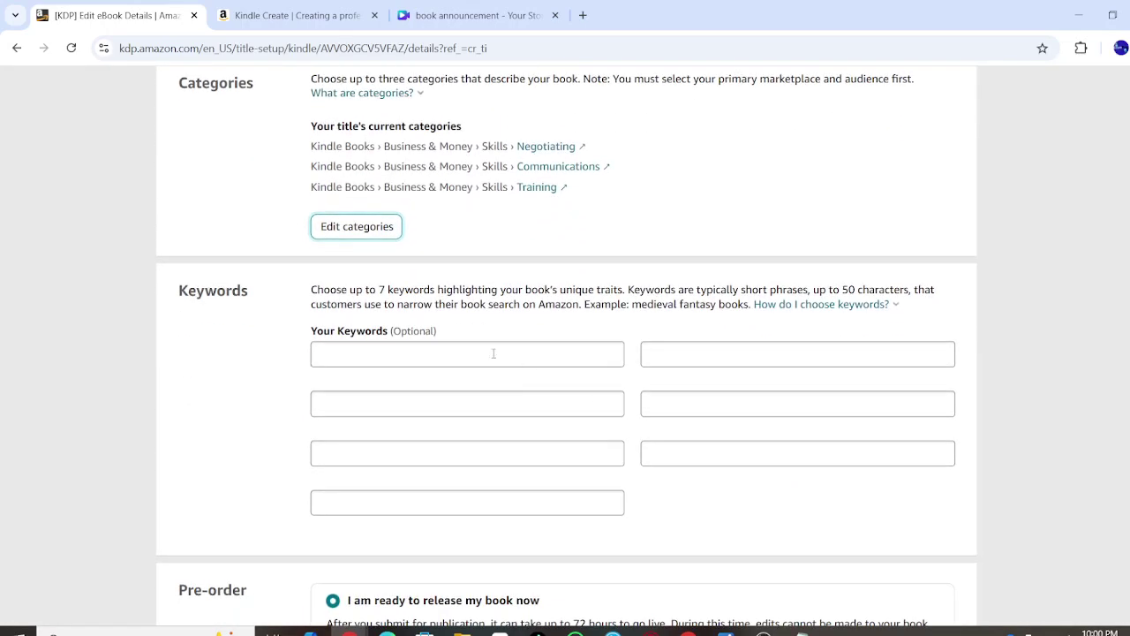
left_click(476, 364)
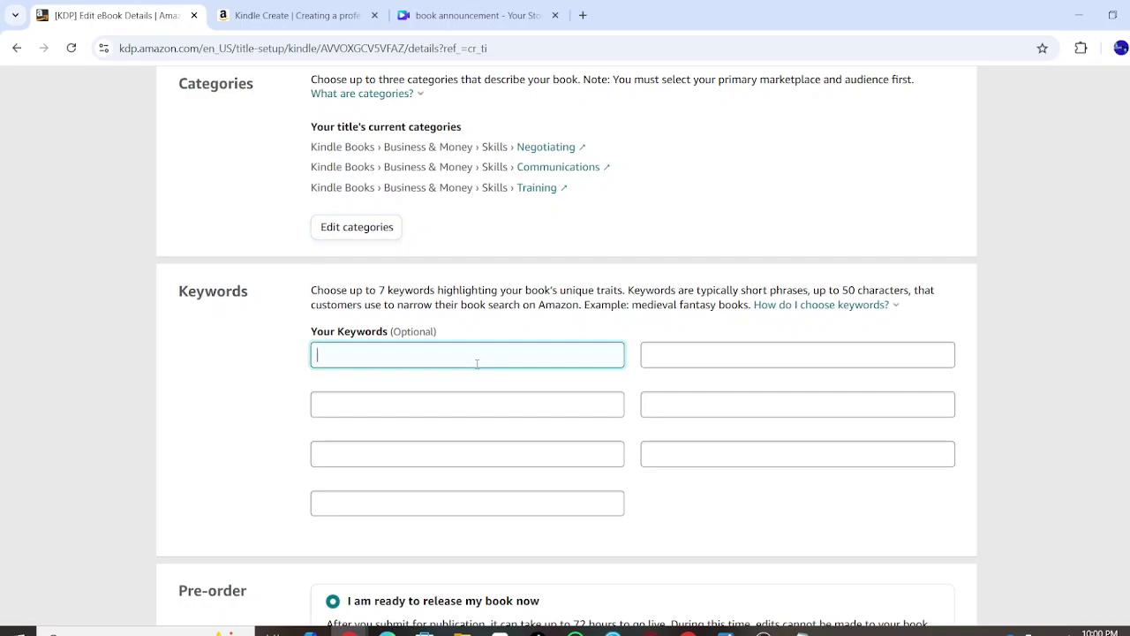
scroll(424, 311, "up", 4)
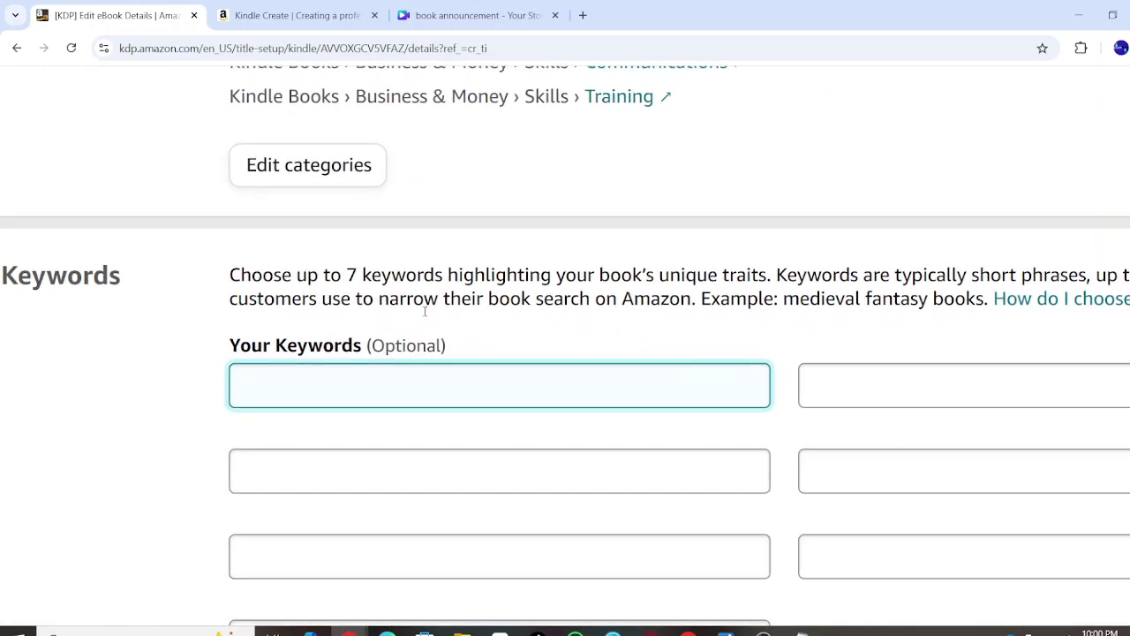
scroll(422, 323, "down", 4)
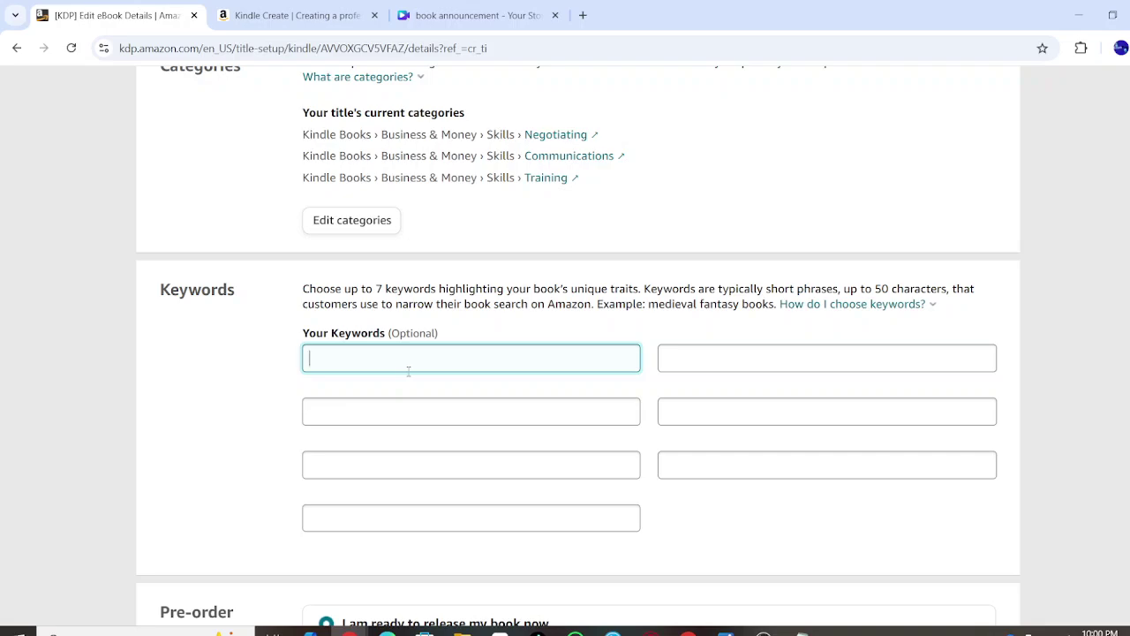
type("Sales Sbeginner")
Add "building rapport" as a keyword below "Sales beginner"
left_click(388, 402)
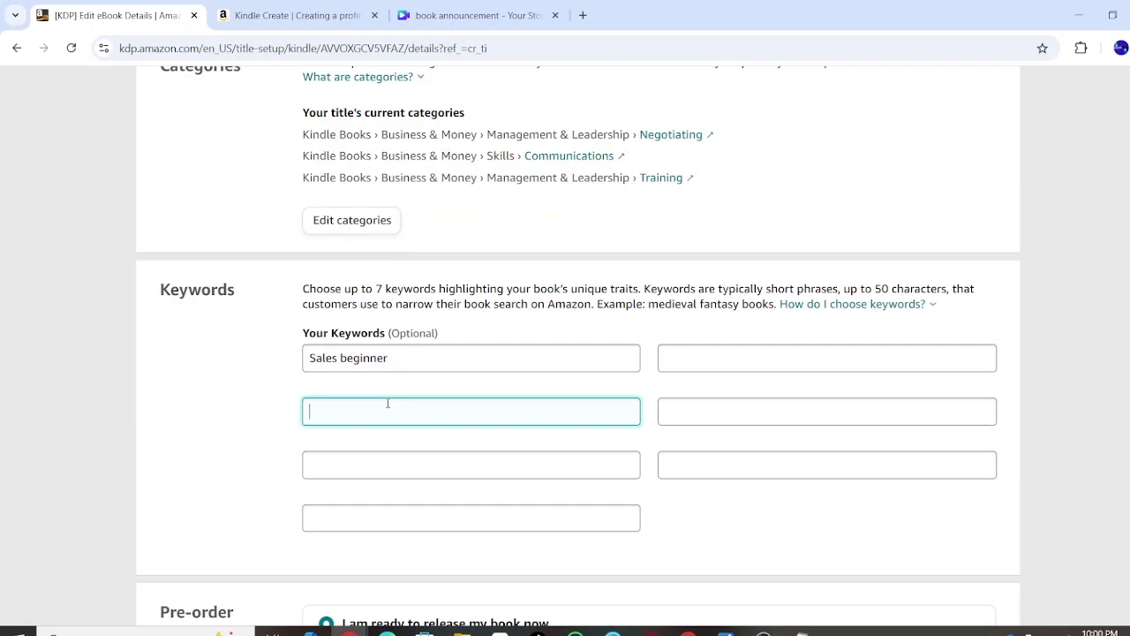
type("builddding r")
left_click(329, 412)
key("Delete")
type("rap")
key("BackSpace")
key("BackSpace")
key("BackSpace")
type("appor")
Add "self confidence" and "Introvert" as two more keywords below "building rapport"
left_click(375, 464)
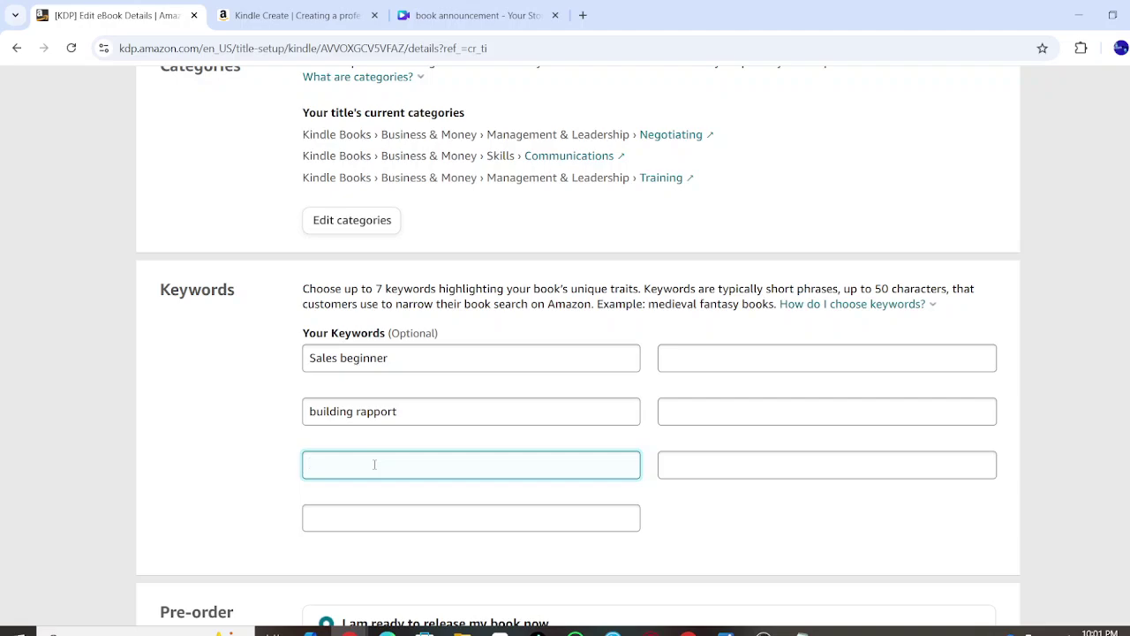
type("self confidence")
left_click(388, 518)
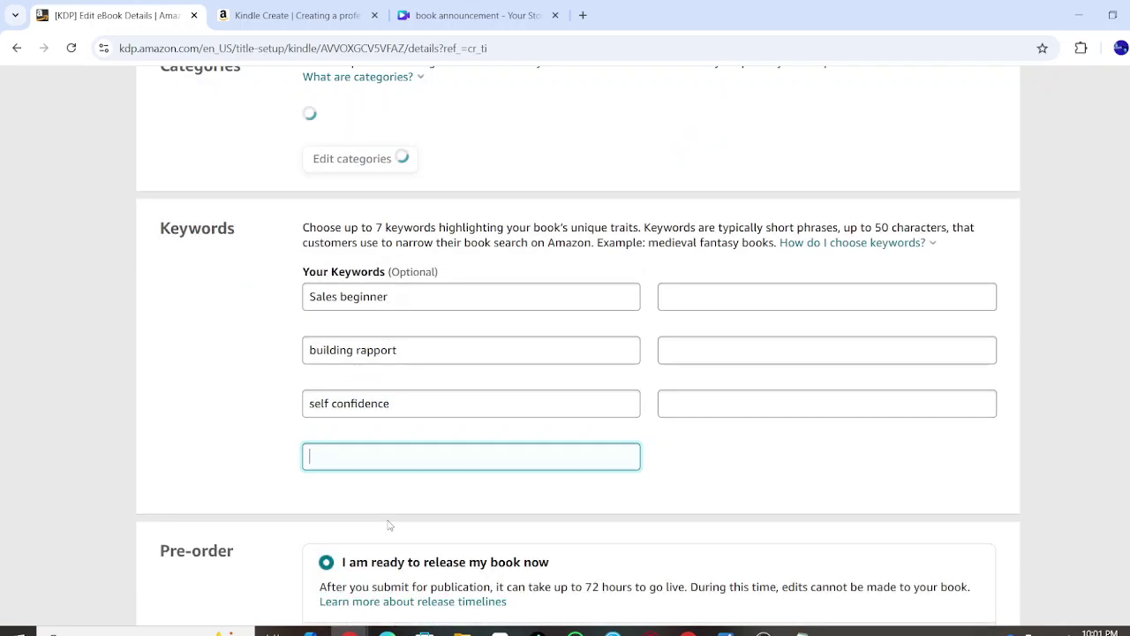
type("Introversion")
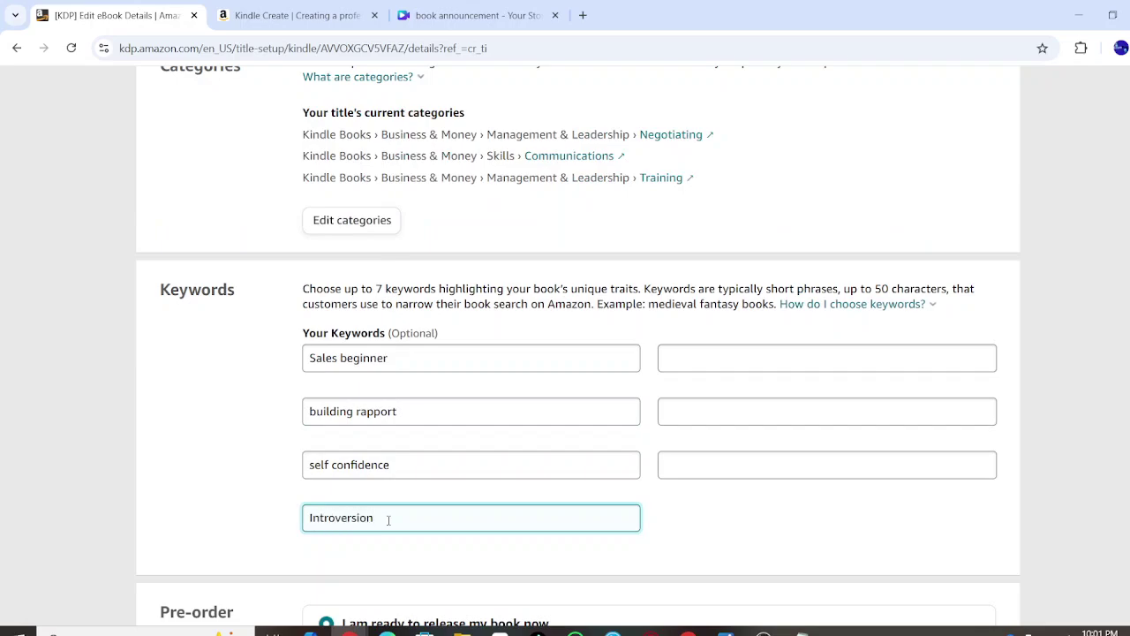
key("BackSpace")
key("BackSpace")
key("BackSpace")
type("trovert")
left_click(732, 360)
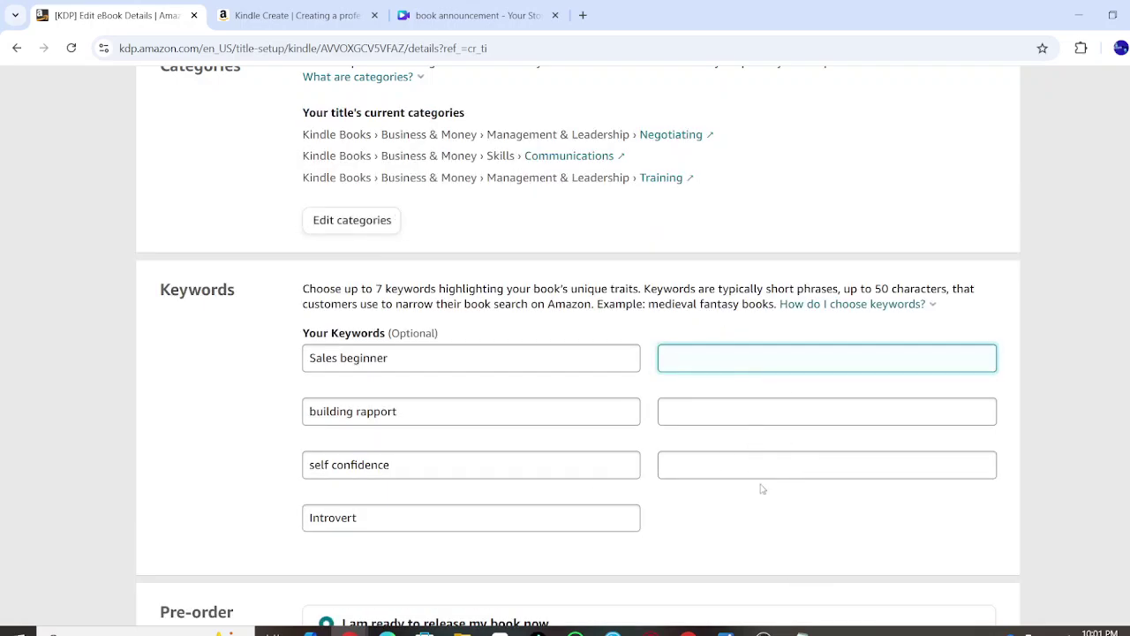
Make the Kindle eBook available for pre-order with a release date of 01/02/2025
scroll(805, 530, "down", 4)
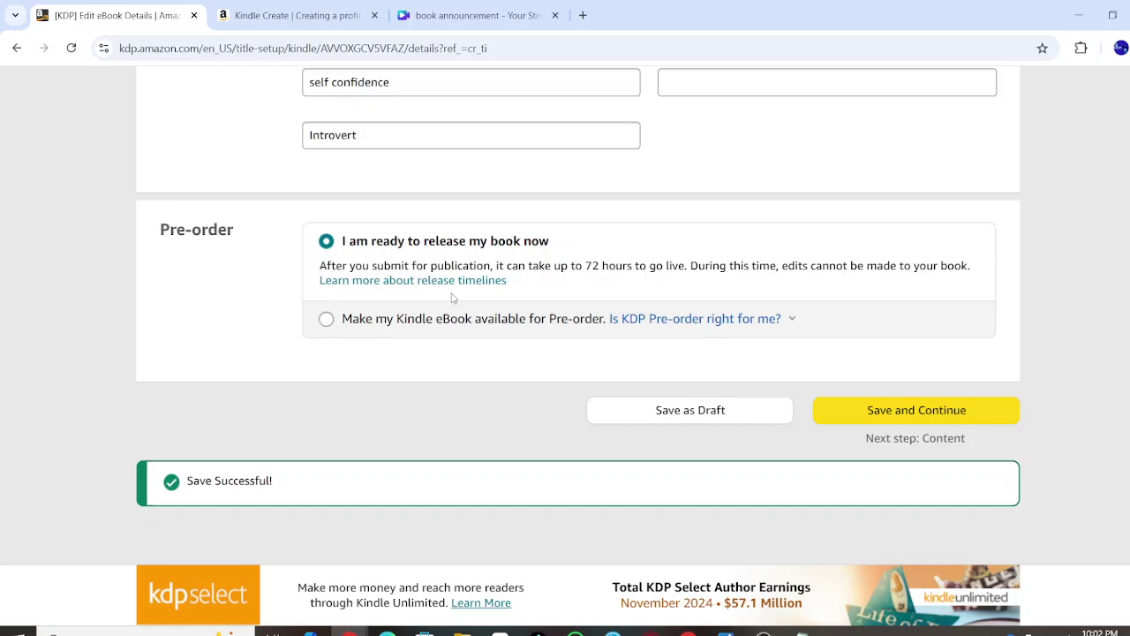
left_click(326, 319)
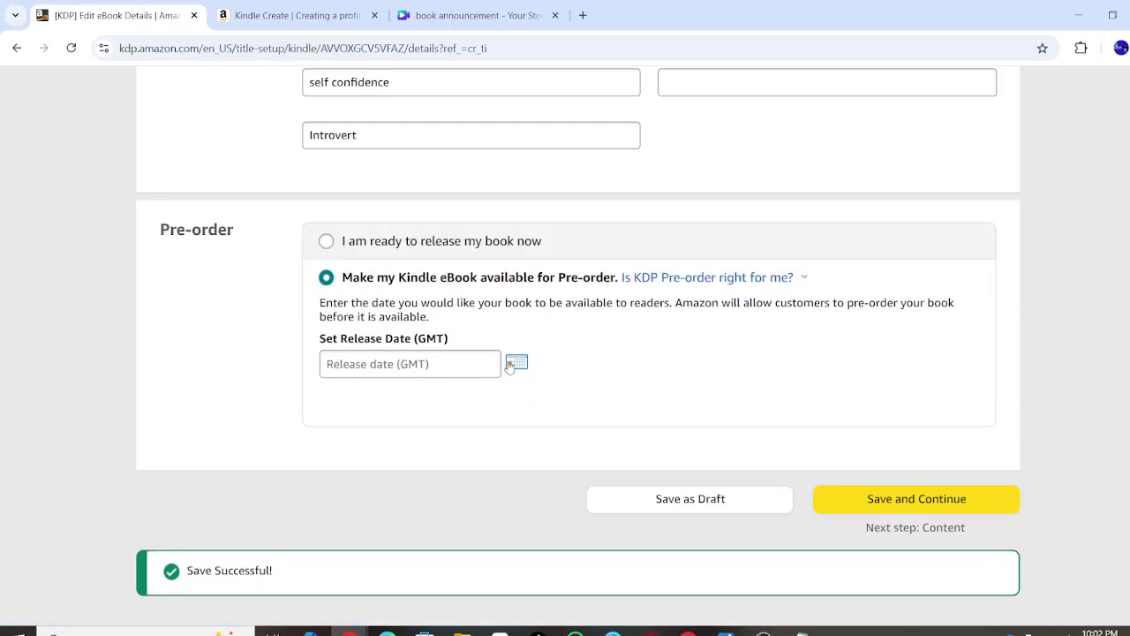
left_click(515, 363)
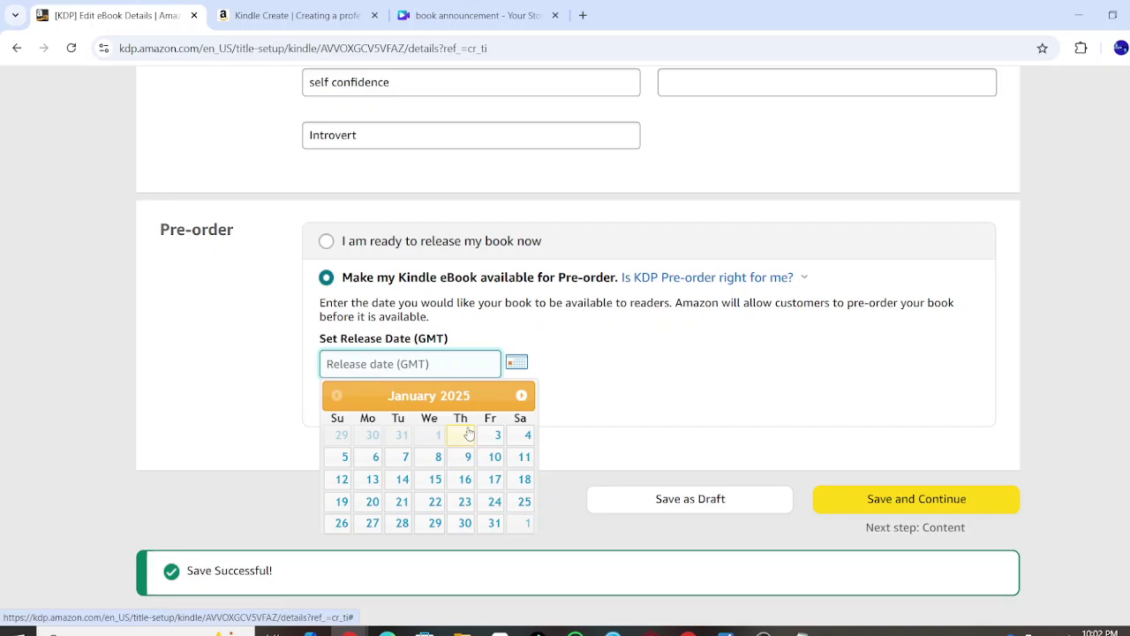
scroll(469, 434, "up", 5, "ctrl")
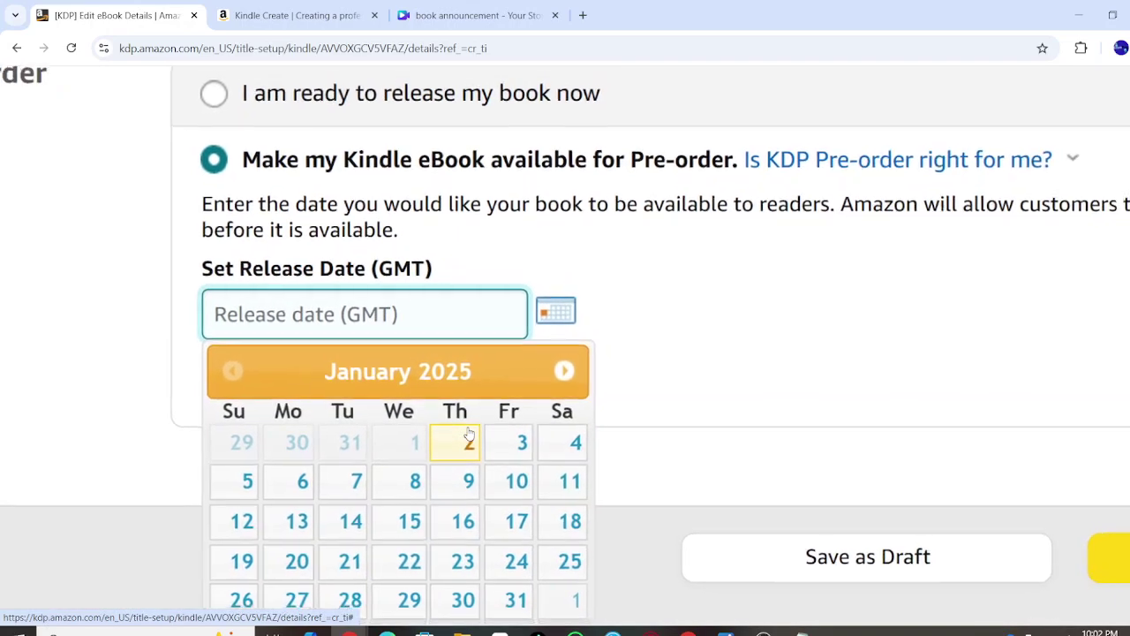
scroll(469, 434, "down", 5, "ctrl")
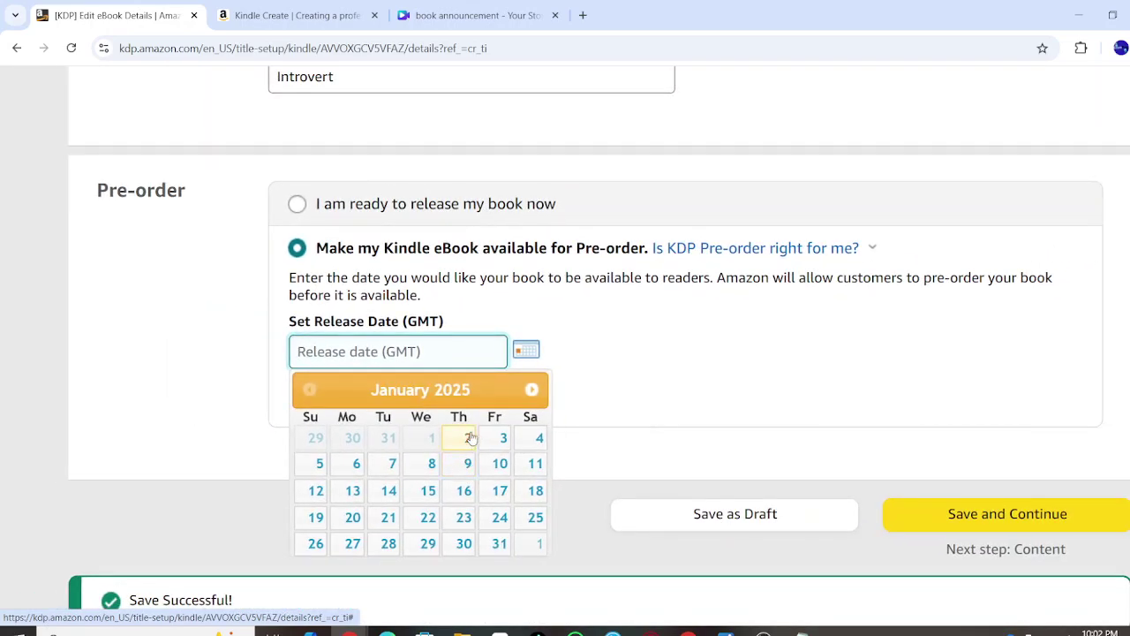
left_click(468, 438)
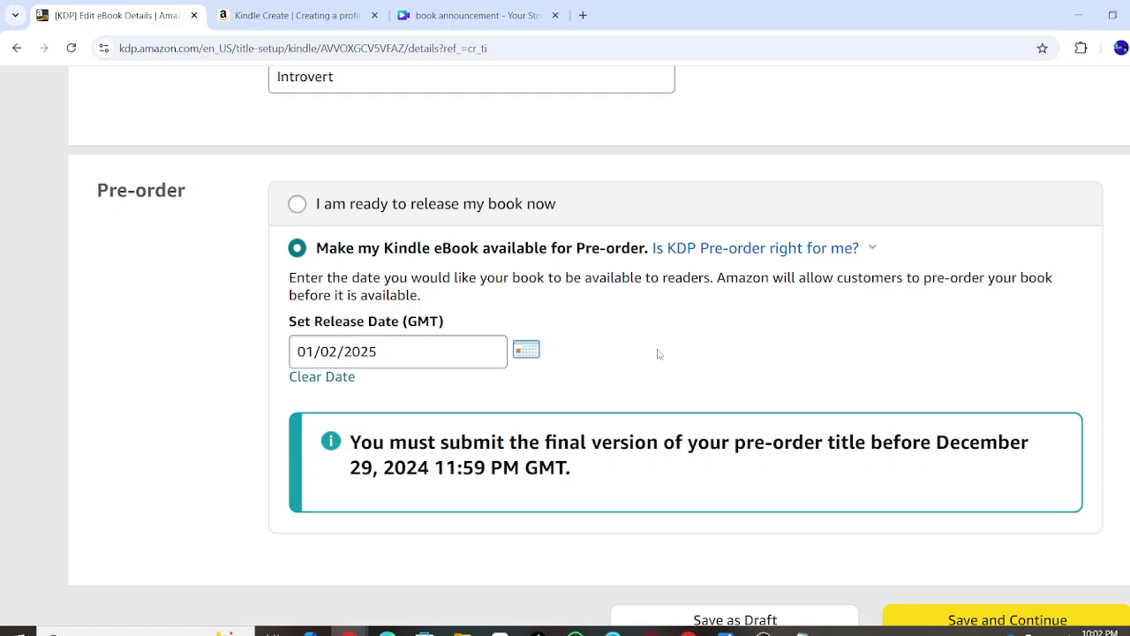
left_click(528, 350)
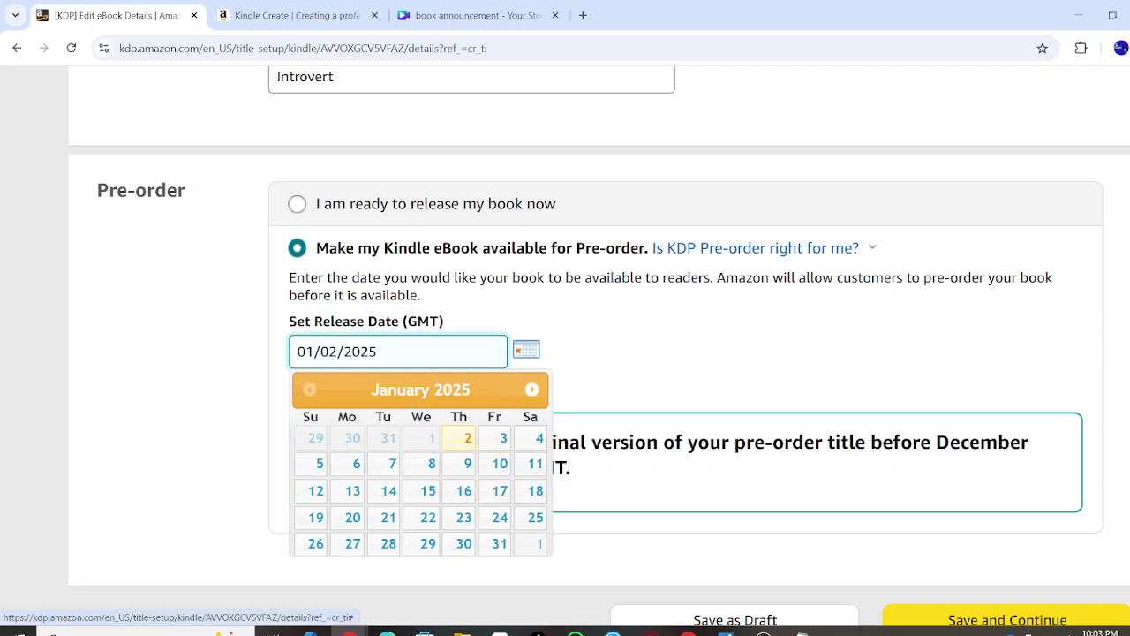
left_click(621, 328)
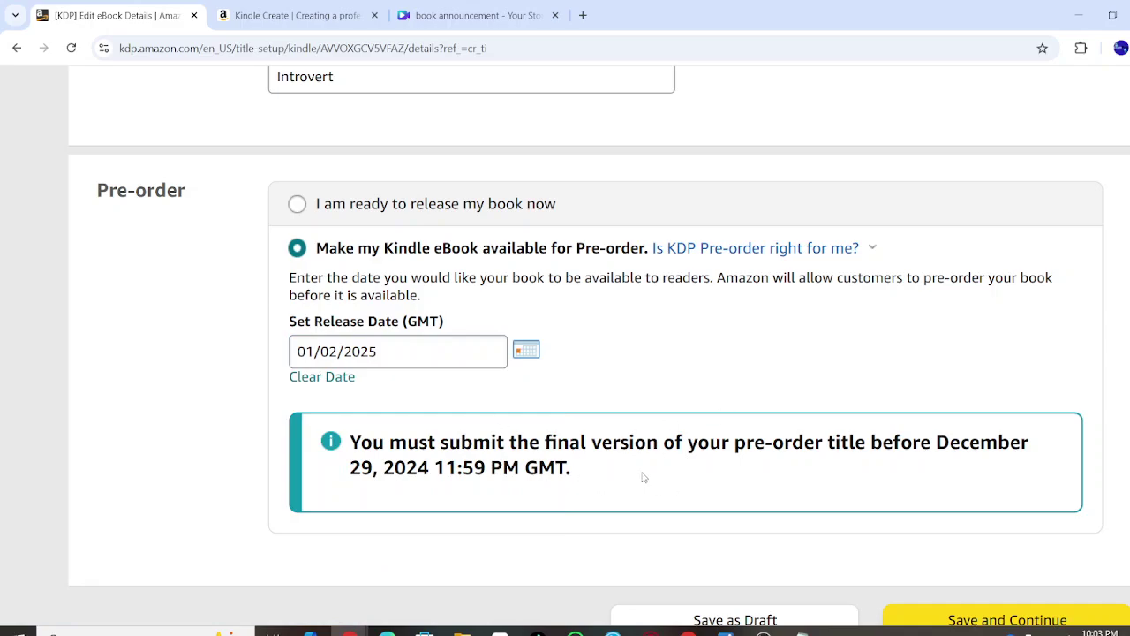
Review the completed eBook details from the pre-order section up to the edition number and back to the page's end
scroll(777, 444, "down", 1)
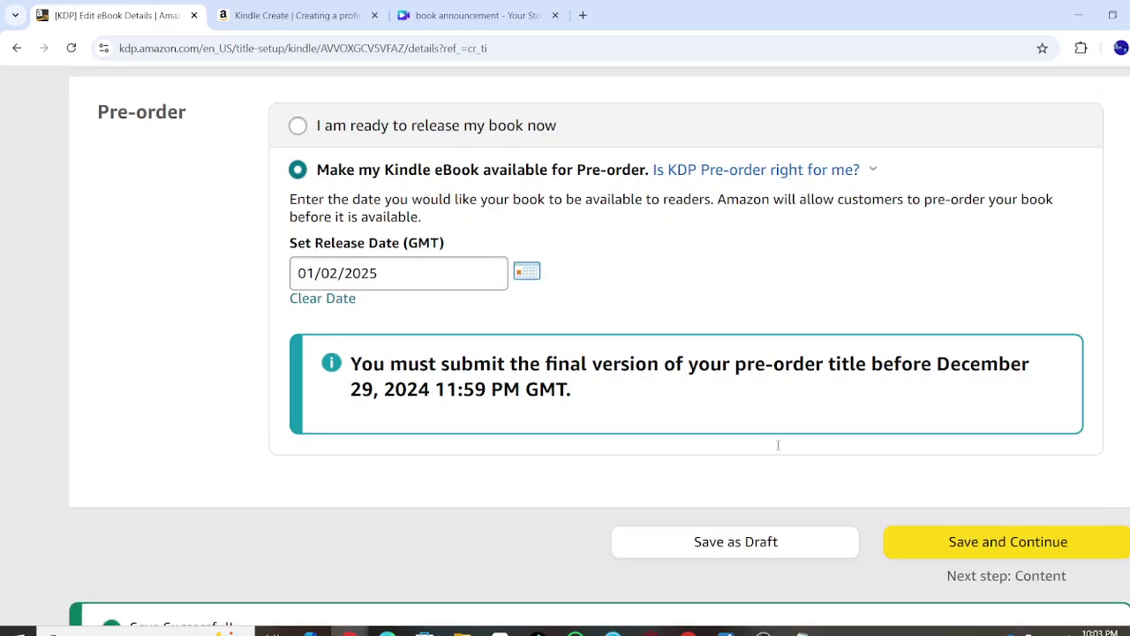
scroll(777, 444, "up", 1)
scroll(778, 450, "up", 15)
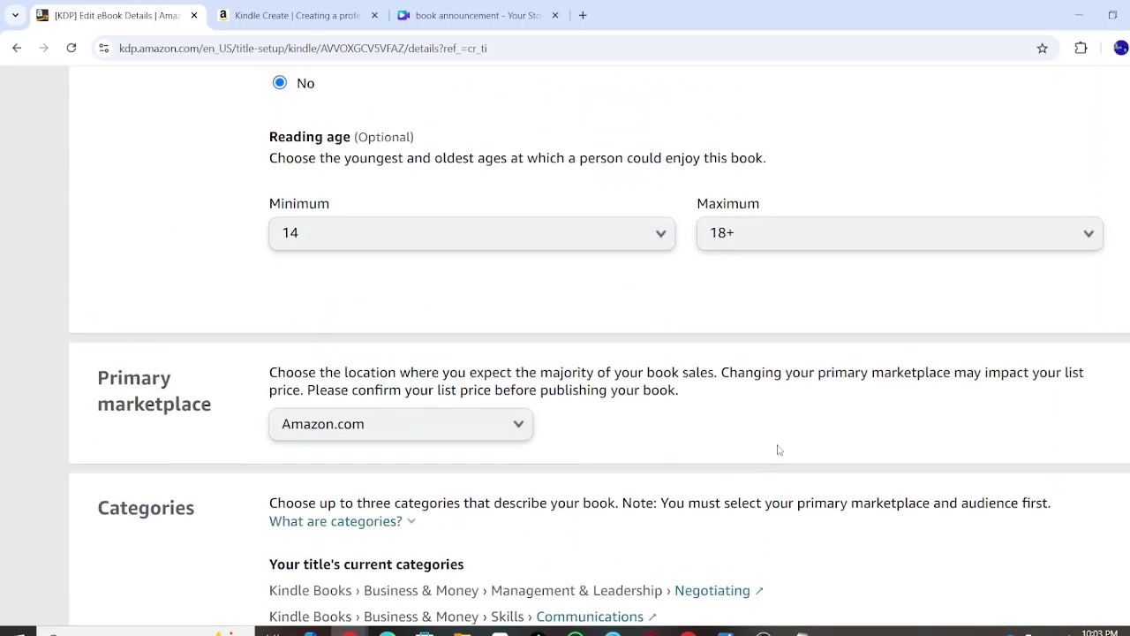
scroll(778, 450, "up", 10)
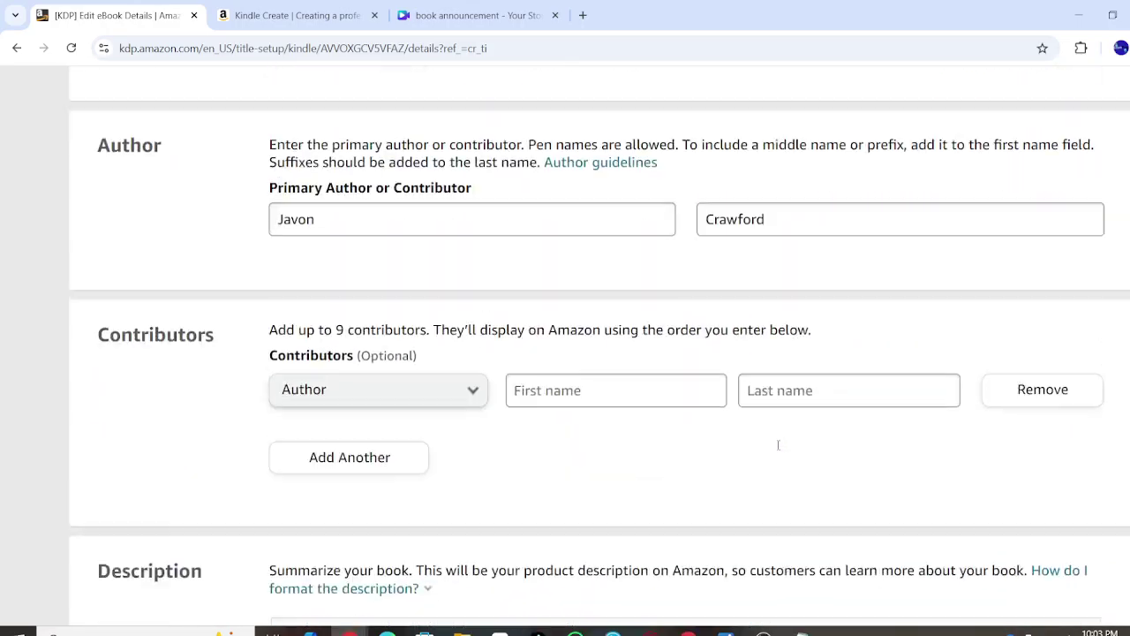
scroll(778, 449, "up", 2)
scroll(778, 449, "down", 18)
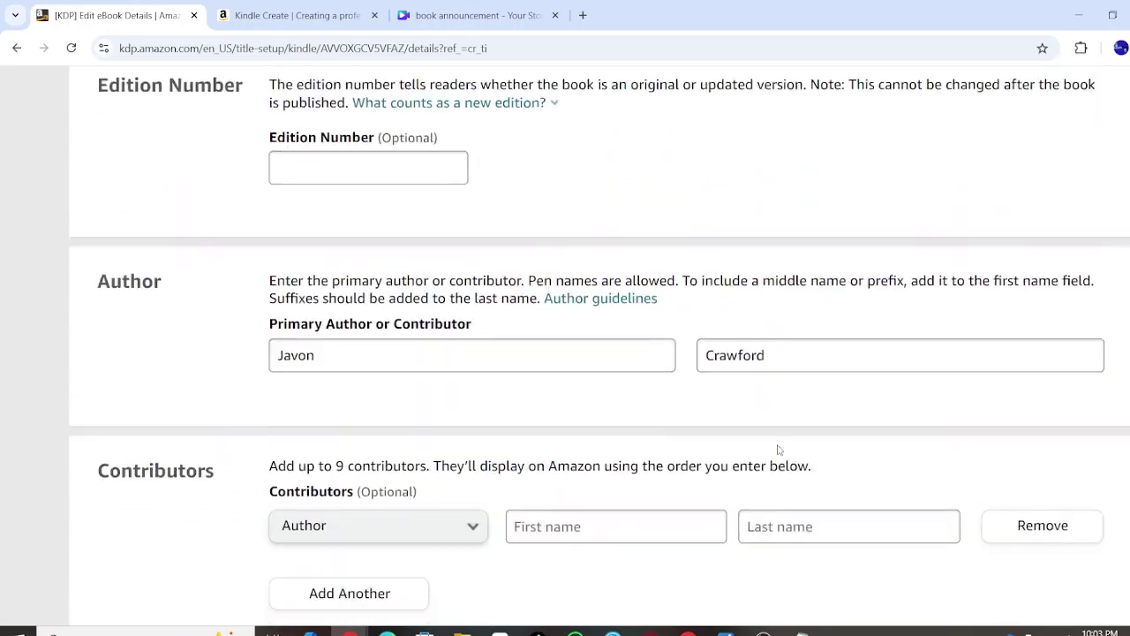
scroll(778, 445, "down", 10)
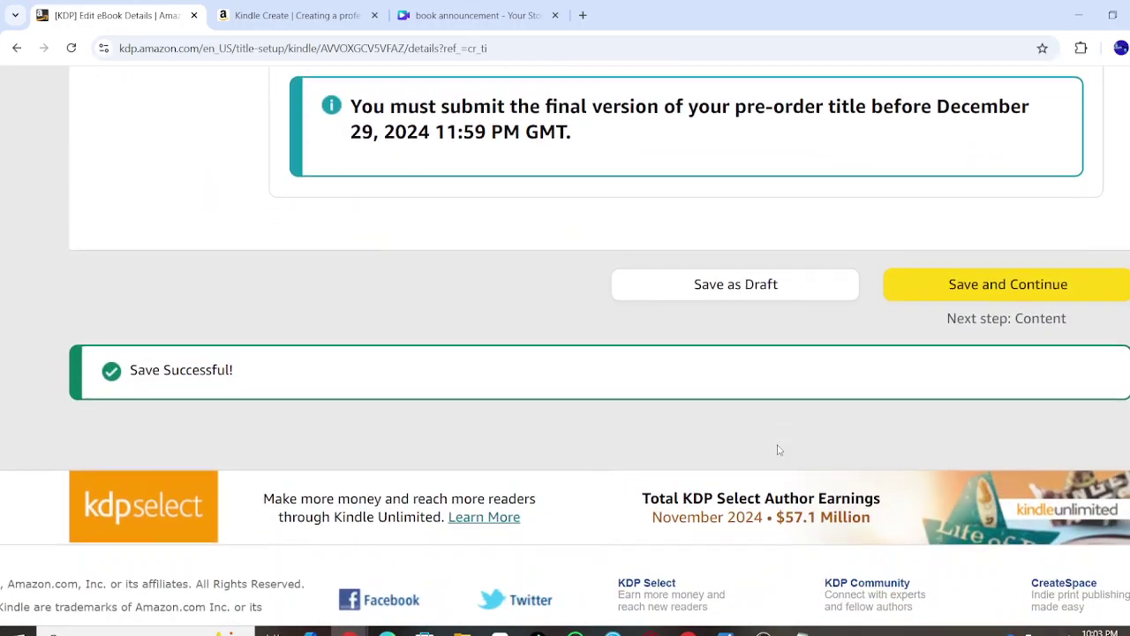
Save the eBook details and continue to the Kindle eBook Content page
key("ctrl+minus")
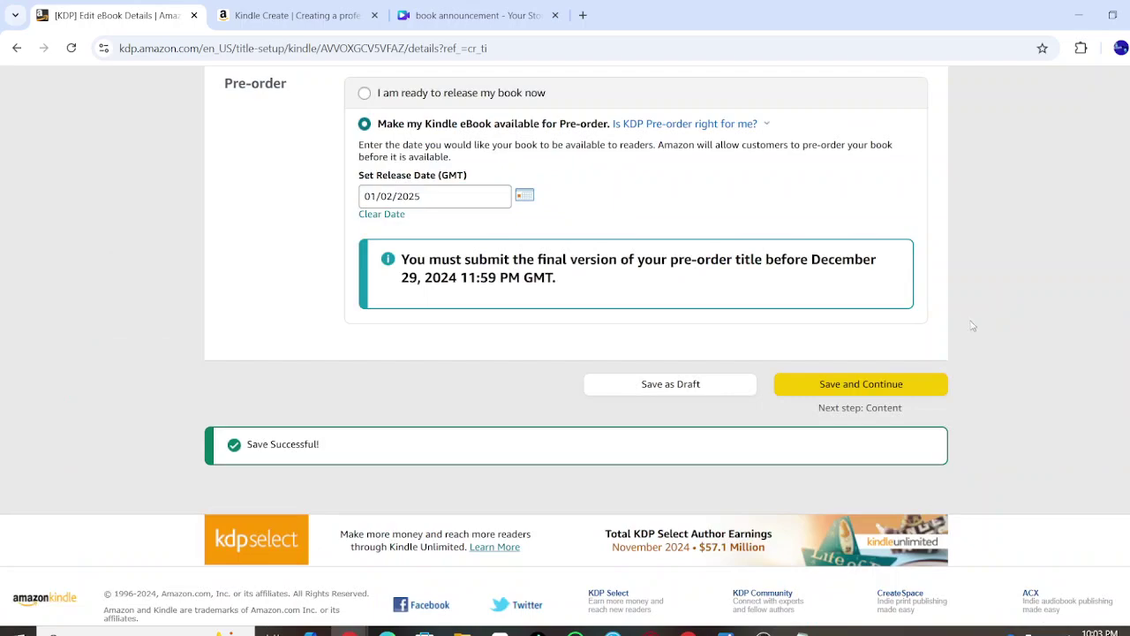
left_click(902, 385)
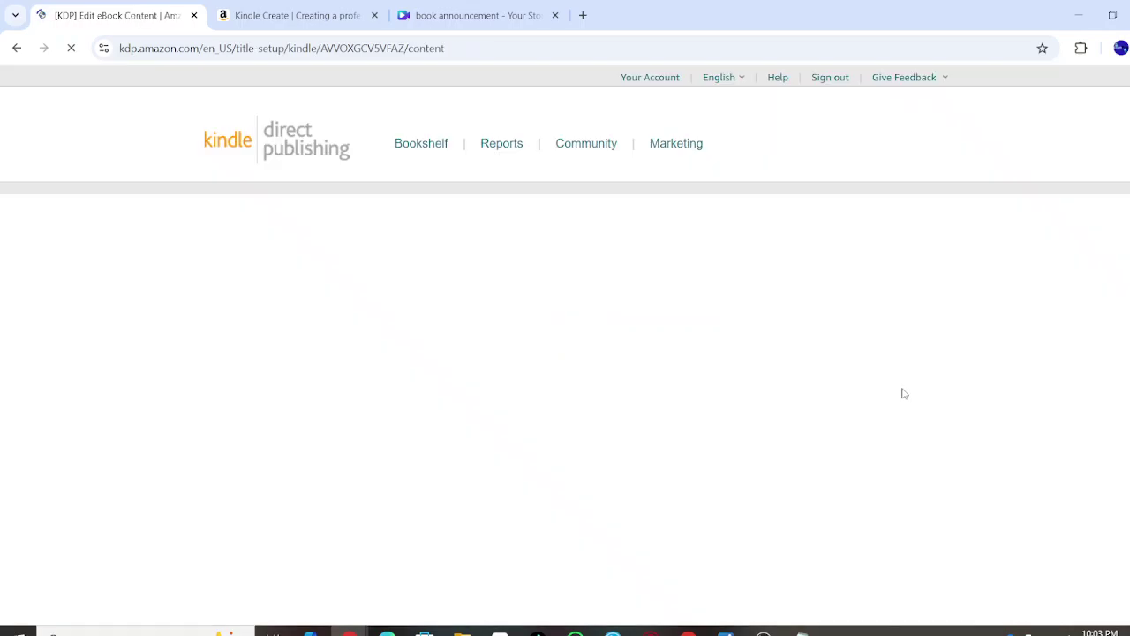
scroll(444, 345, "down", 3)
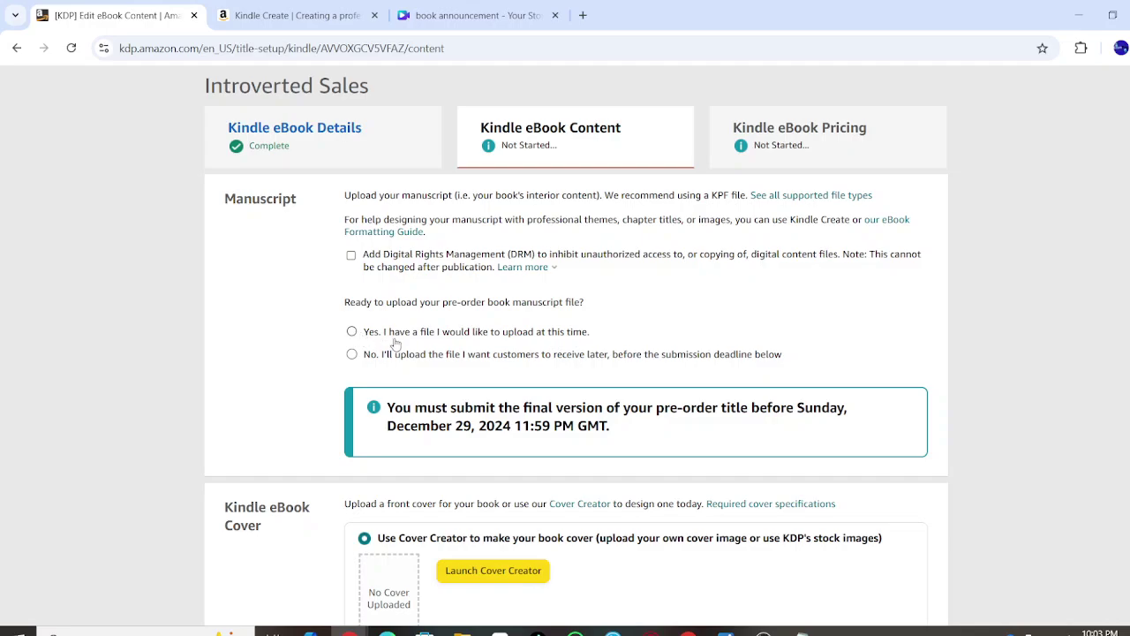
In the Manuscript section, indicate that a pre-order manuscript file is ready to upload at this time
key("ctrl+plus")
key("ctrl+plus")
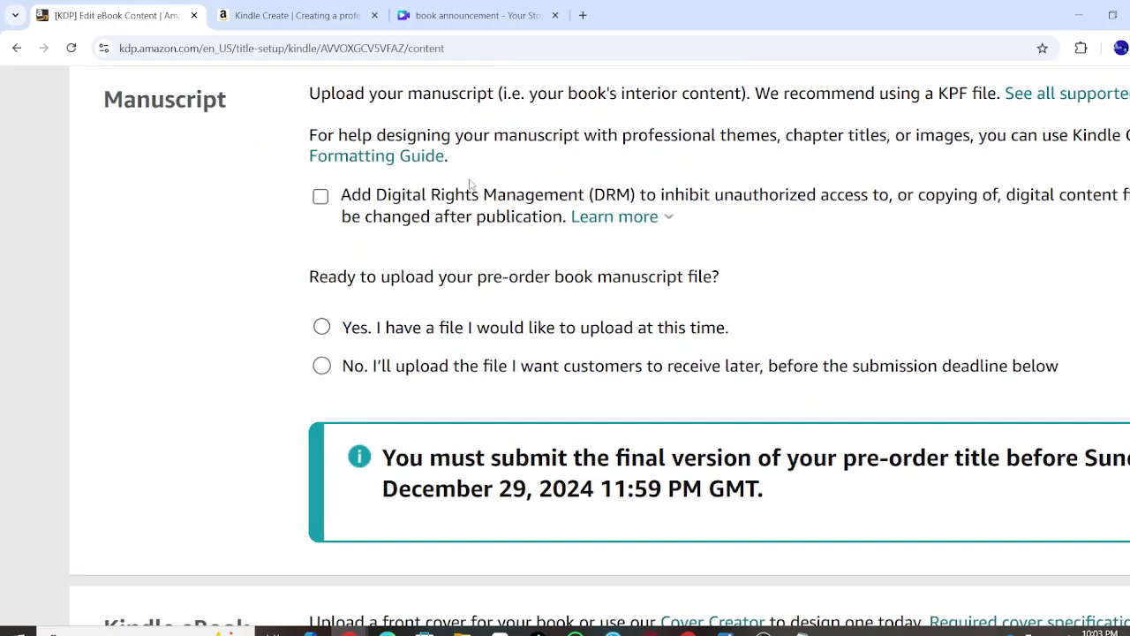
scroll(432, 202, "right", 2)
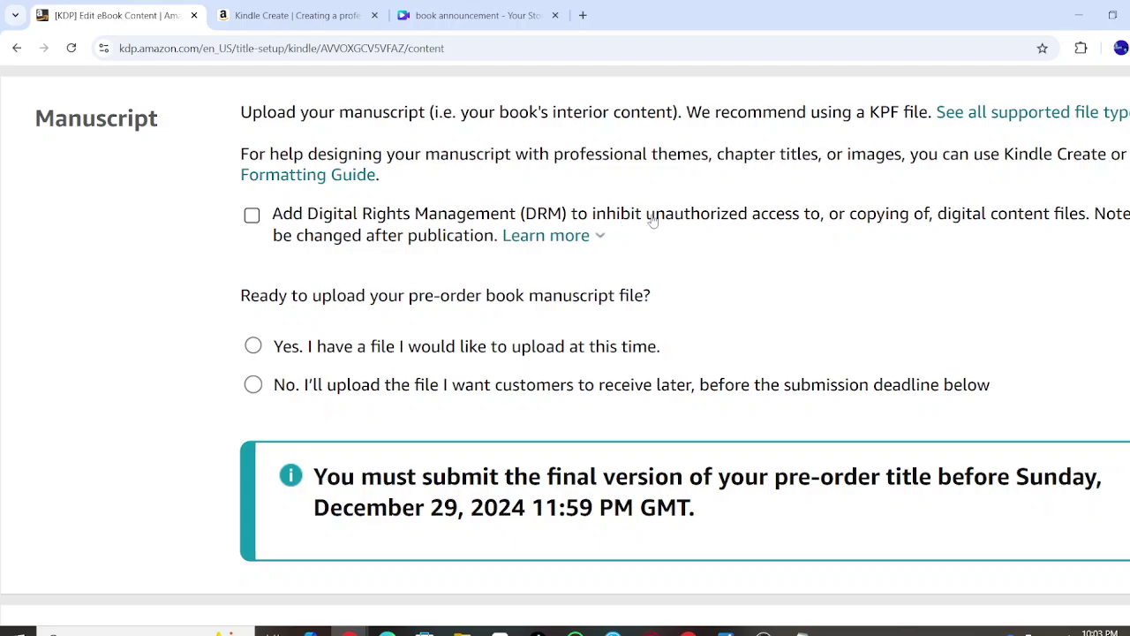
scroll(770, 238, "right", 3)
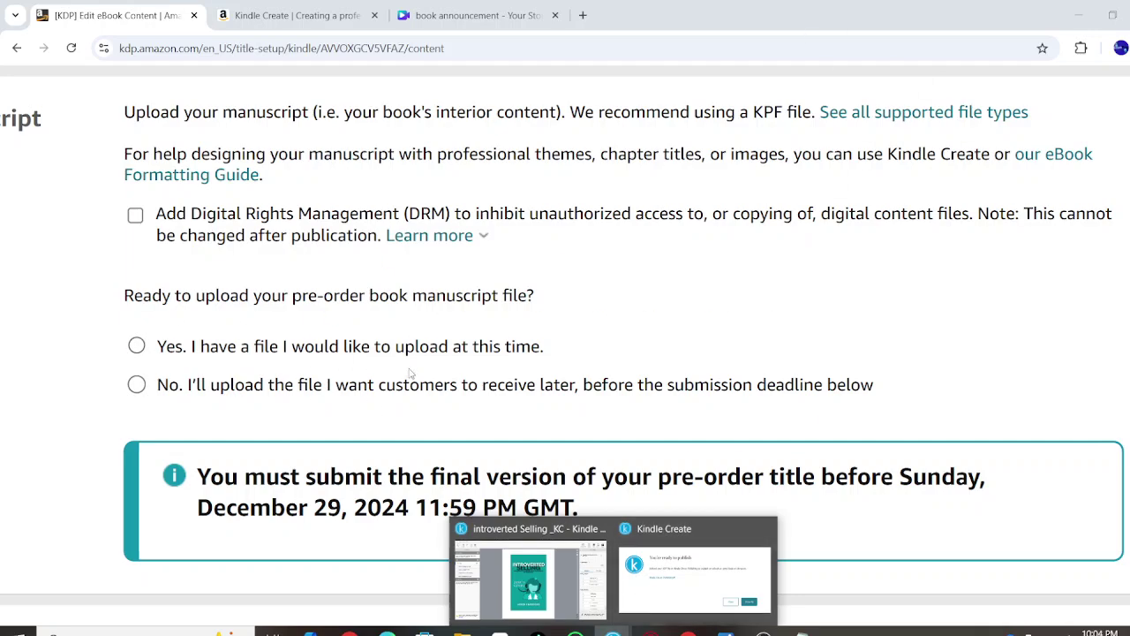
left_click(138, 347)
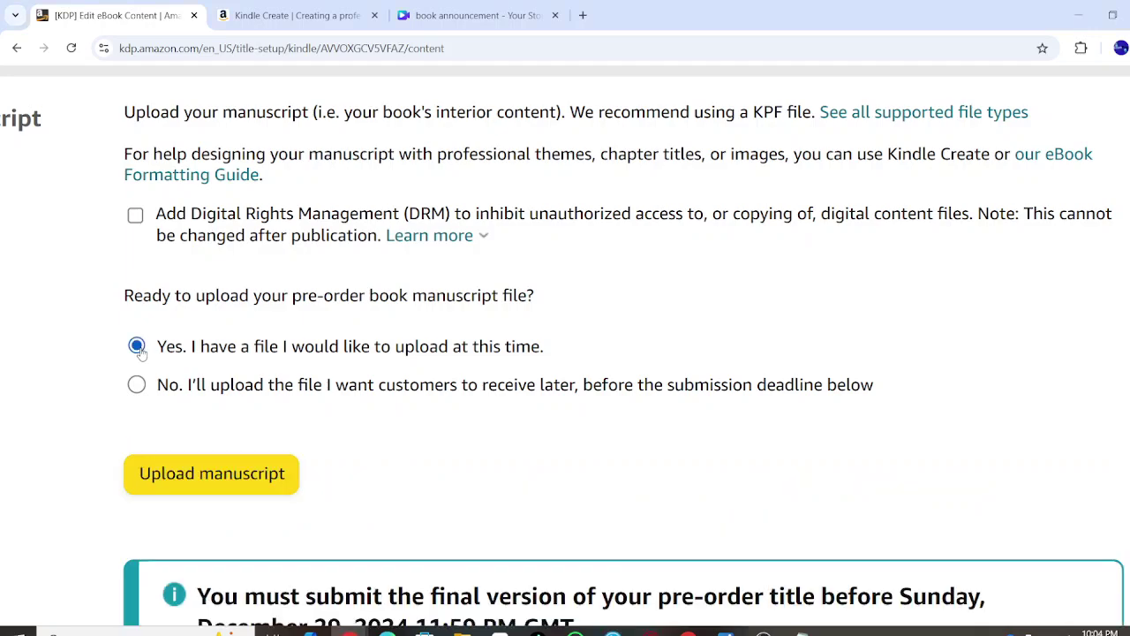
Upload introsales.kpf from the KPF folder in Downloads as the manuscript and acknowledge the submission notice
left_click(218, 474)
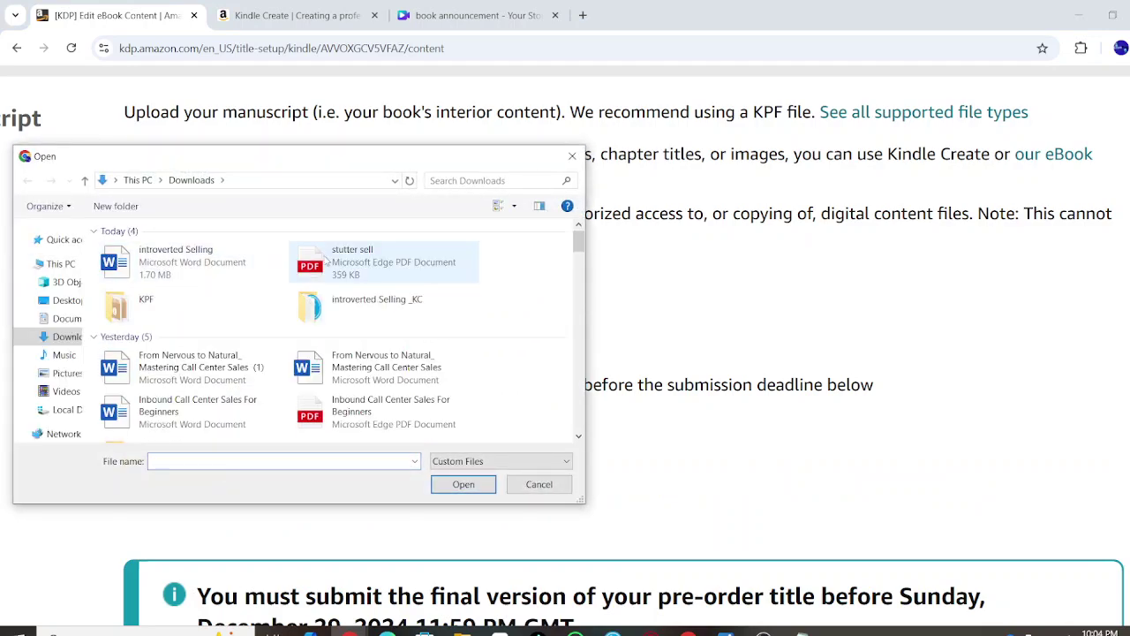
double_click(228, 310)
left_click(141, 268)
left_click(477, 485)
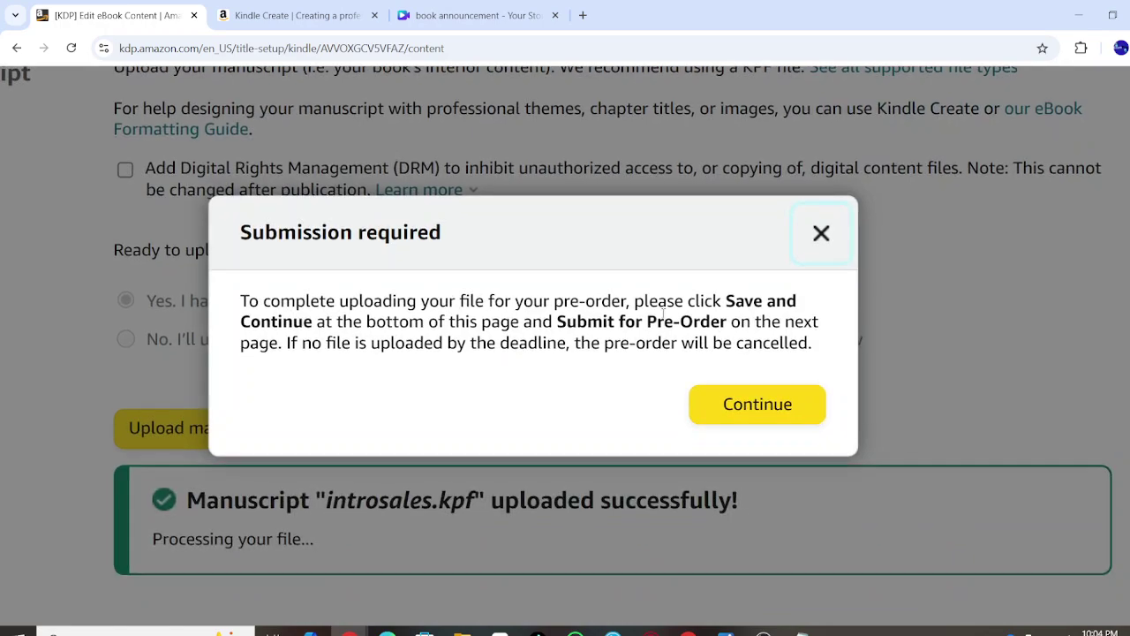
left_click(757, 404)
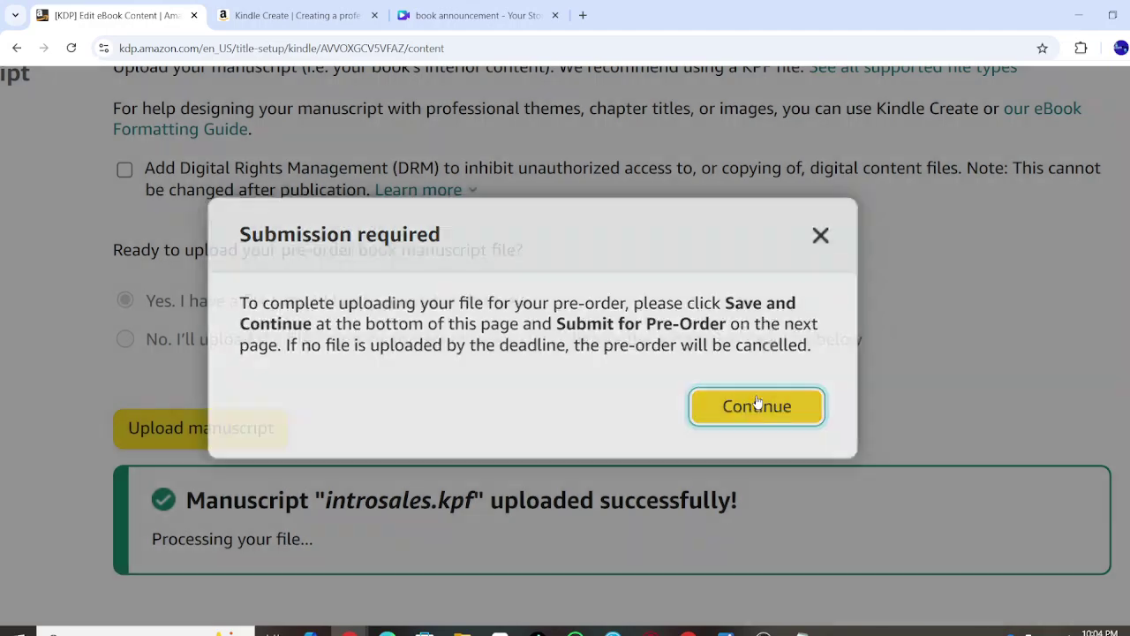
Check the final manuscript submission deadline against today's date in the system calendar
scroll(629, 355, "down", 4)
scroll(631, 355, "down", 2)
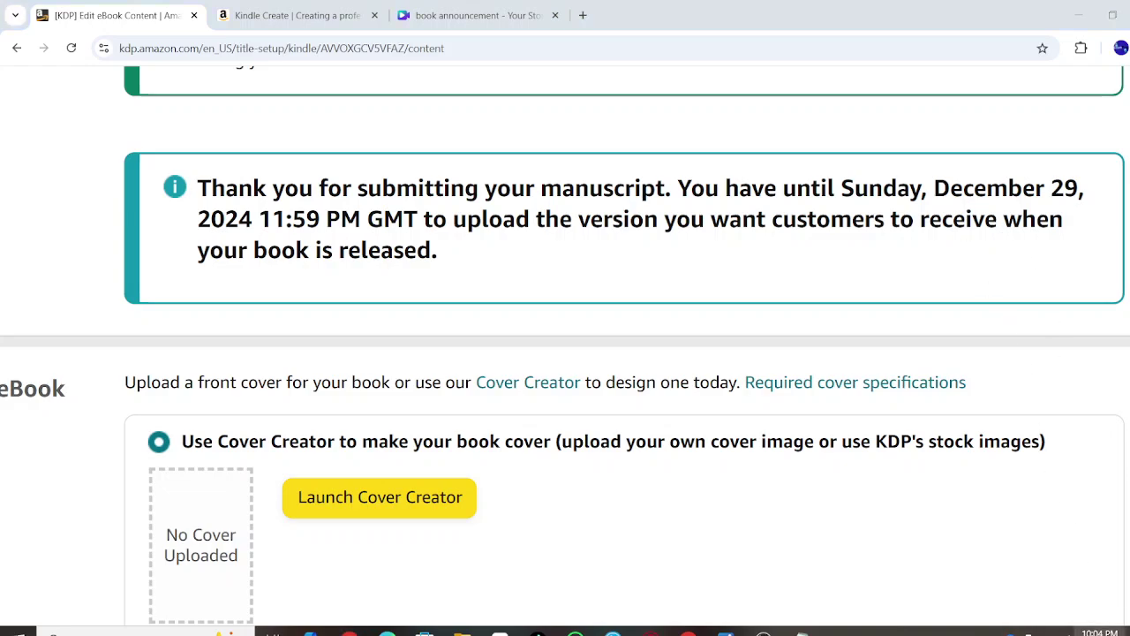
left_click(1099, 632)
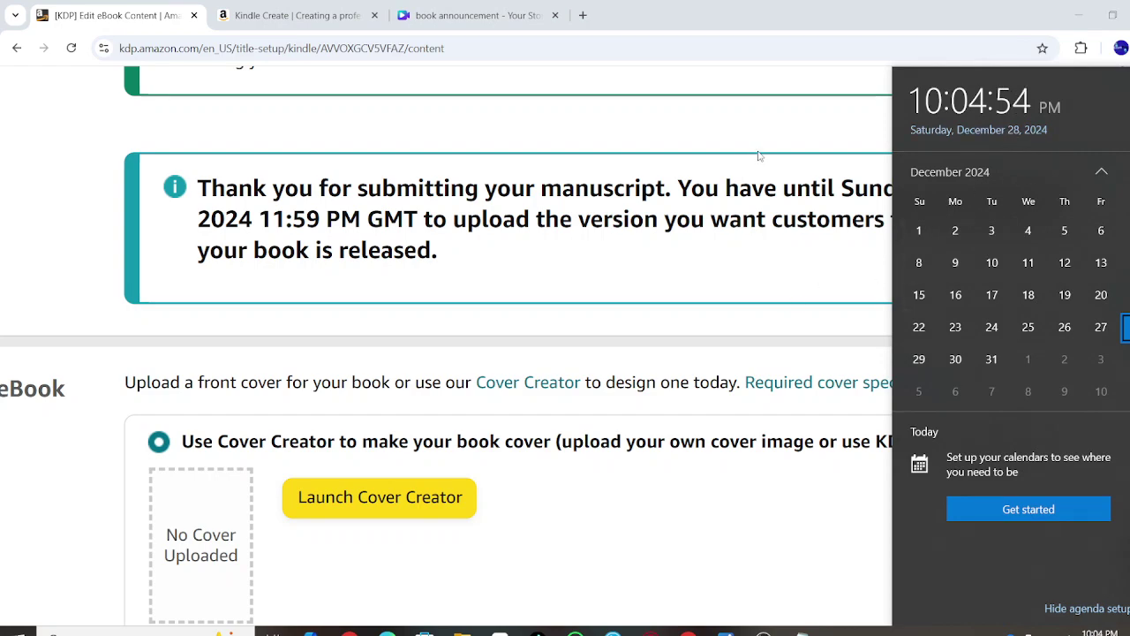
left_click(741, 256)
left_click_drag(751, 247, 726, 247)
left_click(726, 247)
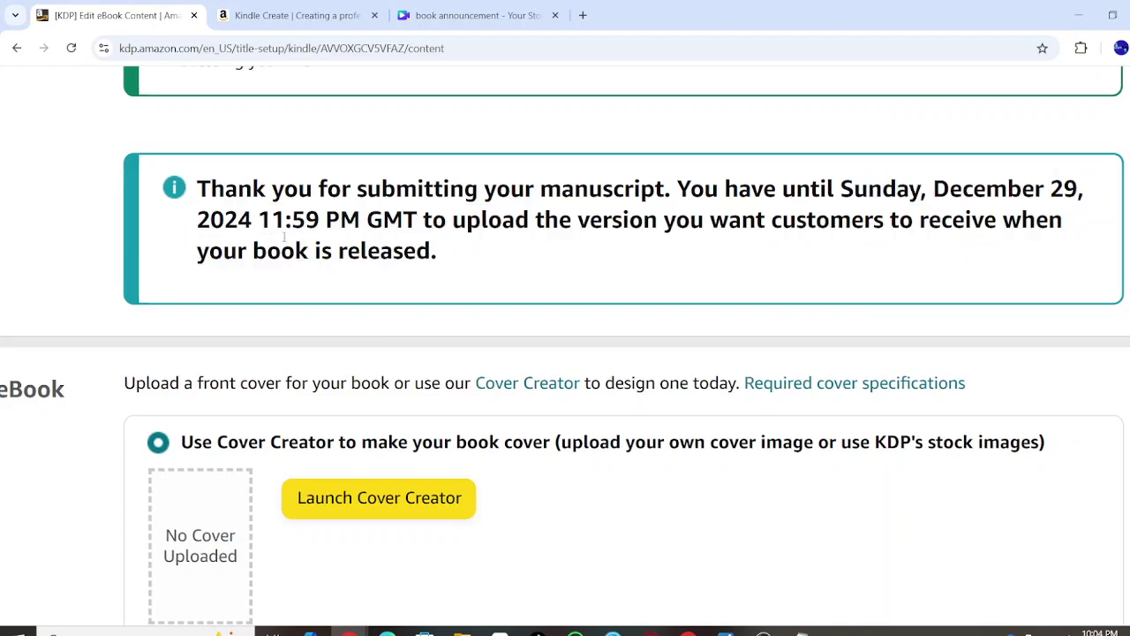
scroll(302, 236, "up", 3)
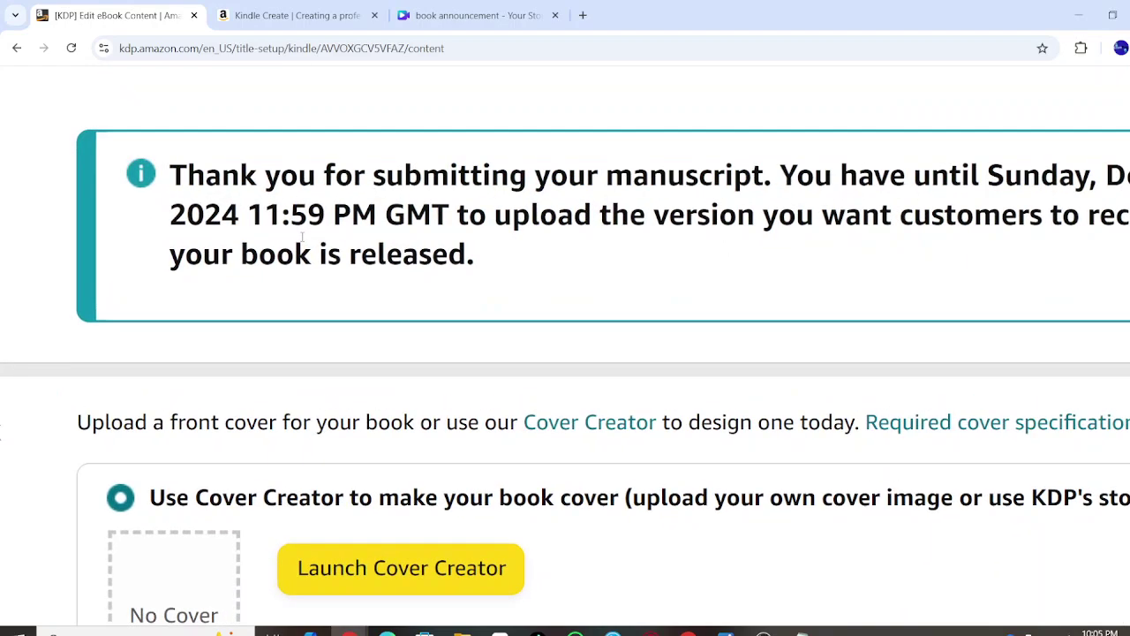
scroll(316, 299, "down", 3)
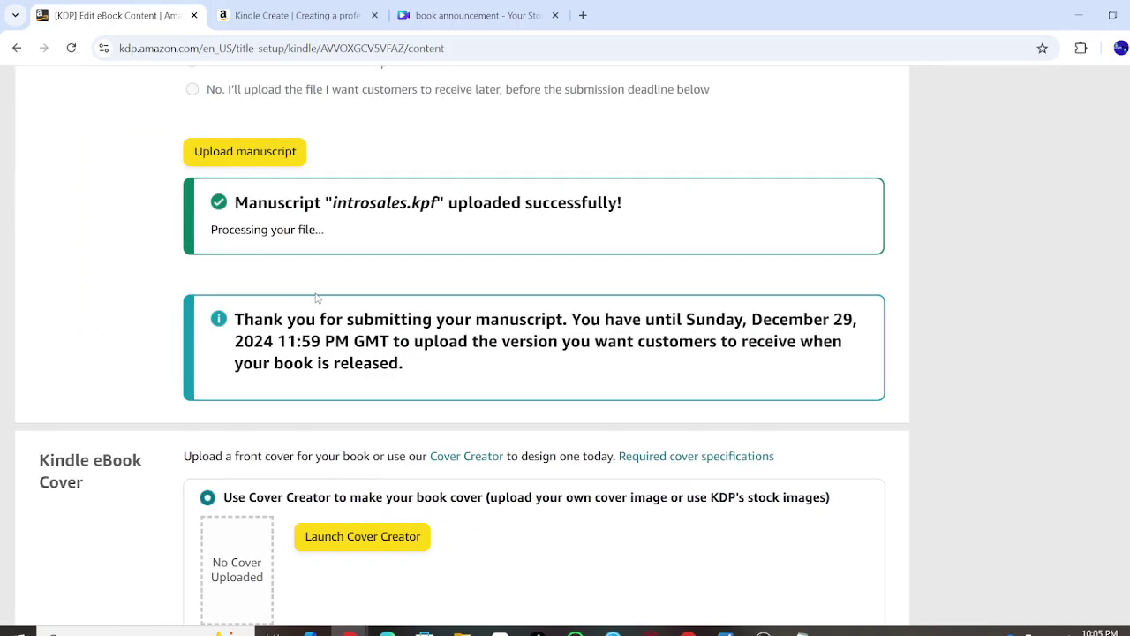
Launch Cover Creator for the Kindle eBook cover and continue past its how-to introduction
scroll(316, 299, "down", 3)
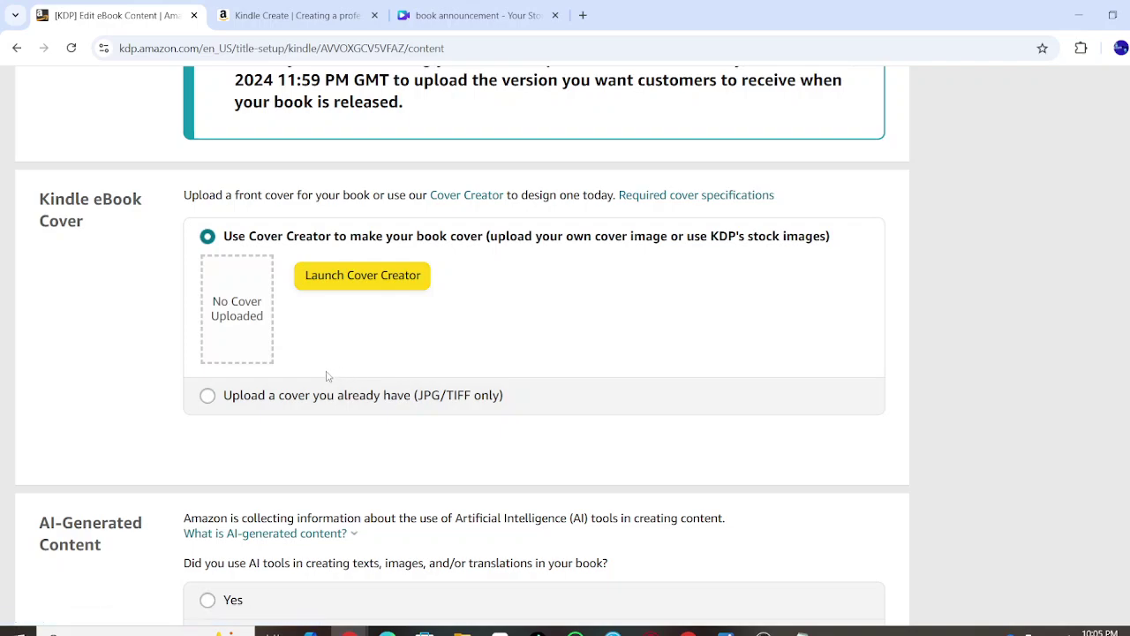
left_click(360, 281)
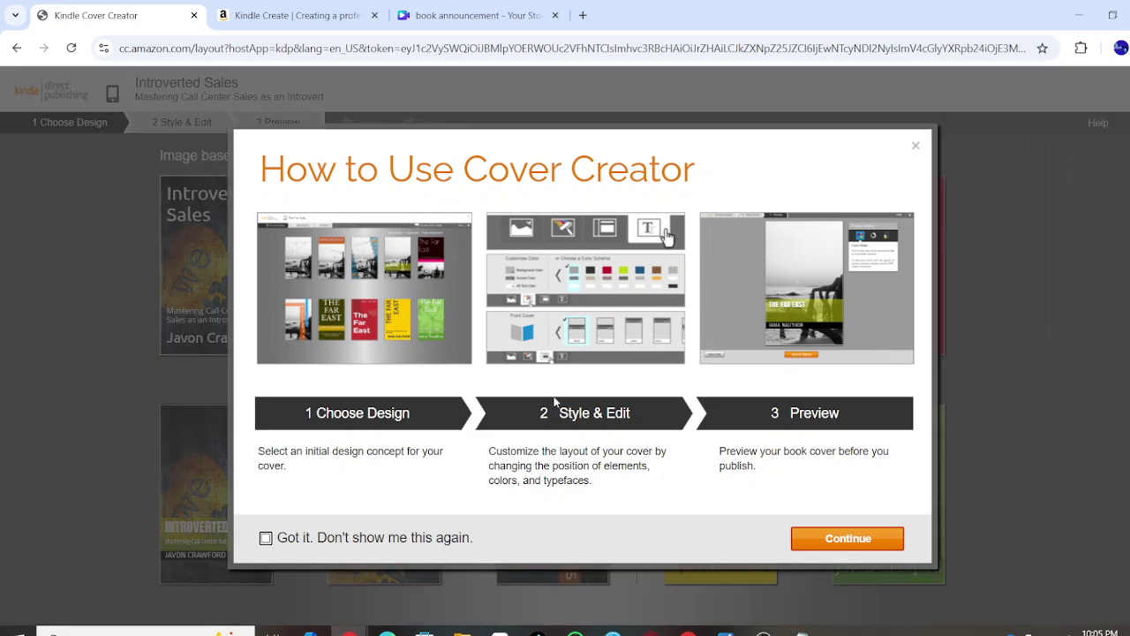
left_click(839, 538)
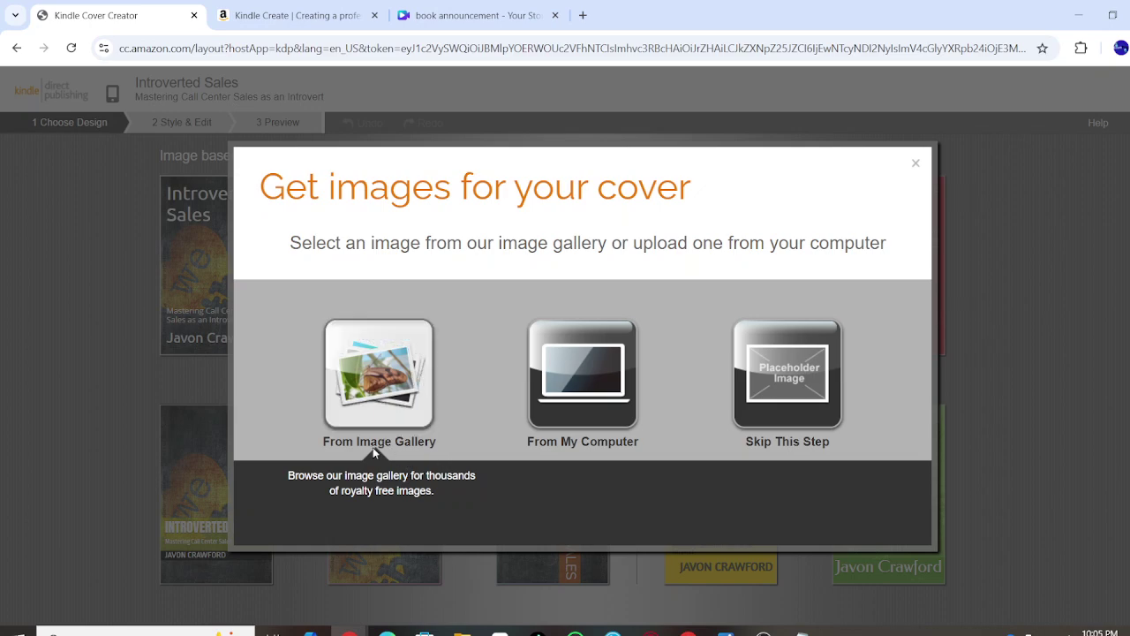
Import the image "S-S Sold Call Center Sales. (4)" from the computer's Downloads folder for the cover
left_click(567, 407)
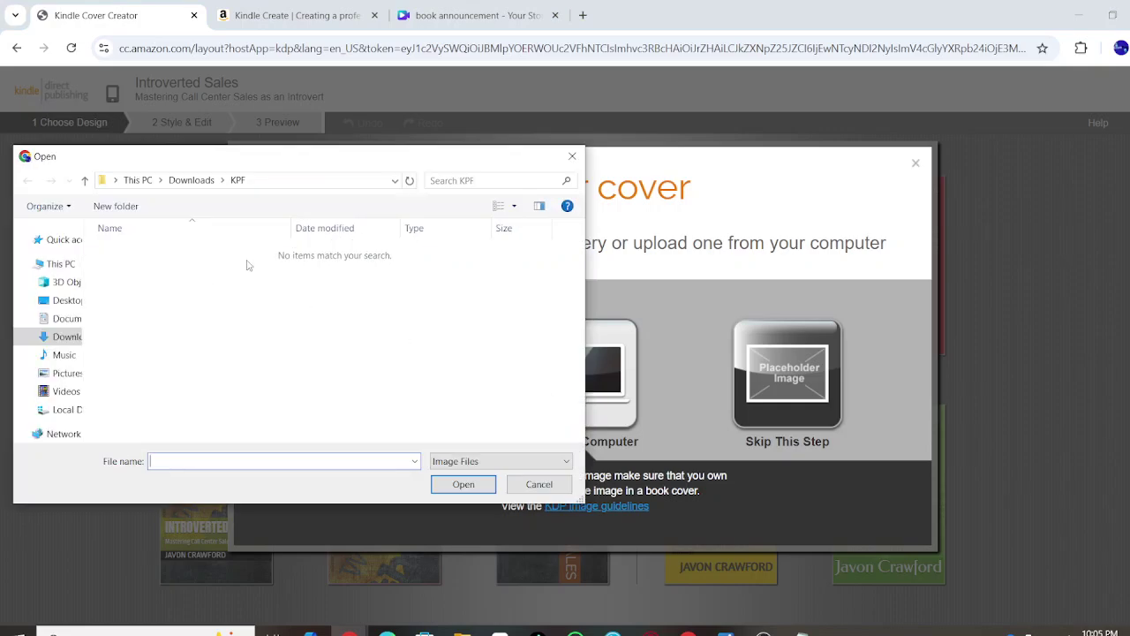
left_click(73, 342)
left_click(71, 337)
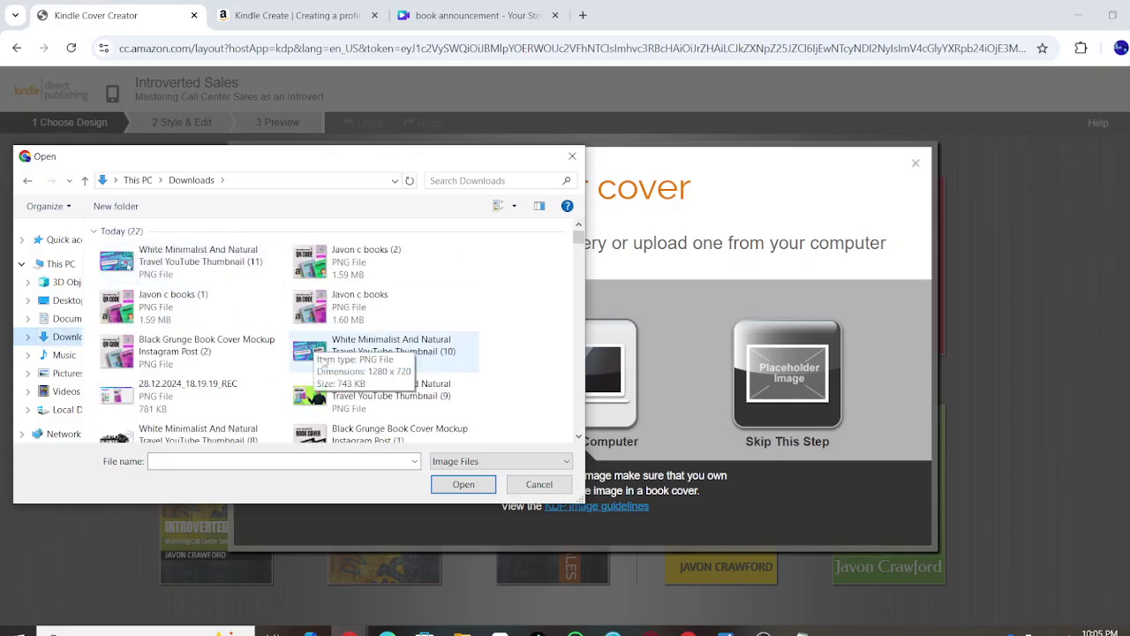
scroll(331, 371, "down", 2)
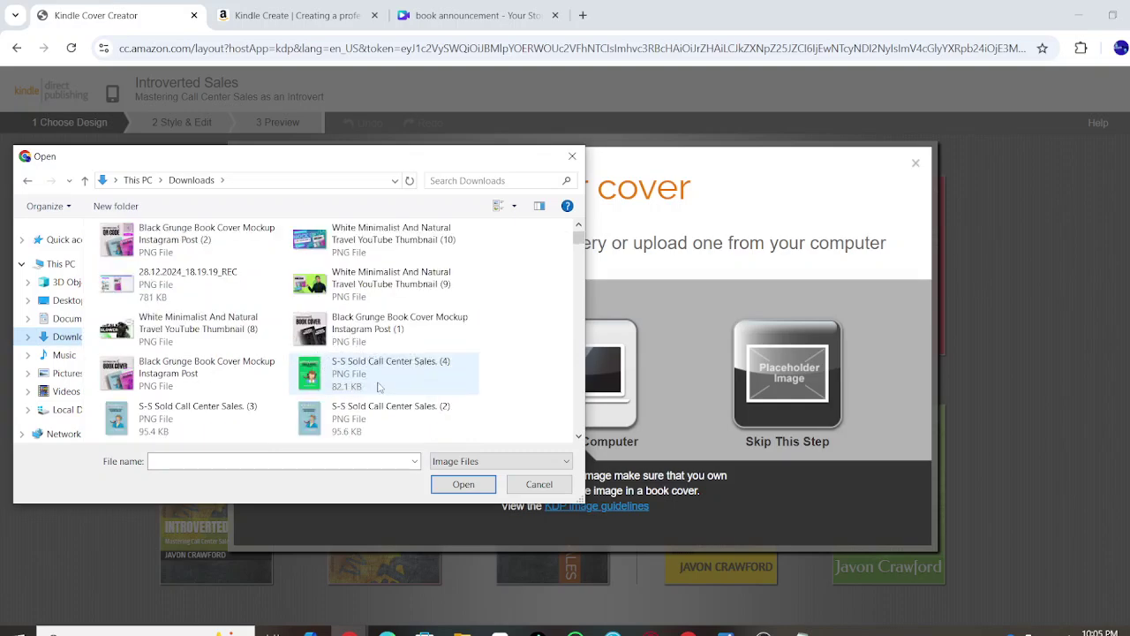
left_click(378, 387)
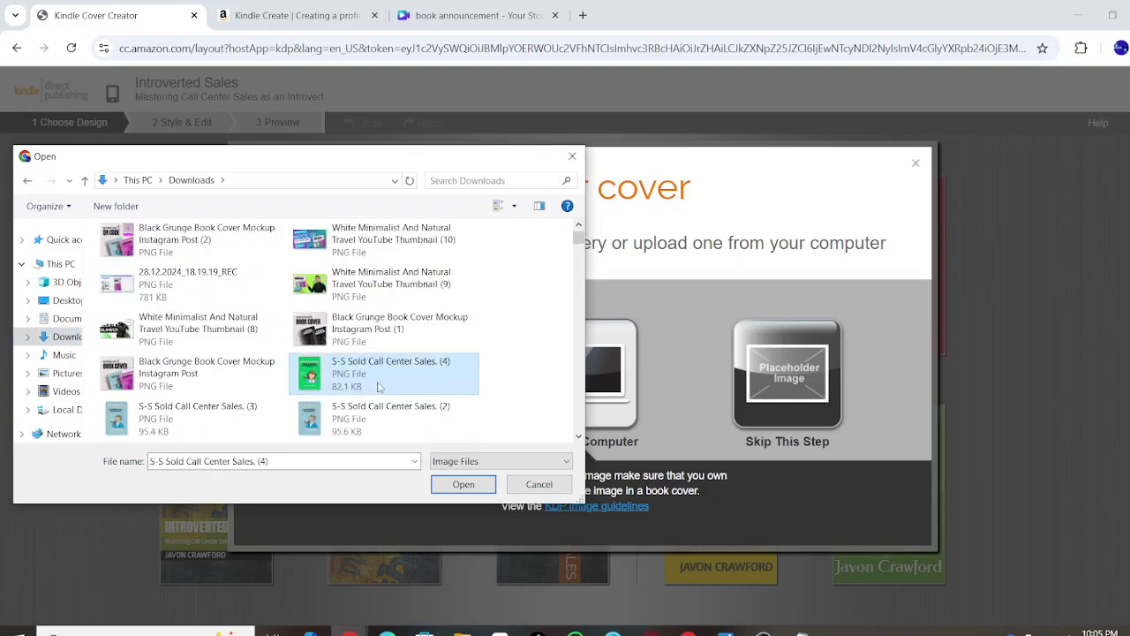
left_click(464, 484)
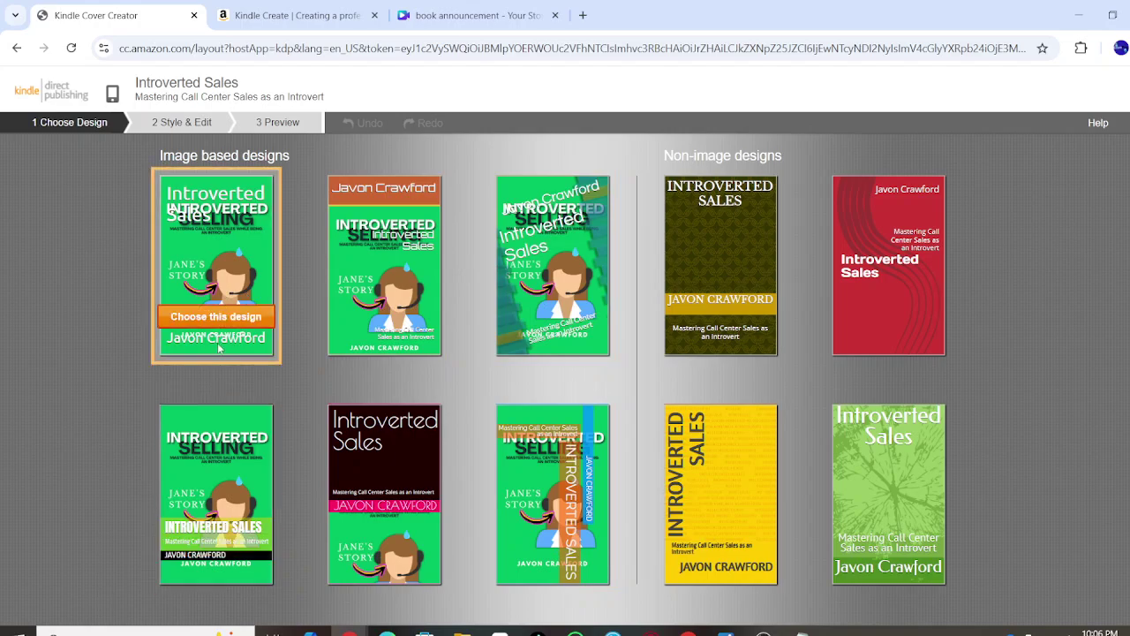
Choose the first image-based design and delete its overlaid "Introverted Sales" title text from the cover
left_click(206, 318)
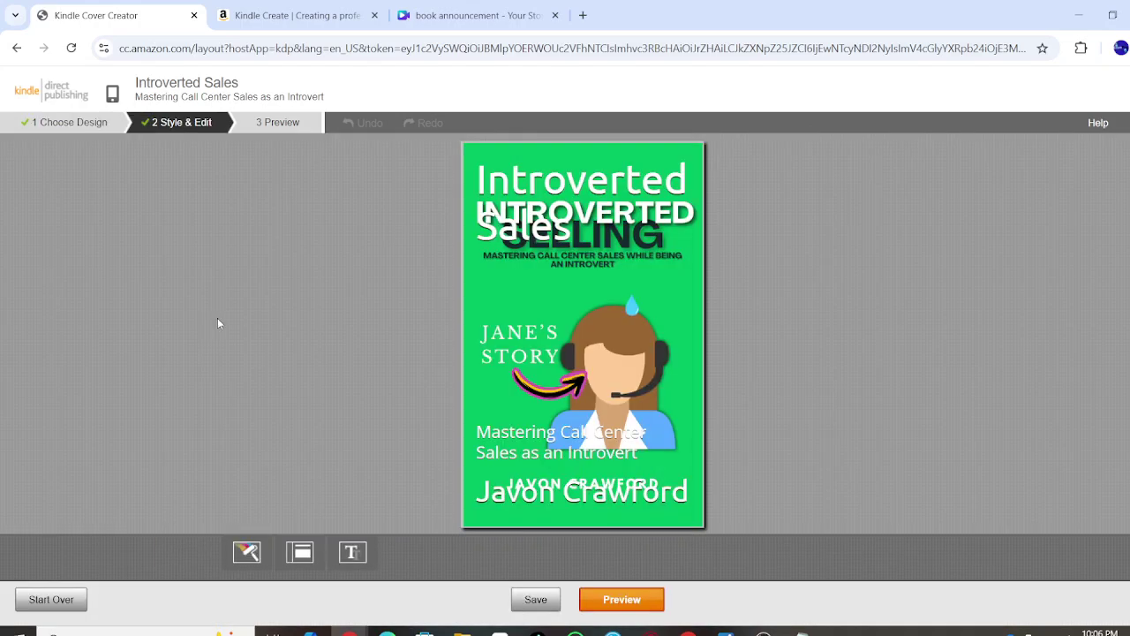
right_click(558, 228)
left_click(530, 229)
left_click(530, 227)
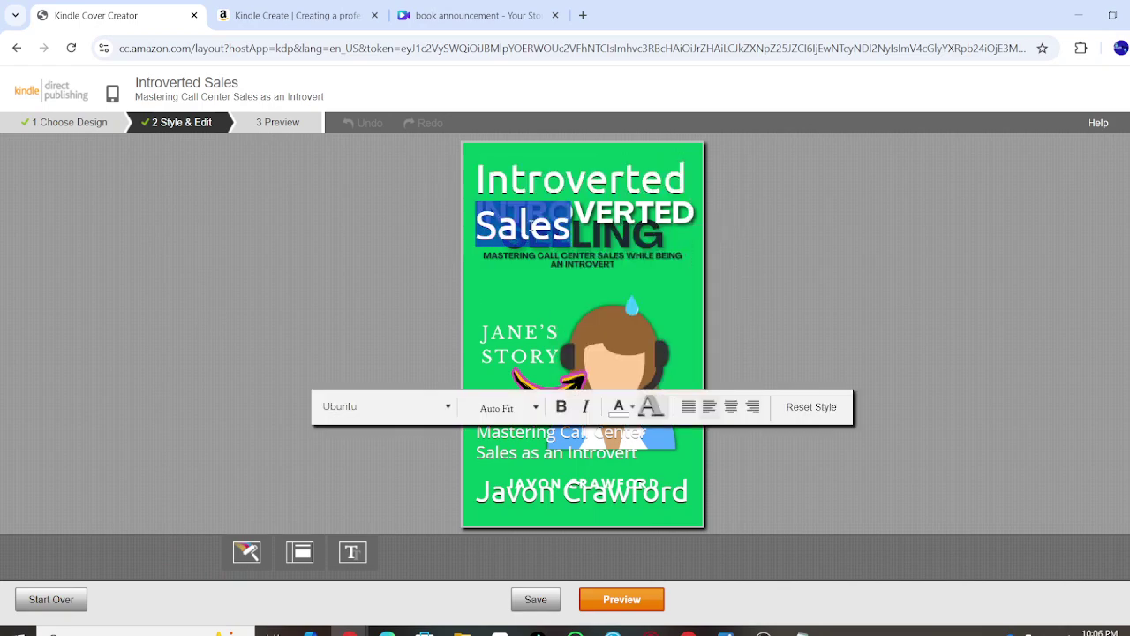
key("BackSpace")
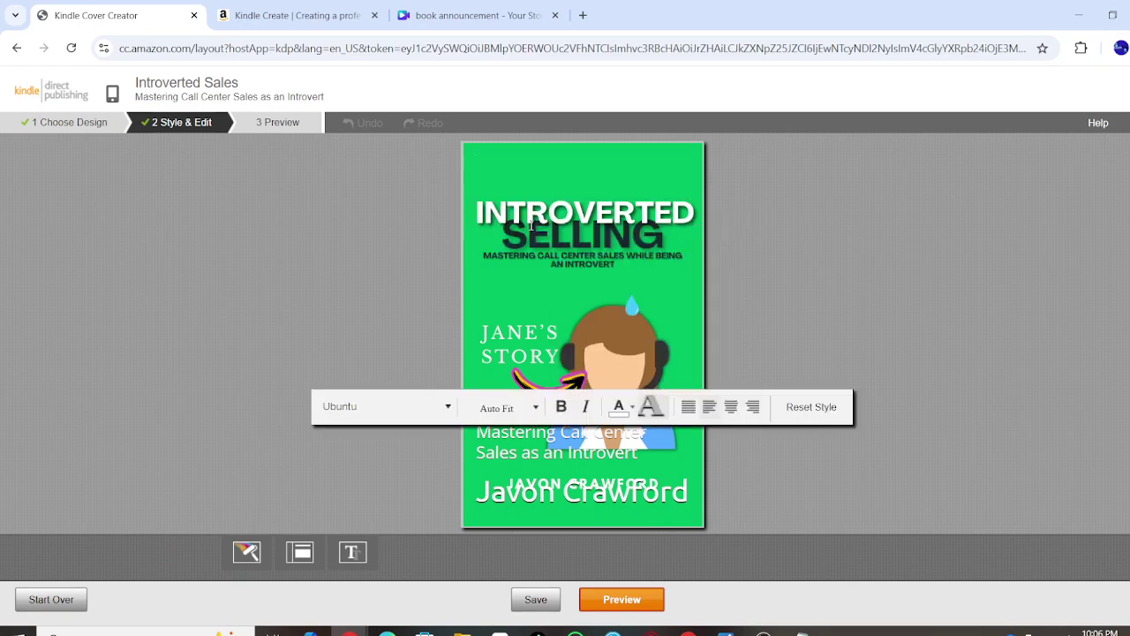
Delete the overlaid subtitle "Mastering Call Center Sales as an Introvert" from the cover
left_click(611, 442)
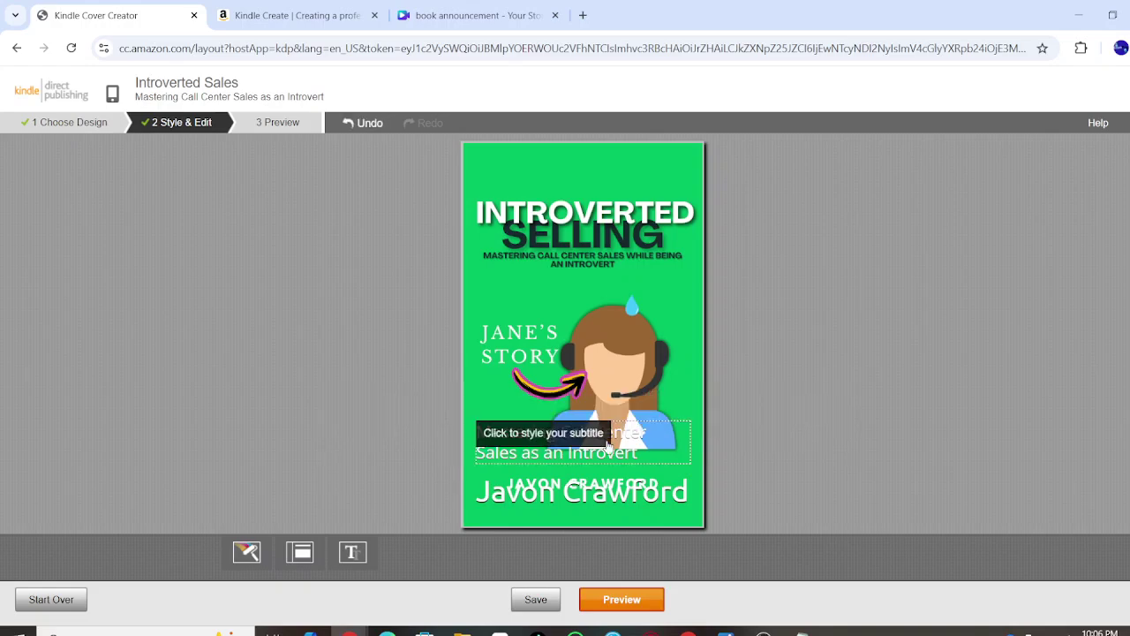
left_click(632, 462)
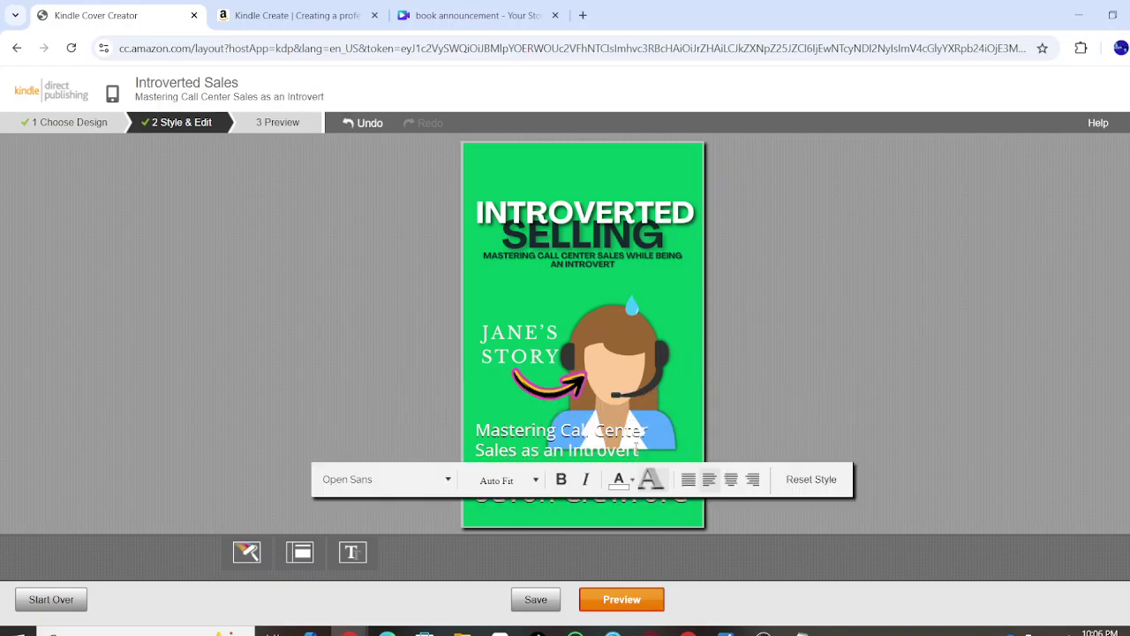
key("BackSpace")
key("BackSpace")
key("BackSpace")
key("BackSpace")
key("BackSpace")
key("BackSpace")
key("BackSpace")
key("BackSpace")
key("BackSpace")
key("BackSpace")
key("BackSpace")
key("BackSpace")
key("BackSpace")
key("BackSpace")
key("BackSpace")
key("BackSpace")
key("BackSpace")
key("BackSpace")
key("BackSpace")
key("BackSpace")
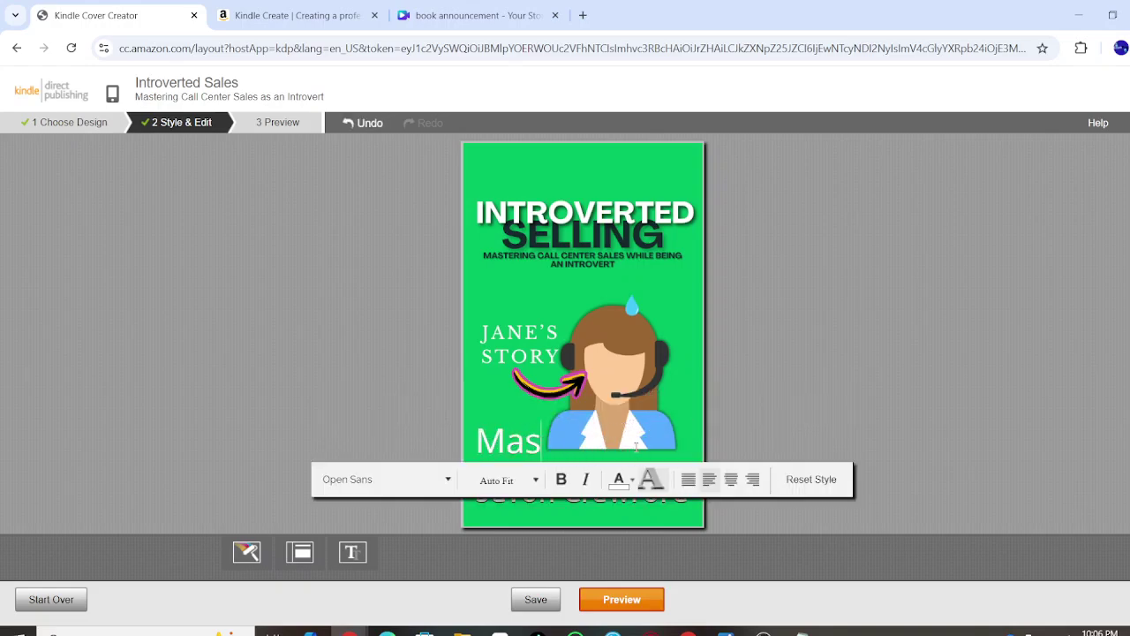
left_click(884, 369)
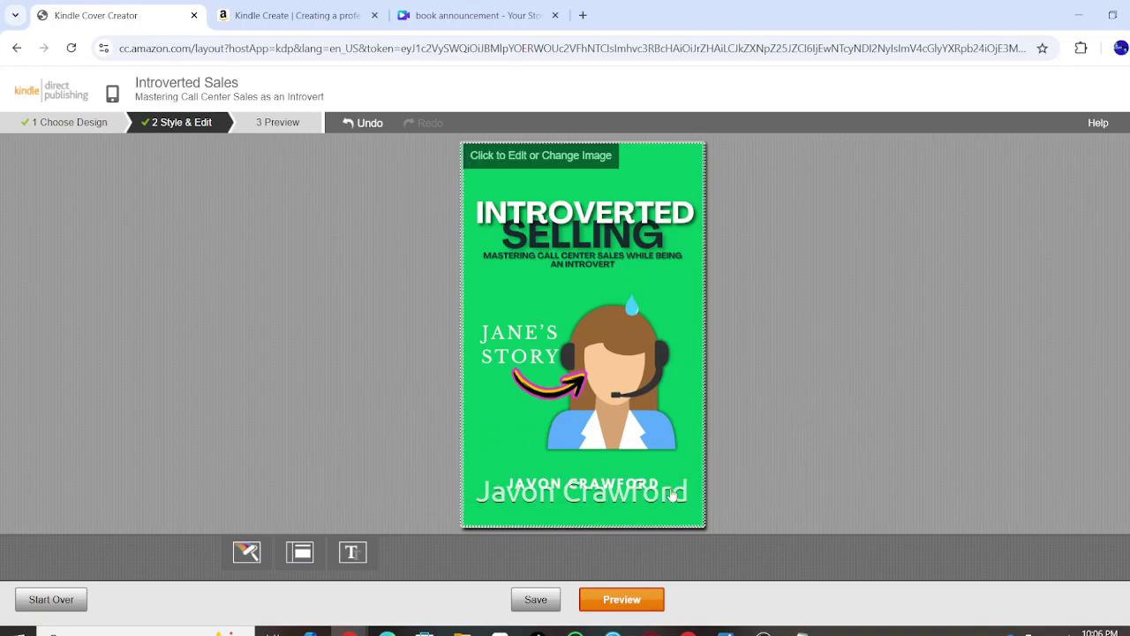
Delete the overlaid author name text that duplicates the name already in the cover image
left_click(669, 503)
key("BackSpace")
key("BackSpace")
key("BackSpace")
key("BackSpace")
key("BackSpace")
key("BackSpace")
key("BackSpace")
key("BackSpace")
key("BackSpace")
key("BackSpace")
key("BackSpace")
key("BackSpace")
key("BackSpace")
key("BackSpace")
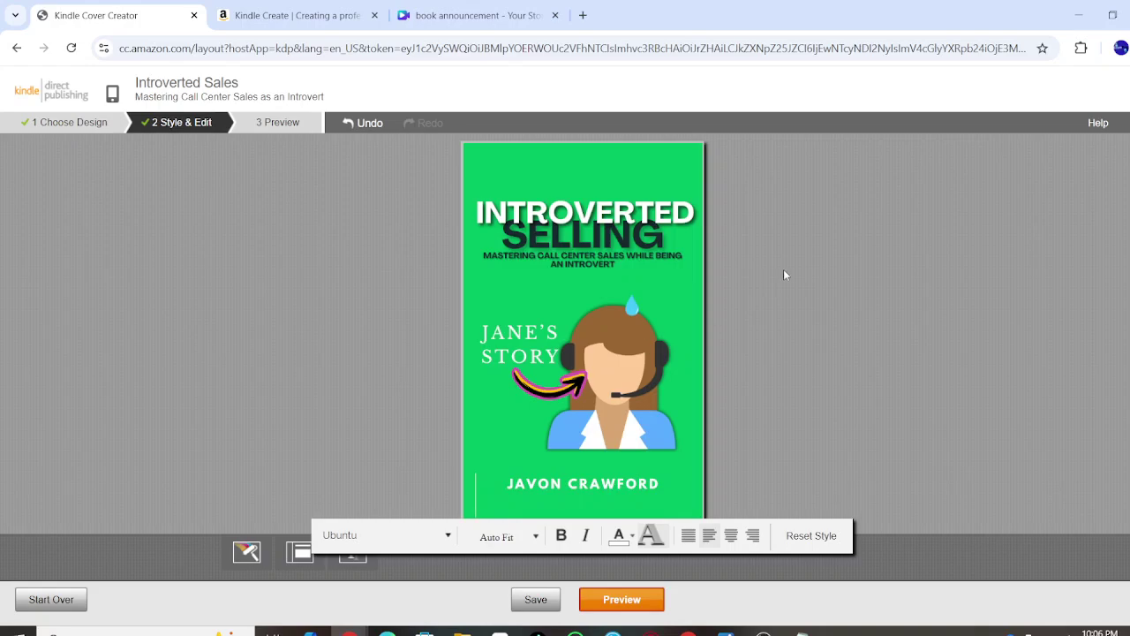
Preview the edited cover, save and submit it, and check the Kindle eBook Cover section
left_click(635, 599)
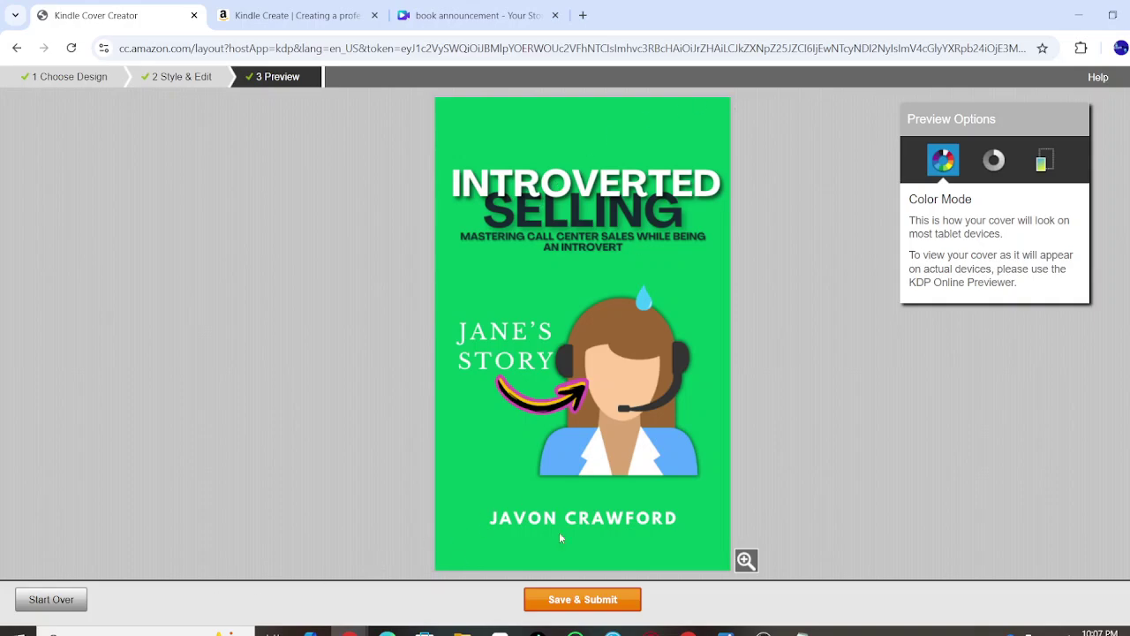
left_click(565, 601)
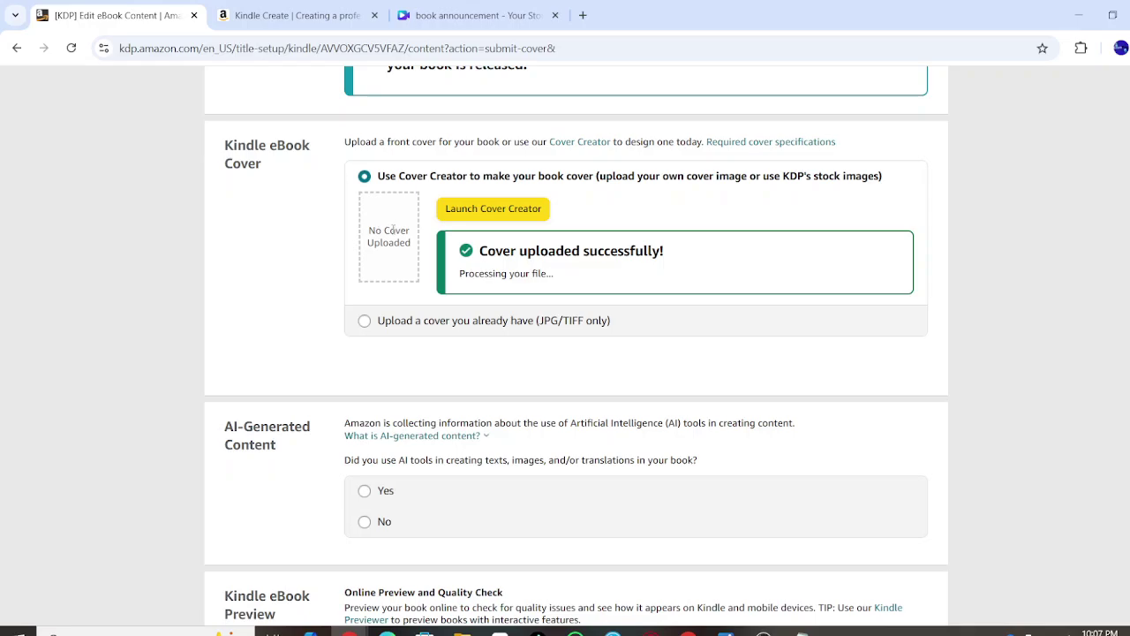
scroll(391, 229, "up", 3)
scroll(391, 229, "down", 2)
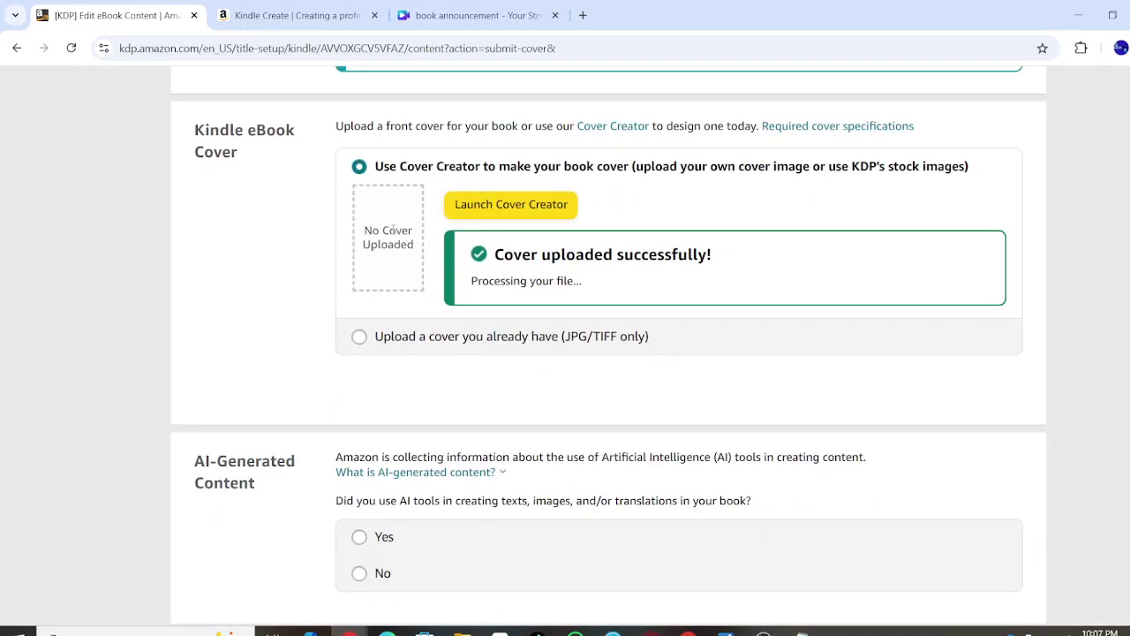
Declare AI tool use in the AI-Generated Content section and set texts to "Some sections, with minimal or no editing"
scroll(392, 229, "down", 1)
scroll(499, 338, "down", 2)
scroll(498, 338, "down", 1)
scroll(498, 340, "up", 3)
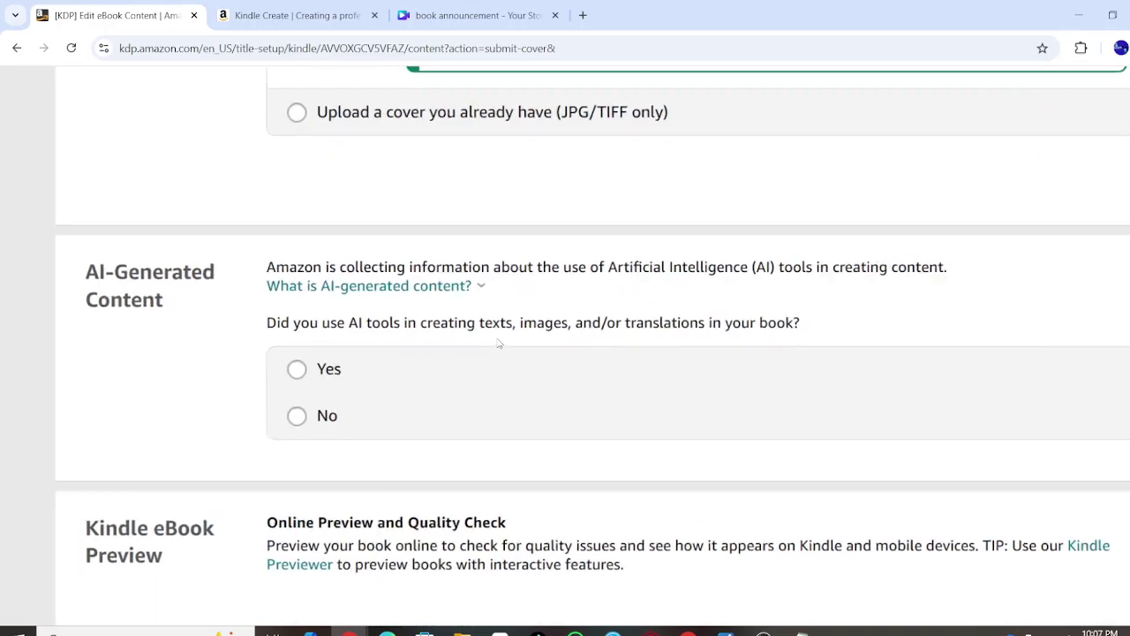
scroll(498, 343, "up", 1)
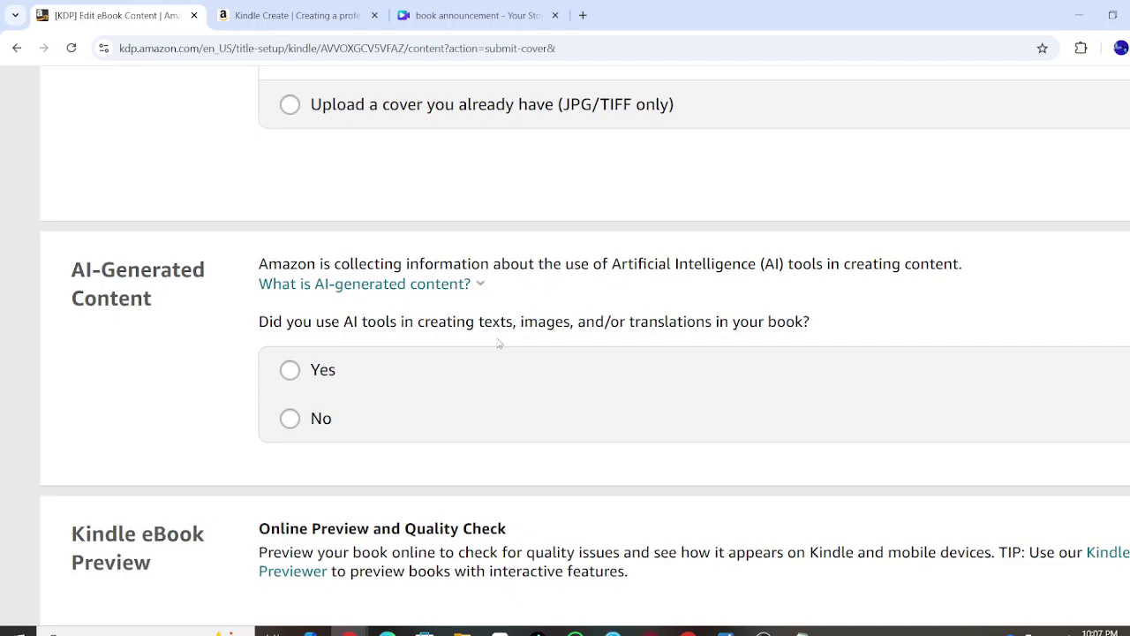
left_click(292, 375)
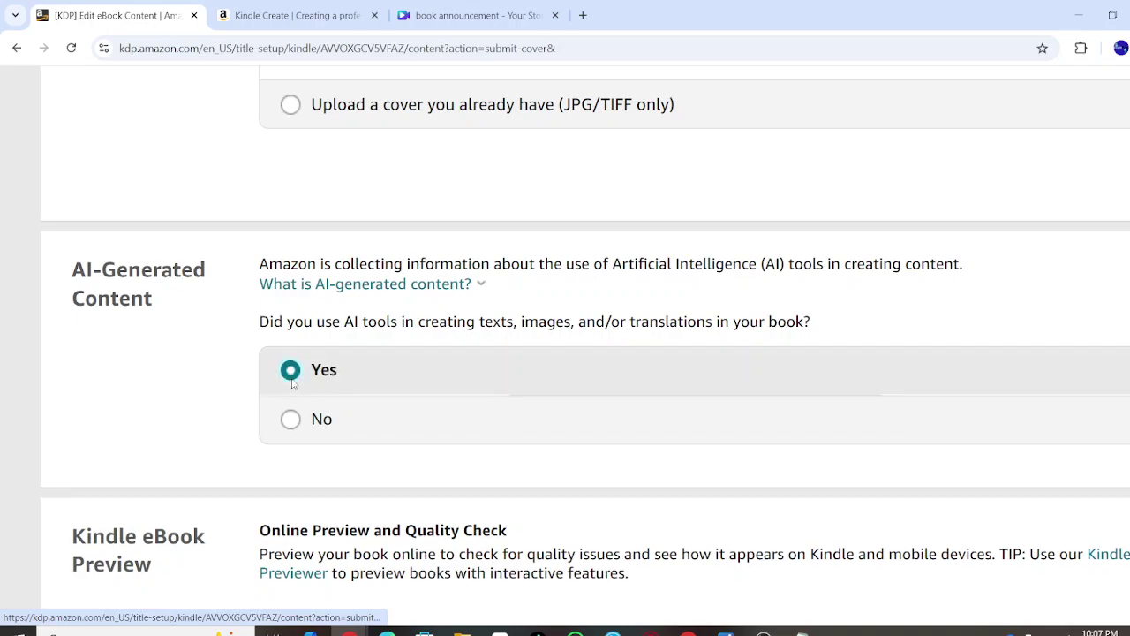
left_click(556, 427)
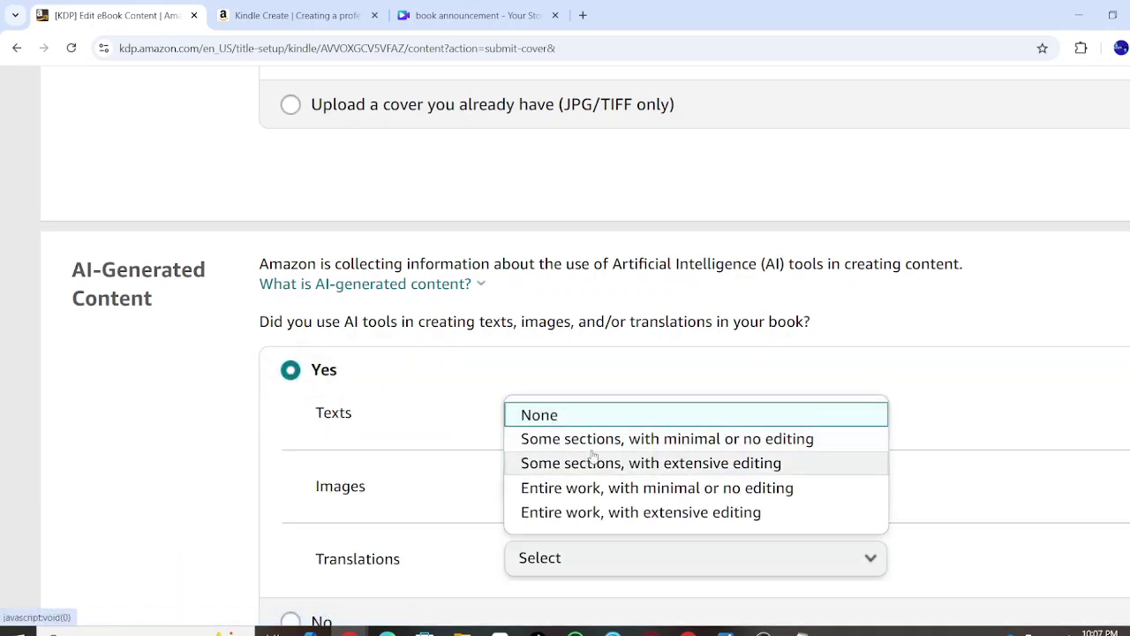
scroll(593, 456, "down", 1)
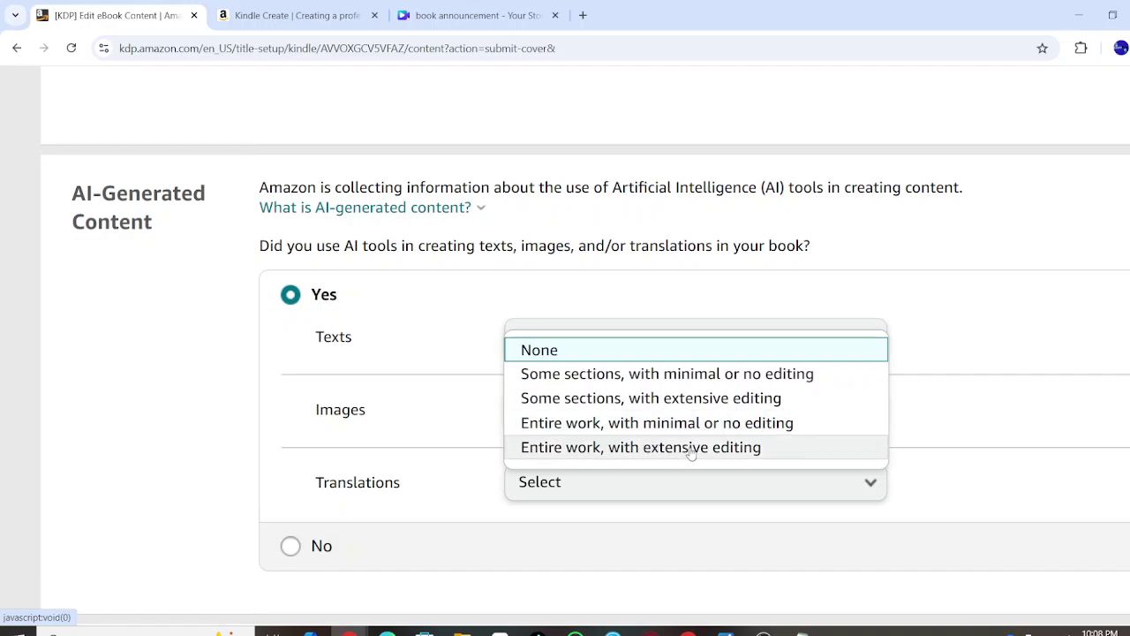
left_click(523, 374)
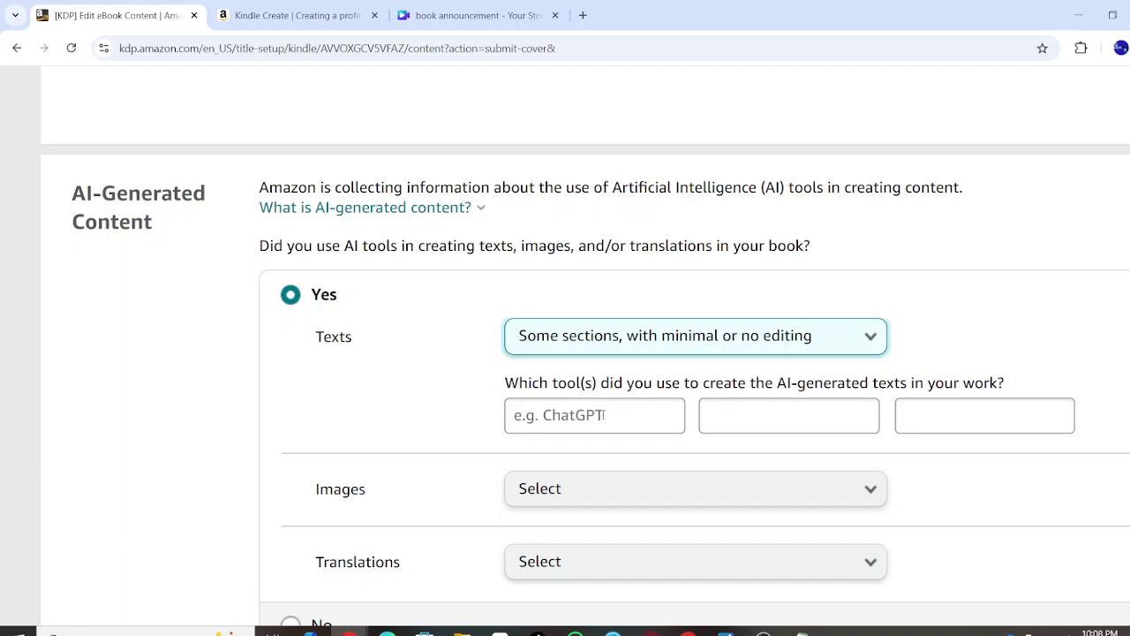
Enter "Chatgpt" as the tool used to create the AI-generated texts
left_click(553, 415)
type("Ch")
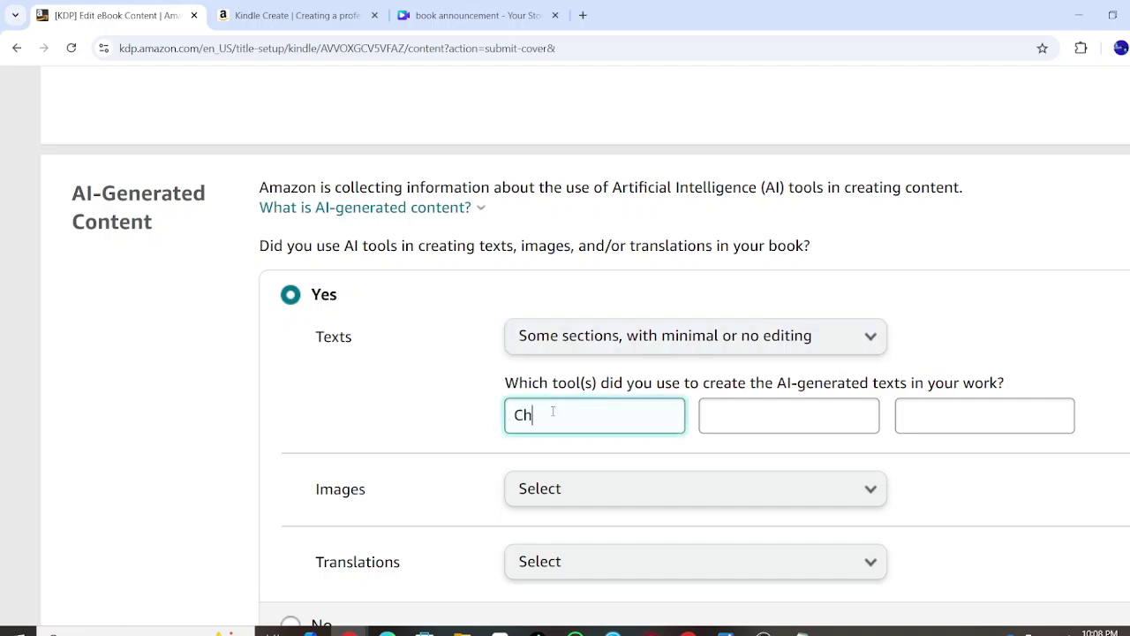
type("atg")
type("r")
type("py")
key("BackSpace")
type("t")
Set the AI-generated images to None and look at the translations choices without picking one
scroll(340, 479, "down", 1)
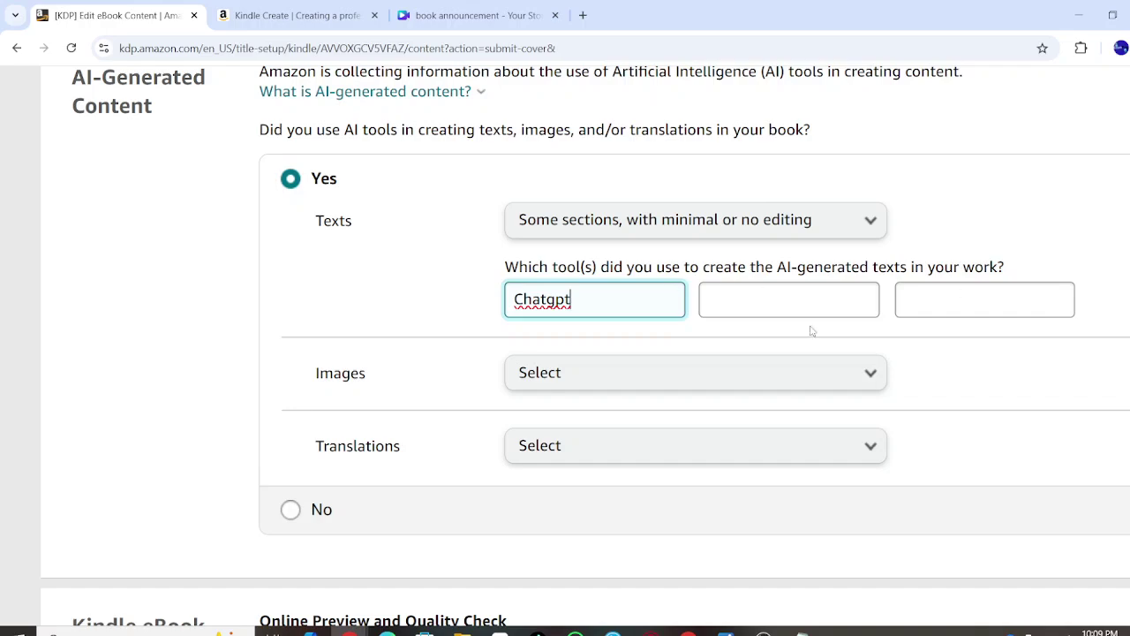
left_click(784, 375)
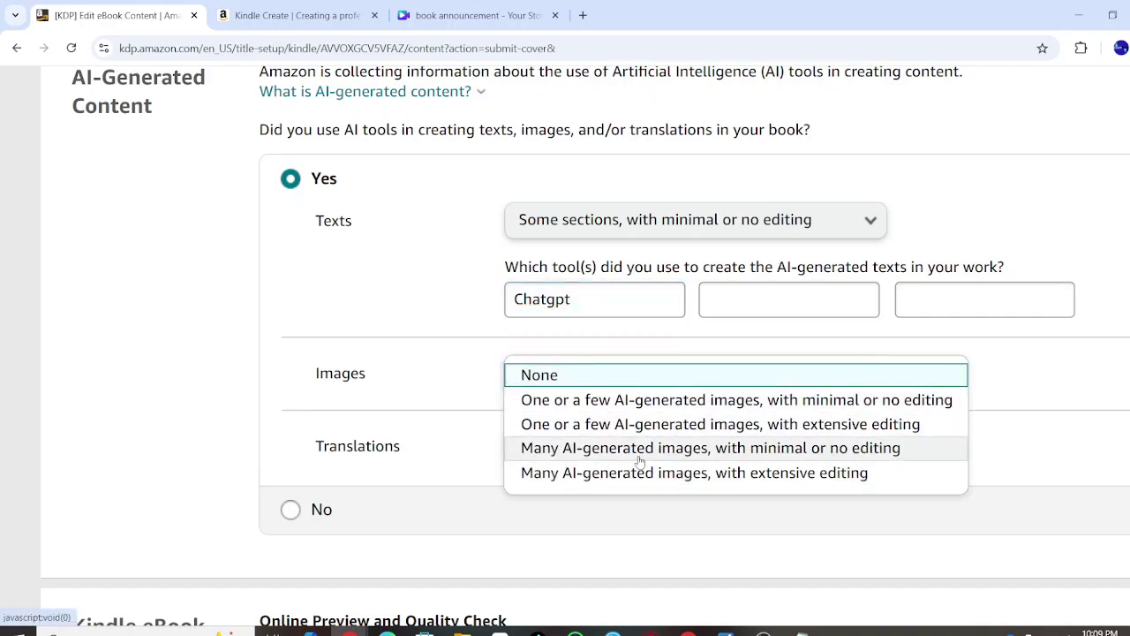
left_click(623, 404)
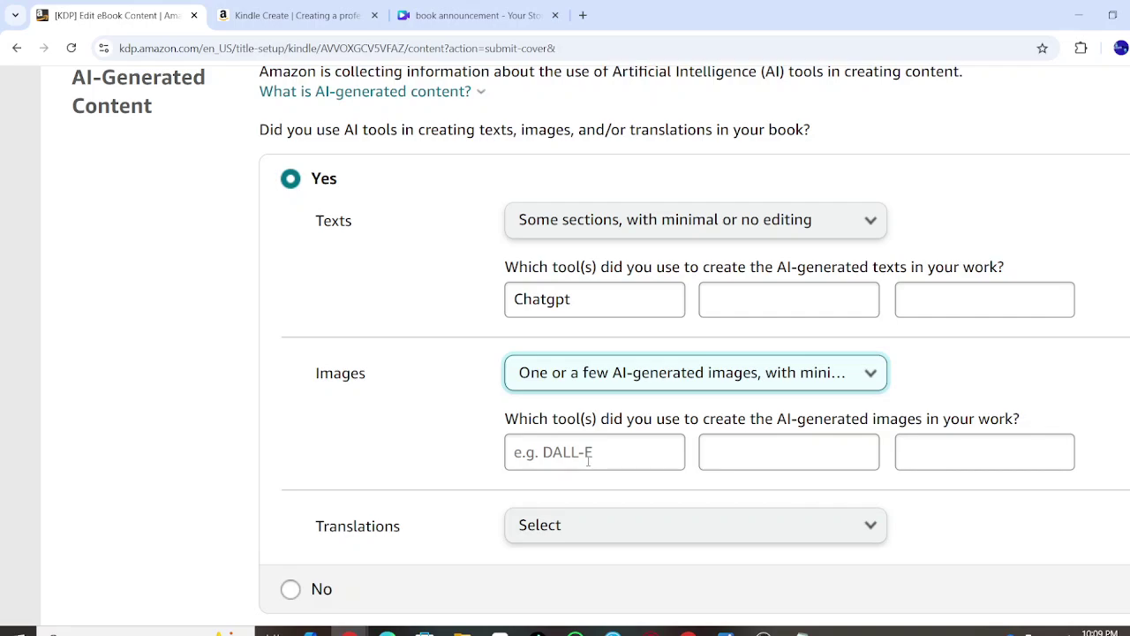
left_click(827, 378)
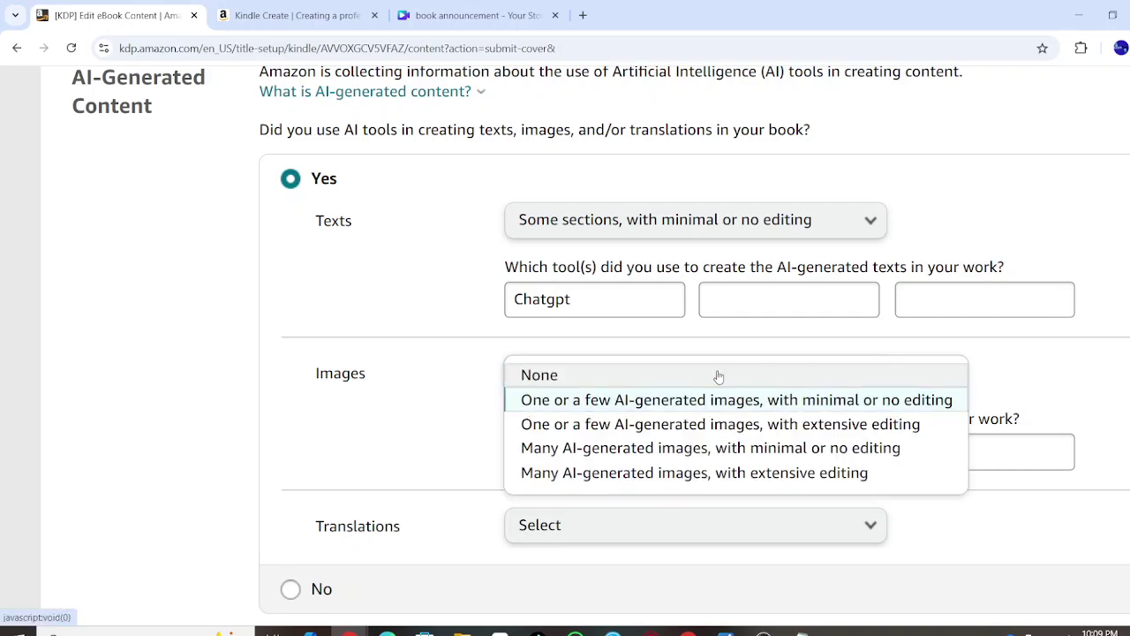
left_click(717, 376)
left_click(620, 448)
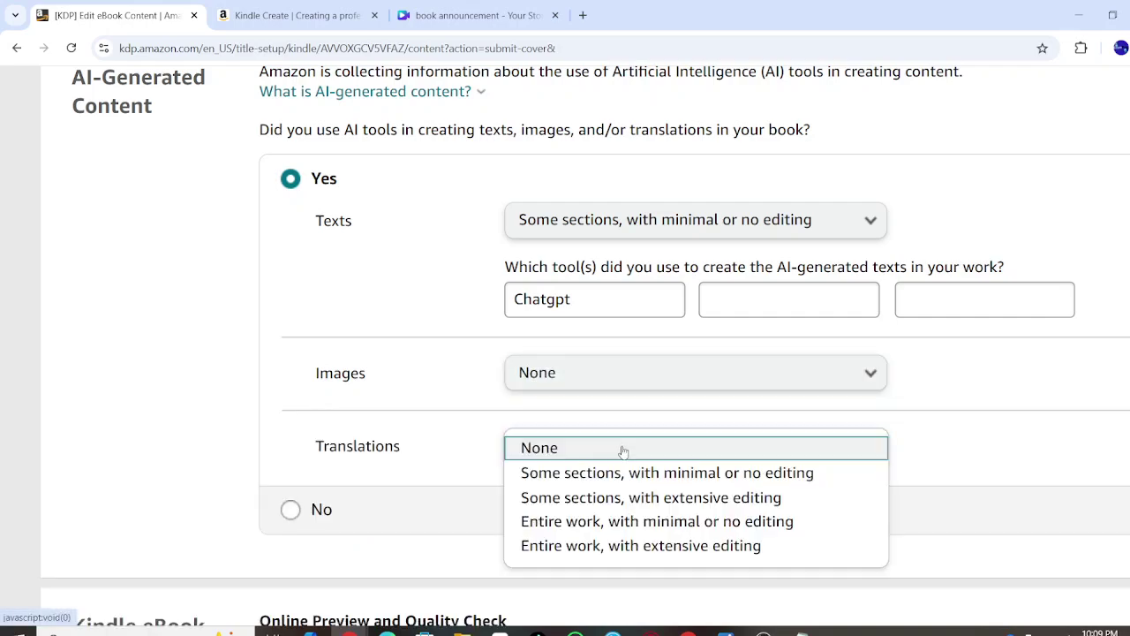
left_click(197, 442)
Review the manuscript and cover sections of the eBook content page and return to the AI-Generated Content questions
scroll(196, 442, "up", 10)
scroll(197, 442, "down", 2)
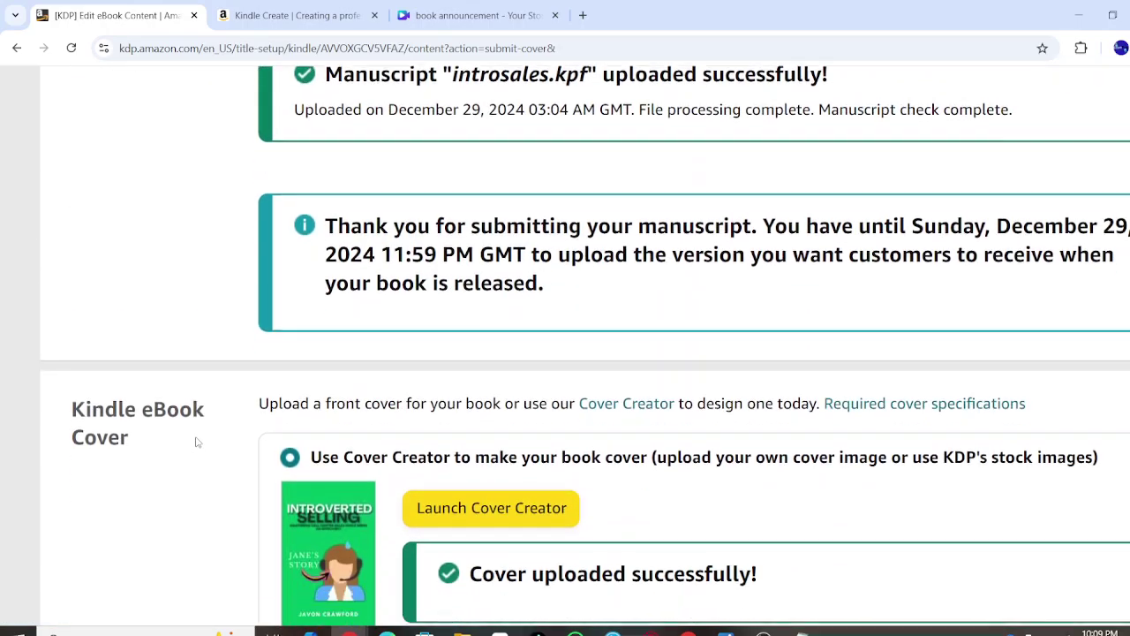
scroll(197, 441, "up", 10)
scroll(197, 443, "down", 1)
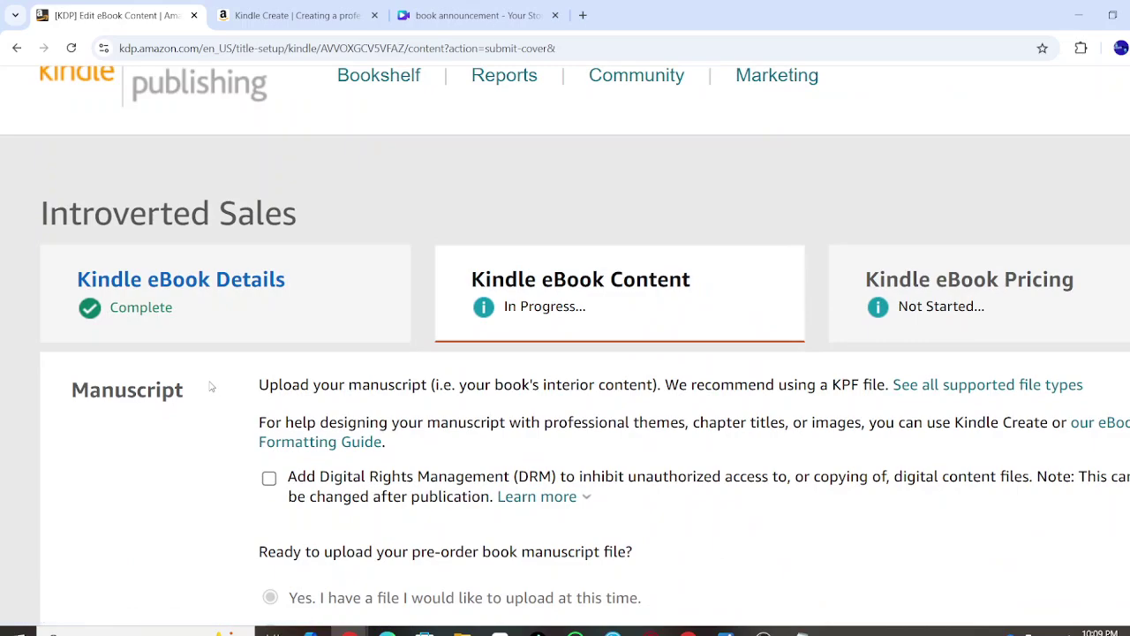
scroll(211, 386, "down", 1)
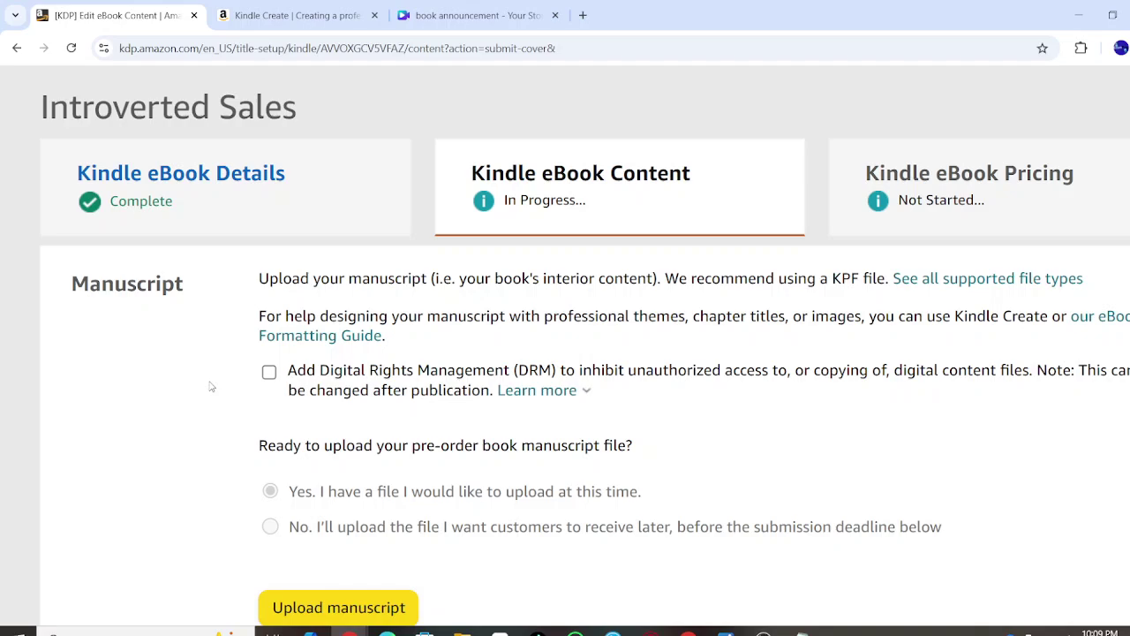
scroll(211, 386, "down", 12)
scroll(211, 386, "down", 5)
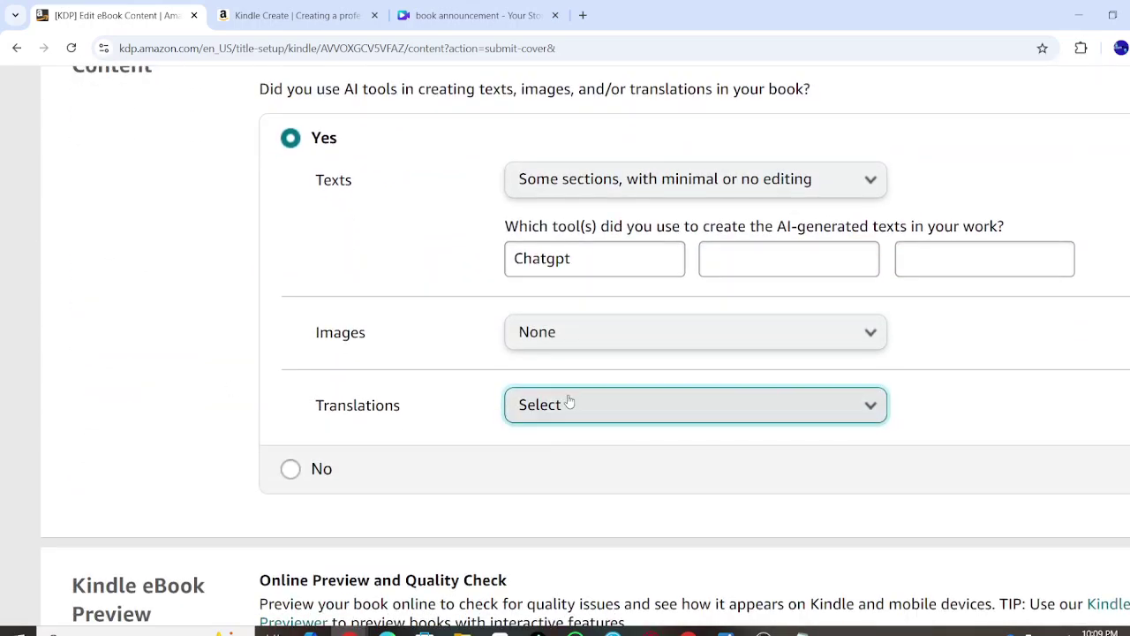
Change the answer about using AI tools in the book to No
left_click(570, 404)
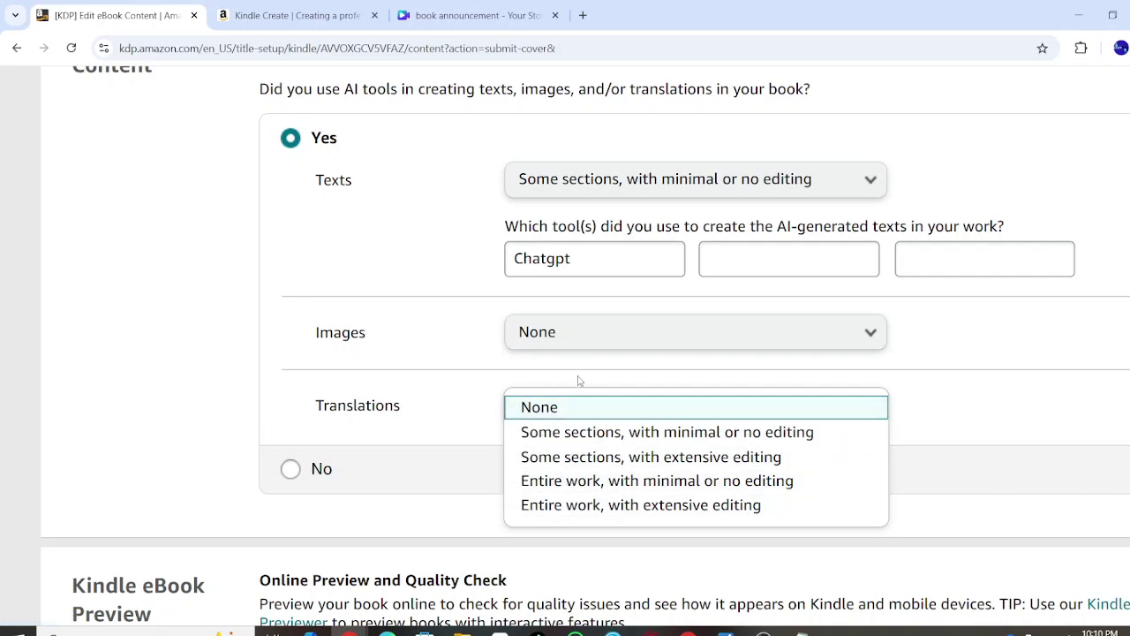
left_click(419, 382)
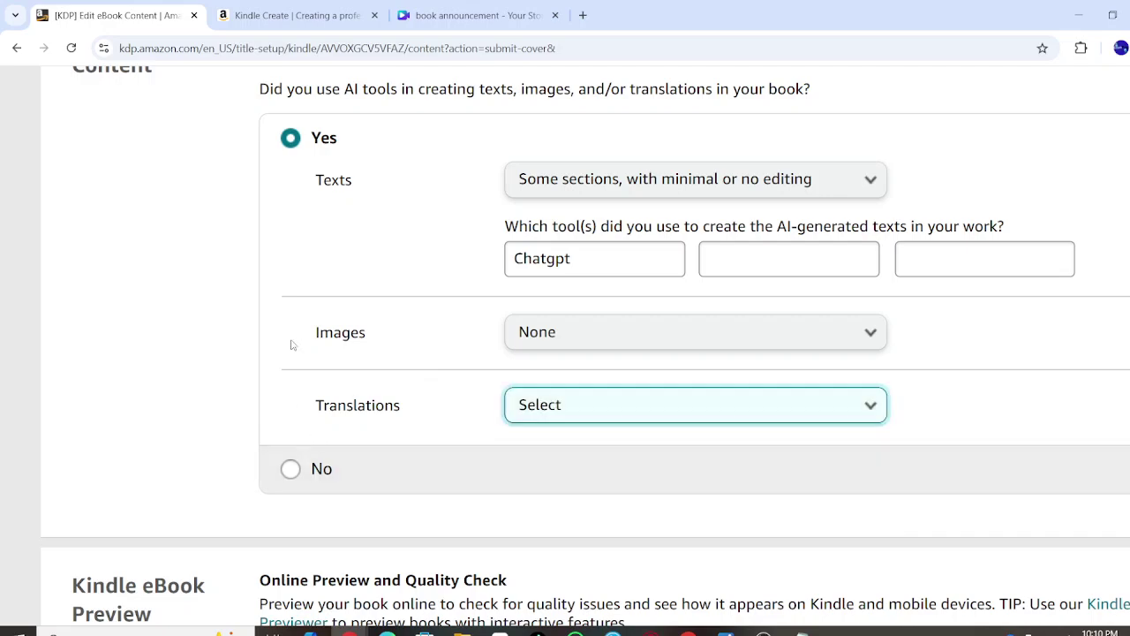
left_click(291, 470)
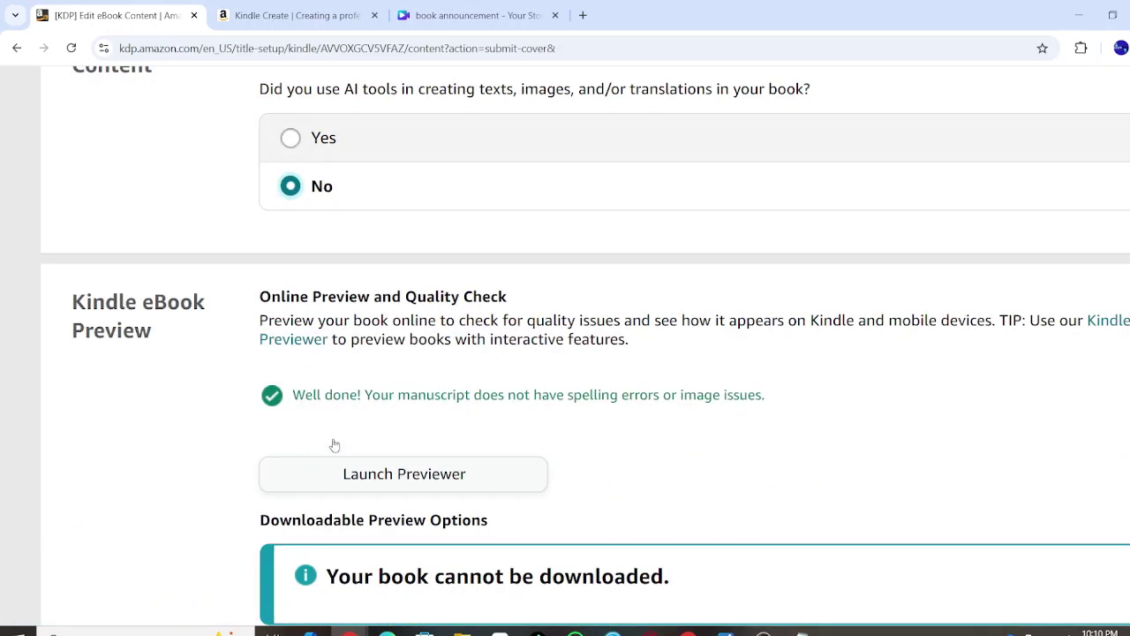
scroll(533, 338, "down", 2)
scroll(534, 339, "down", 2)
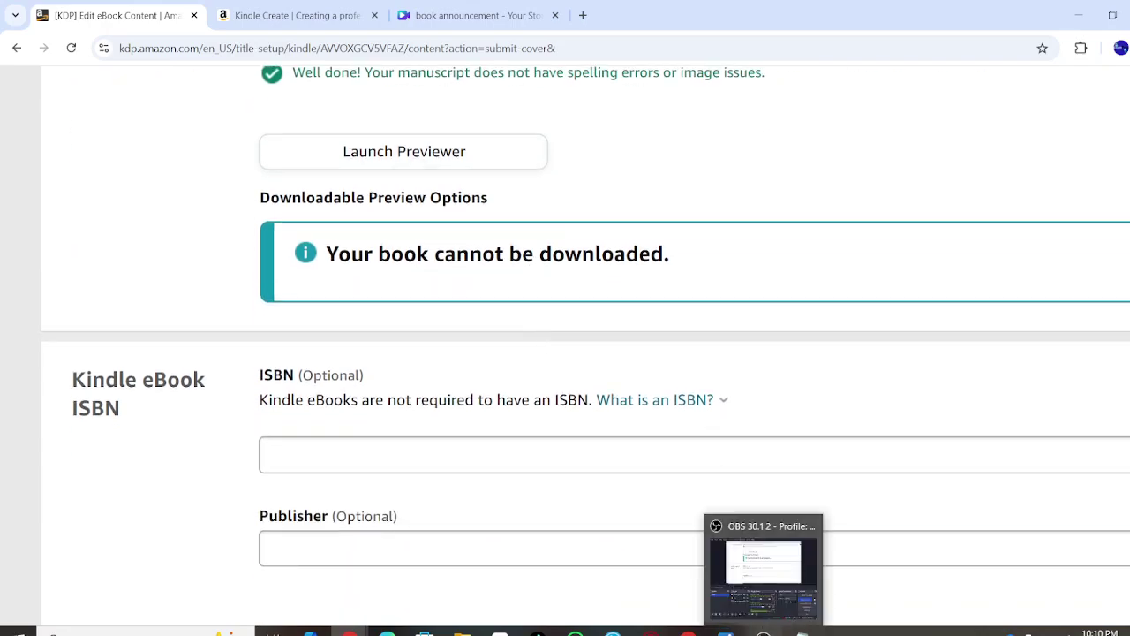
left_click(763, 633)
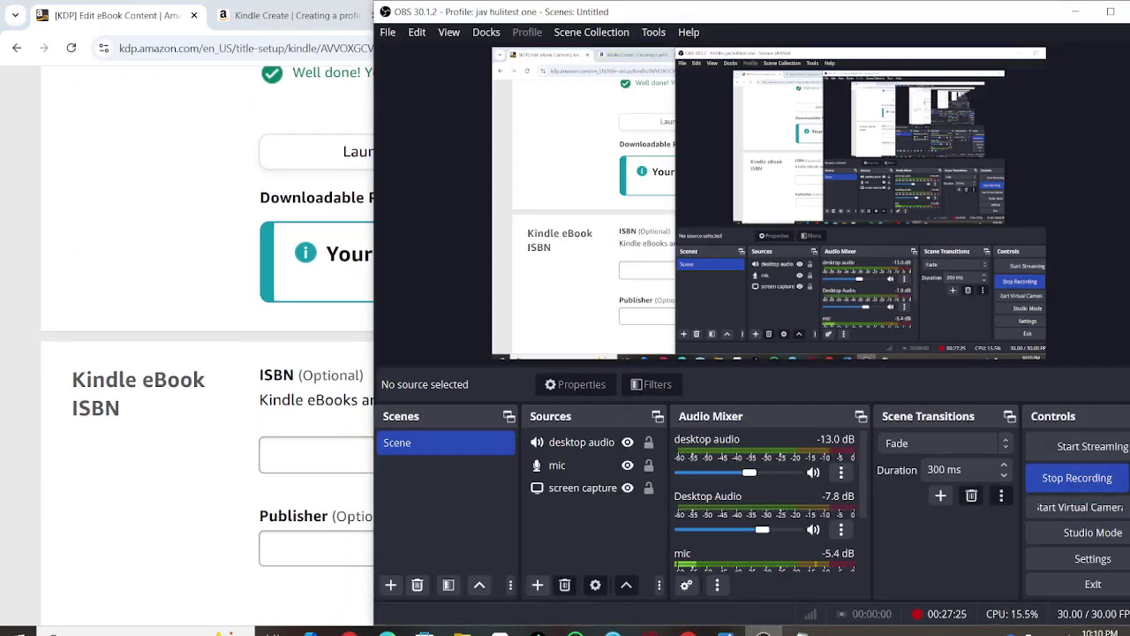
scroll(168, 382, "down", 3, "ctrl")
left_click(168, 382)
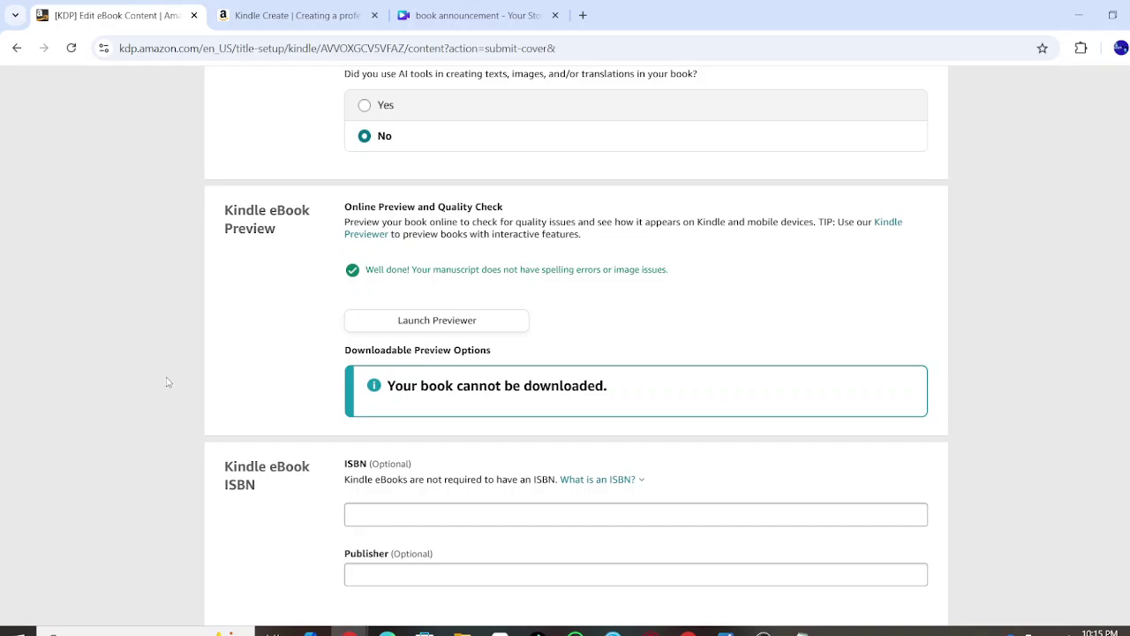
Open the eBook in the online previewer and page from the cover into Chapter 1
scroll(167, 381, "up", 3, "ctrl")
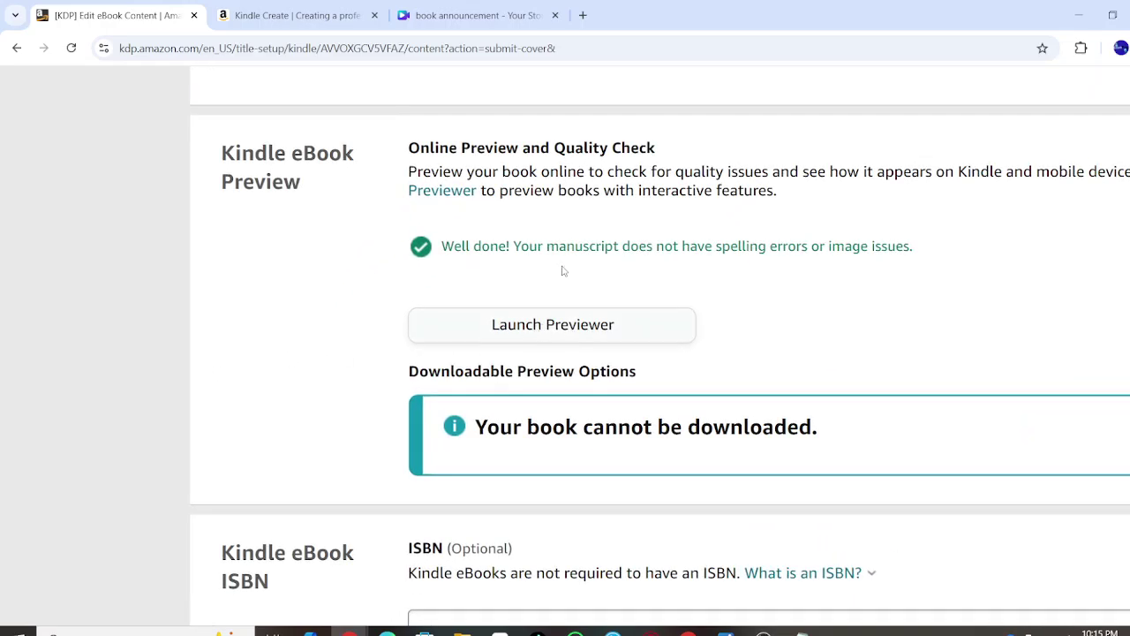
scroll(468, 196, "right", 2)
scroll(468, 196, "up", 1)
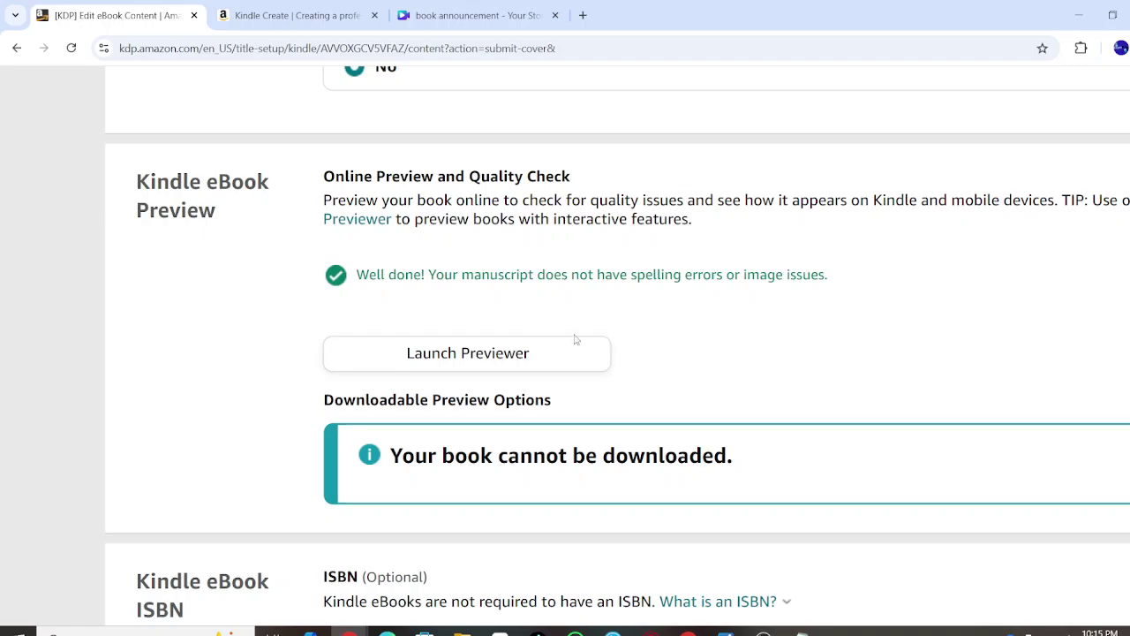
left_click(524, 354)
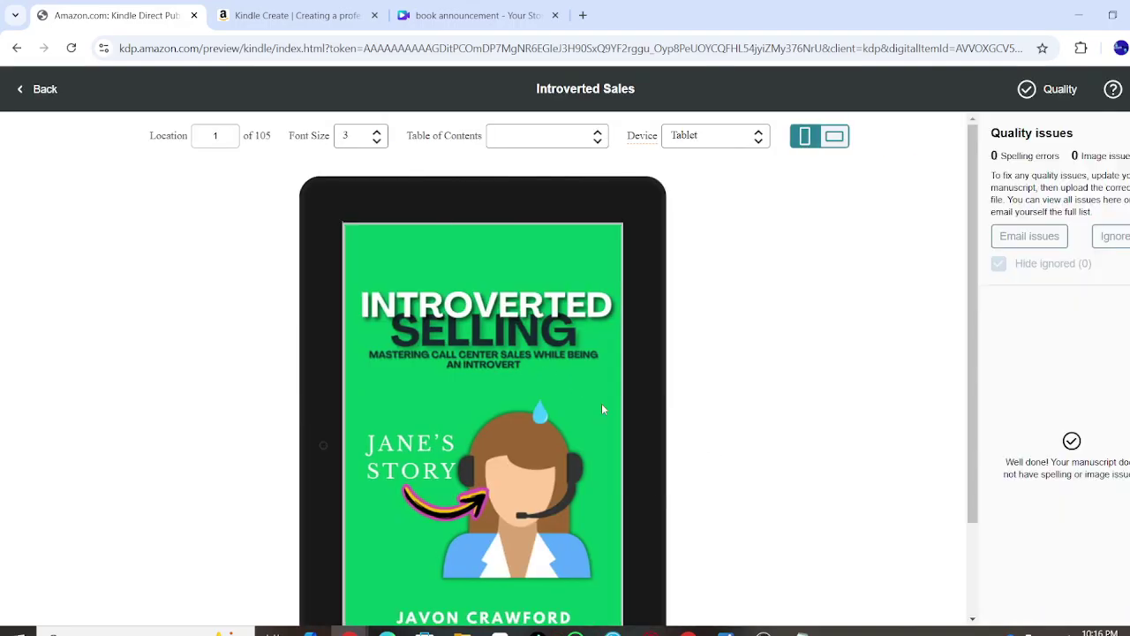
scroll(601, 402, "down", 1)
left_click(647, 401)
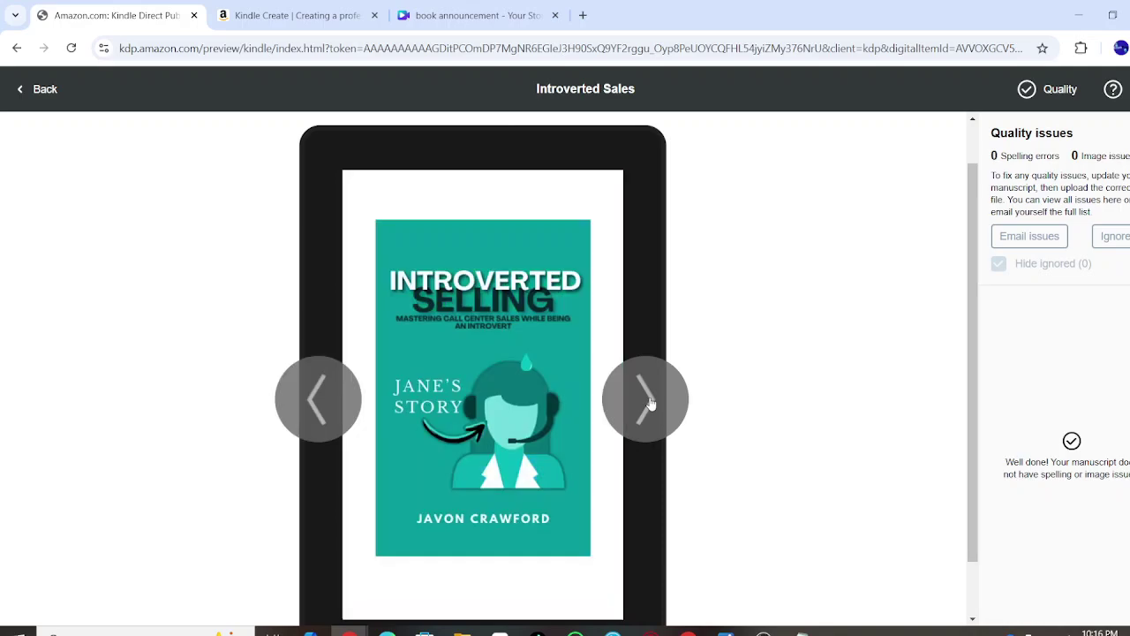
left_click(649, 402)
left_click(649, 402)
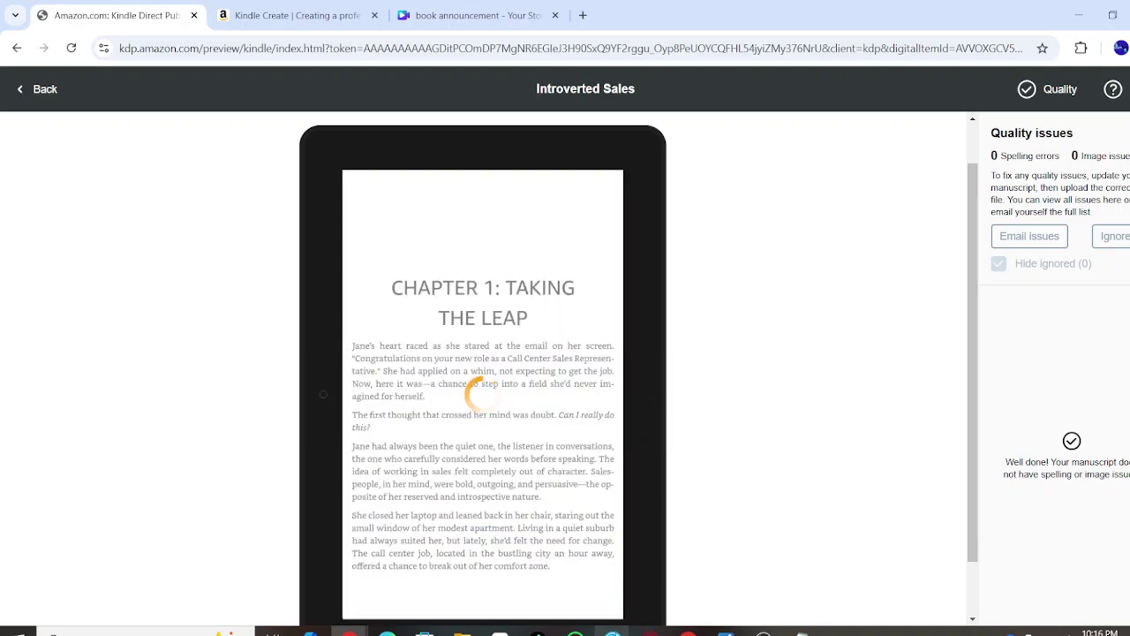
Examine the previewer's quality issues for spelling and image errors, and return to the eBook content page
mouse_move(613, 627)
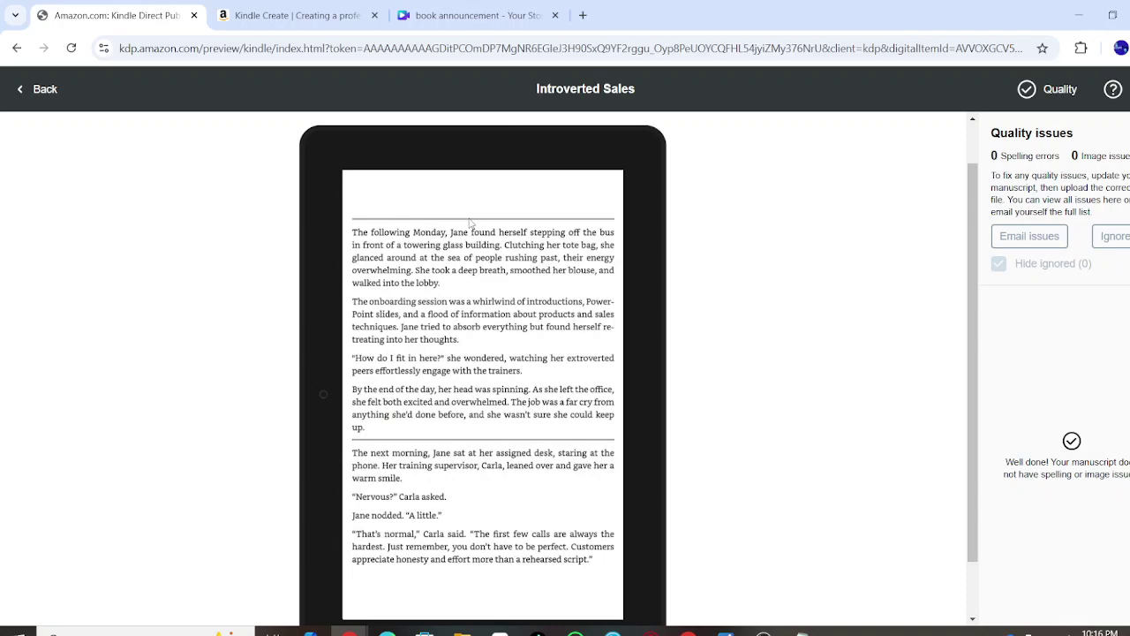
scroll(1062, 162, "up", 5)
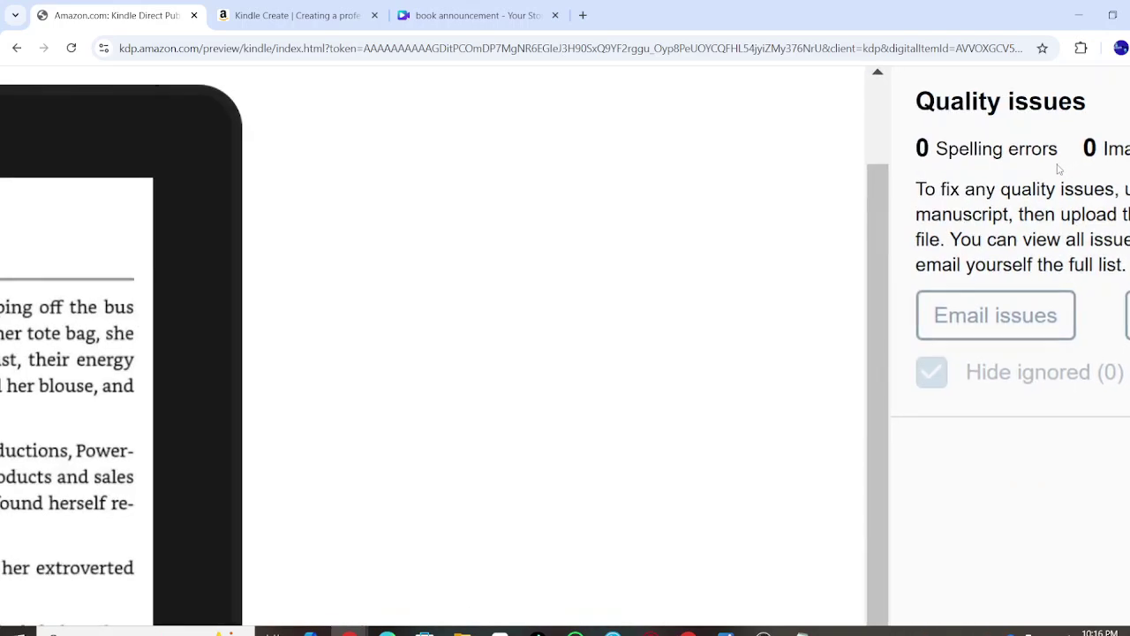
scroll(1042, 176, "right", 3)
scroll(1012, 183, "down", 5)
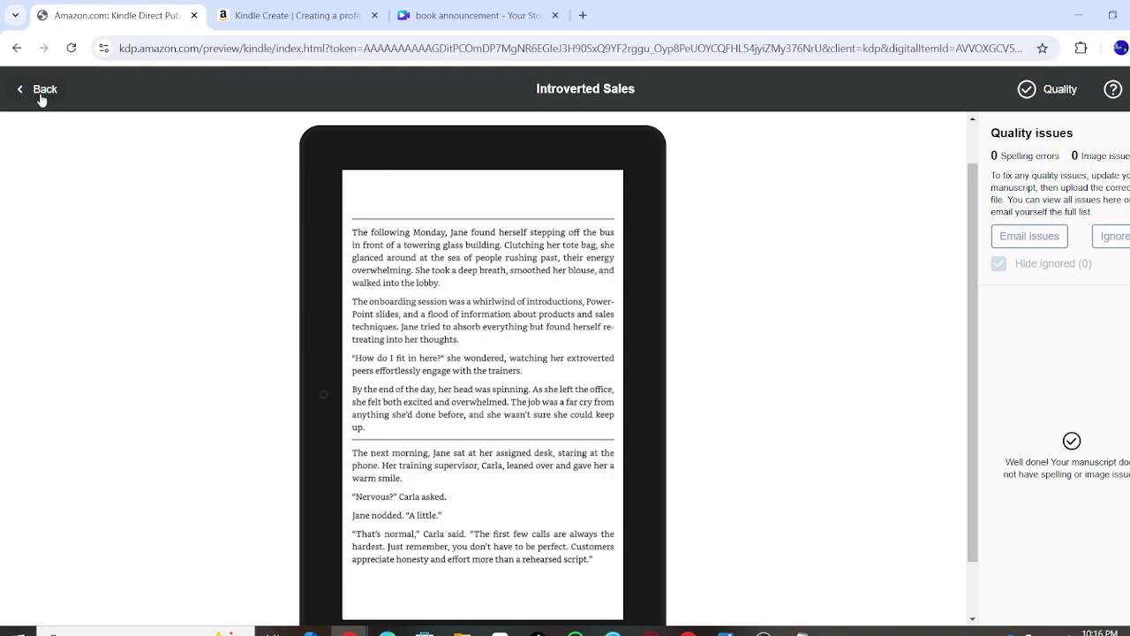
left_click(13, 97)
Check the content sections, leave the optional ISBN and publisher blank, and save and continue to Kindle eBook Pricing
scroll(362, 339, "down", 10)
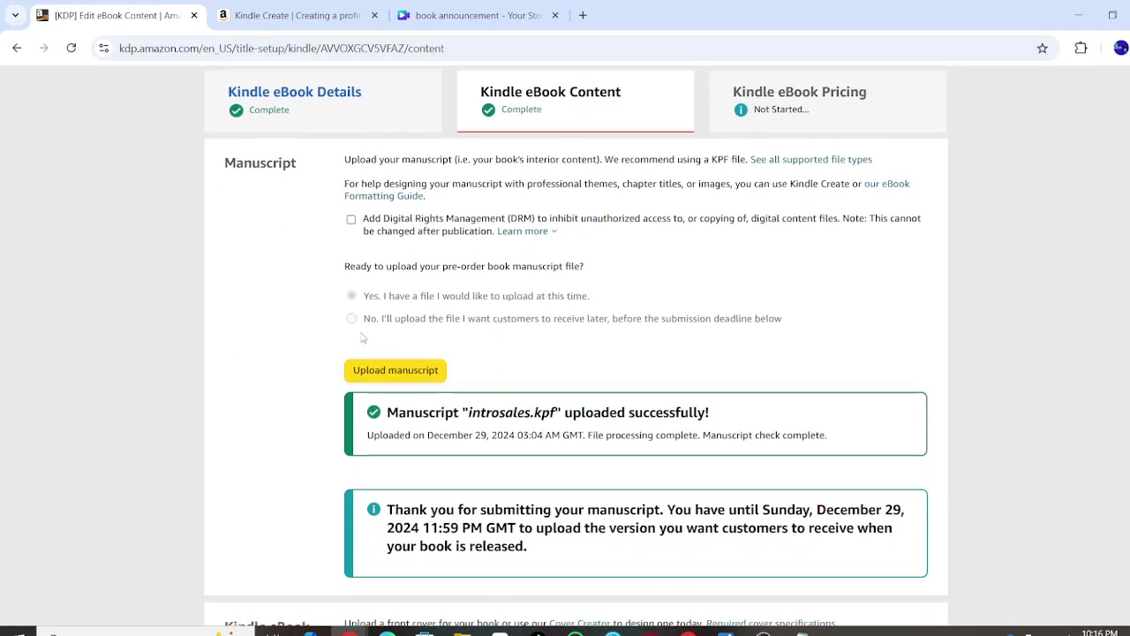
scroll(362, 338, "down", 4)
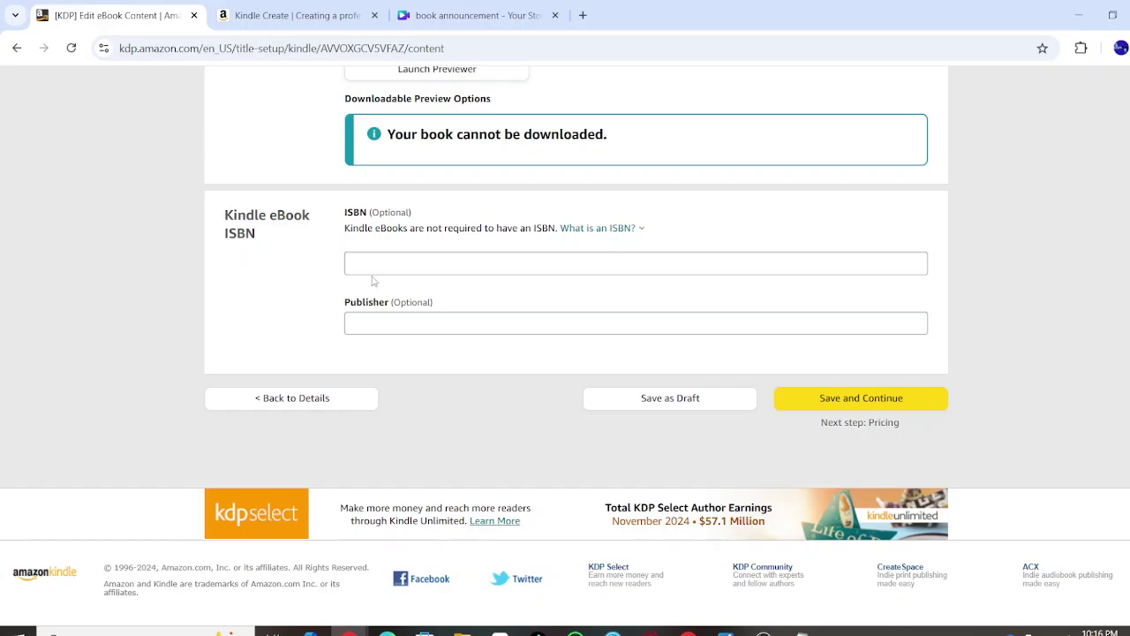
scroll(372, 283, "up", 12)
scroll(373, 280, "down", 8)
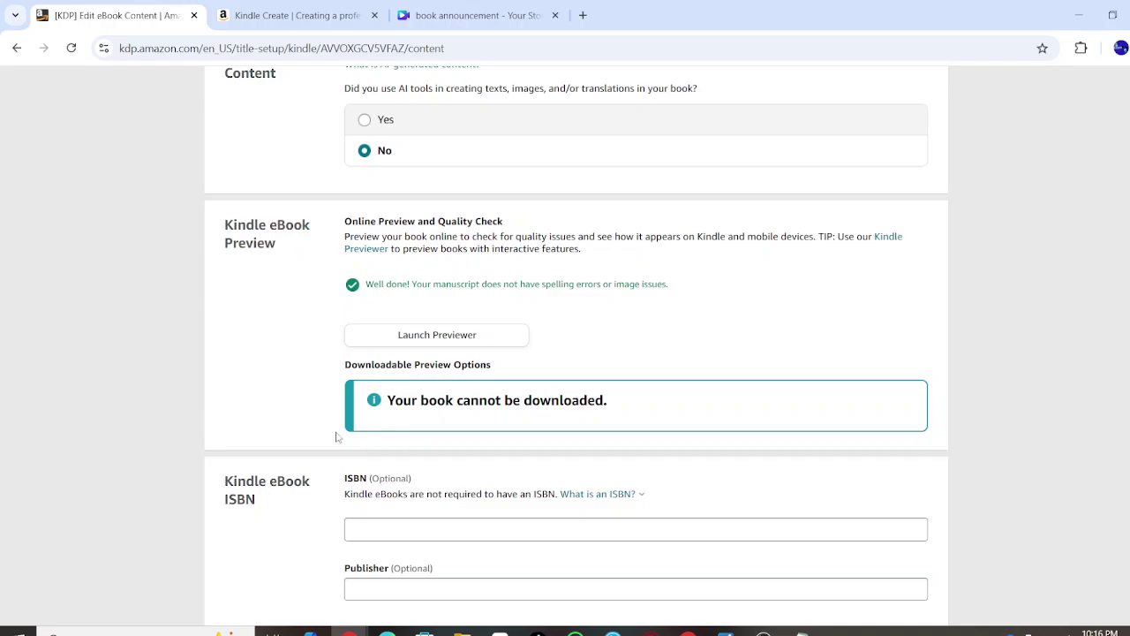
scroll(395, 461, "down", 4)
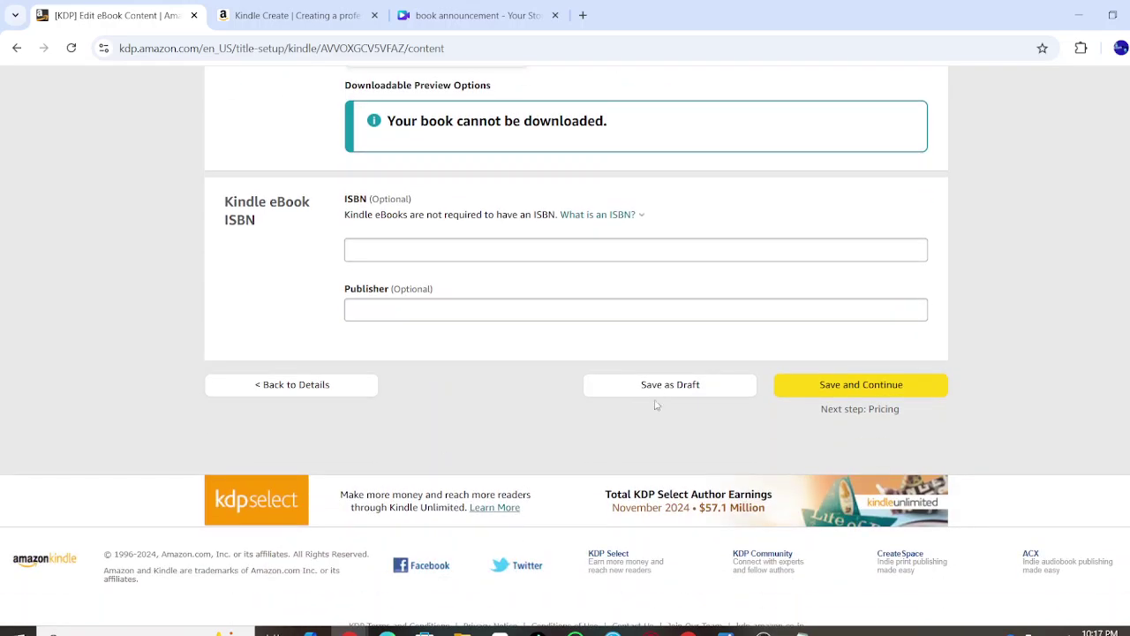
left_click(826, 383)
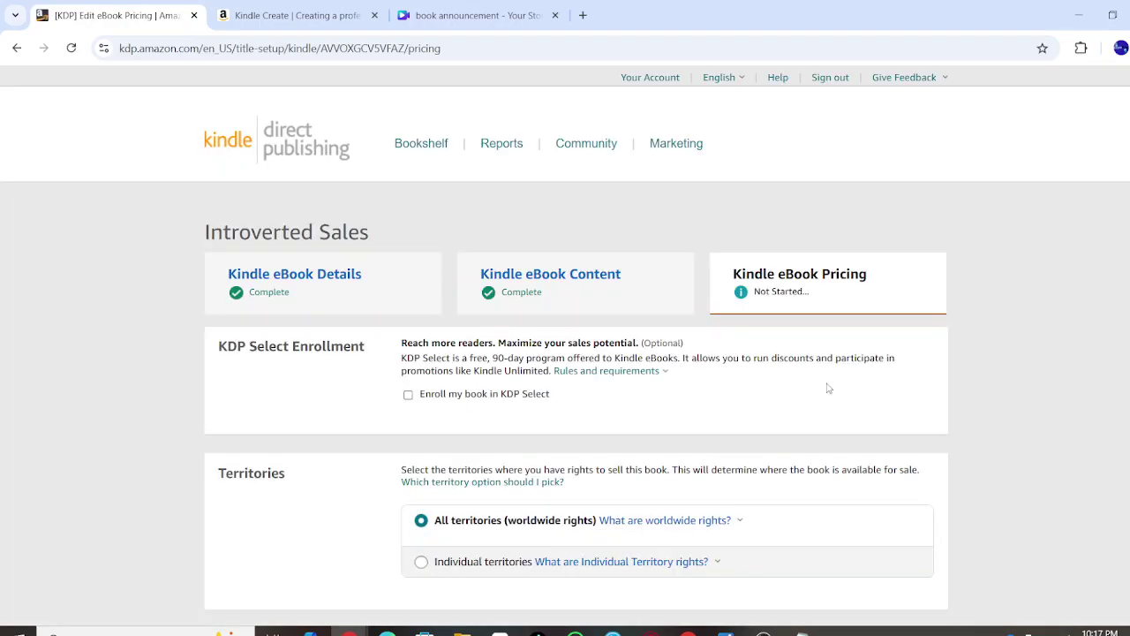
Examine the optional KDP Select enrollment section and its rules and requirements link on the pricing page
scroll(829, 388, "down", 1)
scroll(825, 386, "up", 1)
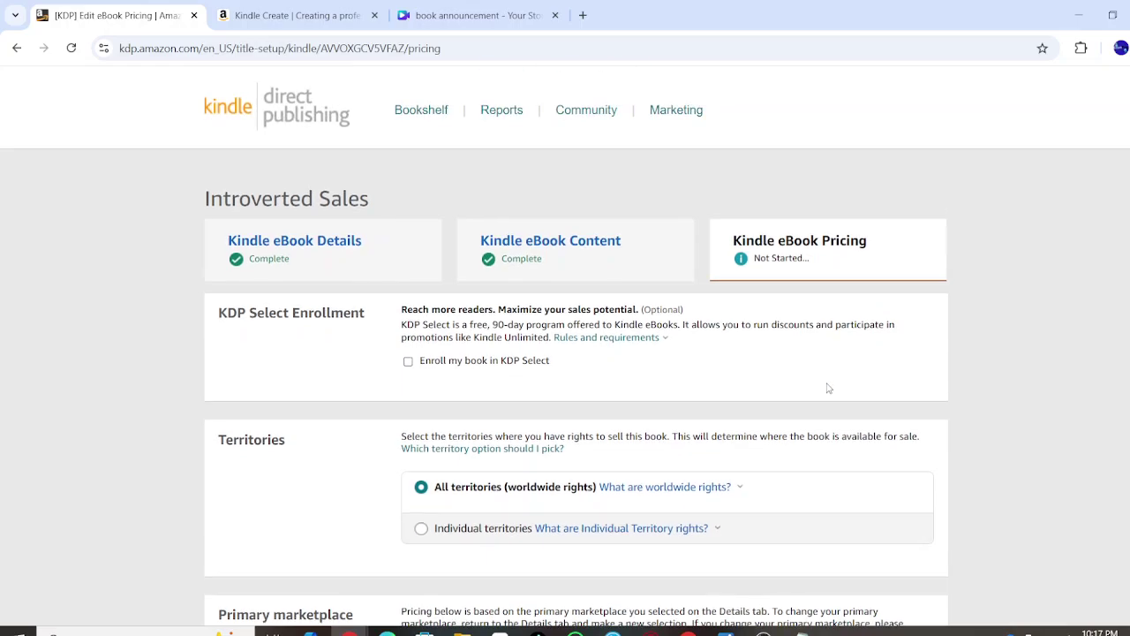
scroll(608, 388, "up", 3)
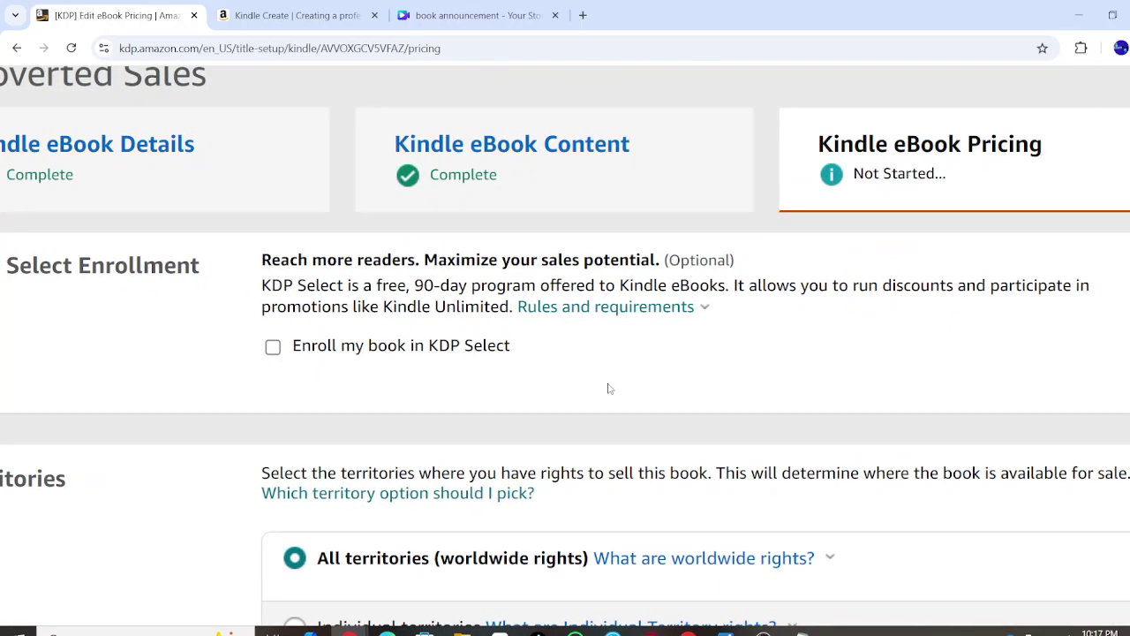
scroll(608, 389, "up", 3)
scroll(608, 388, "down", 2)
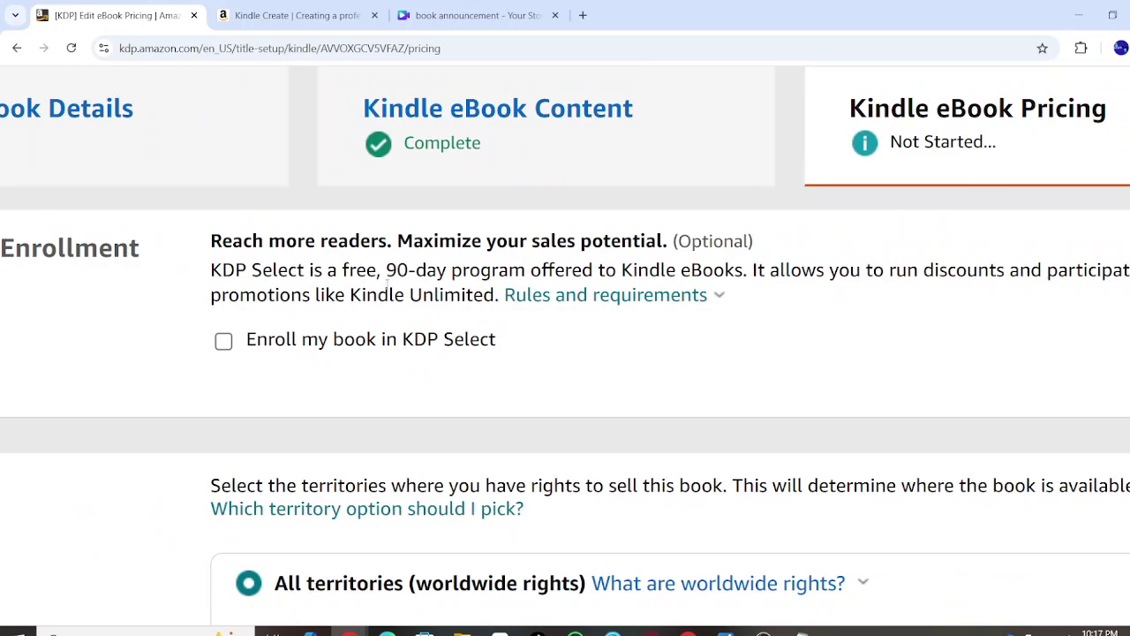
scroll(600, 269, "right", 2)
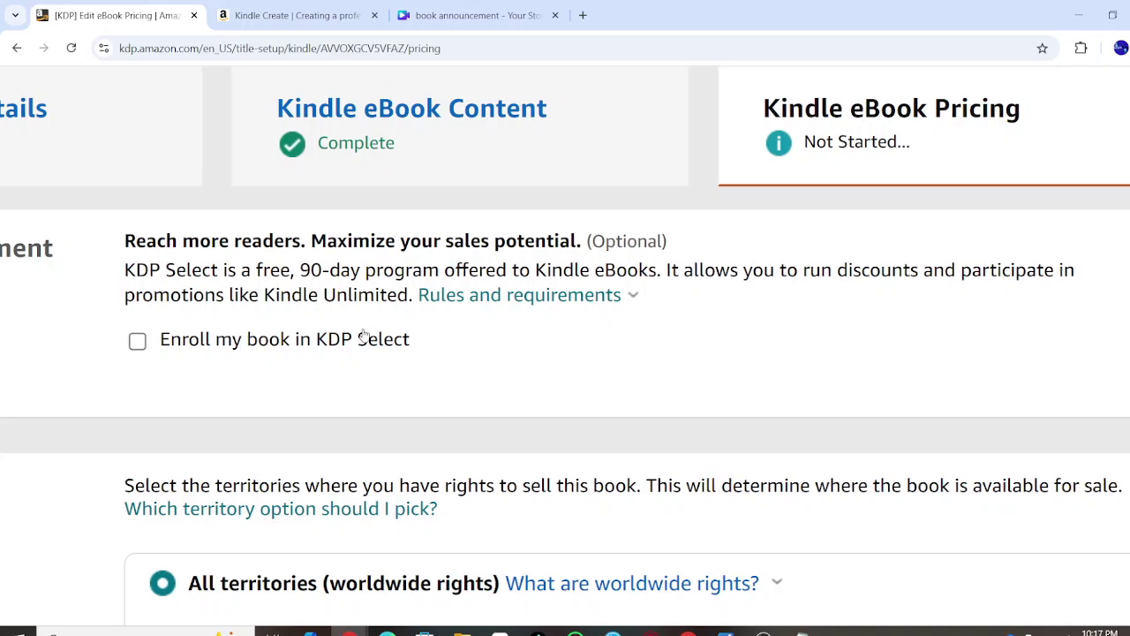
mouse_move(610, 305)
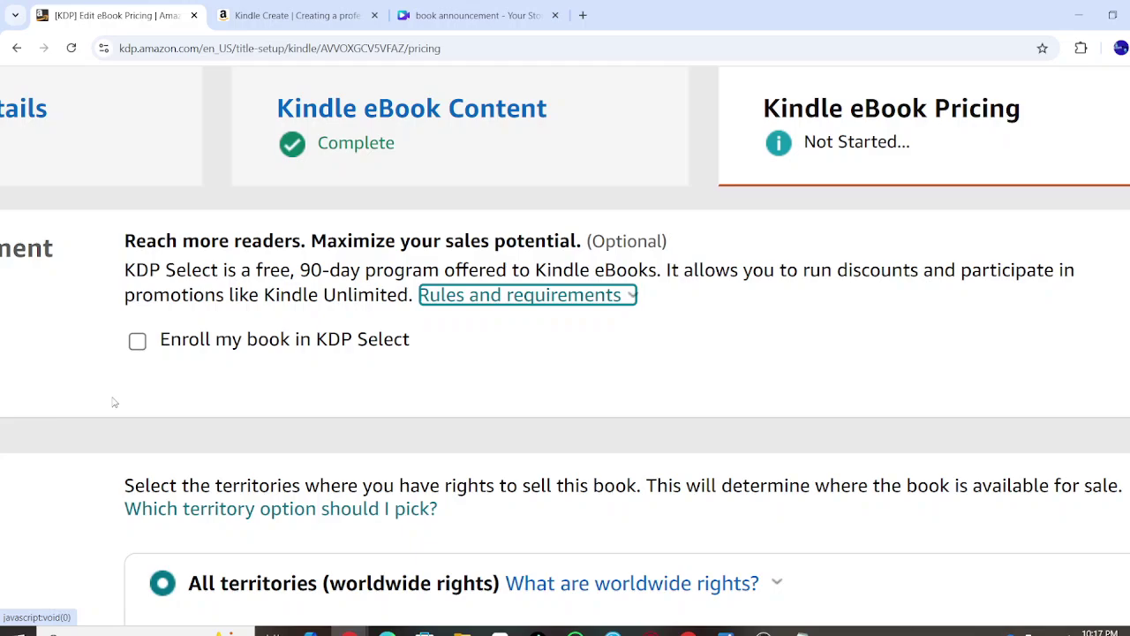
scroll(237, 359, "down", 1)
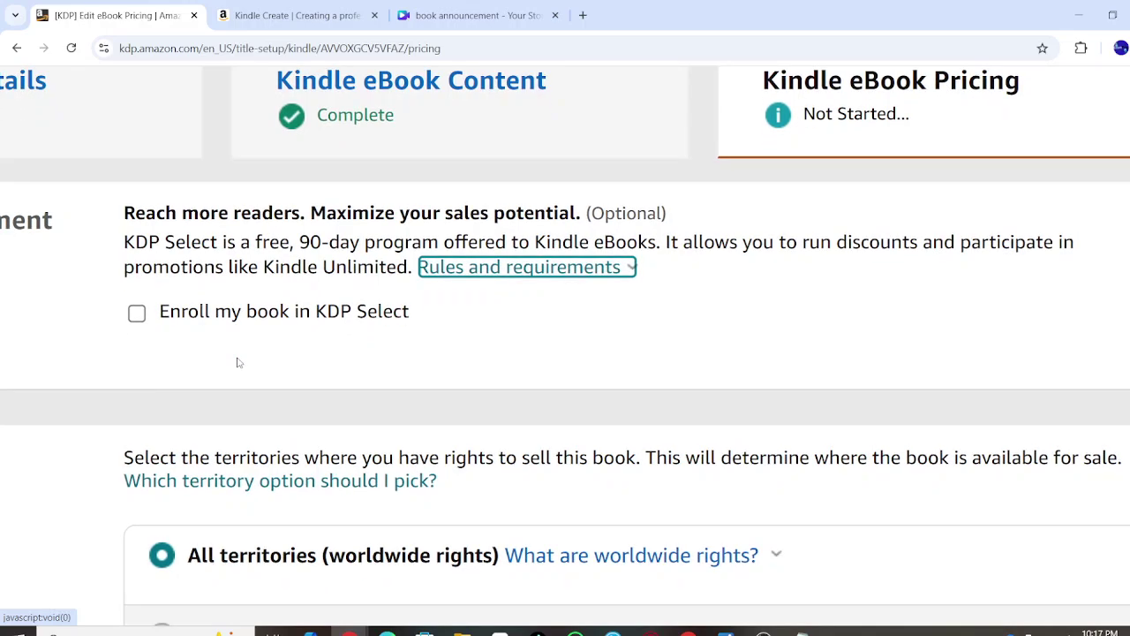
key("ctrl+minus")
key("ctrl+minus")
key("ctrl+minus")
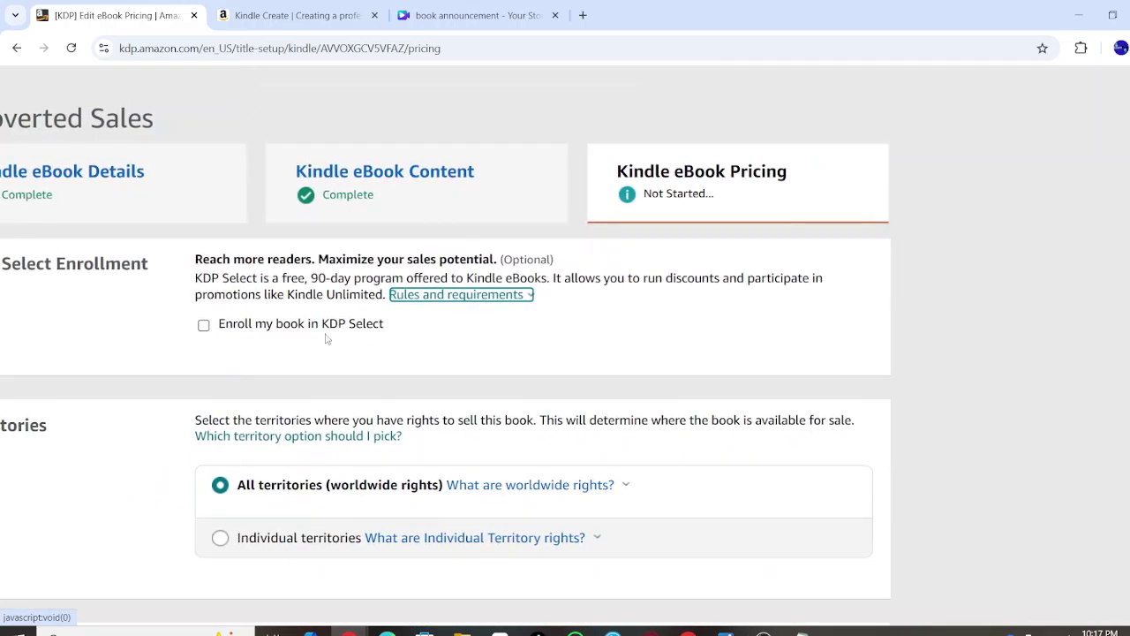
key("ctrl+minus")
scroll(379, 379, "down", 1)
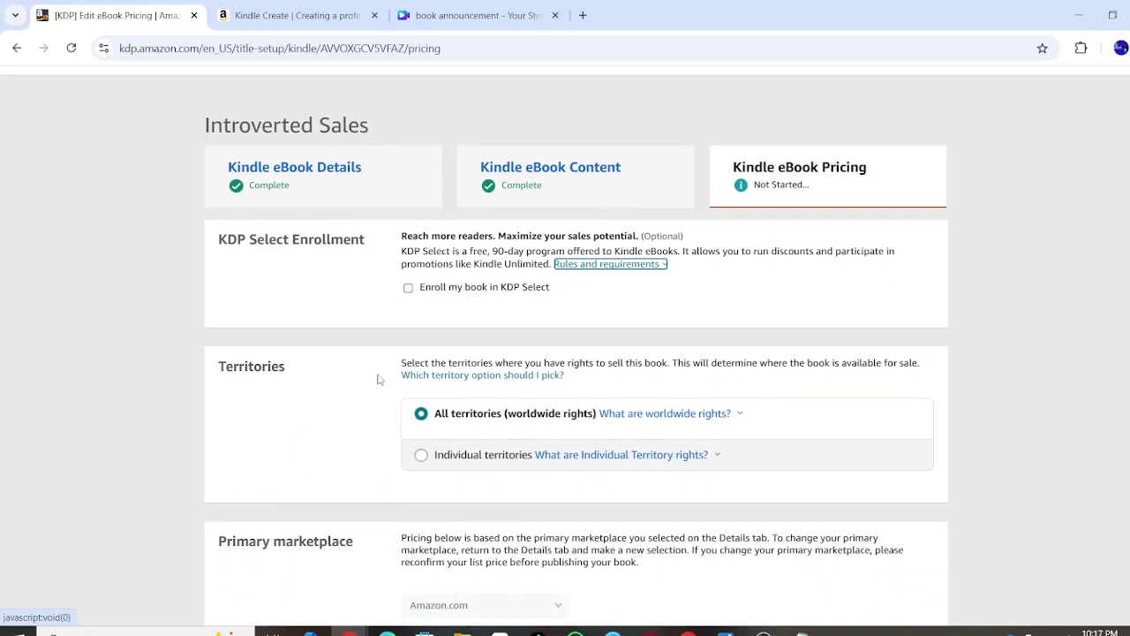
Review the territory options and read the explanation of worldwide rights for All territories
scroll(377, 379, "down", 1)
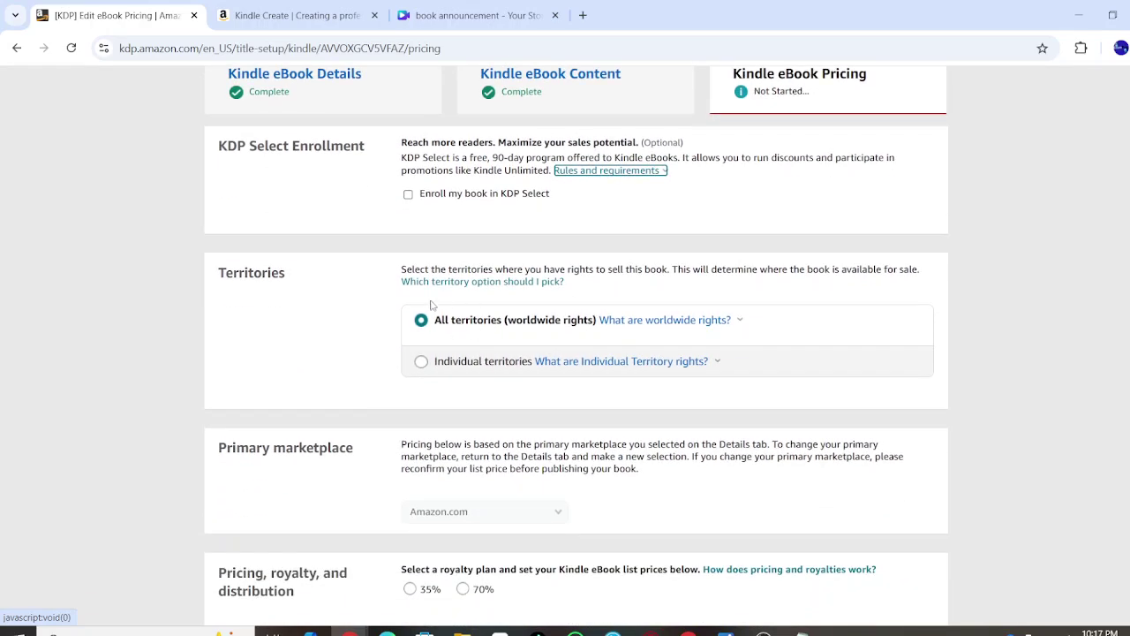
scroll(451, 338, "up", 3)
scroll(451, 338, "right", 5)
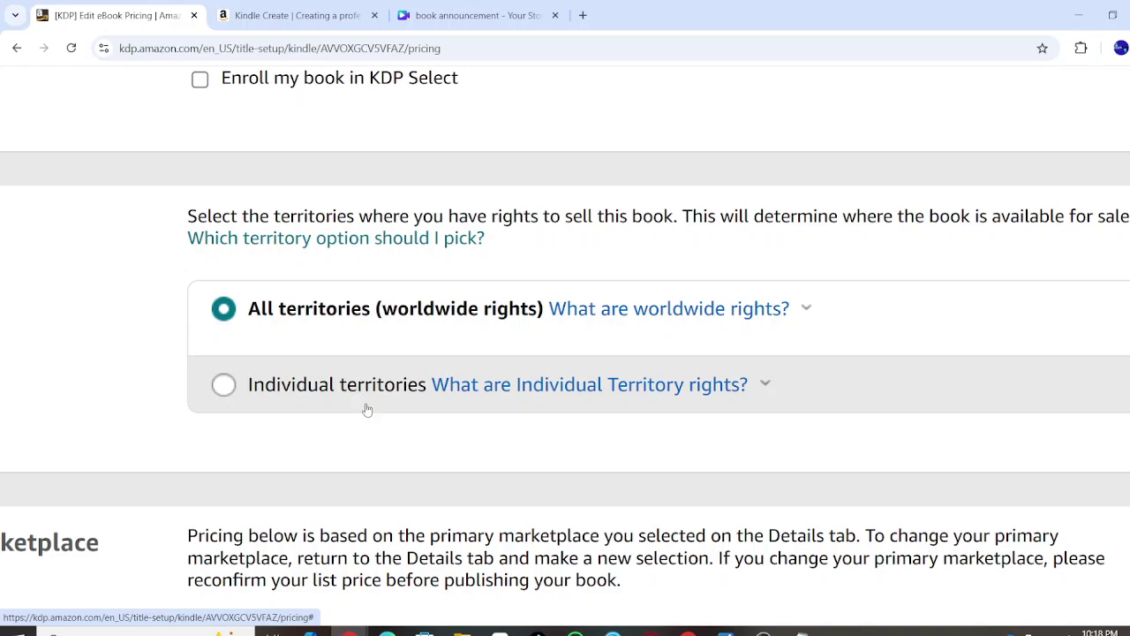
scroll(366, 409, "down", 1)
scroll(368, 409, "up", 1)
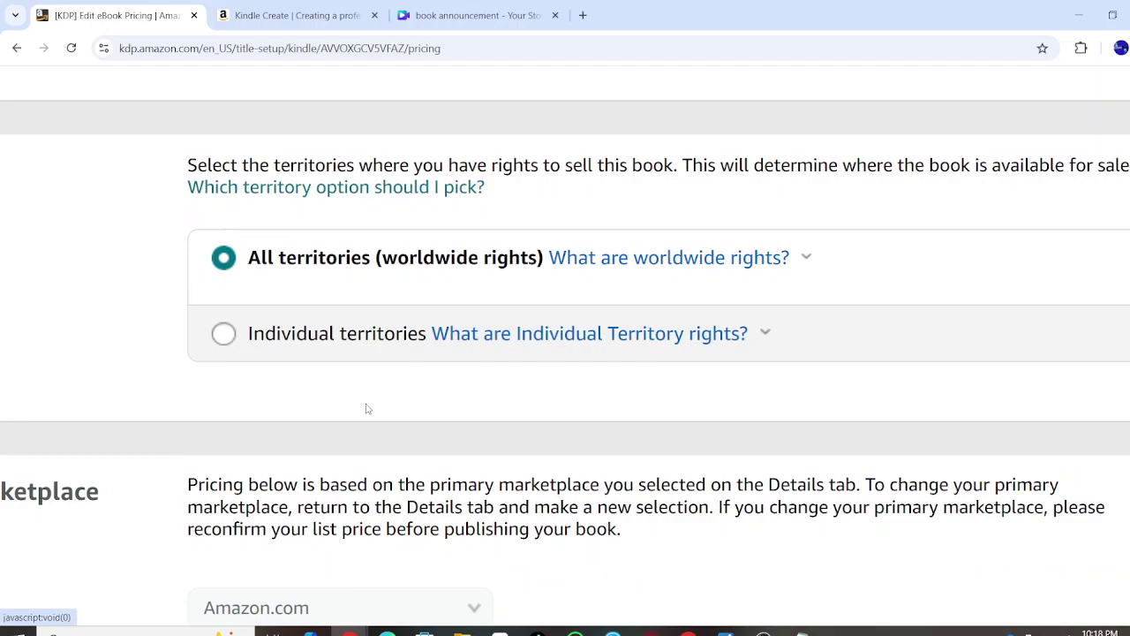
scroll(367, 409, "down", 1)
left_click(797, 186)
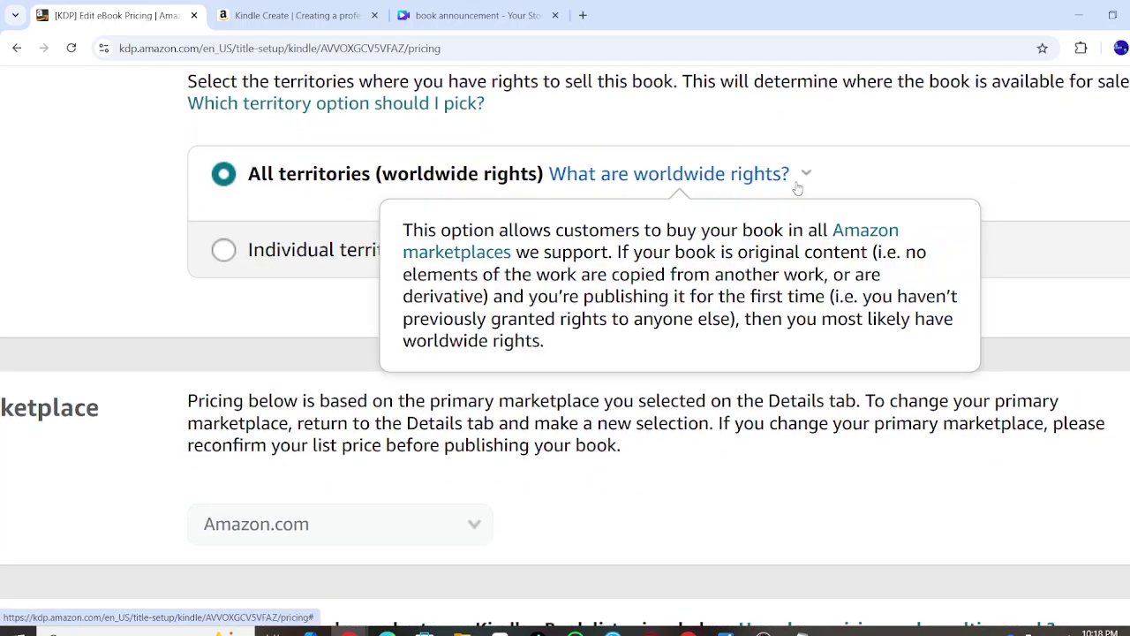
left_click(283, 365)
key("ctrl+0")
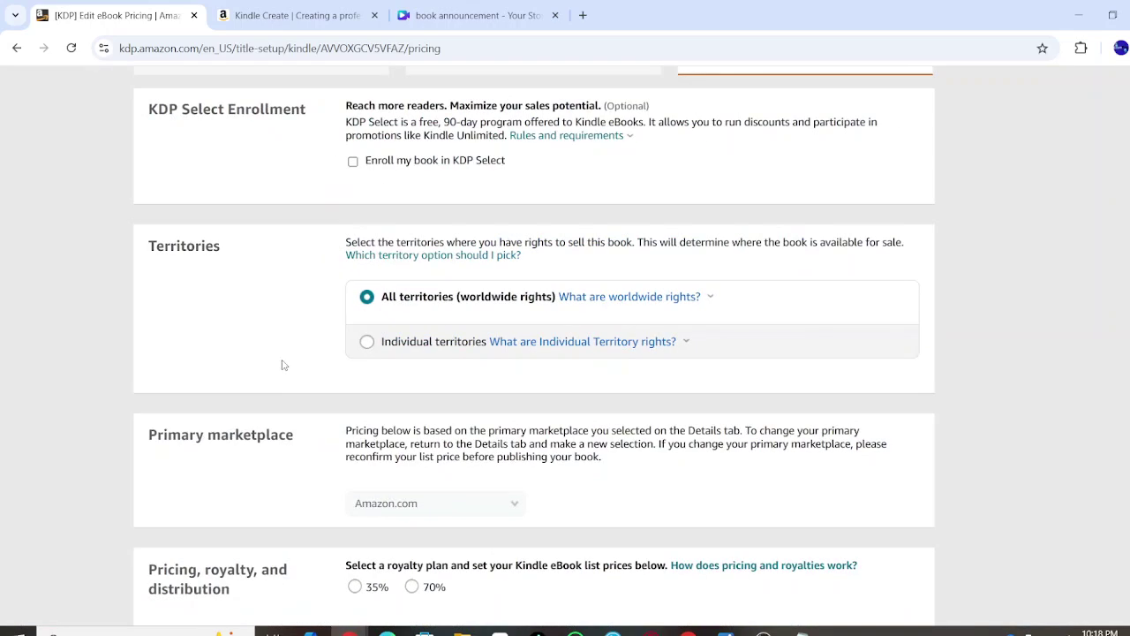
Choose the 70% royalty plan for the Kindle eBook
scroll(283, 365, "down", 2)
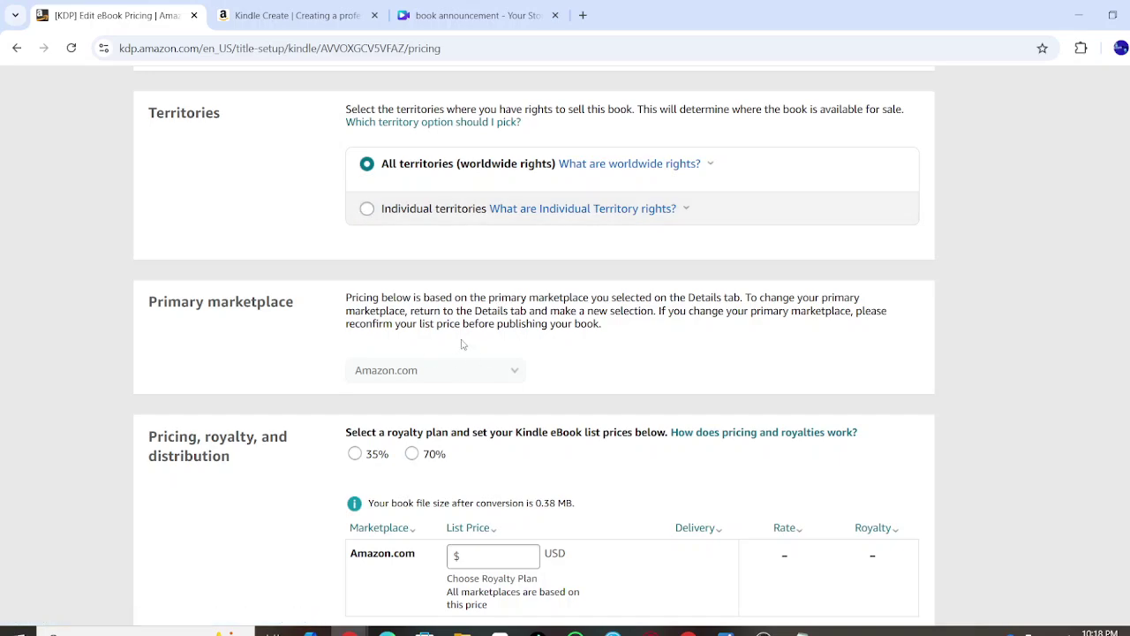
scroll(455, 353, "down", 2)
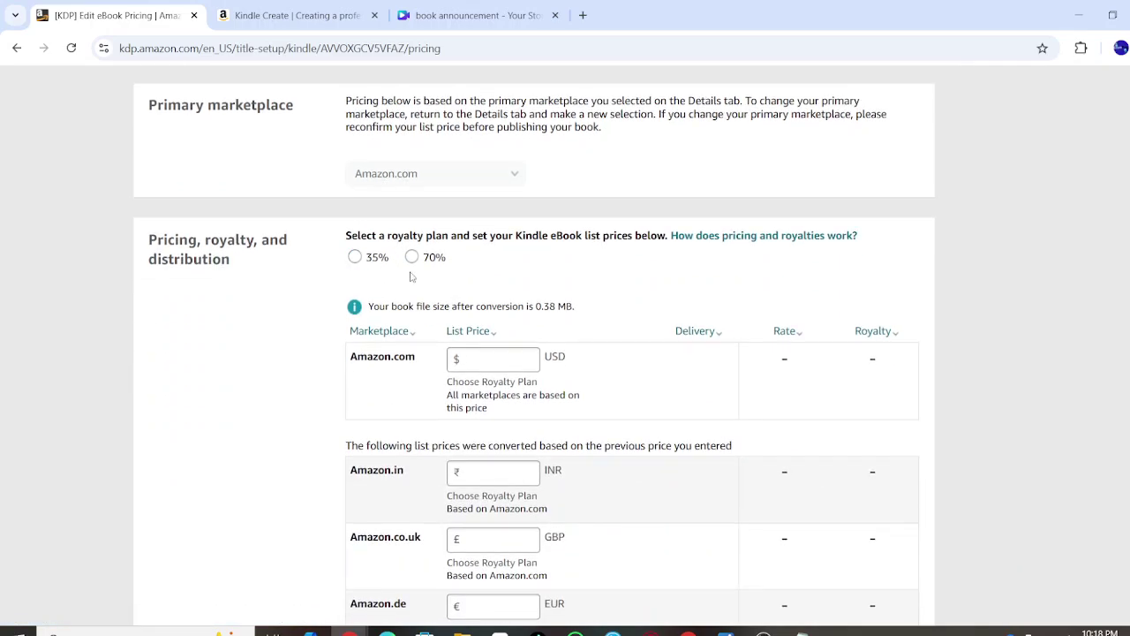
scroll(410, 276, "up", 2, "ctrl")
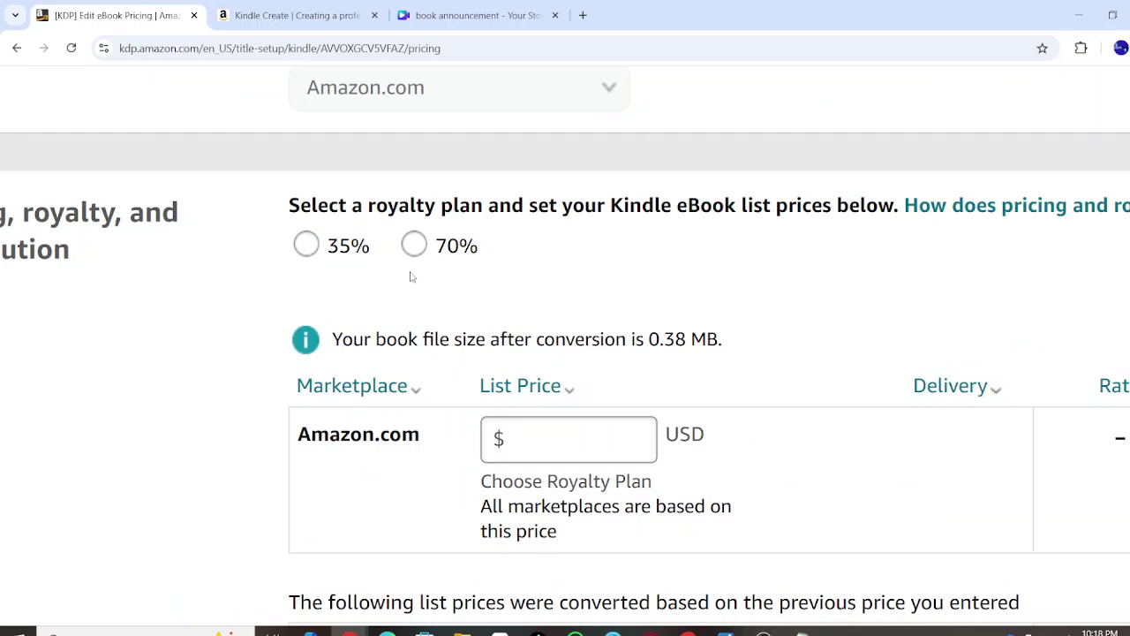
left_click(308, 248)
left_click(445, 250)
scroll(459, 265, "down", 2, "ctrl")
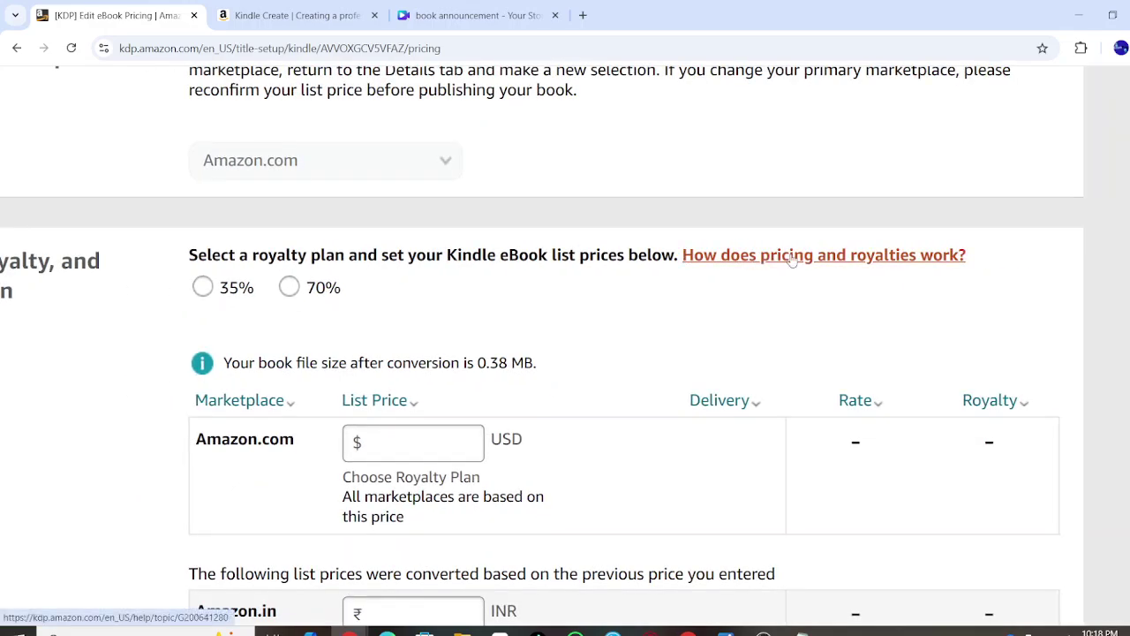
left_click(297, 293)
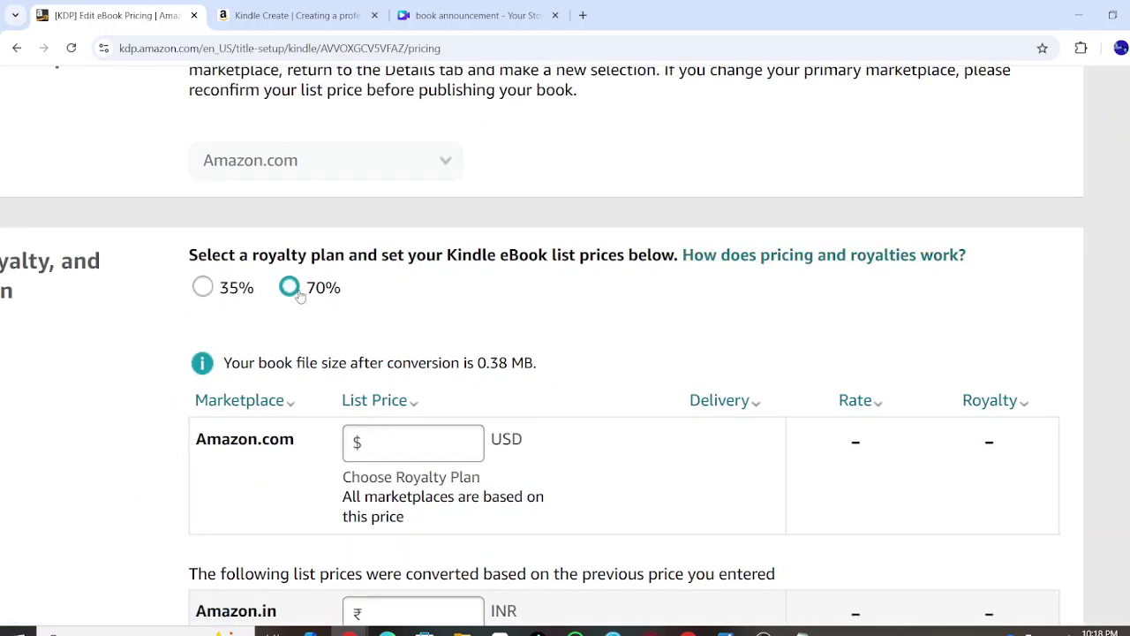
Set the Amazon.com list price to 3 USD and check the explanation of the allowed price range
left_click(398, 440)
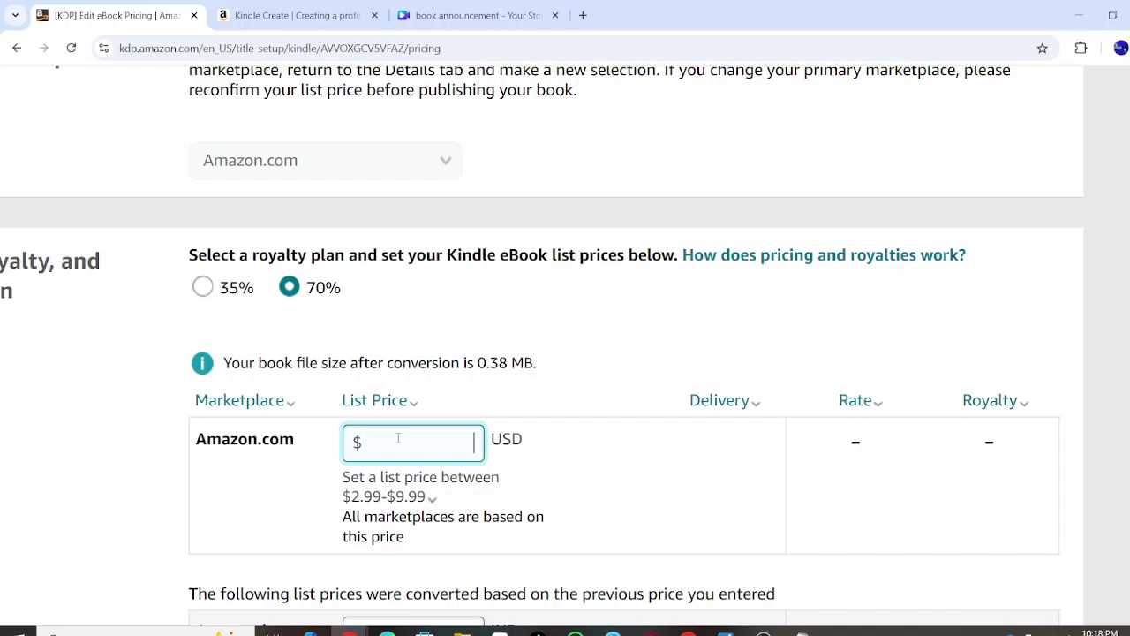
scroll(398, 438, "up", 10)
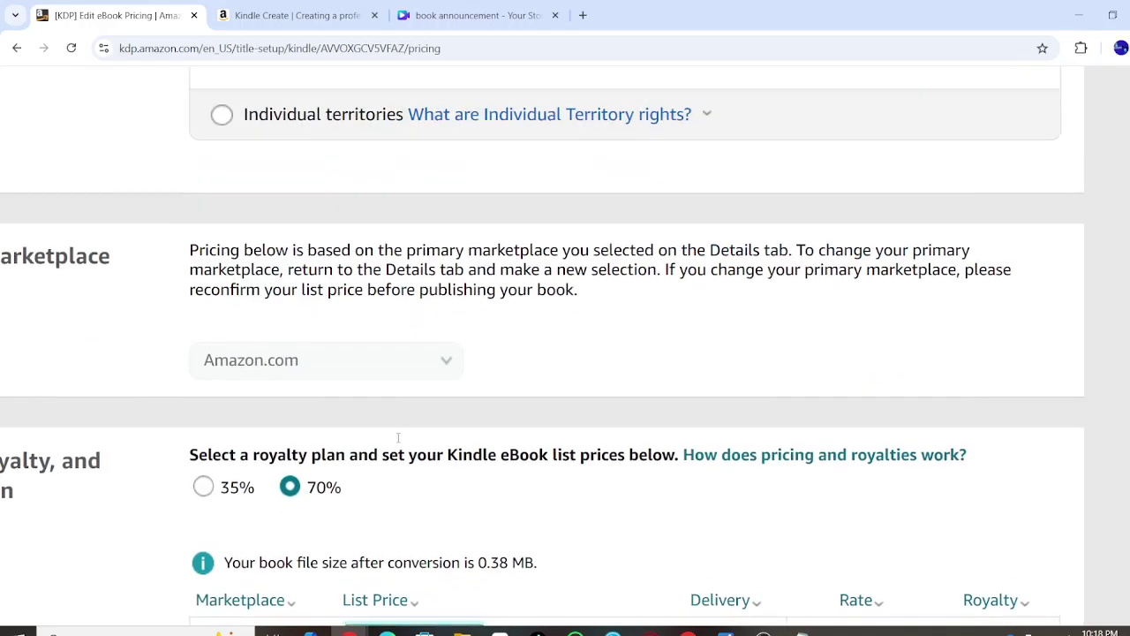
scroll(398, 438, "down", 8)
scroll(398, 438, "down", 10)
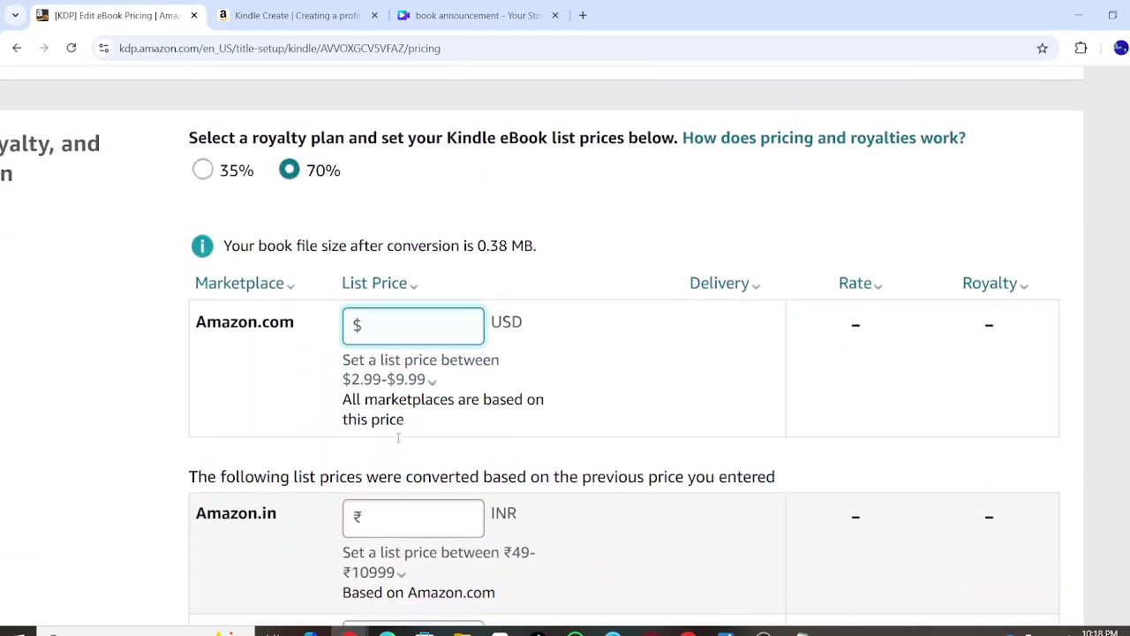
scroll(398, 441, "up", 8)
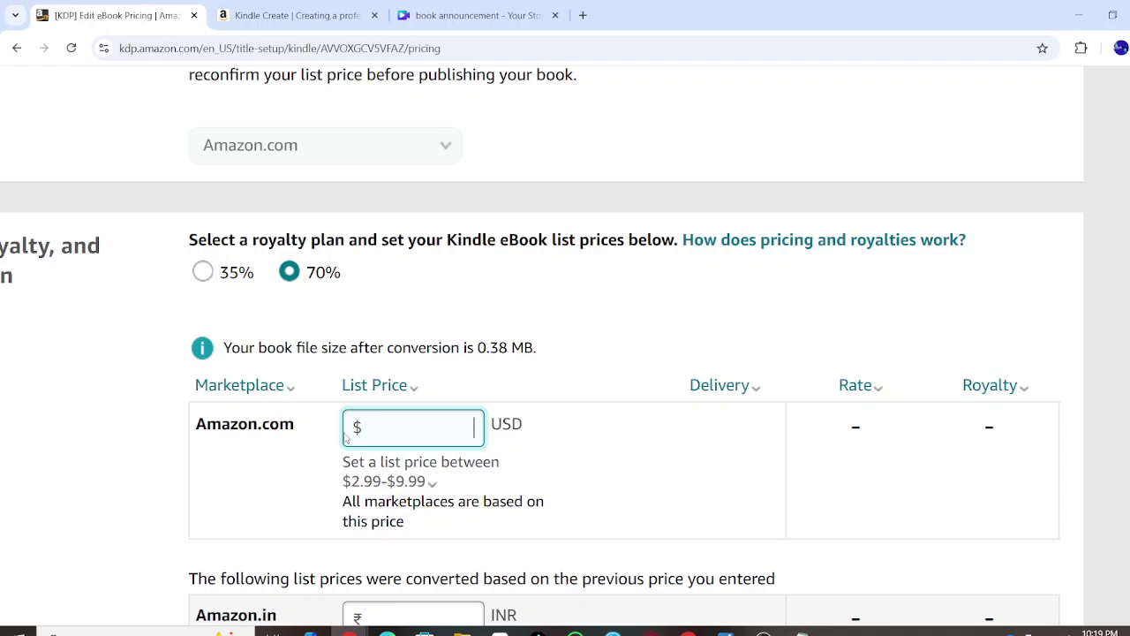
left_click(356, 479)
scroll(355, 478, "up", 5)
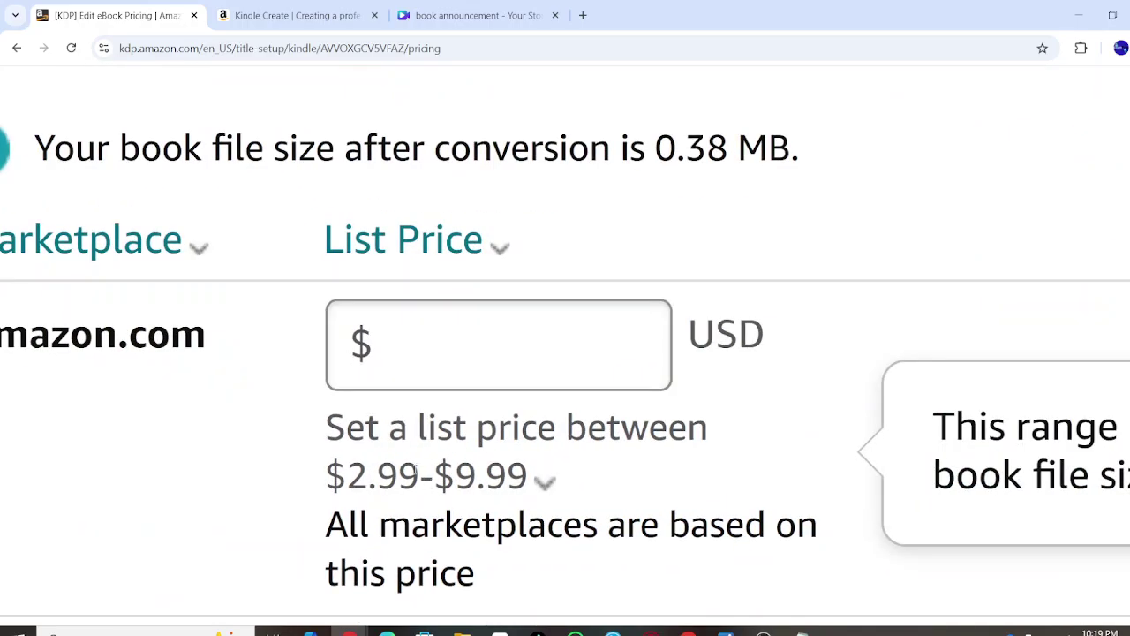
scroll(440, 298, "down", 5)
left_click(485, 342)
type("3")
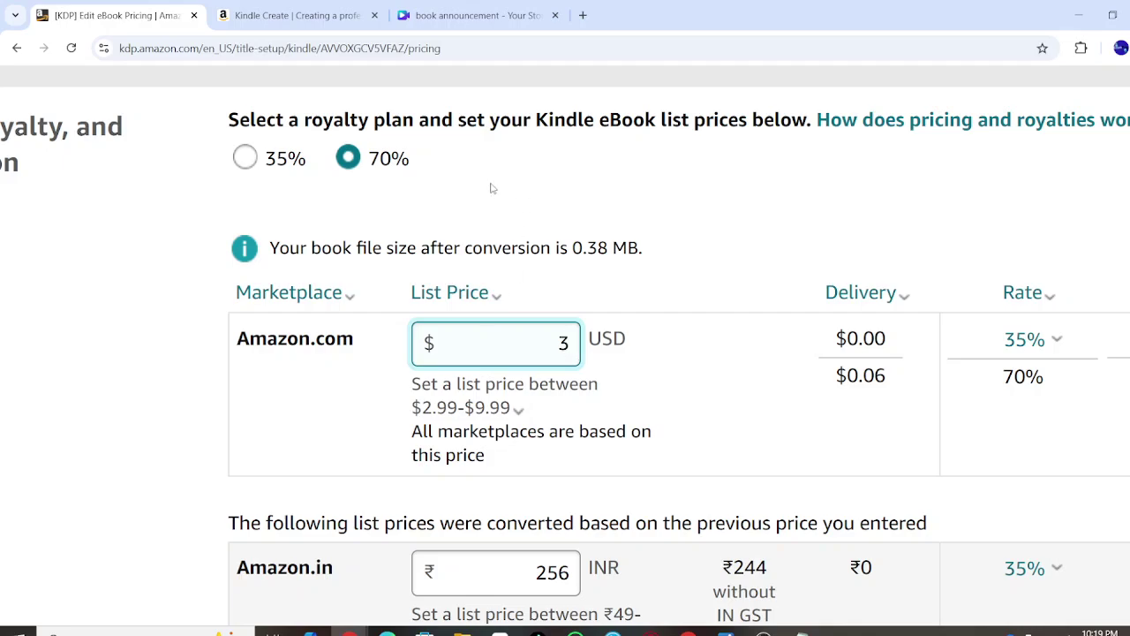
left_click(512, 407)
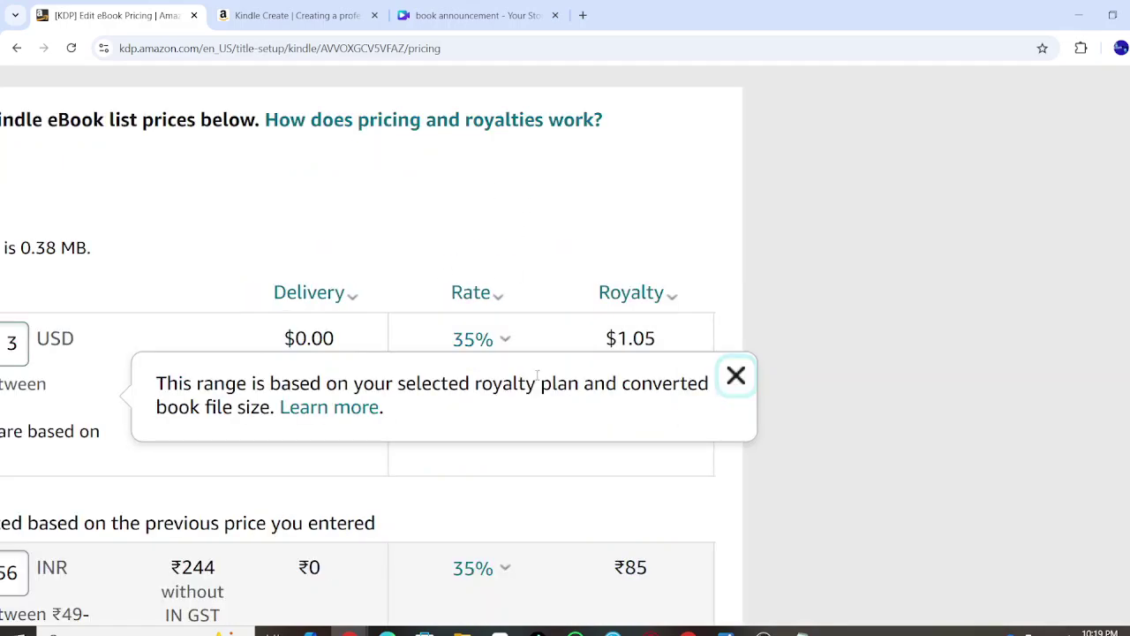
scroll(537, 375, "down", 5, "ctrl")
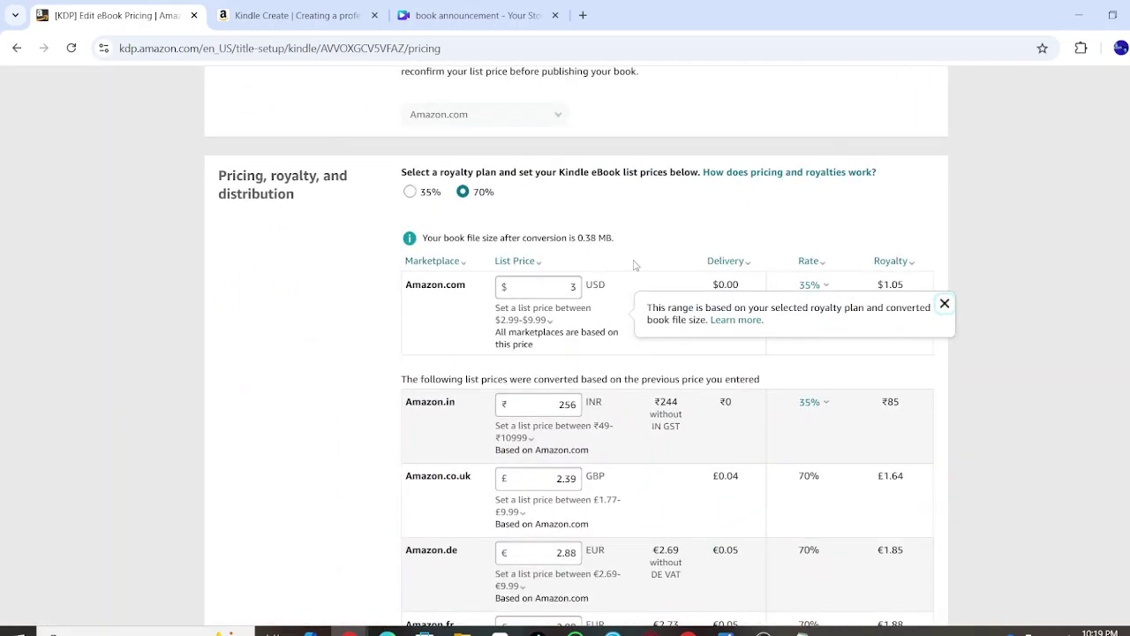
left_click(535, 375)
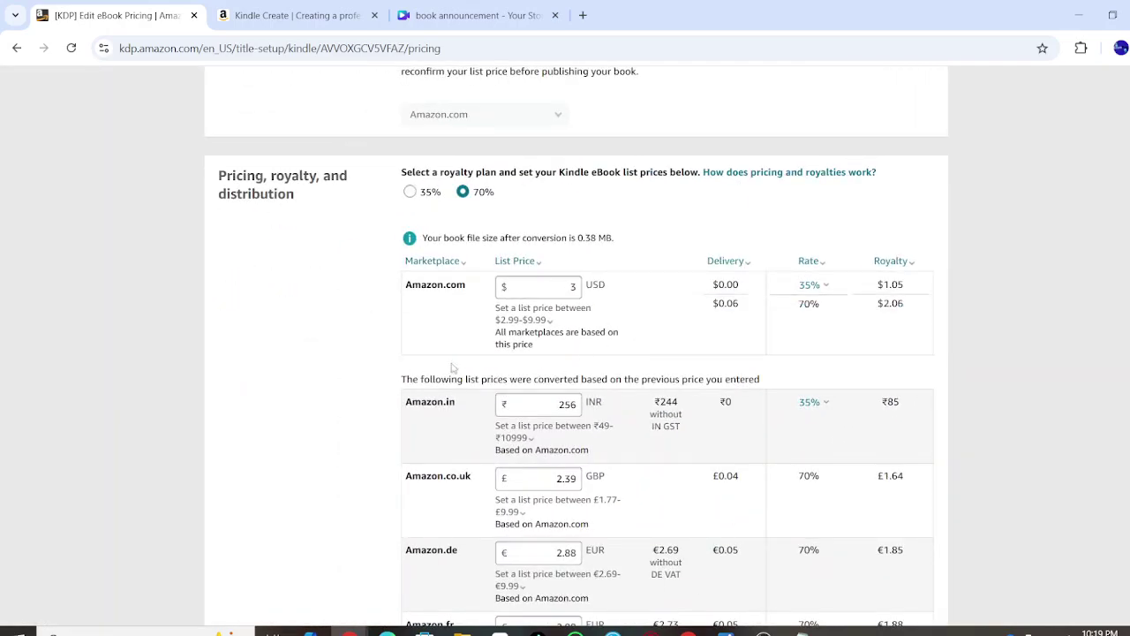
Examine the converted list prices, rates and royalties for the other marketplaces, and the pre-order terms
scroll(321, 411, "down", 7)
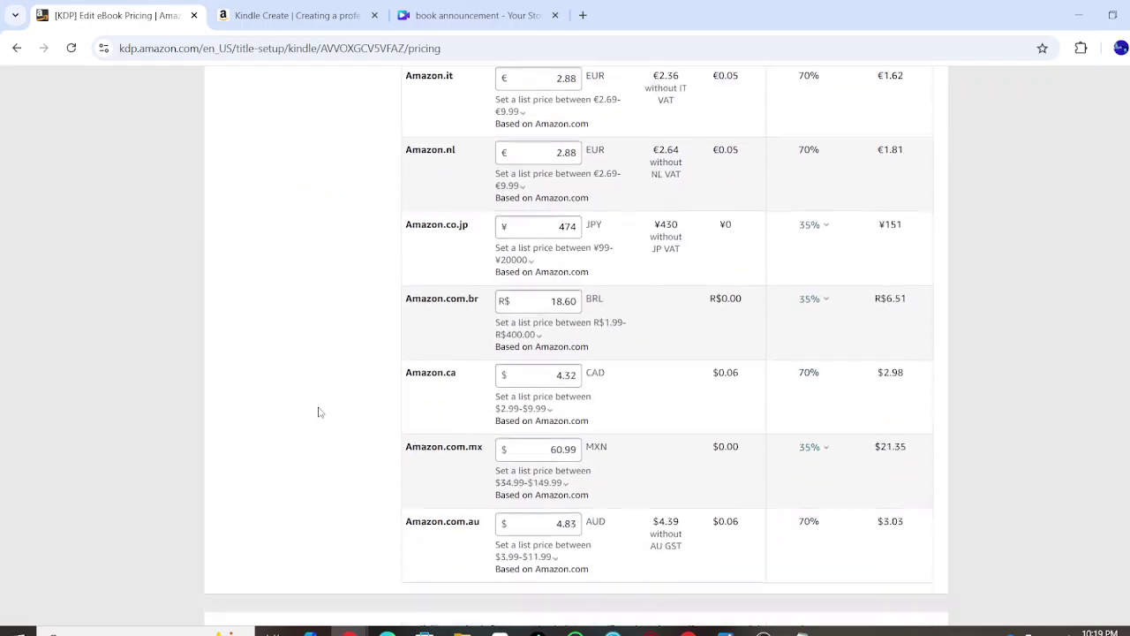
scroll(319, 413, "down", 3)
scroll(320, 412, "up", 10)
scroll(319, 412, "up", 2)
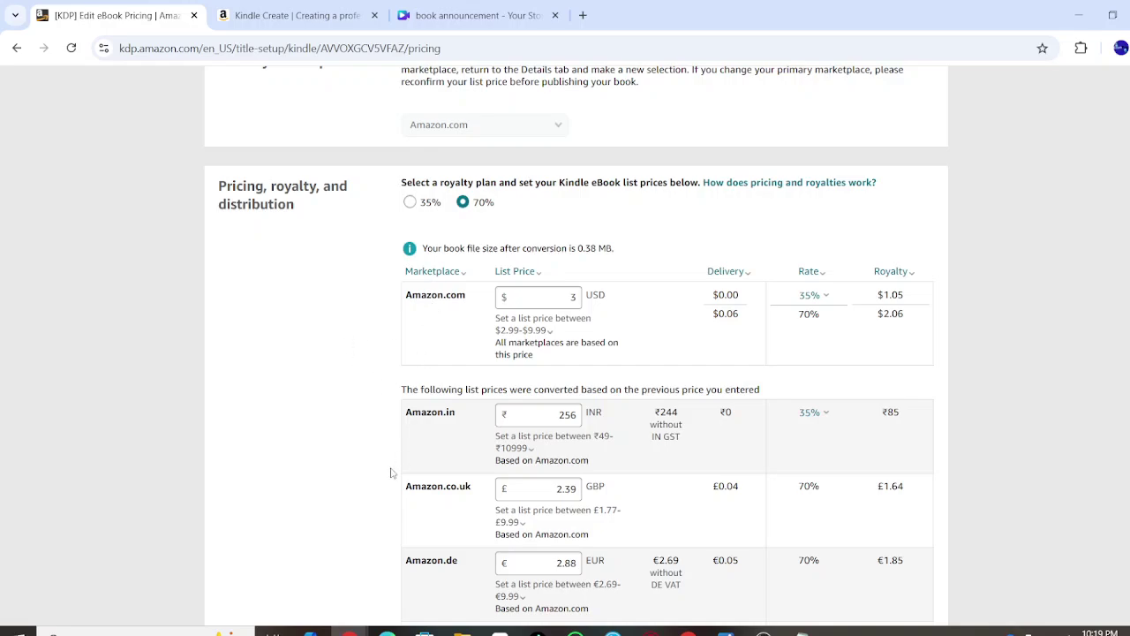
scroll(391, 473, "down", 4)
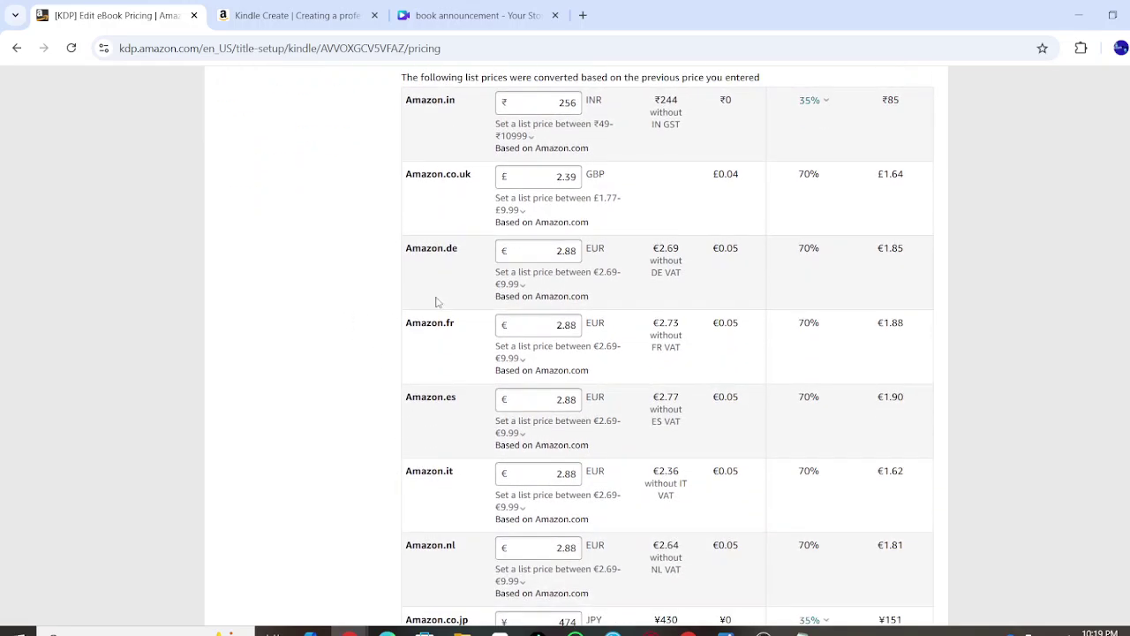
scroll(436, 302, "up", 1)
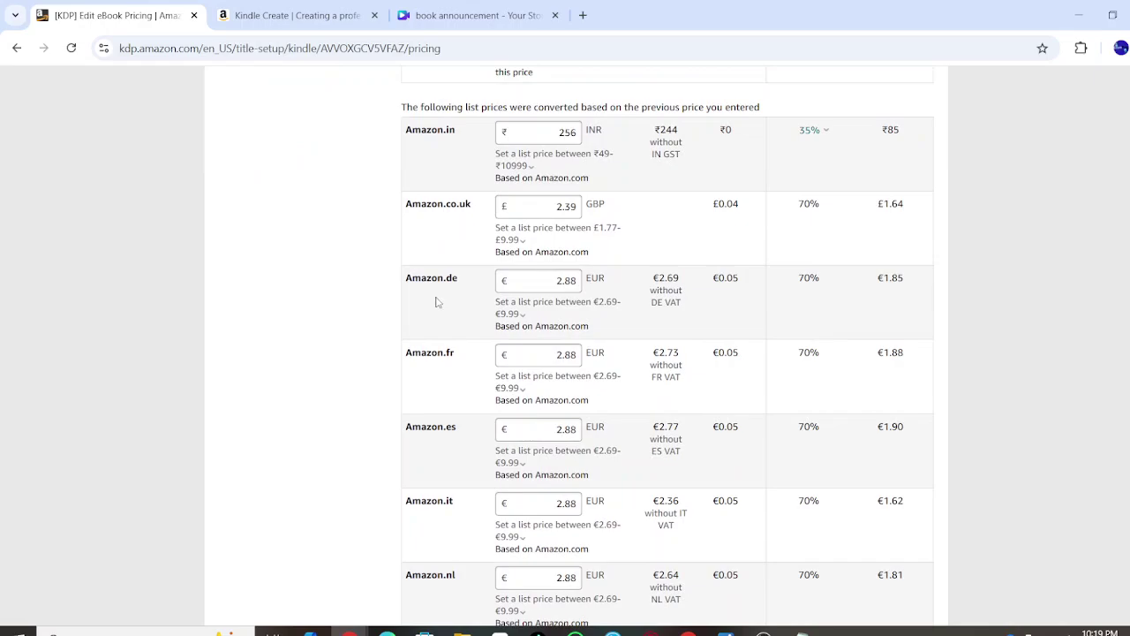
scroll(444, 344, "down", 1)
scroll(443, 342, "down", 3)
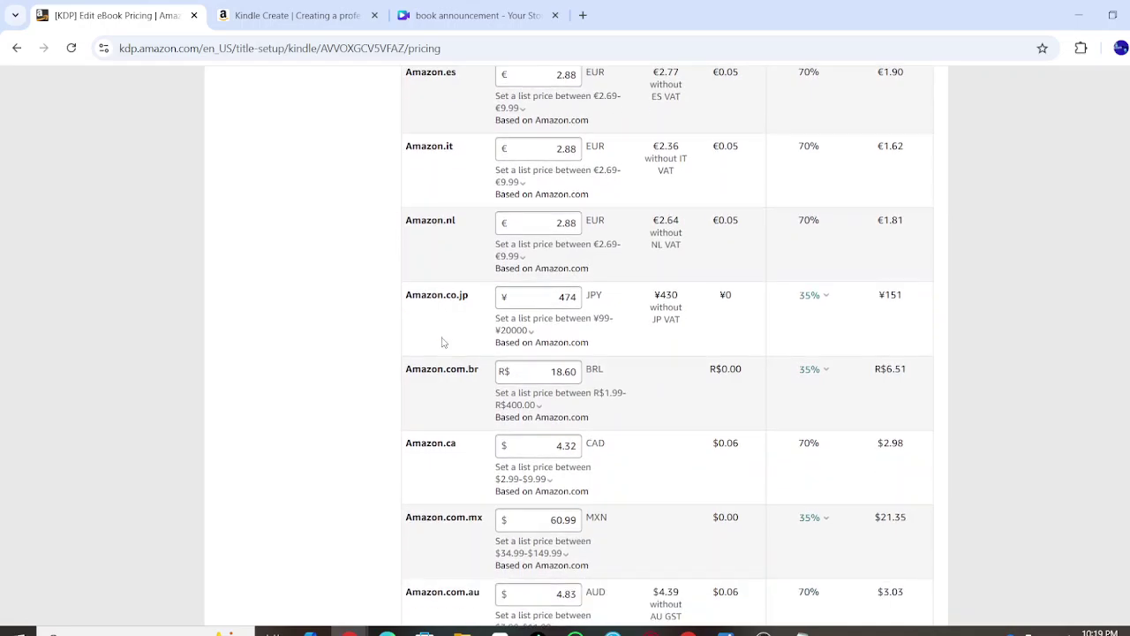
scroll(444, 343, "down", 5)
scroll(444, 343, "up", 2)
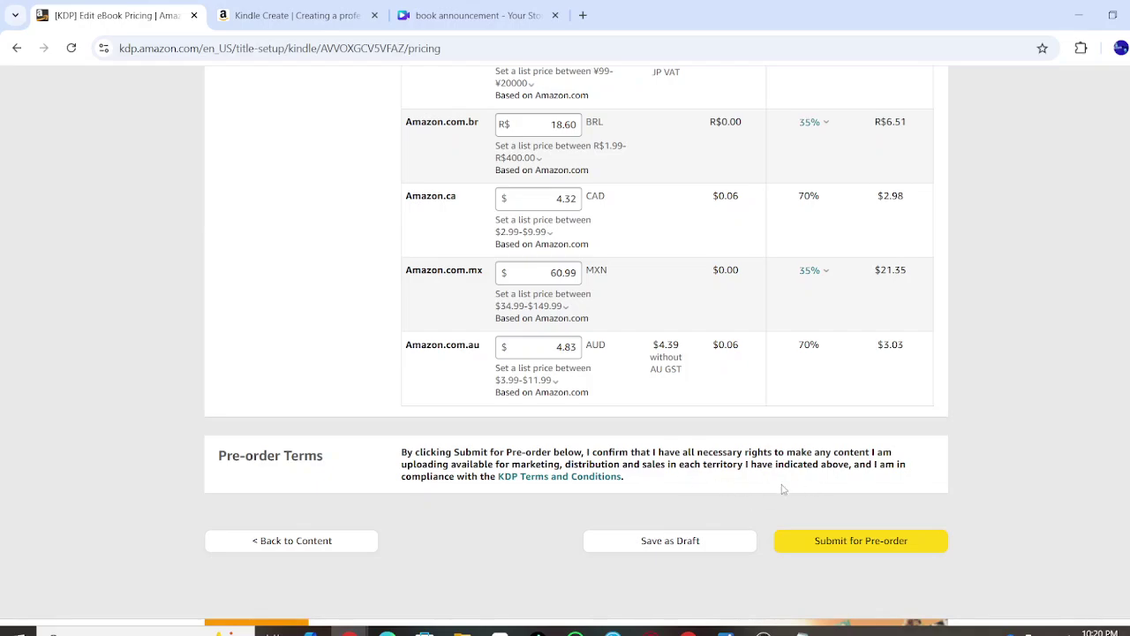
scroll(737, 483, "up", 9)
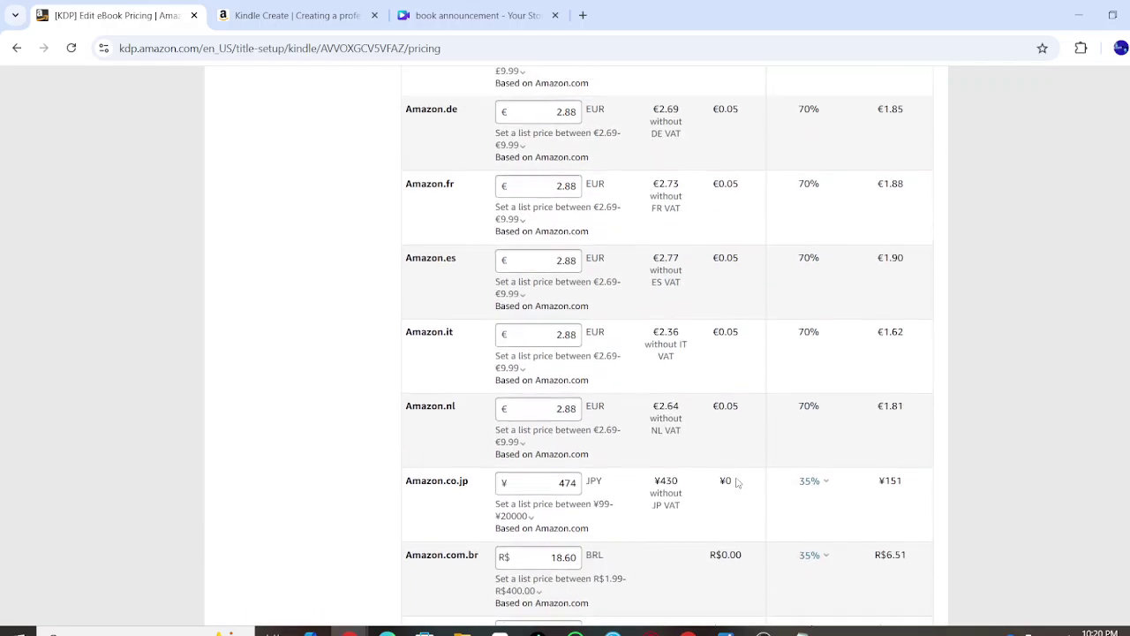
scroll(737, 483, "up", 1)
scroll(631, 276, "down", 3)
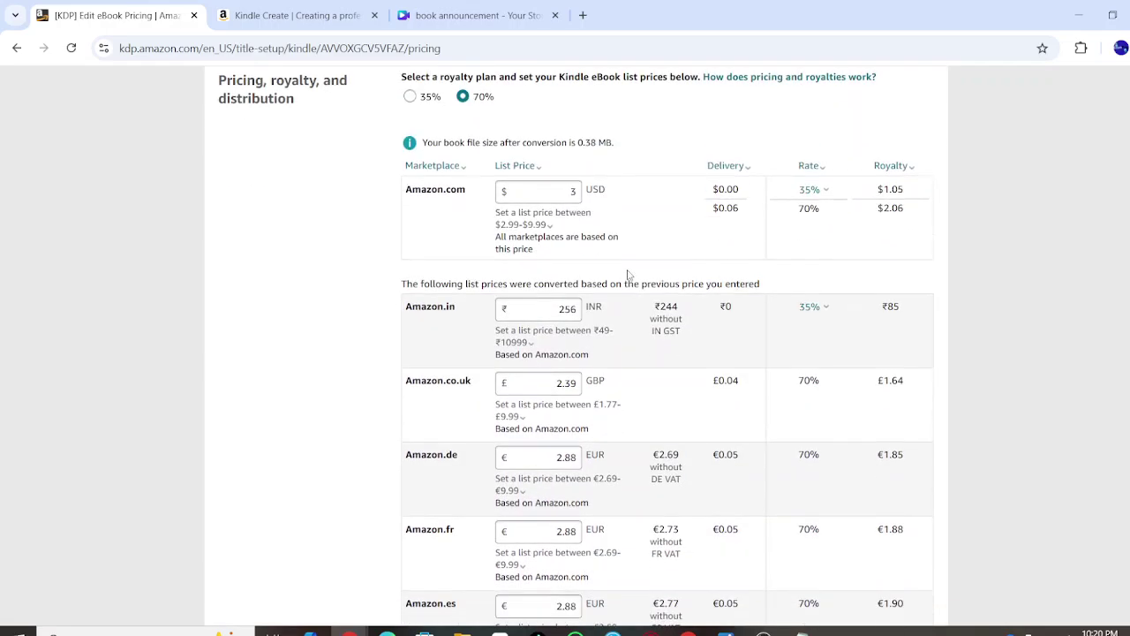
mouse_move(764, 631)
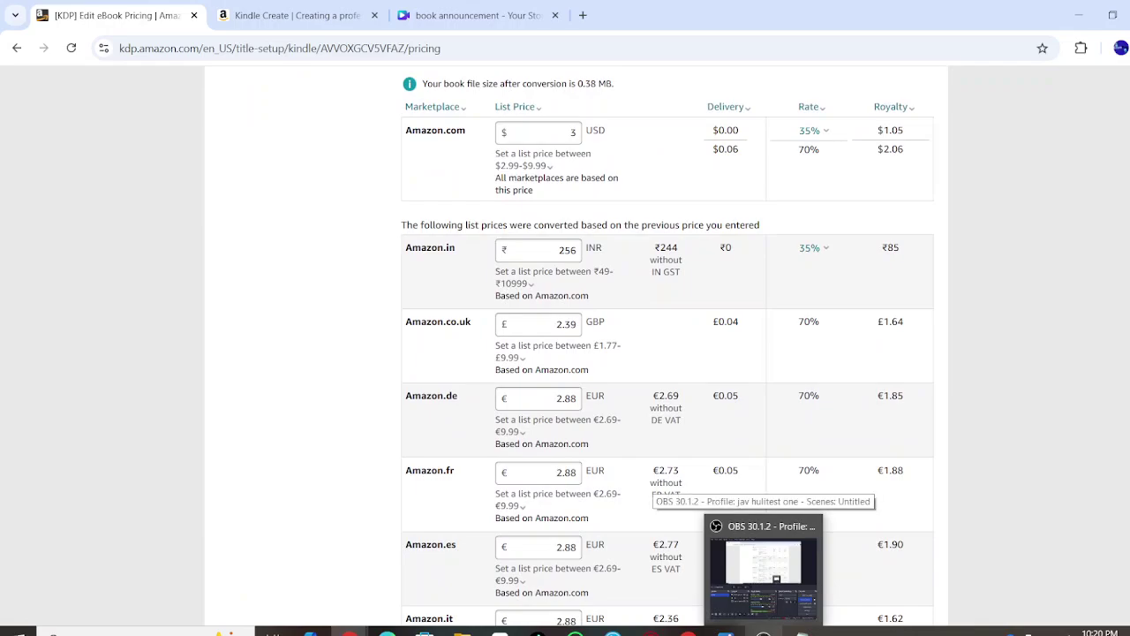
left_click(764, 630)
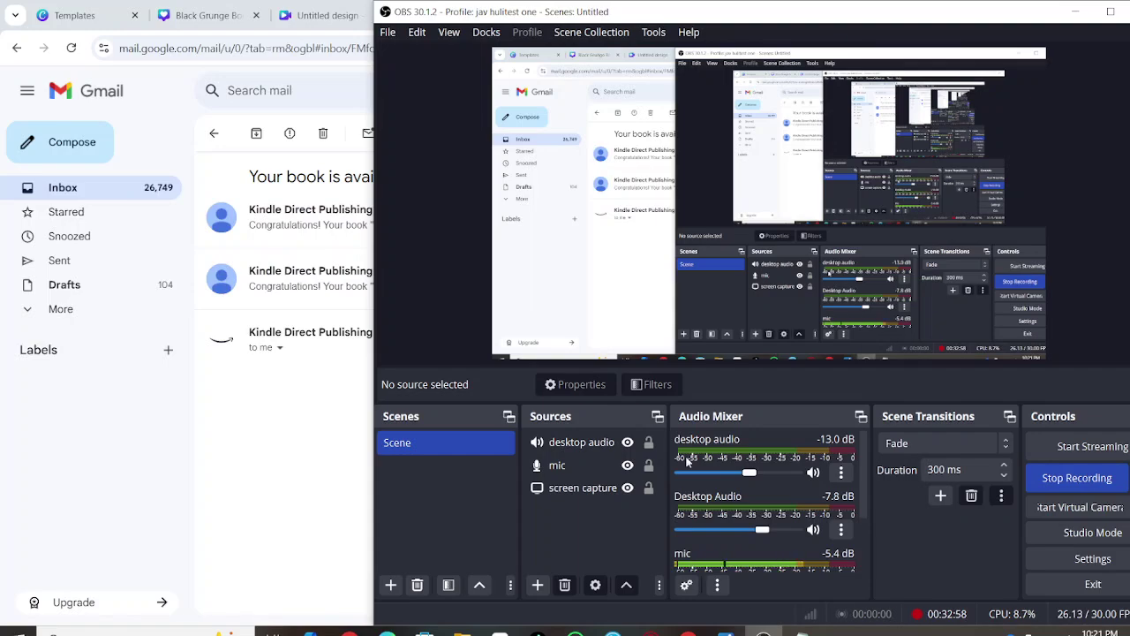
Switch to Gmail and read the Kindle Direct Publishing pre-order notice for "From Nervous to Natural"
left_click(290, 454)
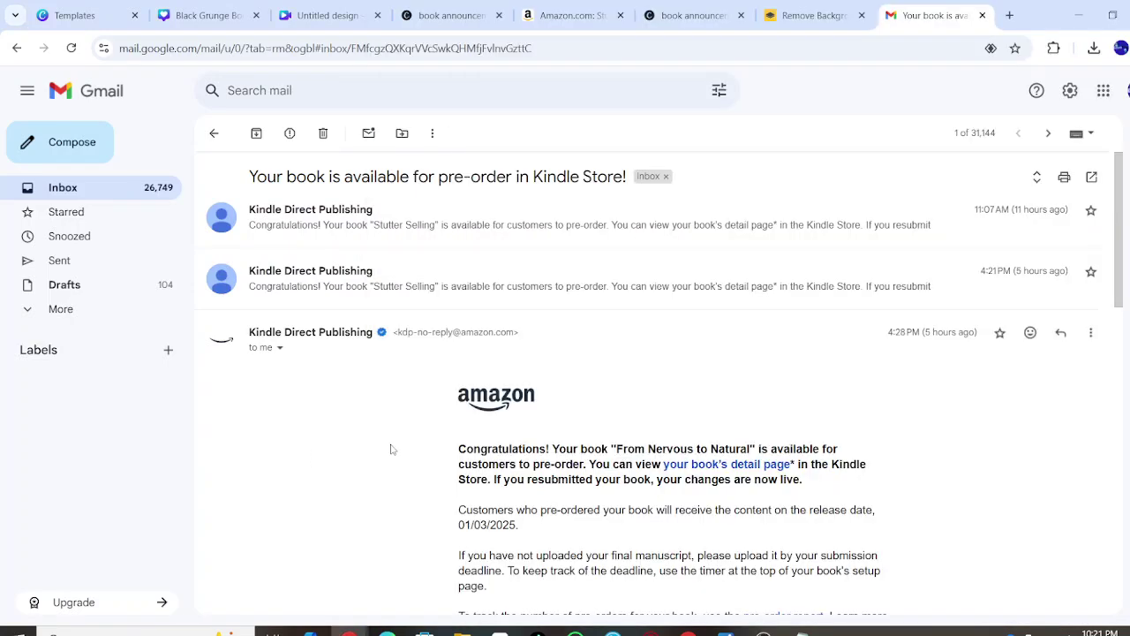
scroll(392, 450, "down", 2)
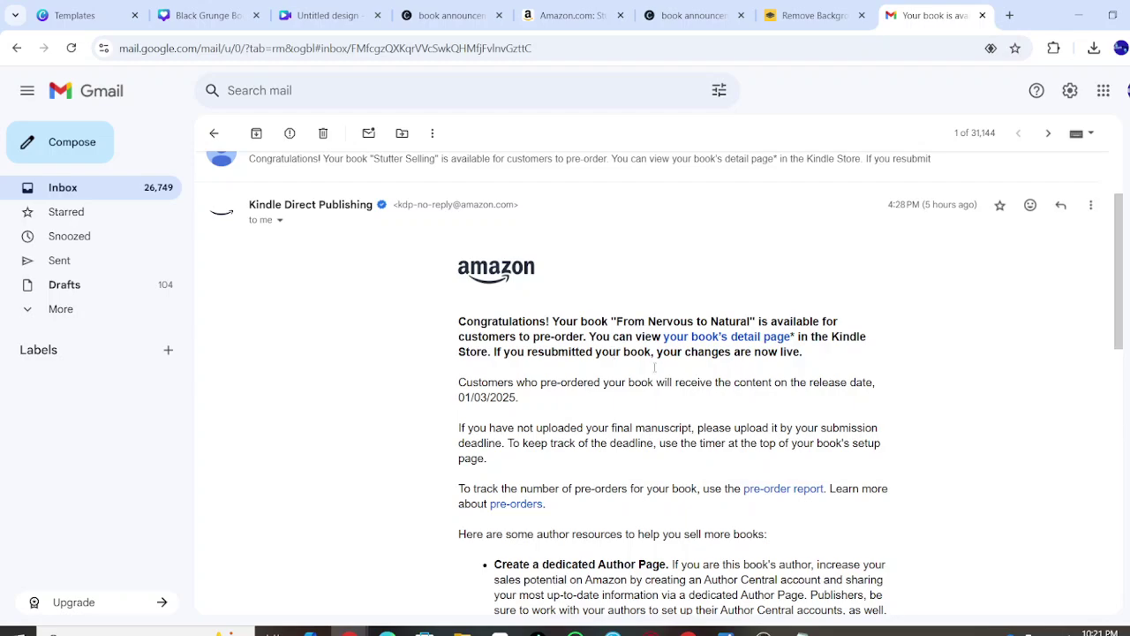
scroll(446, 360, "up", 1)
scroll(491, 357, "down", 1)
scroll(492, 358, "up", 2)
Read the "Stutter Selling" pre-order notice in the same conversation and return to the inbox
left_click(472, 240)
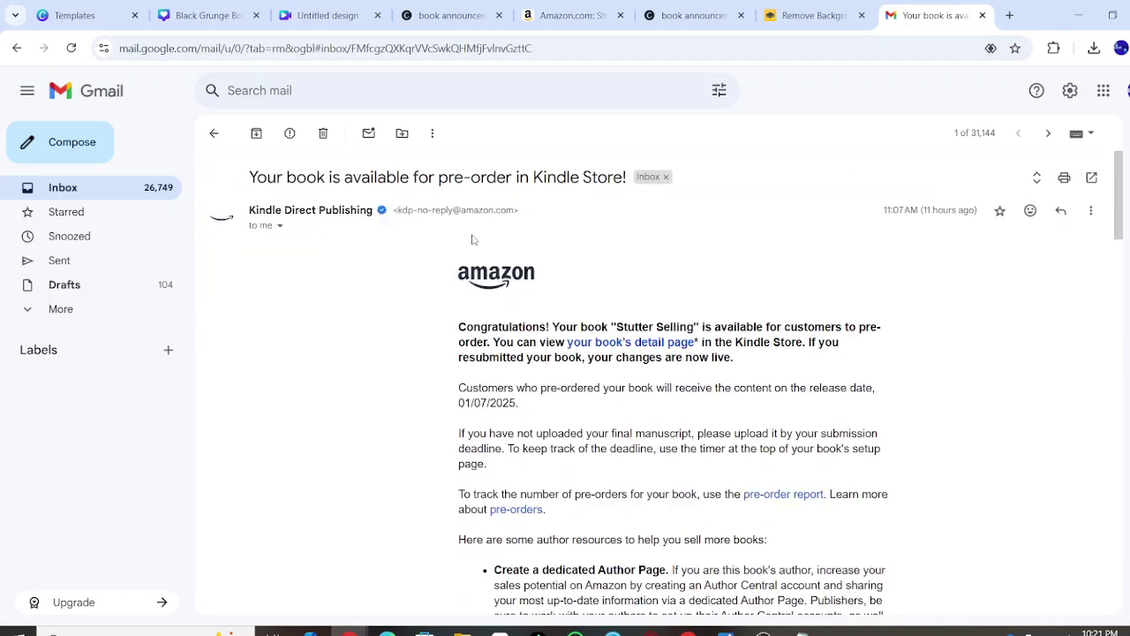
scroll(473, 241, "down", 3)
scroll(375, 273, "up", 3)
left_click(214, 133)
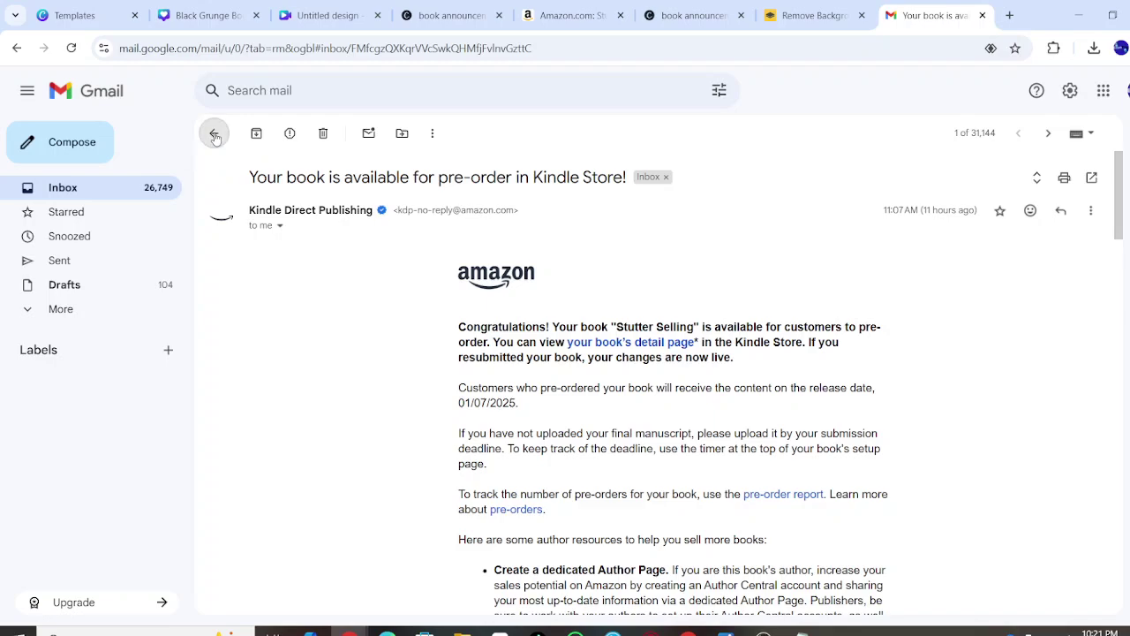
scroll(388, 304, "down", 1)
scroll(429, 256, "up", 1)
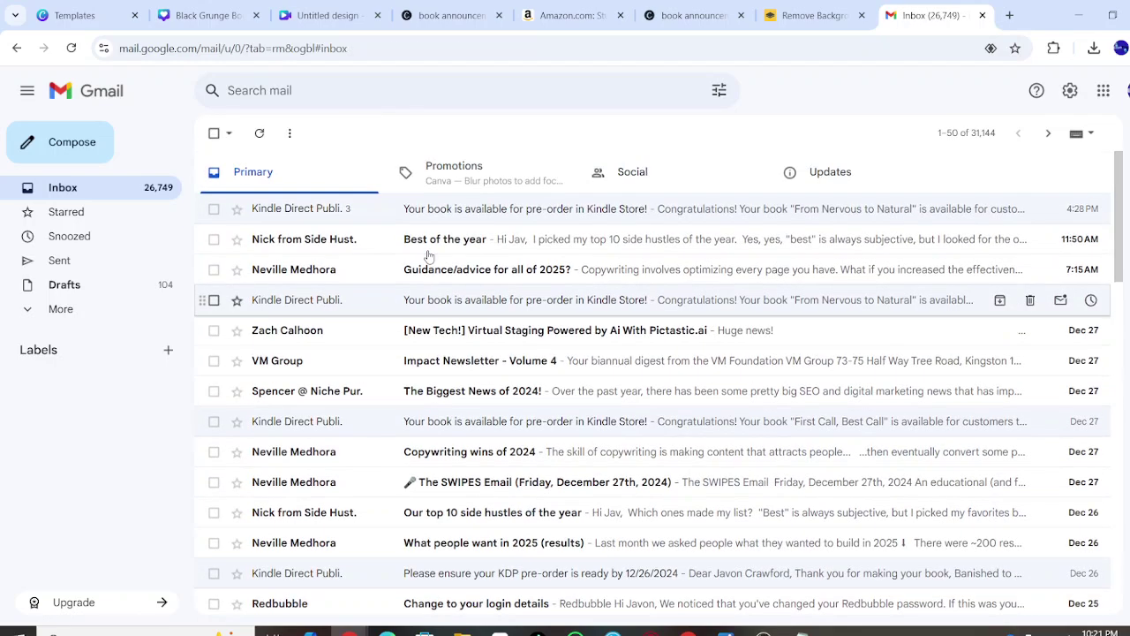
Reopen the newest Kindle Direct Publishing conversation, expand its two earlier messages to review them, and return to the inbox
left_click(477, 214)
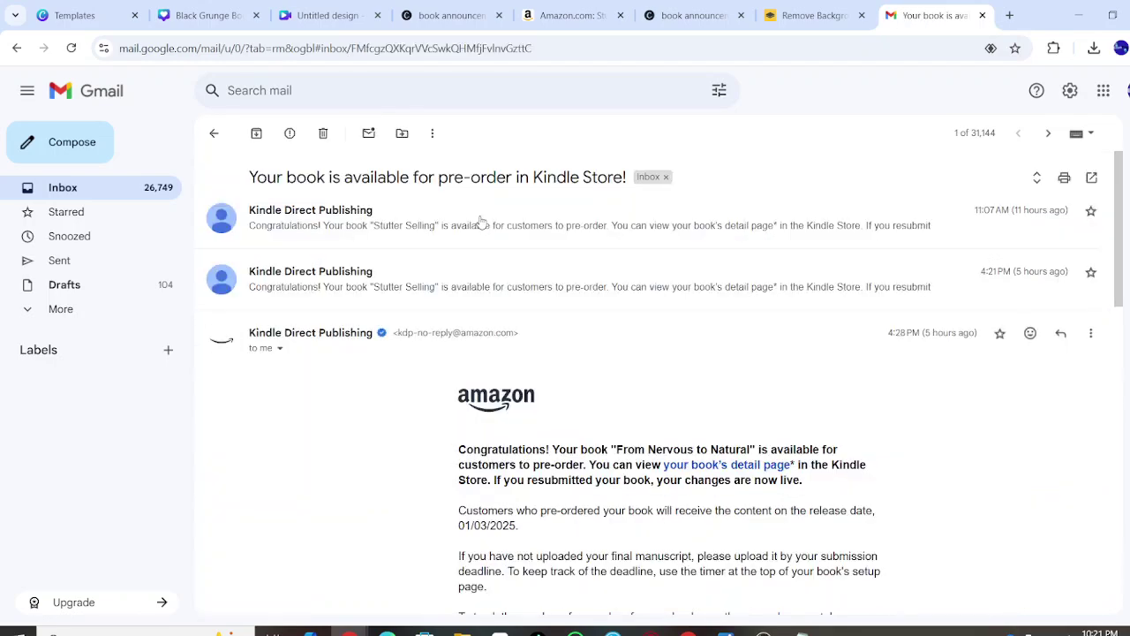
left_click(614, 293)
scroll(644, 398, "down", 1)
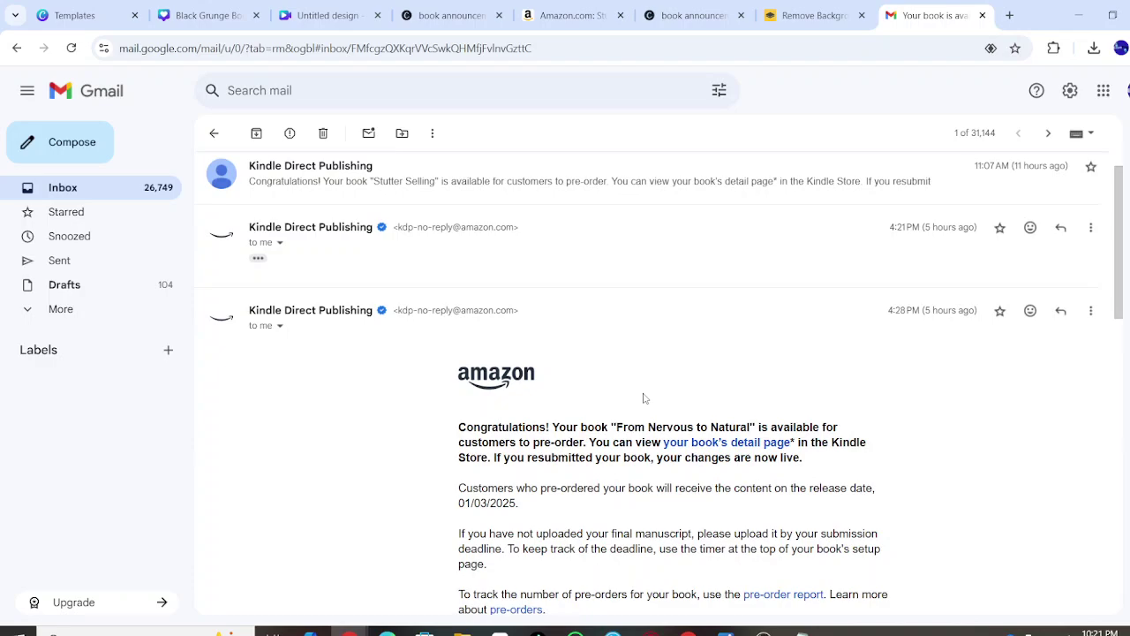
scroll(644, 398, "down", 1)
scroll(644, 398, "up", 2)
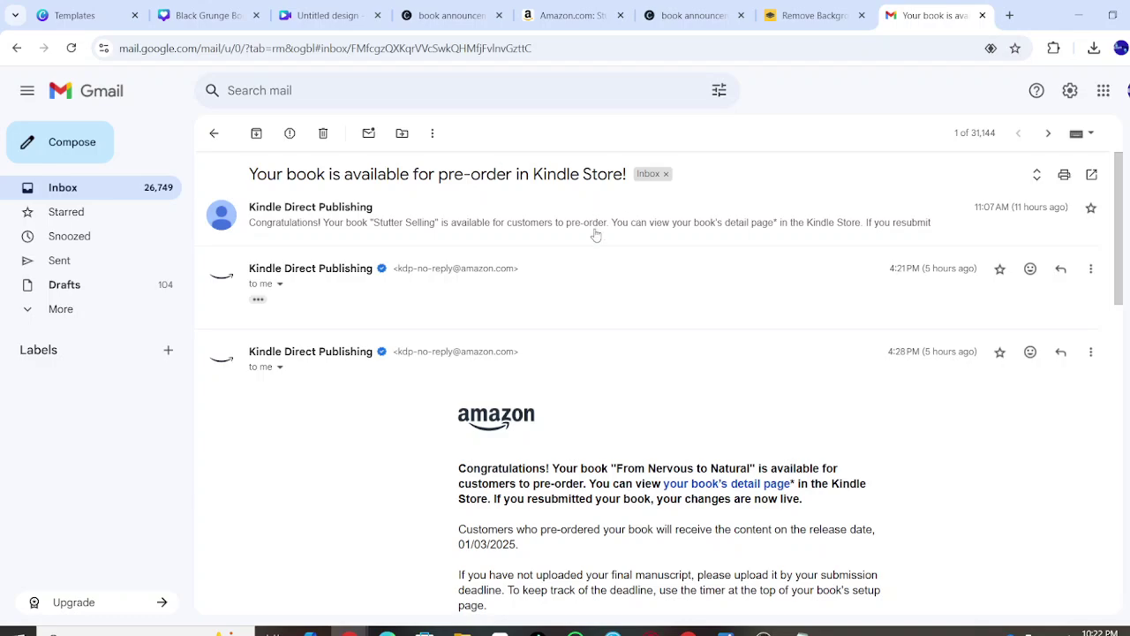
left_click(596, 233)
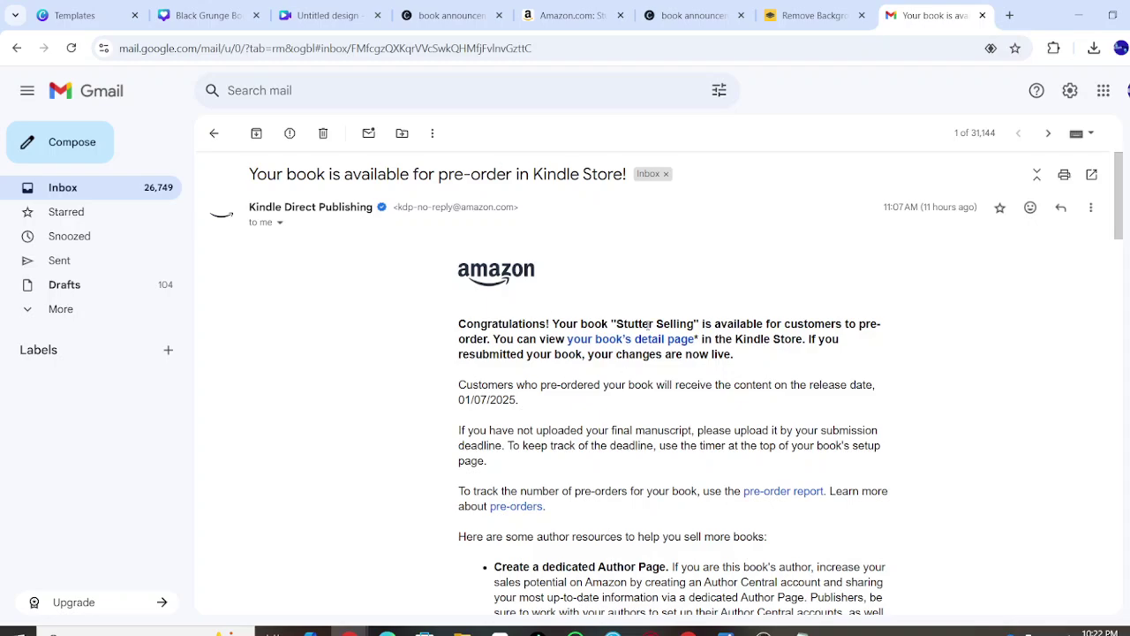
left_click(214, 129)
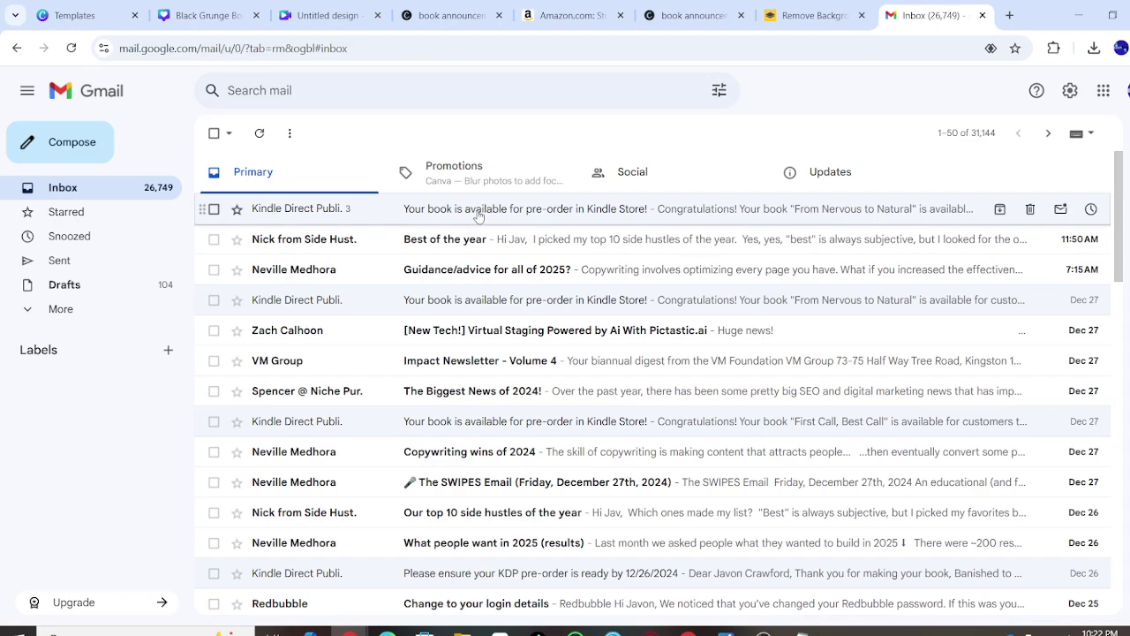
Open the Amazon detail page for "From Nervous to Natural" from its pre-order availability email
left_click(478, 216)
scroll(548, 424, "down", 2)
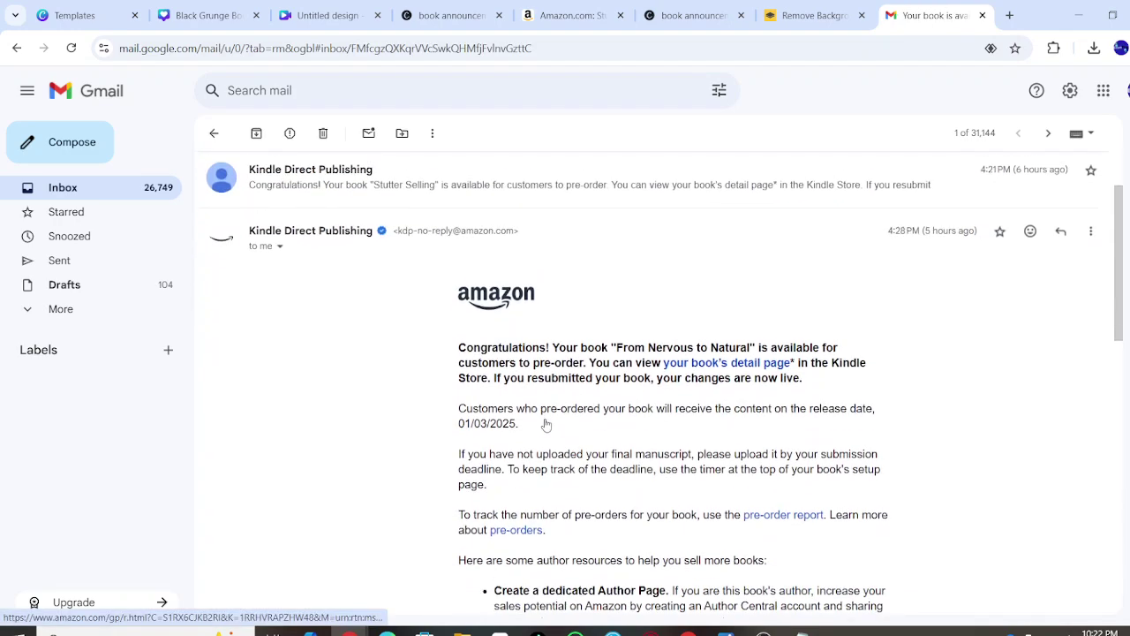
scroll(658, 368, "down", 2)
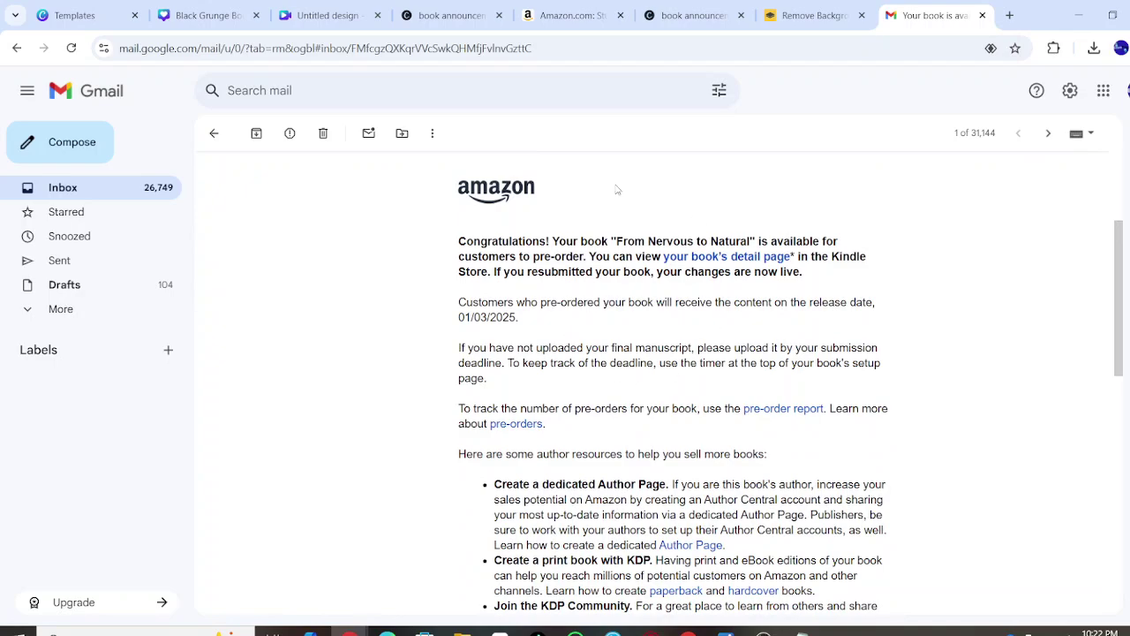
left_click(742, 257)
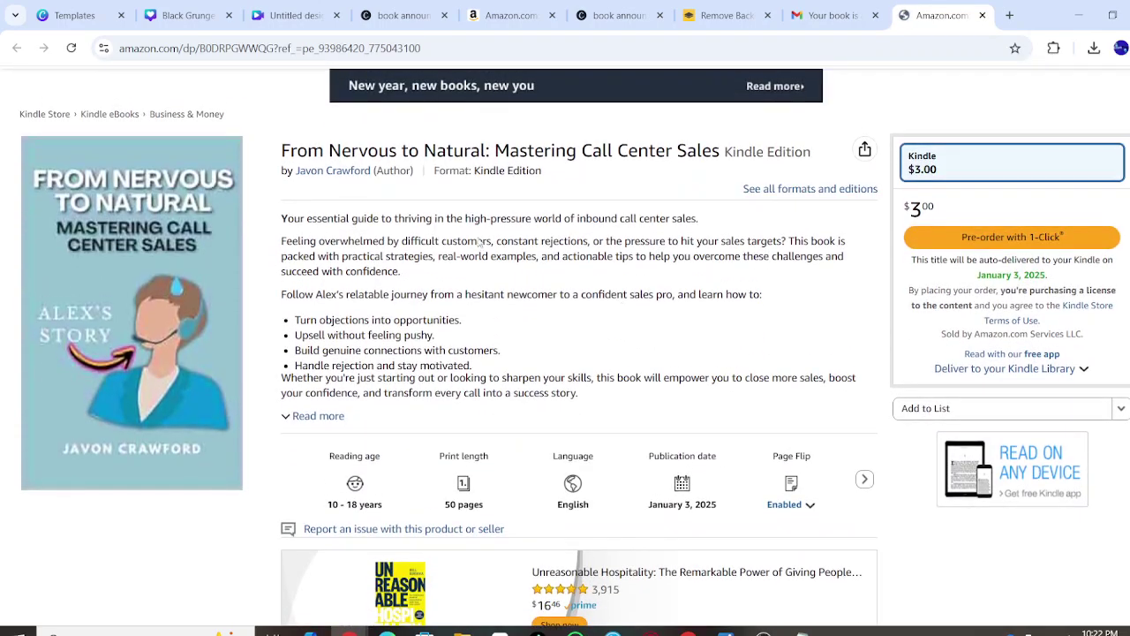
Expand the book's full description and examine it at larger magnification together with the reading age, print length and publication date
left_click(318, 416)
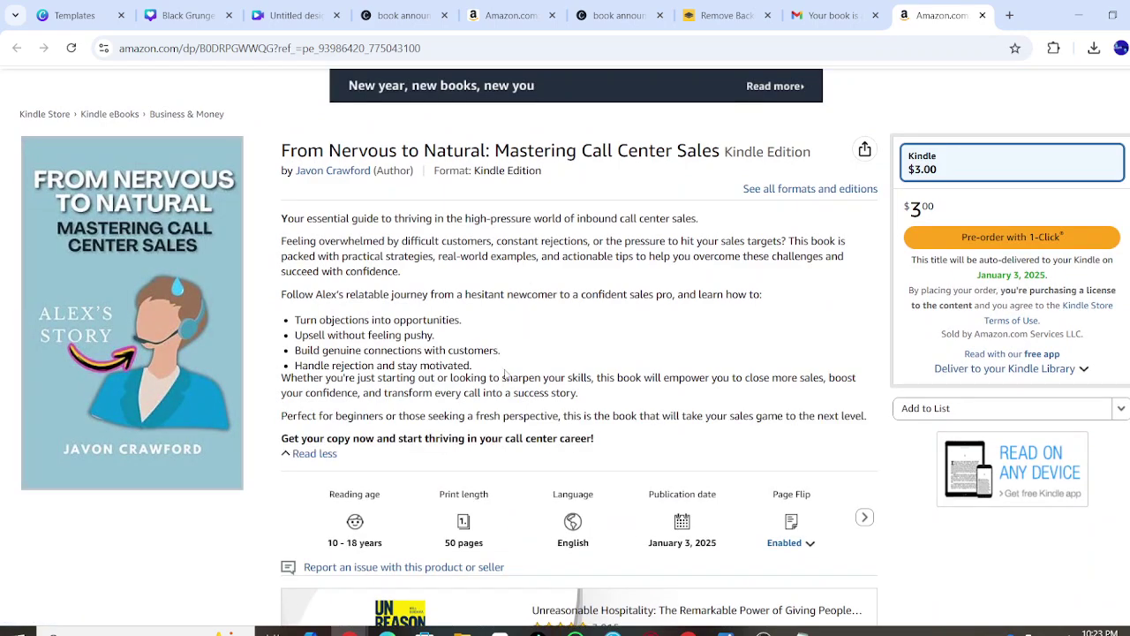
scroll(504, 372, "down", 2)
key("ctrl+plus")
key("ctrl+plus")
key("ctrl+plus")
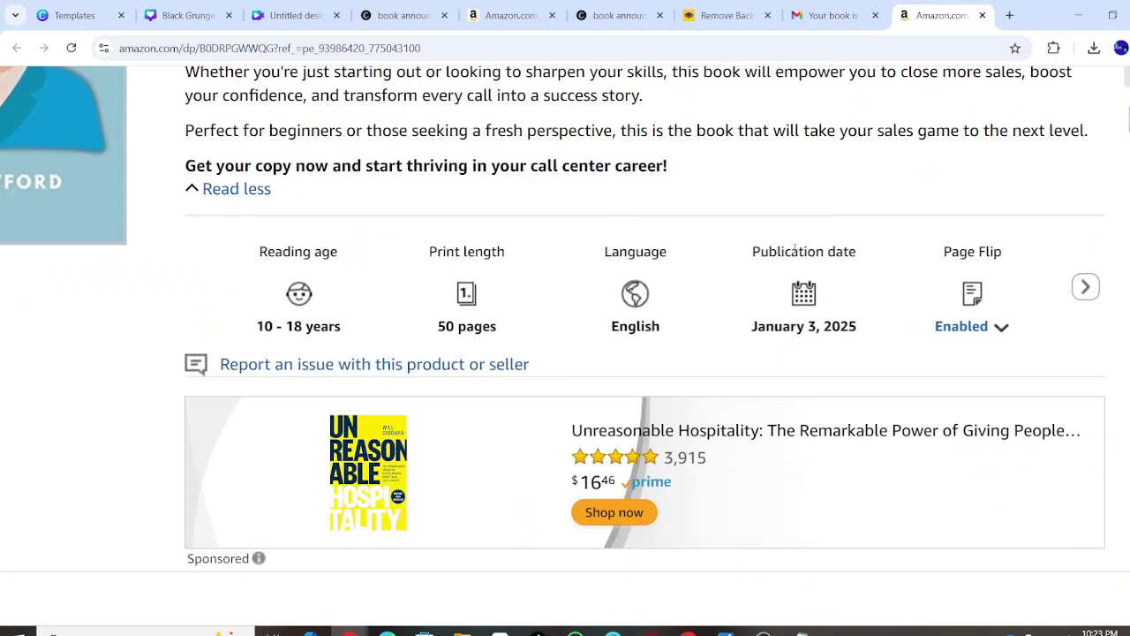
scroll(688, 407, "down", 4)
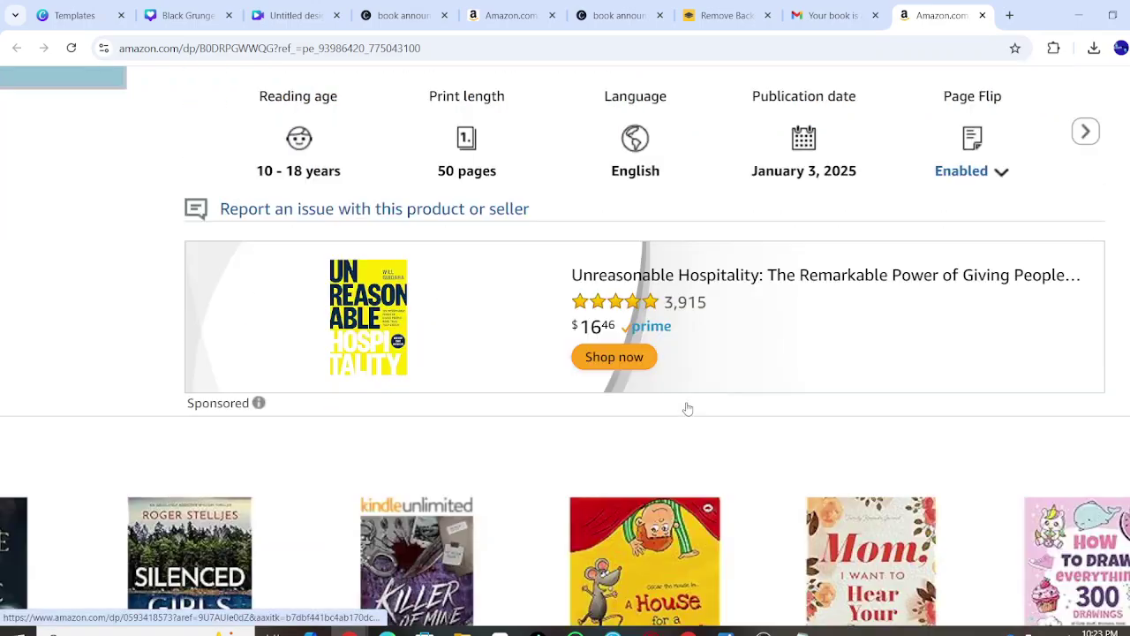
scroll(688, 407, "up", 8)
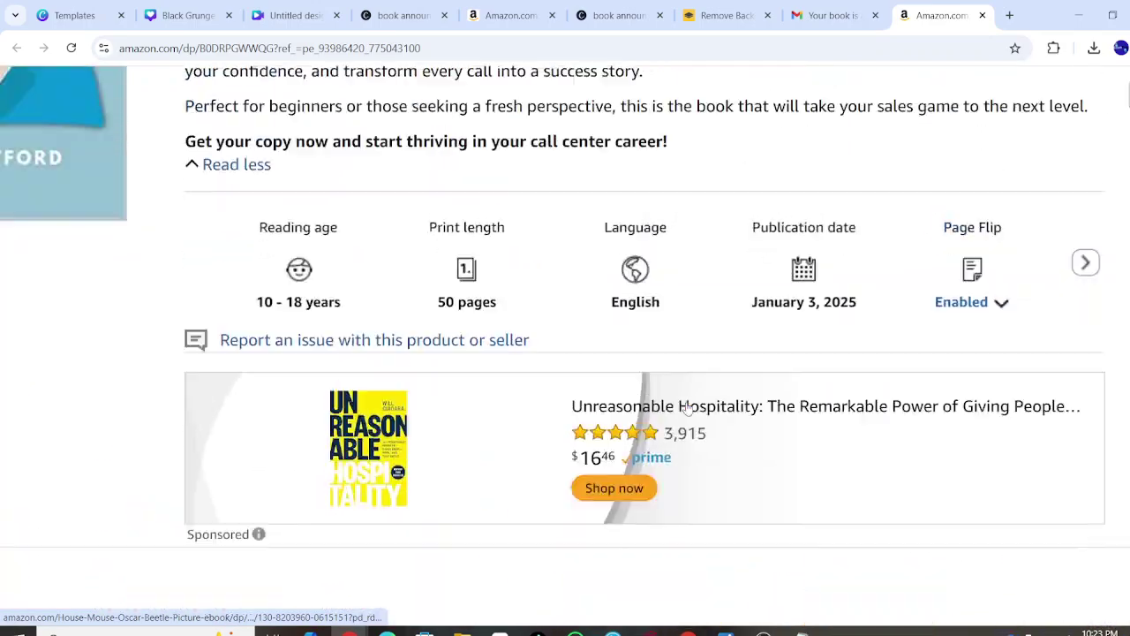
scroll(688, 408, "up", 1)
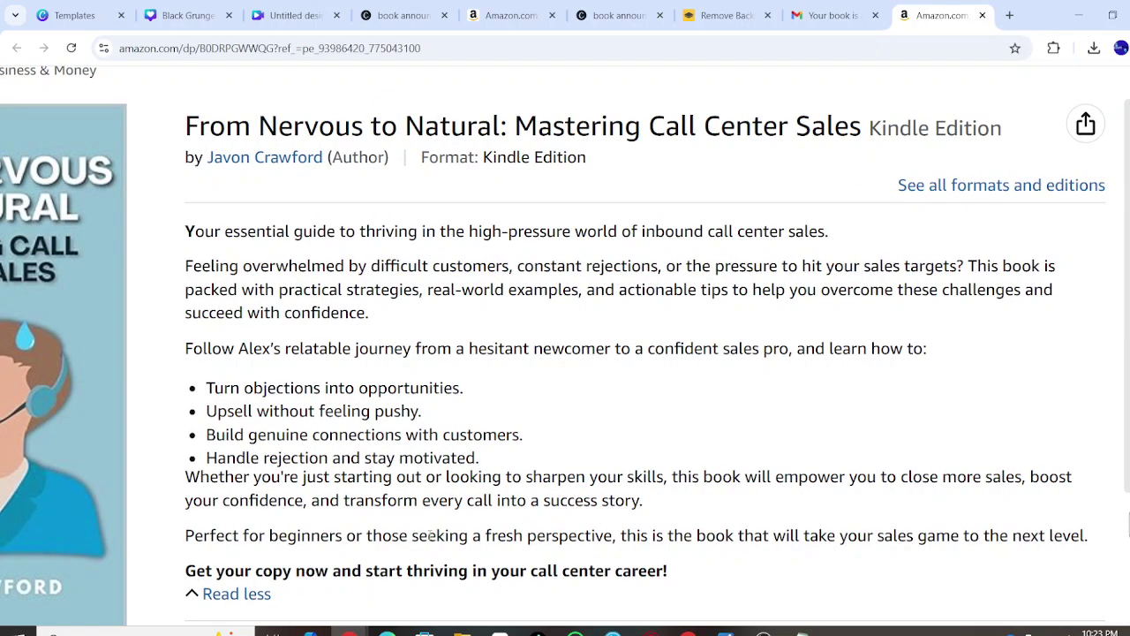
Restore the page's previous magnification and look over the book's cover, price, pre-order offer and the related books below
key("ctrl+minus")
key("ctrl+minus")
key("ctrl+minus")
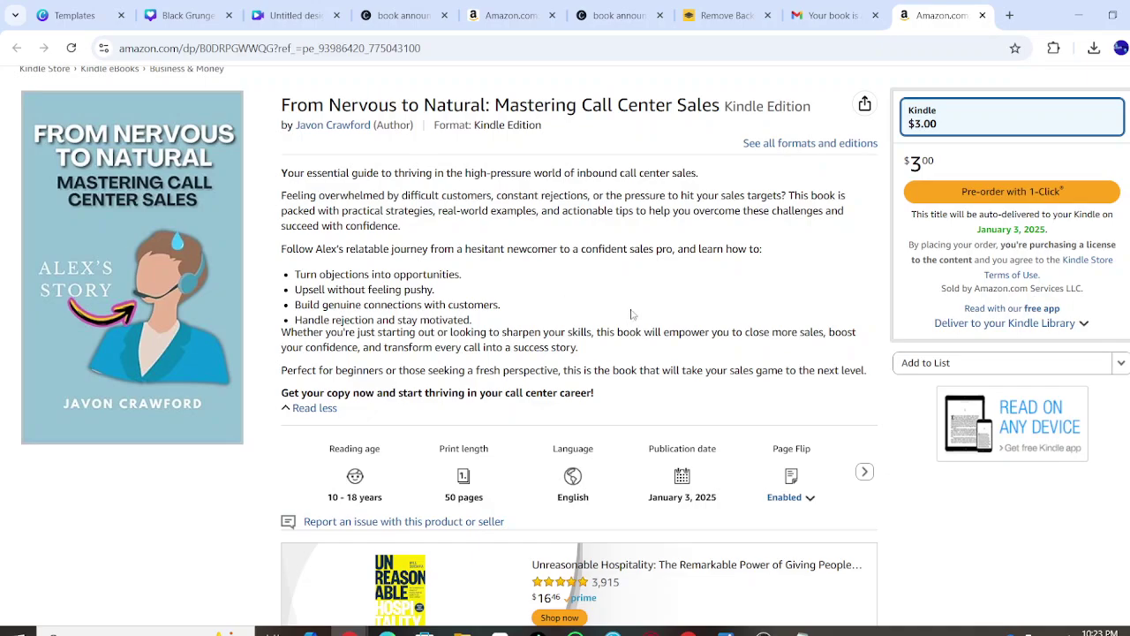
scroll(458, 277, "down", 6)
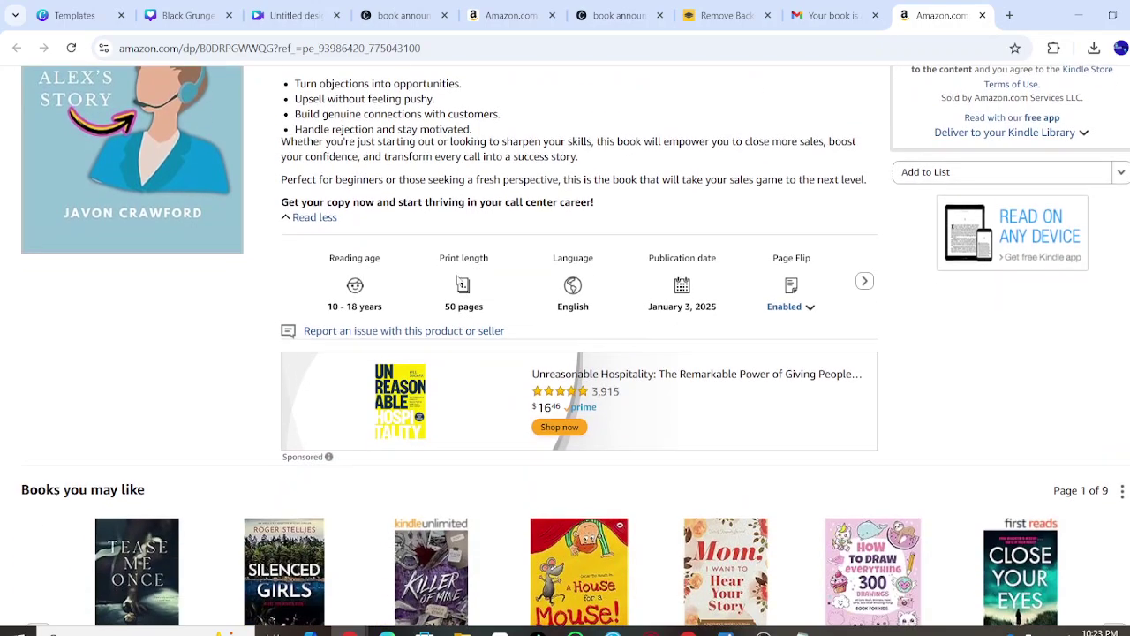
scroll(459, 281, "up", 3)
scroll(458, 280, "up", 5)
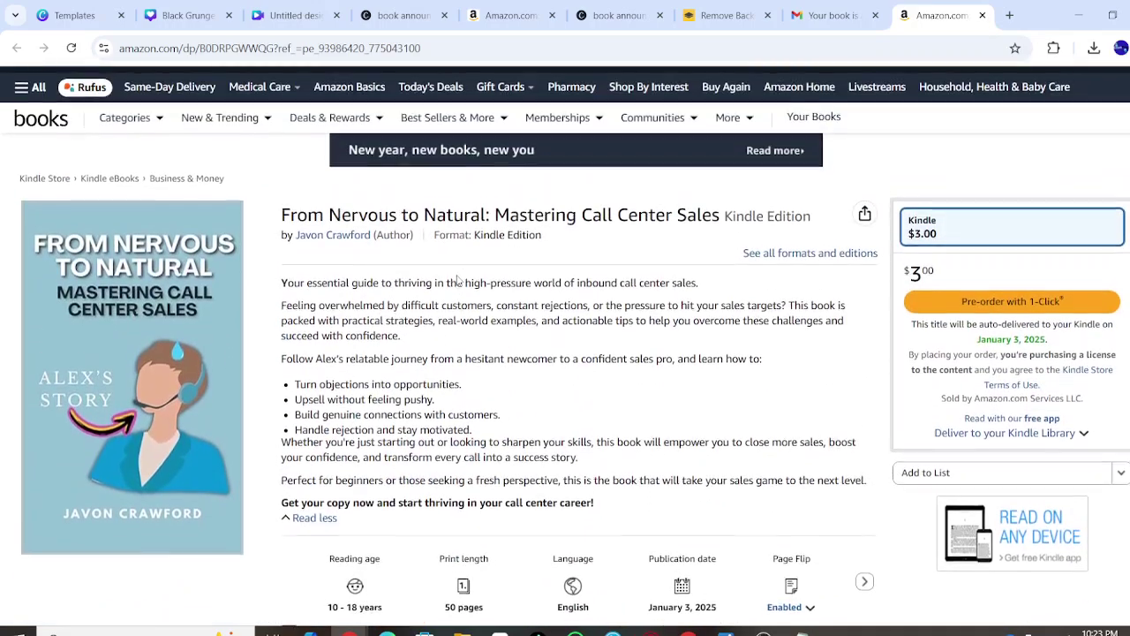